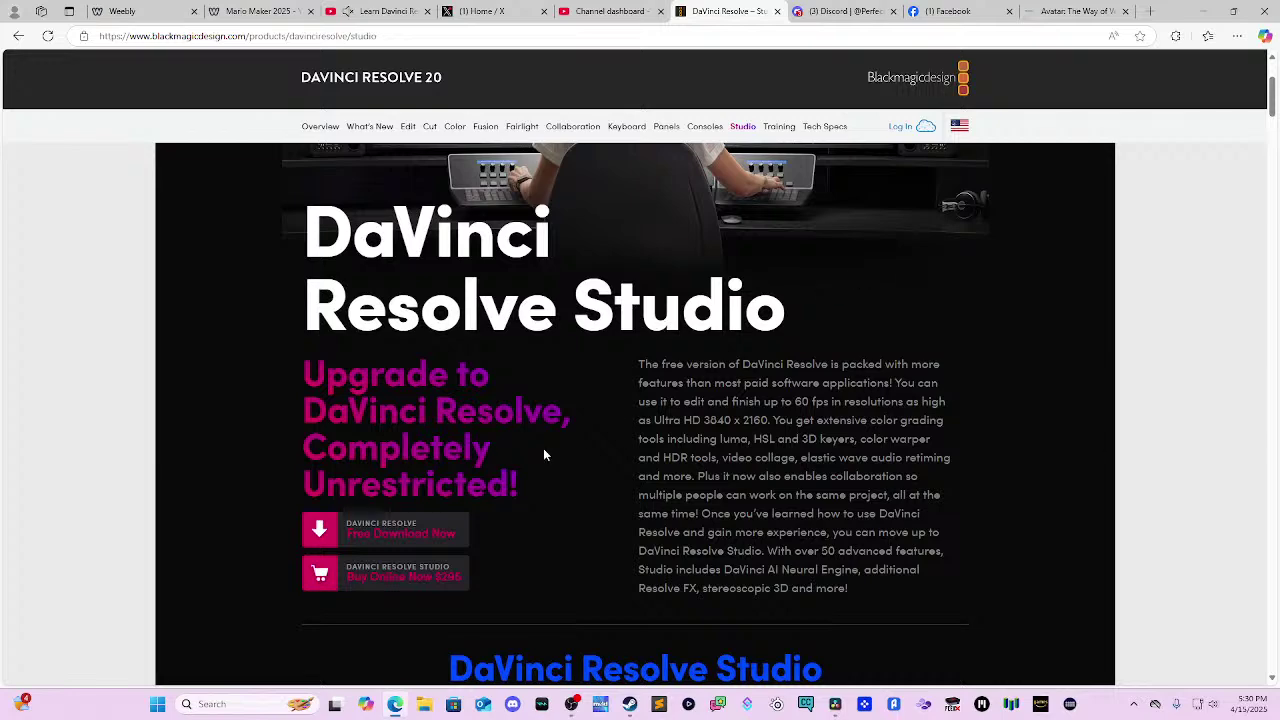
- Review the free DaVinci Resolve download options, close them, and read the Studio feature overview
left_click(452, 530)
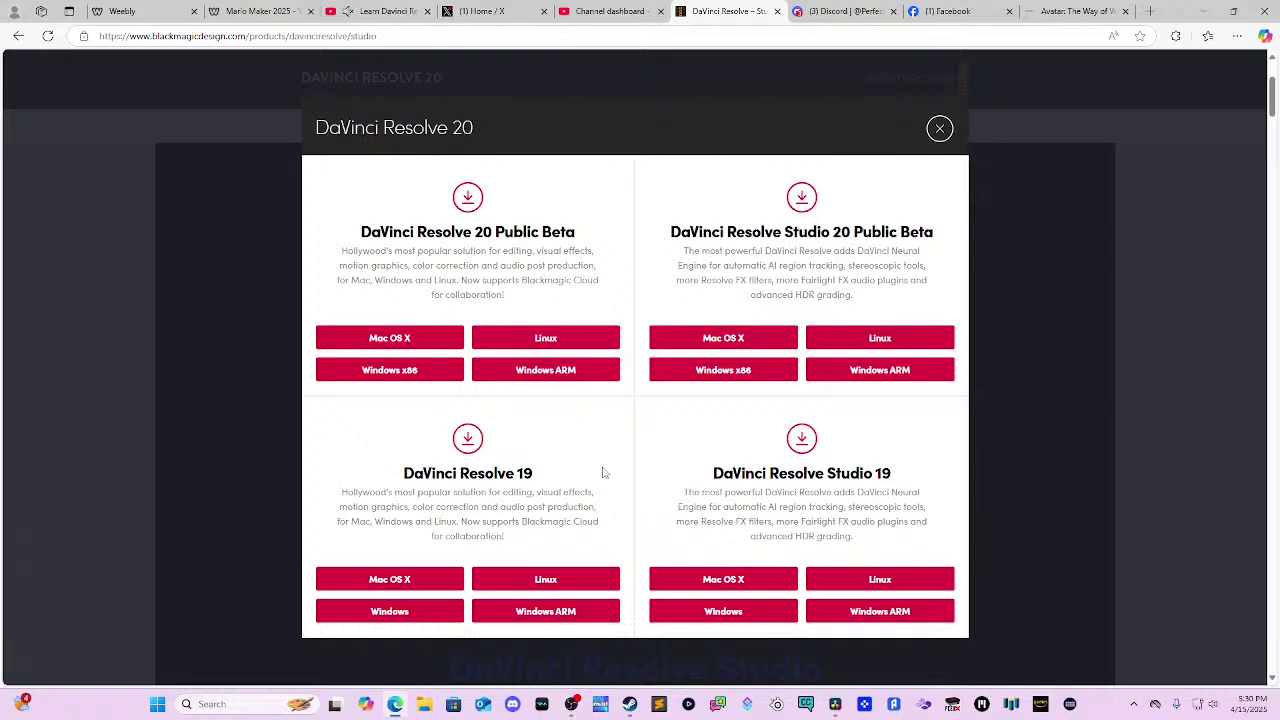
left_click(1174, 429)
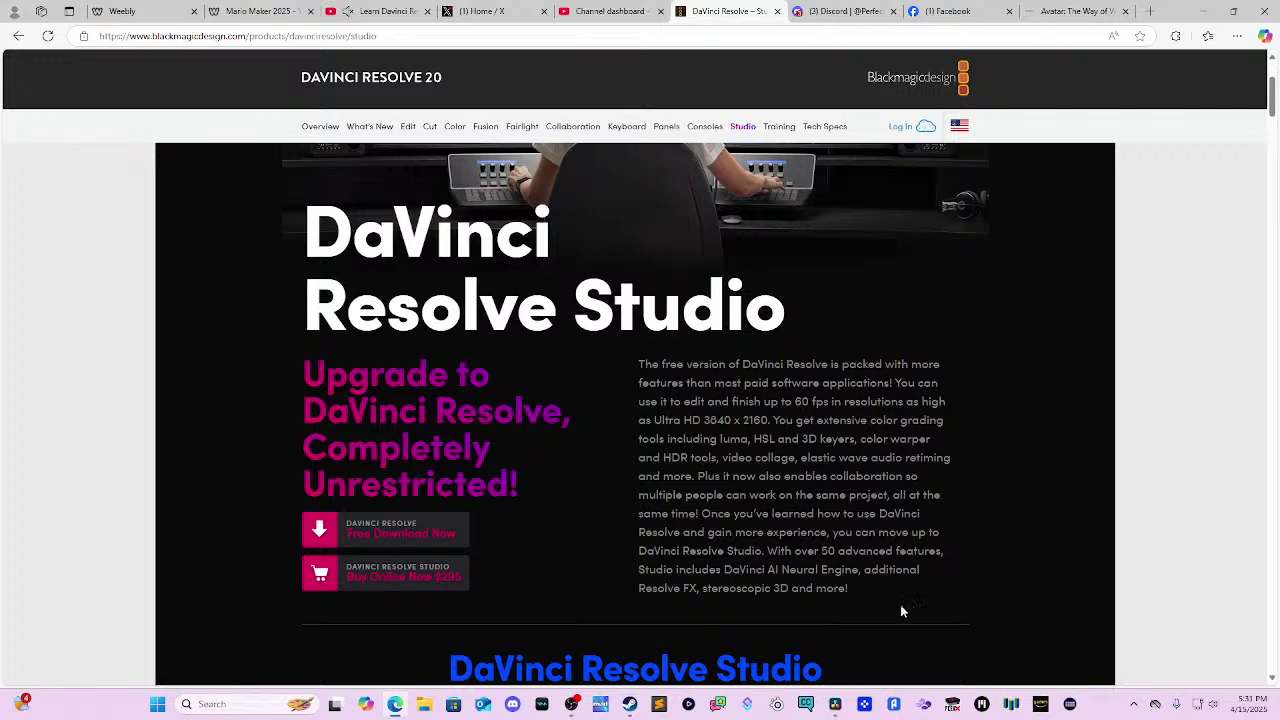
scroll(929, 560, "down", 1)
scroll(950, 500, "down", 1)
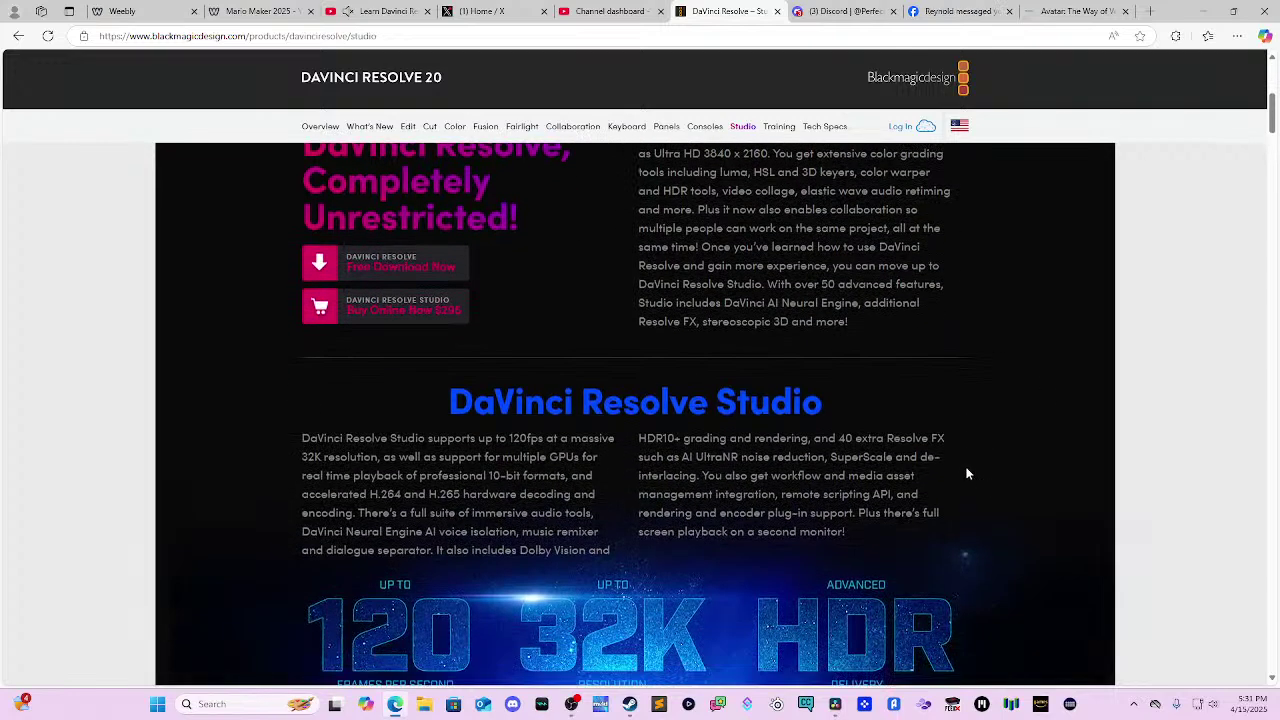
scroll(1000, 474, "up", 1)
scroll(1021, 478, "up", 1)
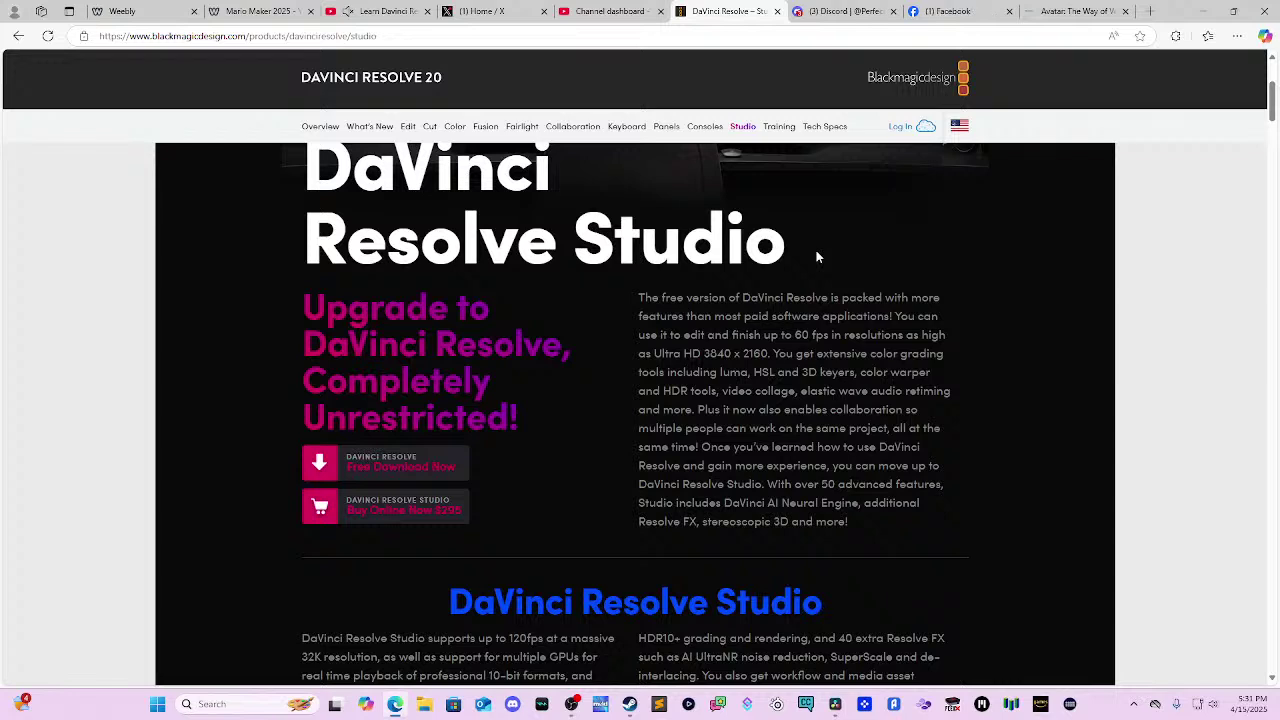
- Read through the Camixel article about Avatar: The Way of Water being graded in DaVinci Resolve Studio
left_click(1068, 10)
scroll(945, 380, "down", 1)
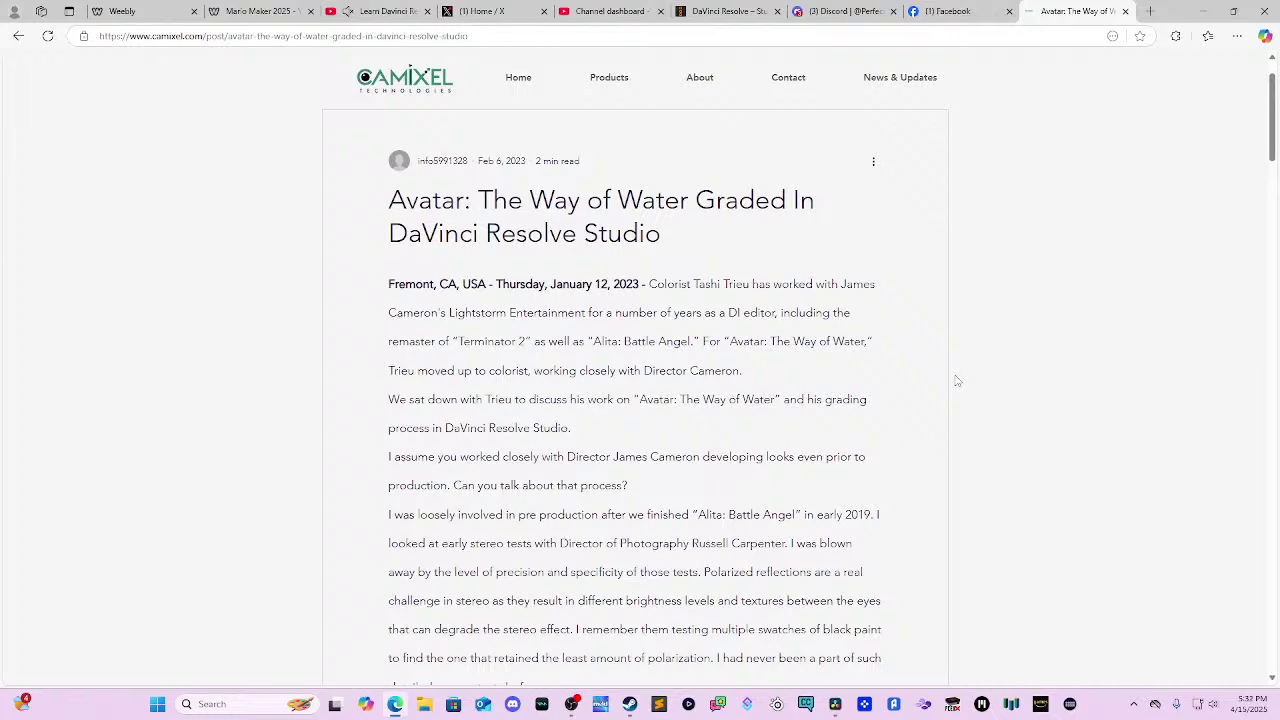
scroll(777, 322, "down", 4)
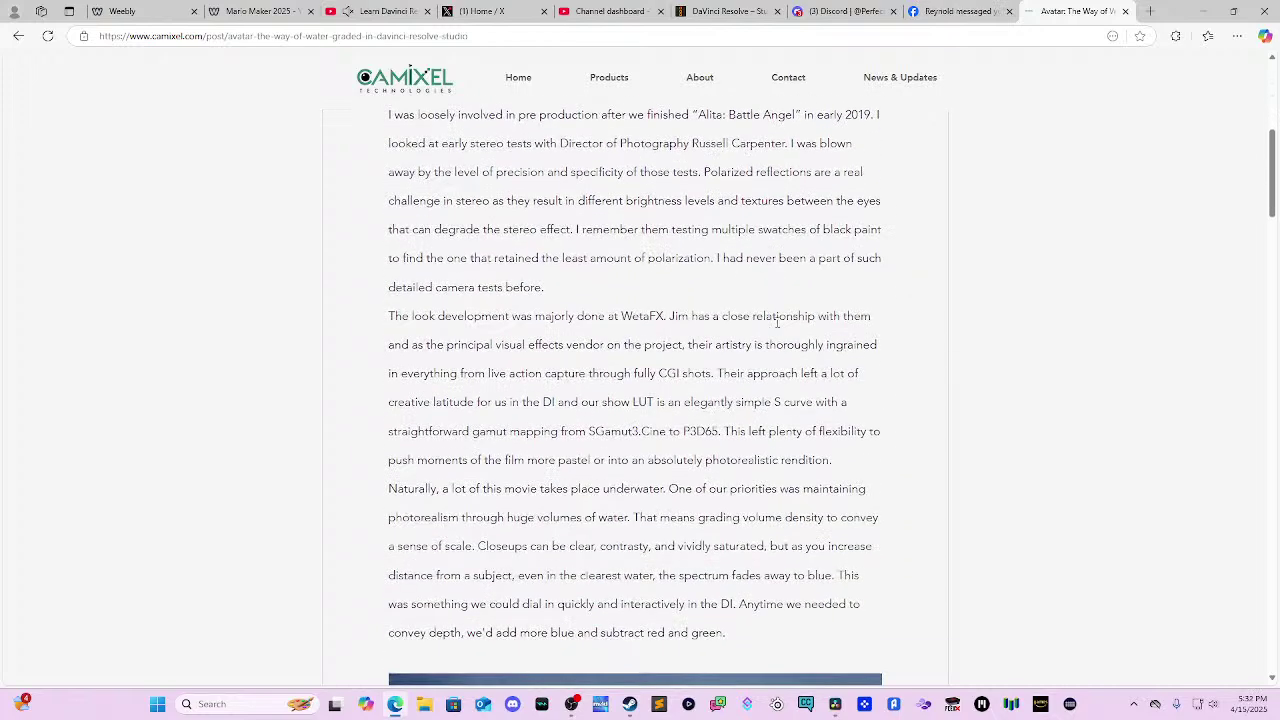
scroll(777, 322, "down", 5)
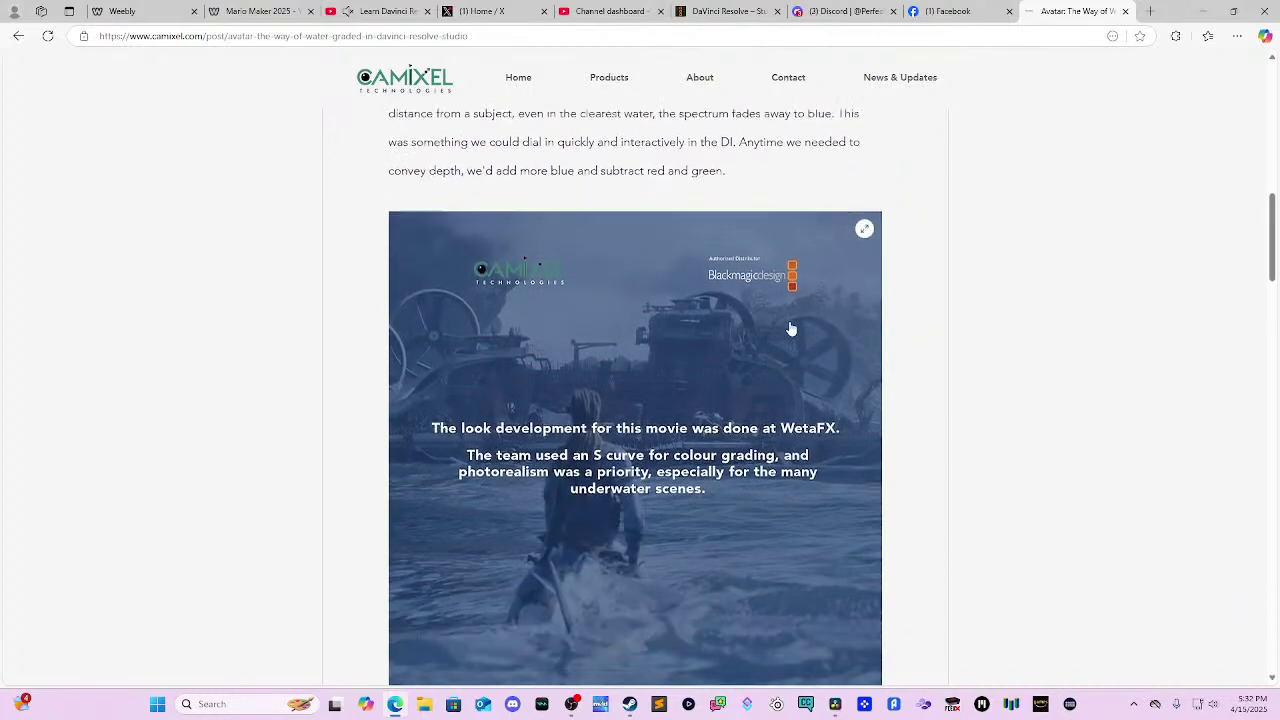
scroll(790, 328, "down", 5)
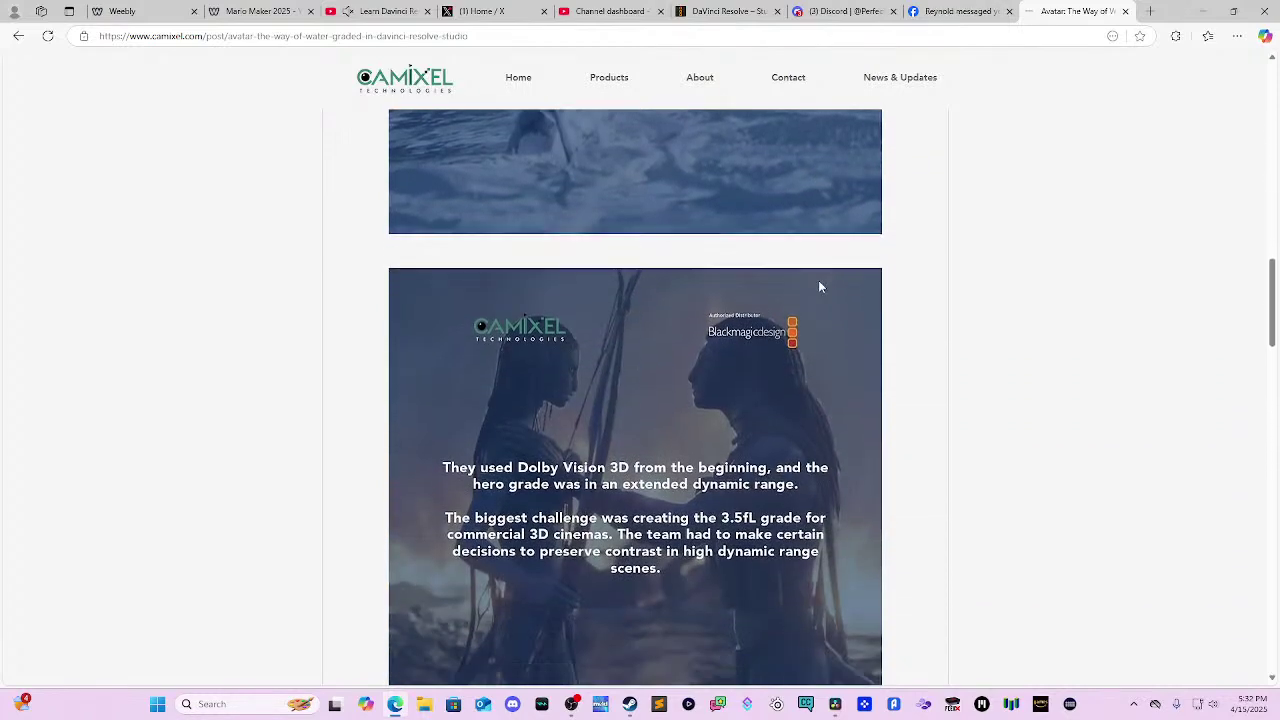
scroll(818, 287, "up", 2)
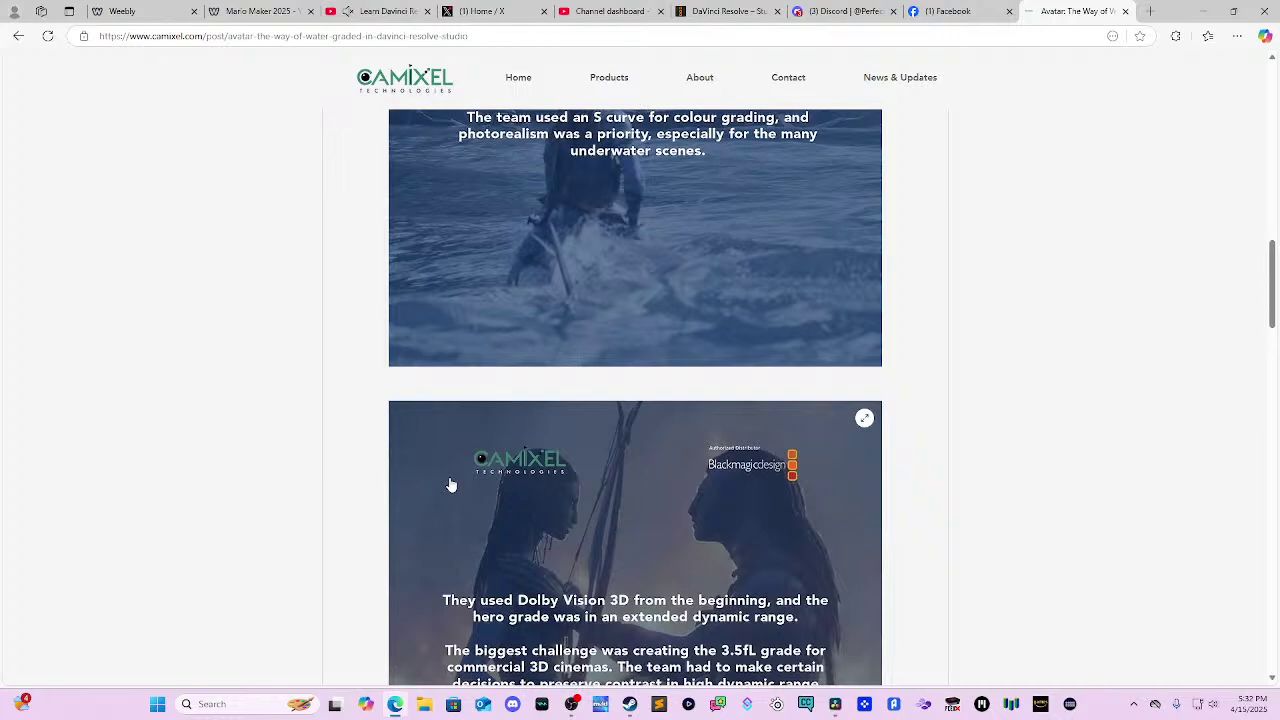
scroll(534, 449, "down", 5)
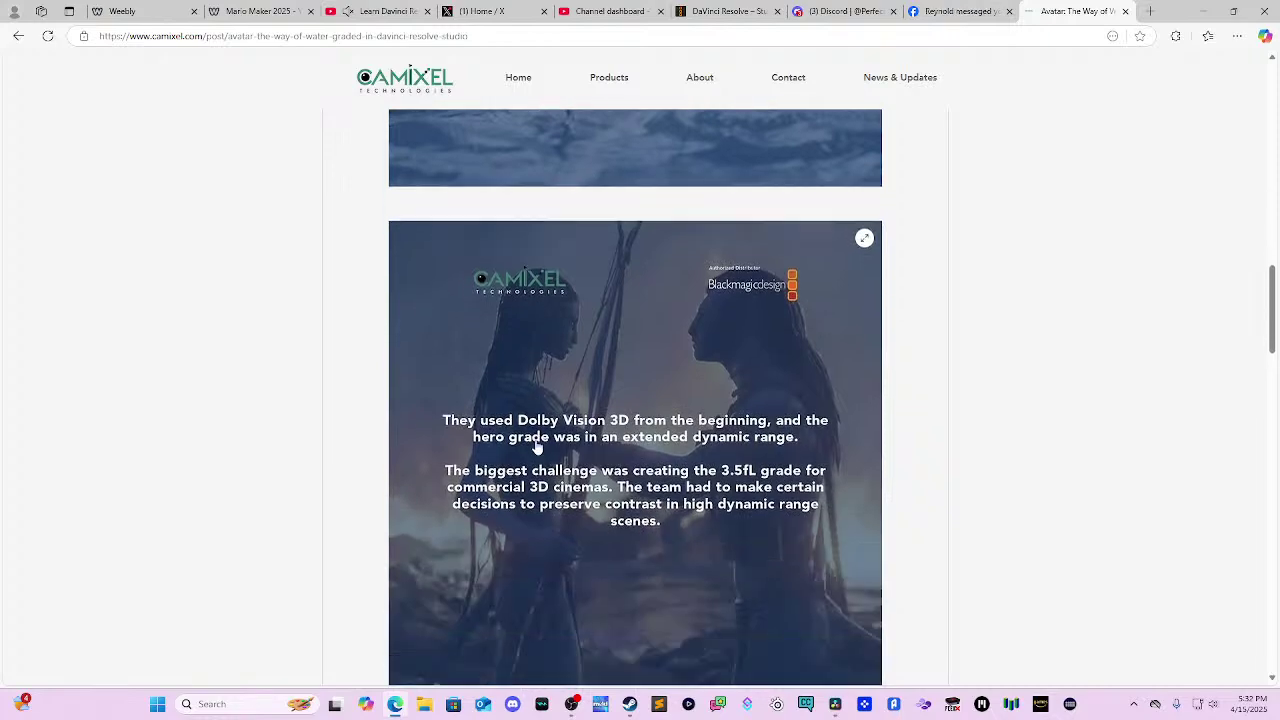
scroll(608, 372, "down", 7)
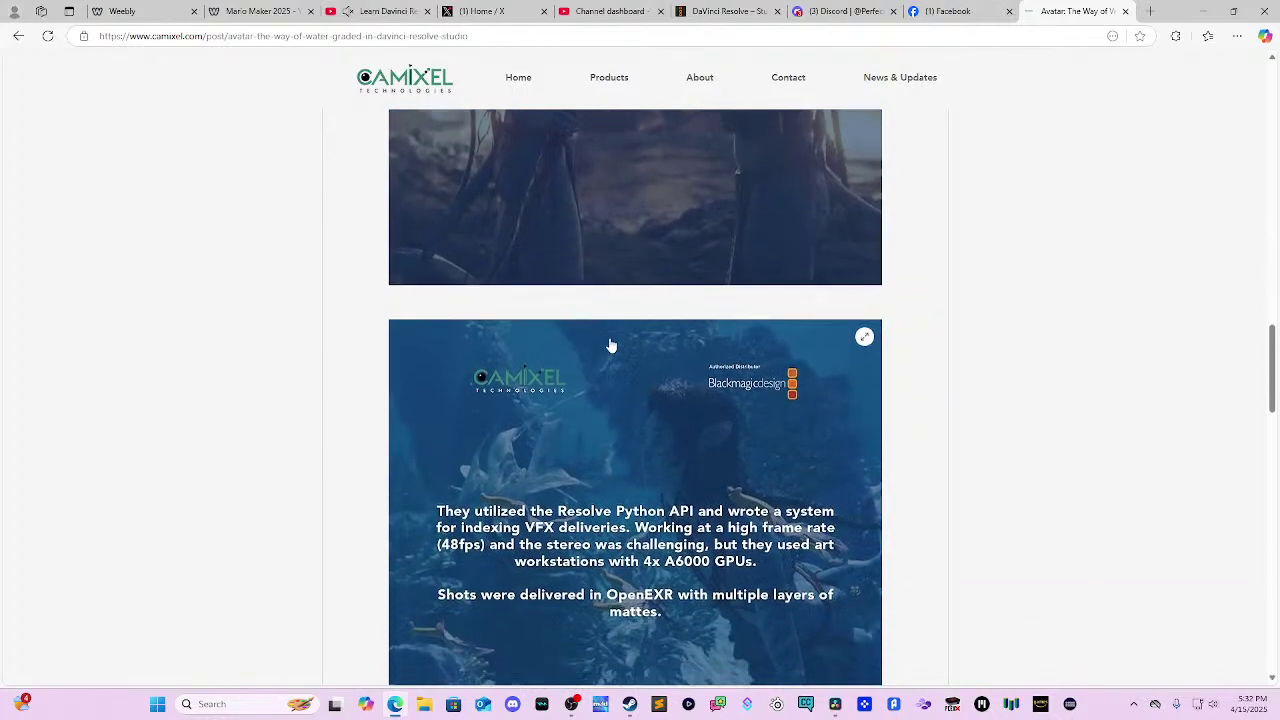
scroll(648, 300, "down", 7)
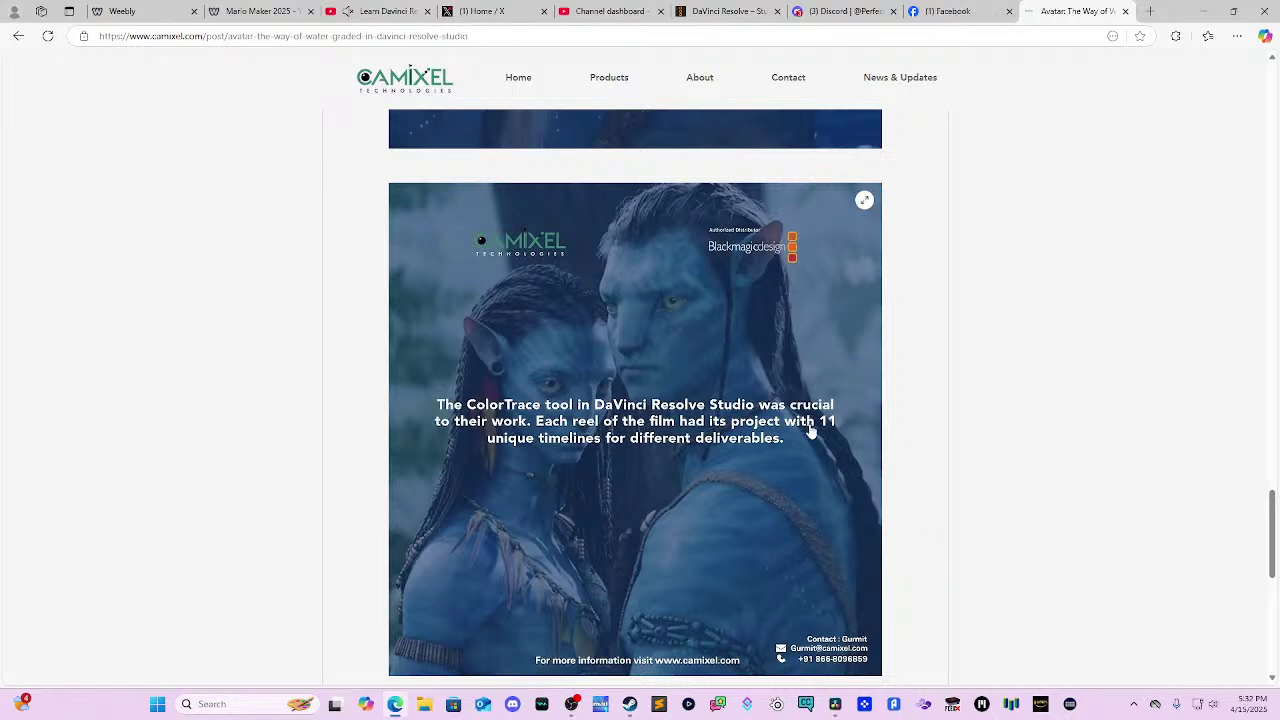
scroll(812, 430, "down", 4)
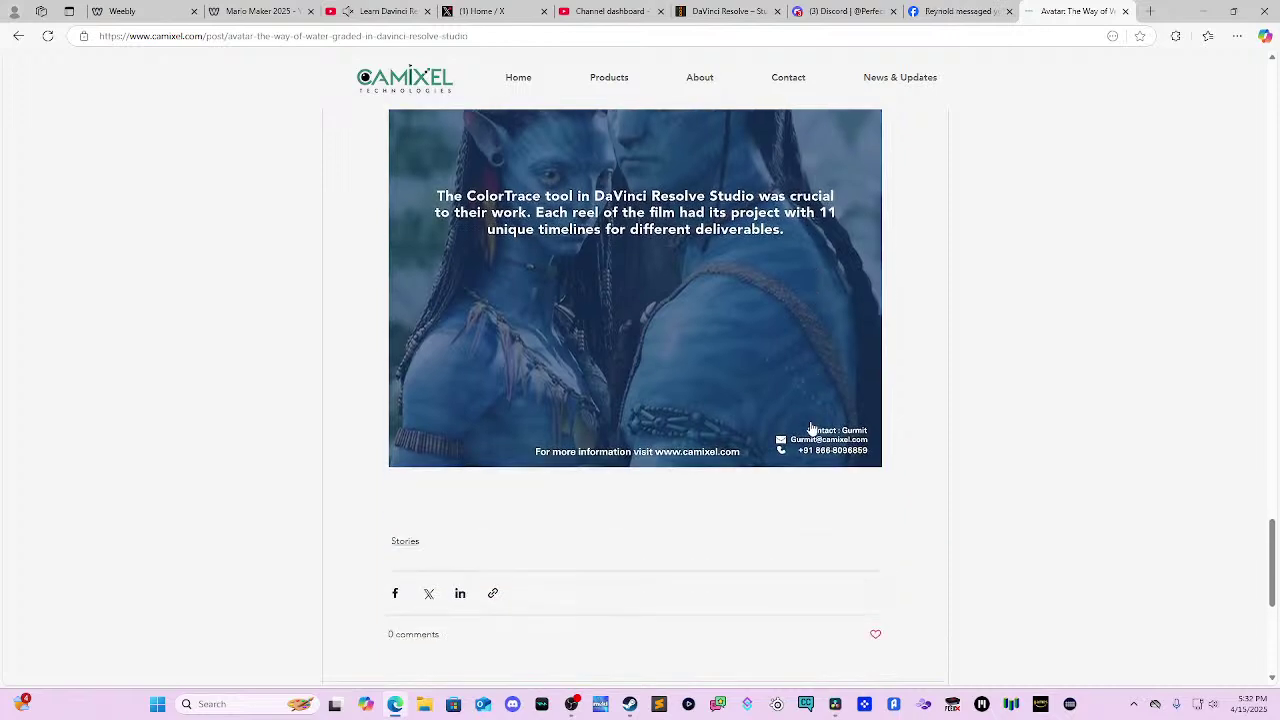
scroll(814, 420, "up", 3)
scroll(815, 428, "up", 1)
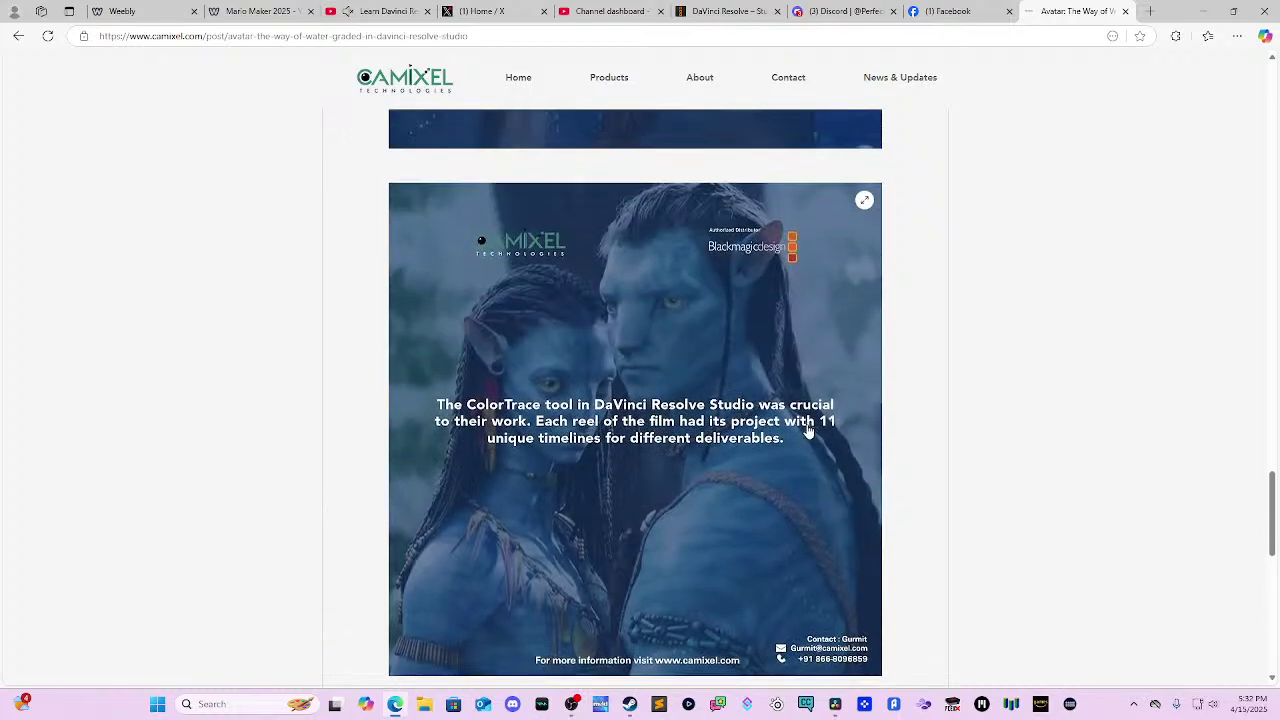
- Search the web for "Avatar way of water davici resolve images" and open the first underwater image result
left_click(623, 37)
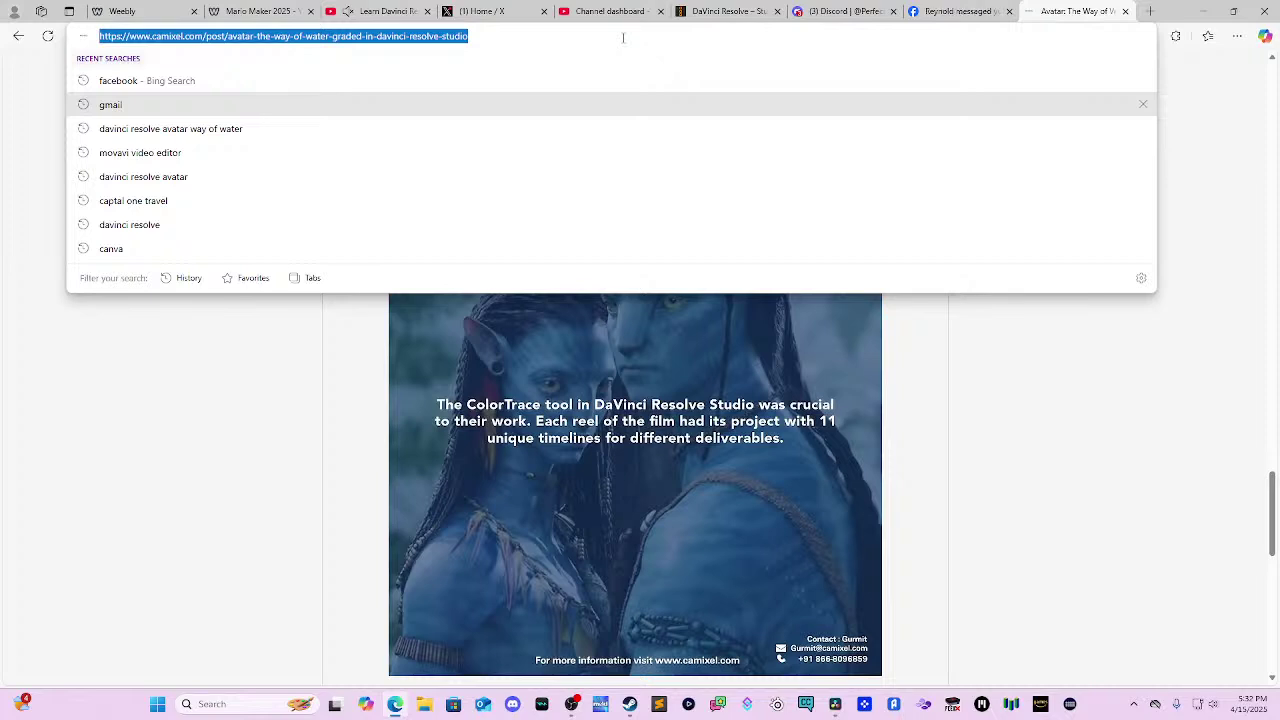
type("Avatar")
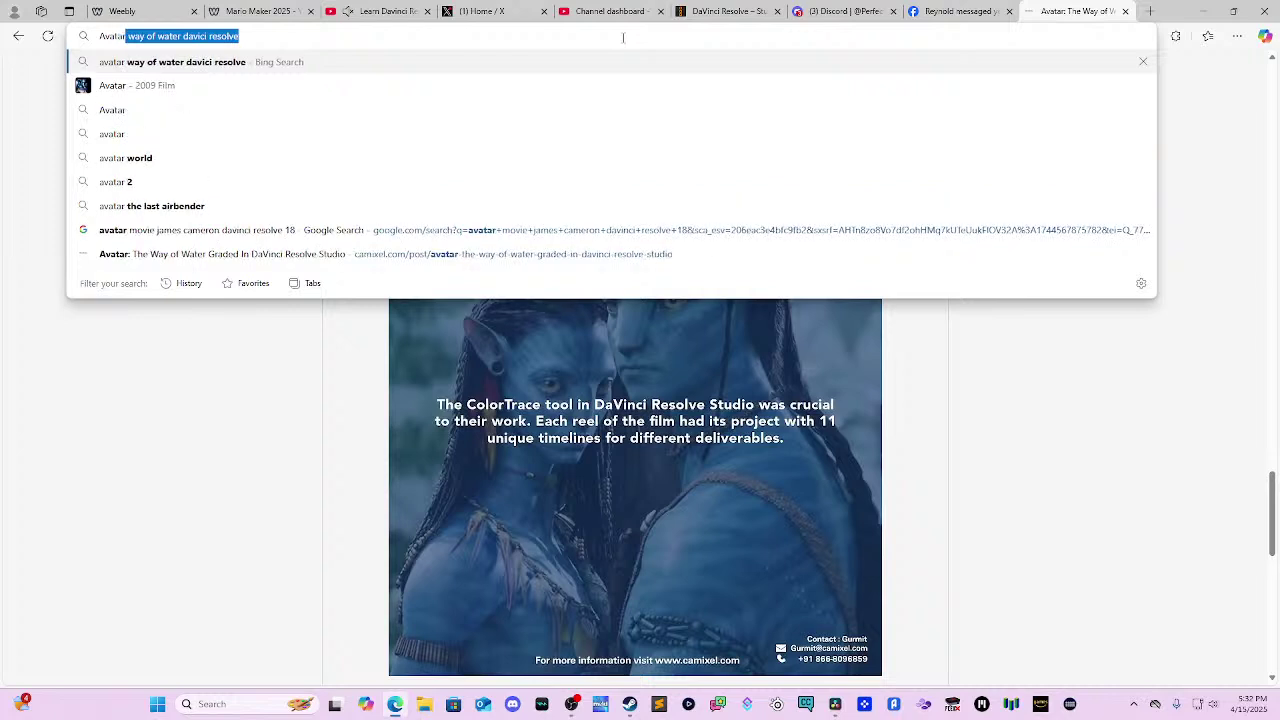
key("End")
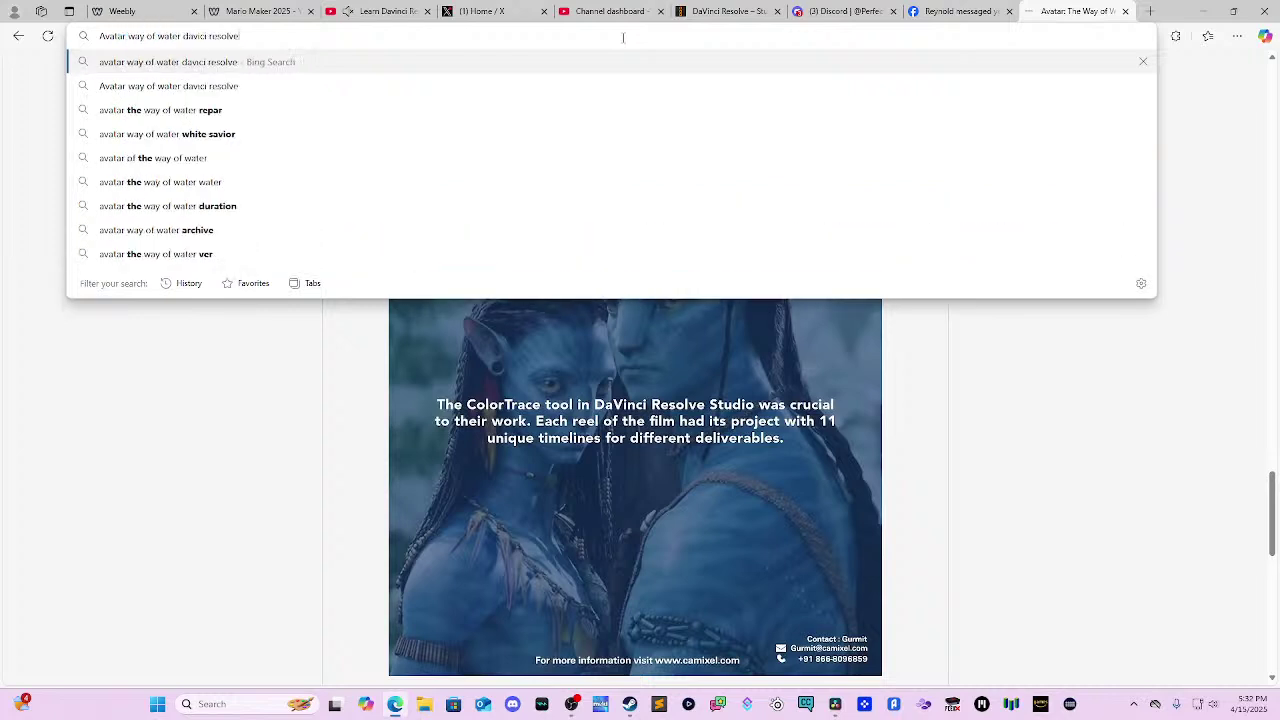
key("BackSpace")
key("BackSpace")
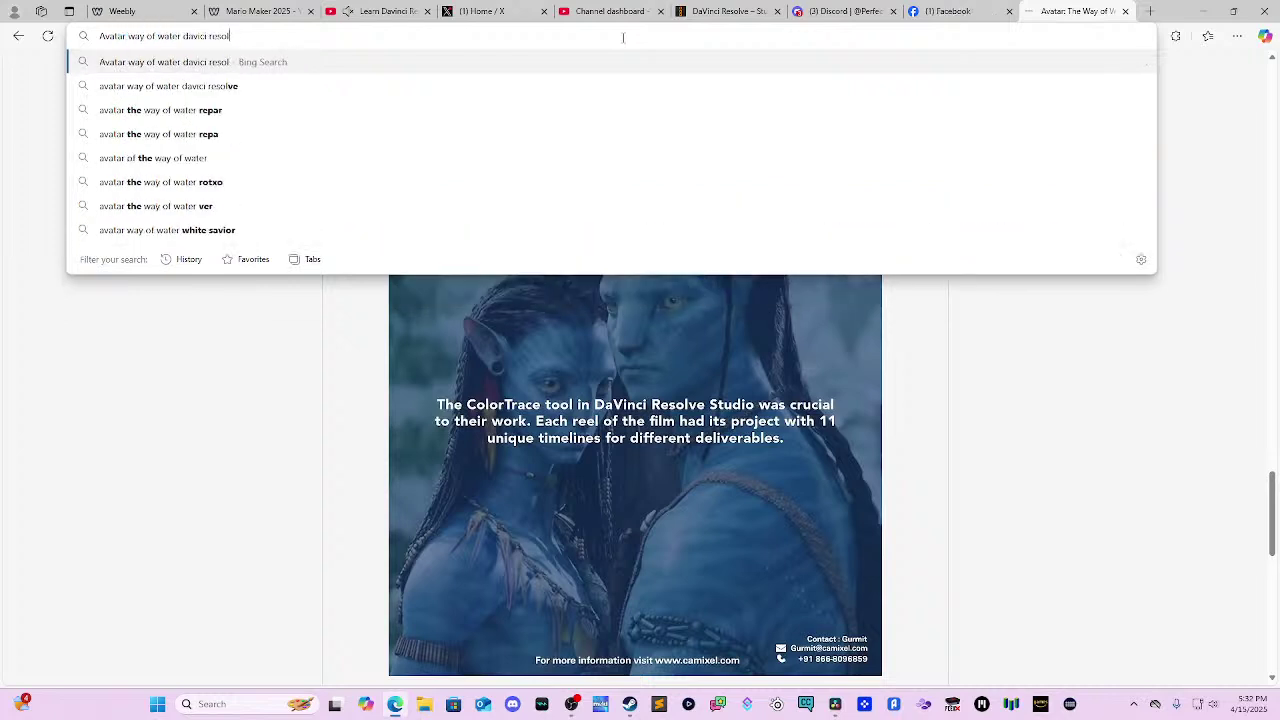
type("ve images")
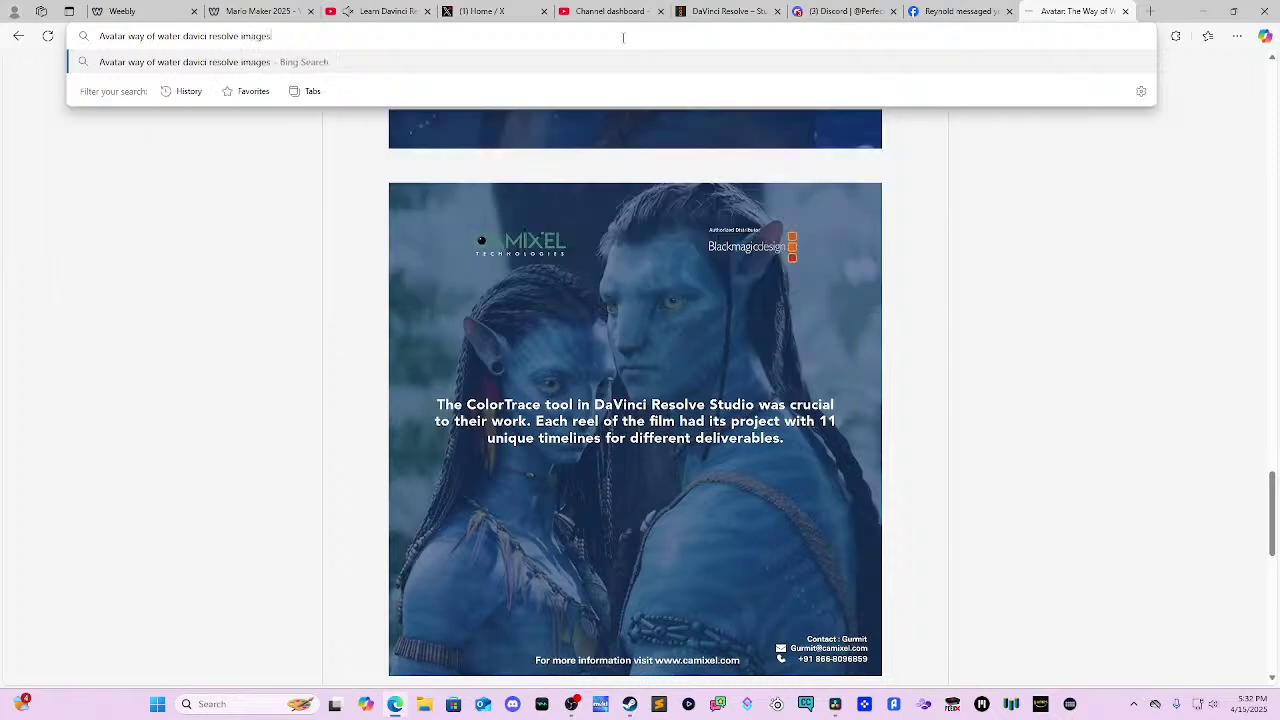
key("Return")
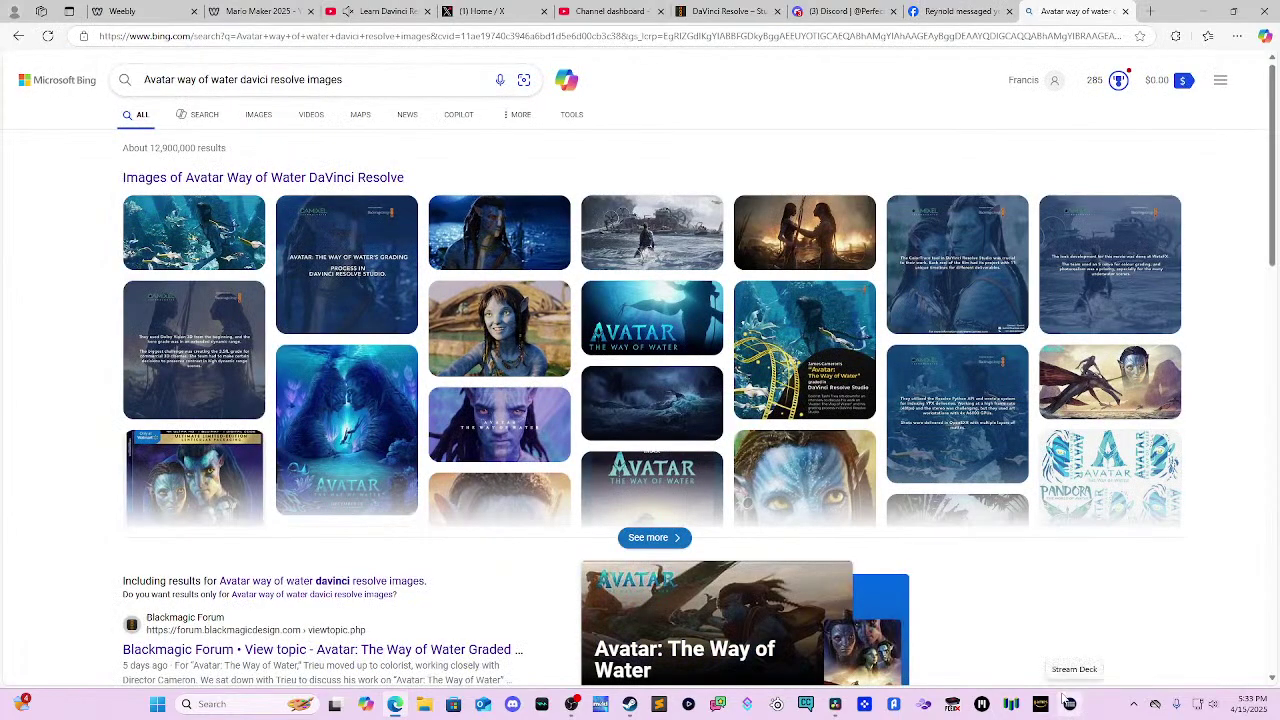
left_click(228, 253)
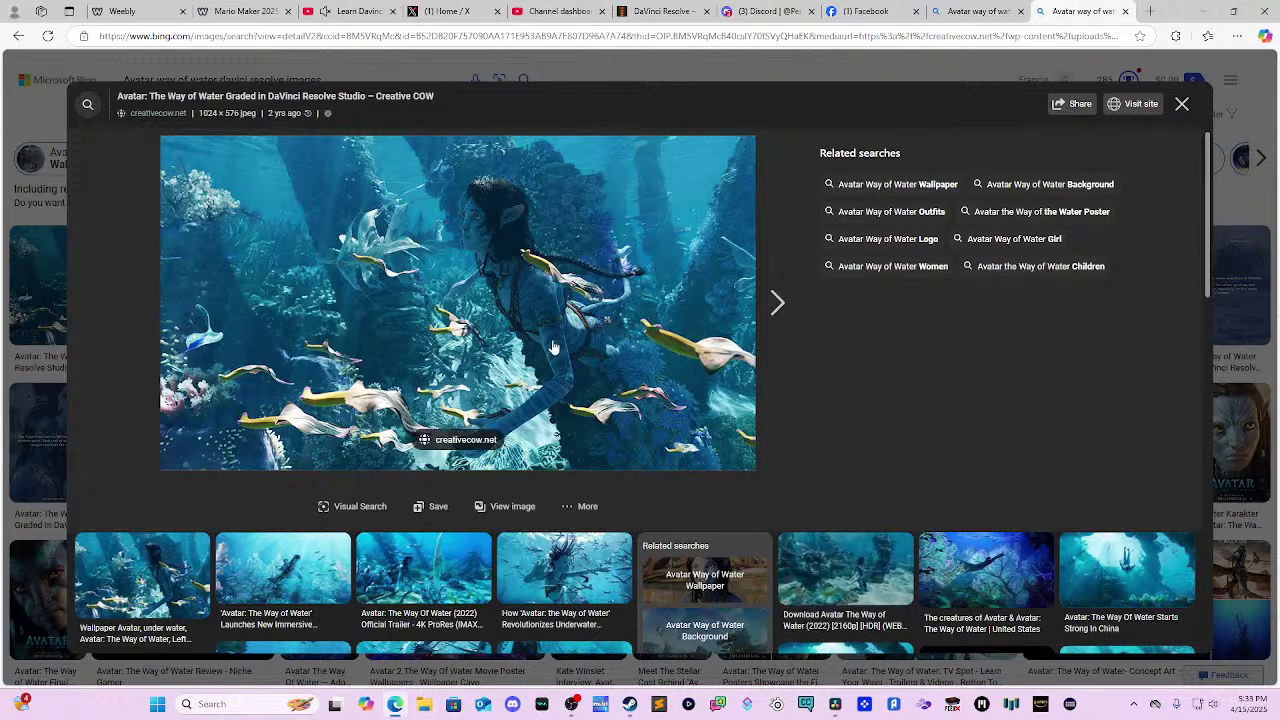
- Switch to DaVinci Resolve and import the Mario Maker 2 Level Showcase 1 video on the Media page, changing the project frame rate to match
left_click(835, 704)
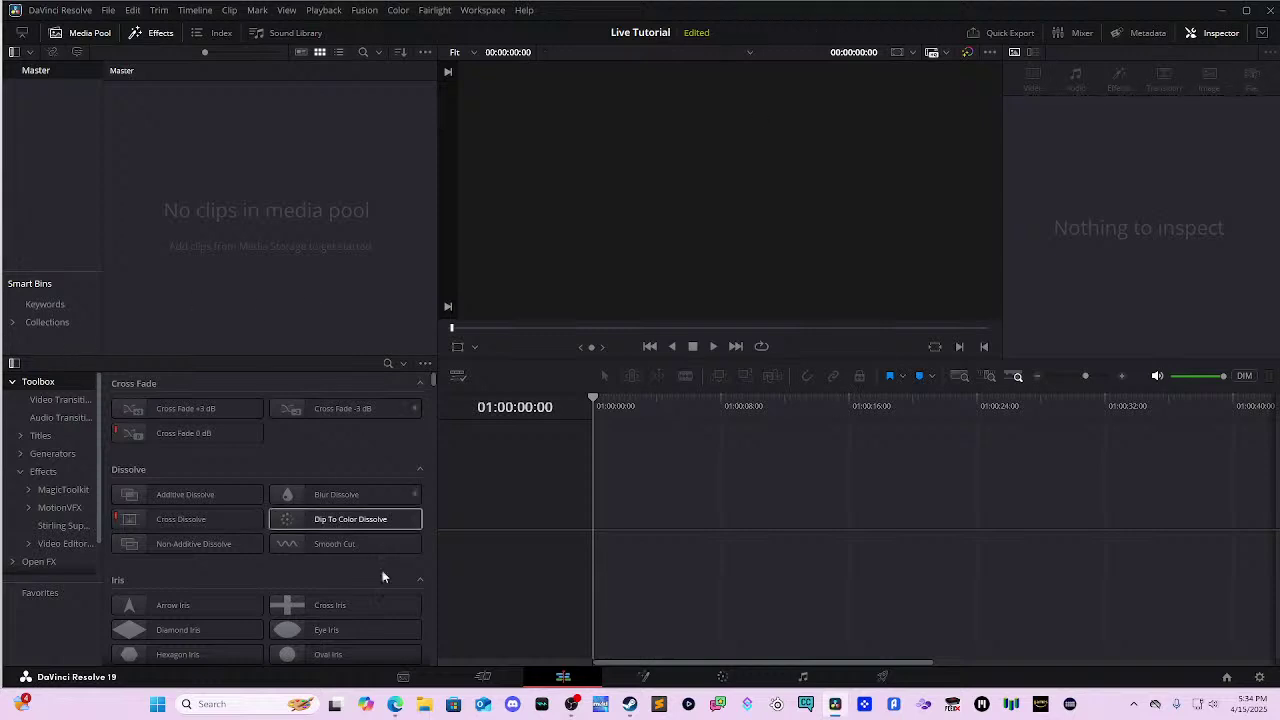
left_click(403, 677)
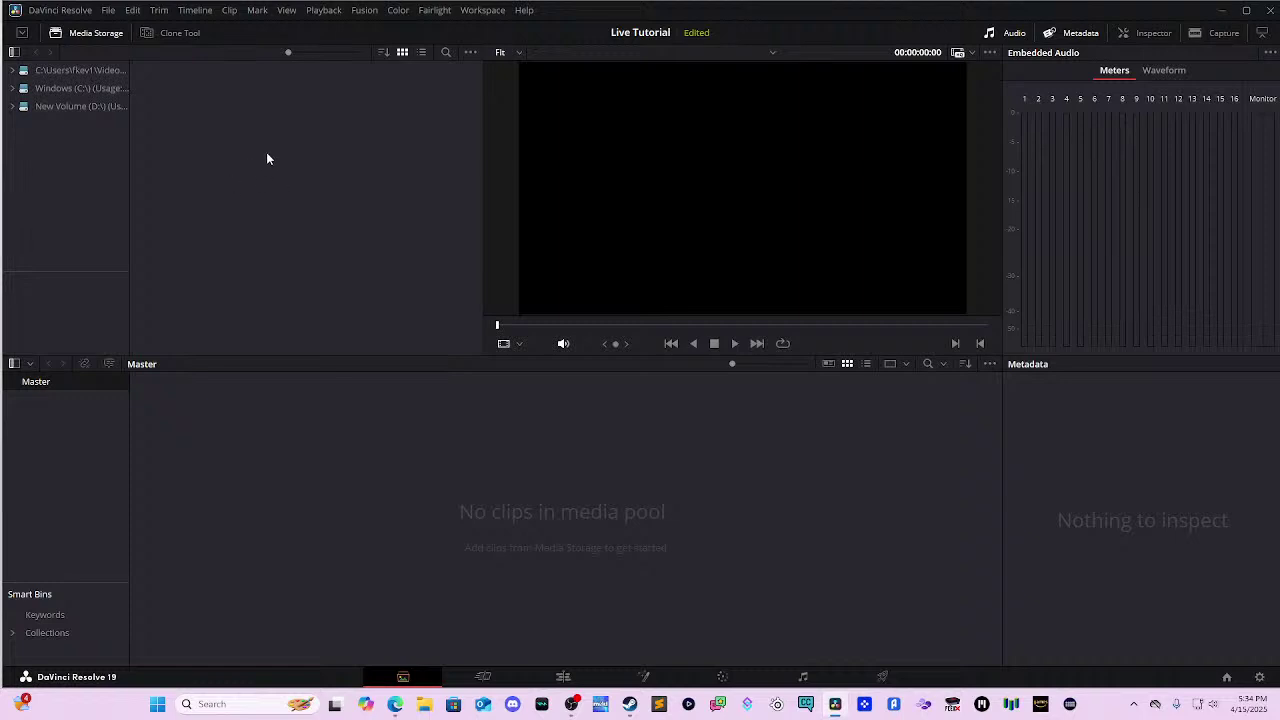
left_click(115, 13)
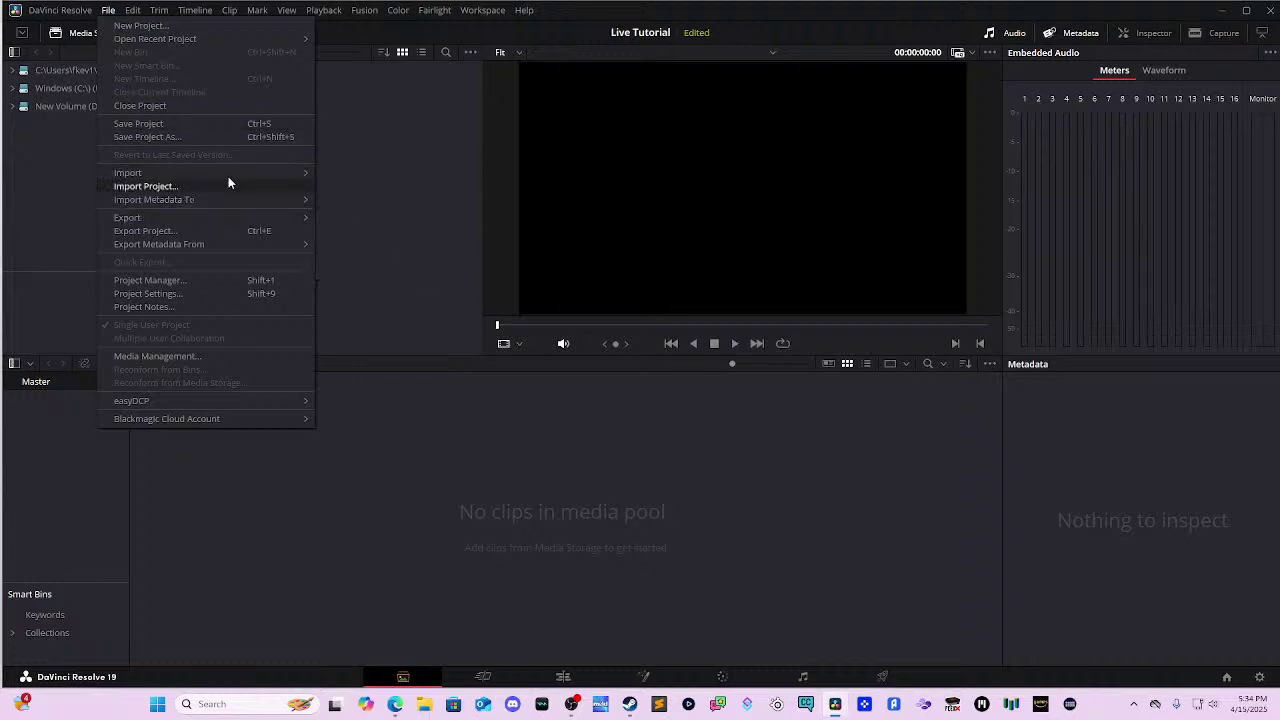
mouse_move(228, 176)
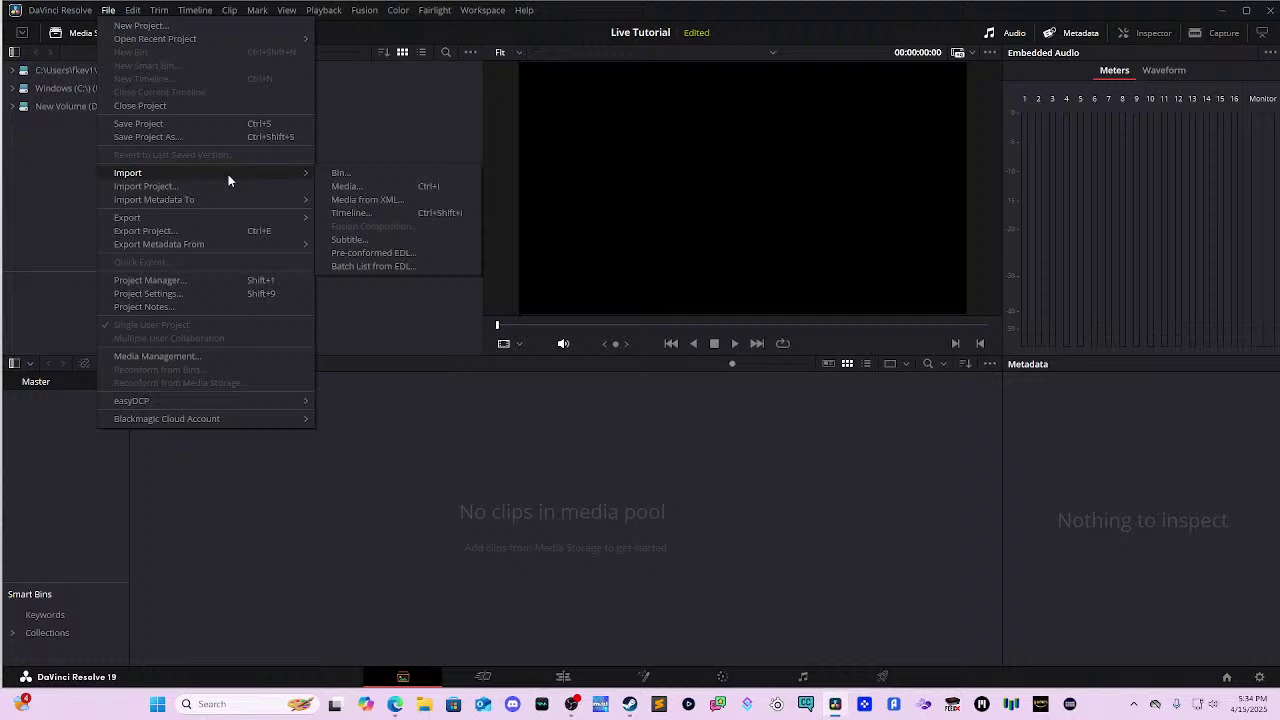
left_click(351, 187)
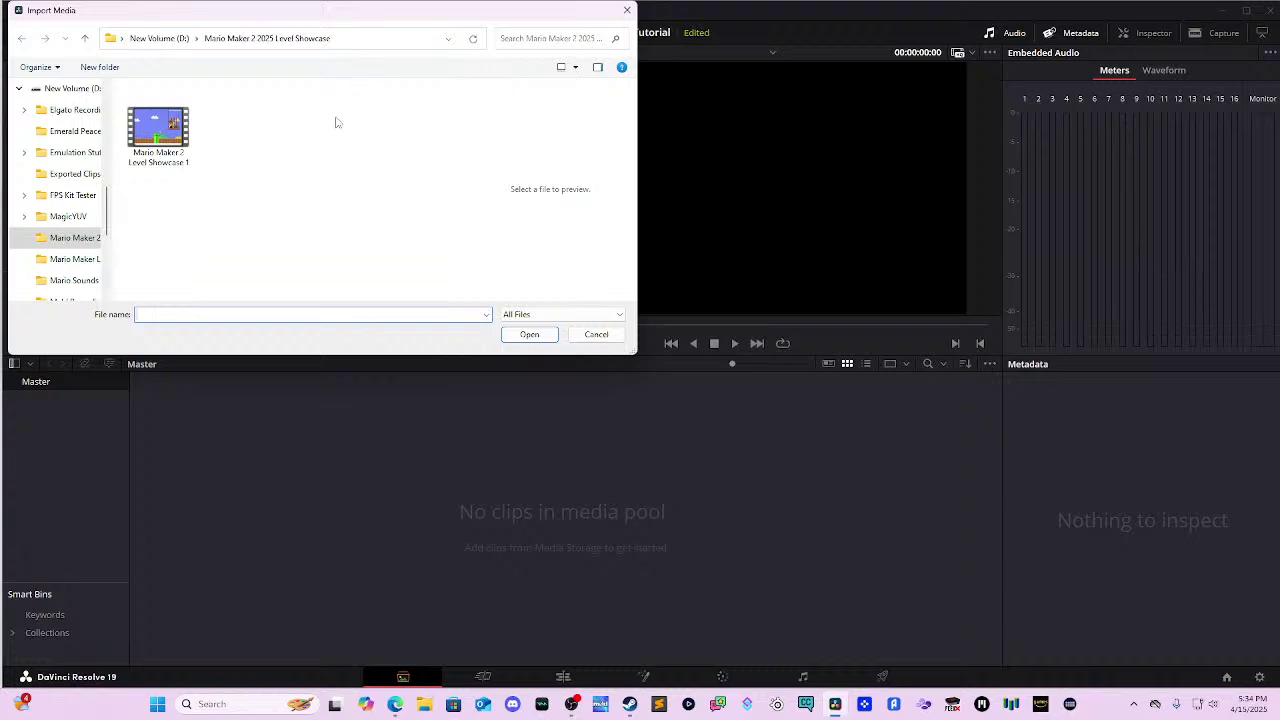
left_click(183, 130)
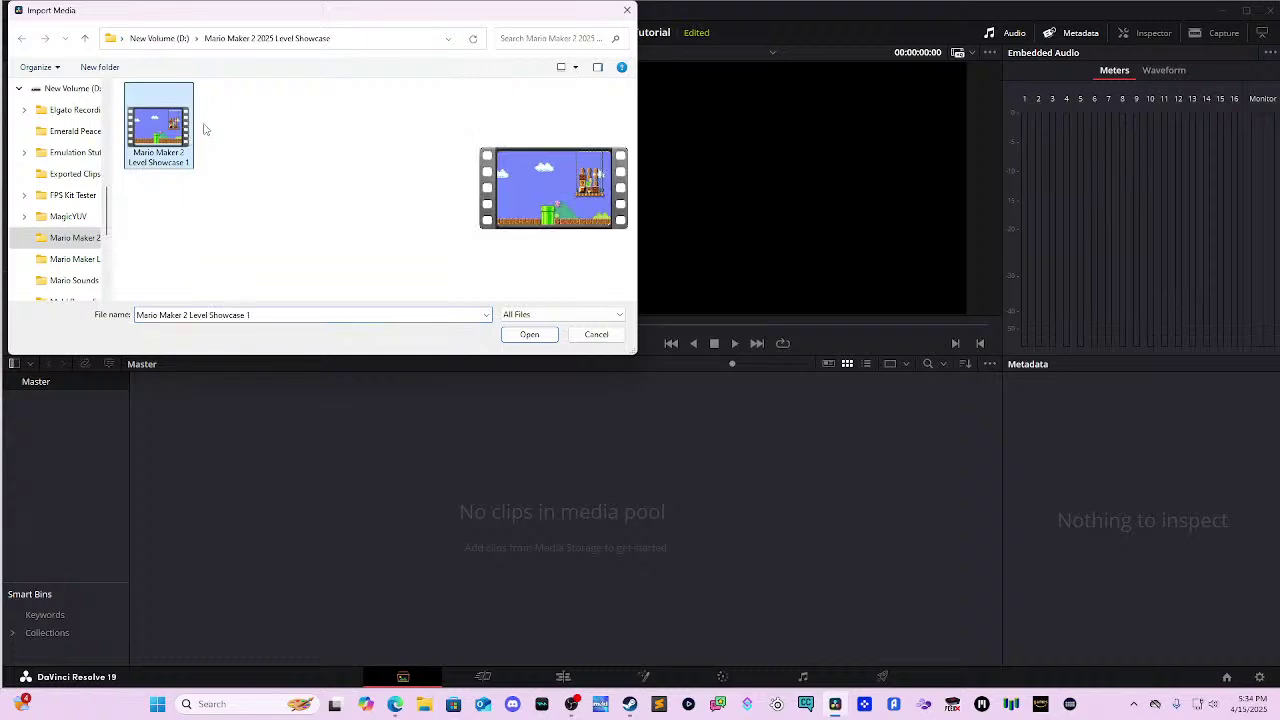
double_click(190, 135)
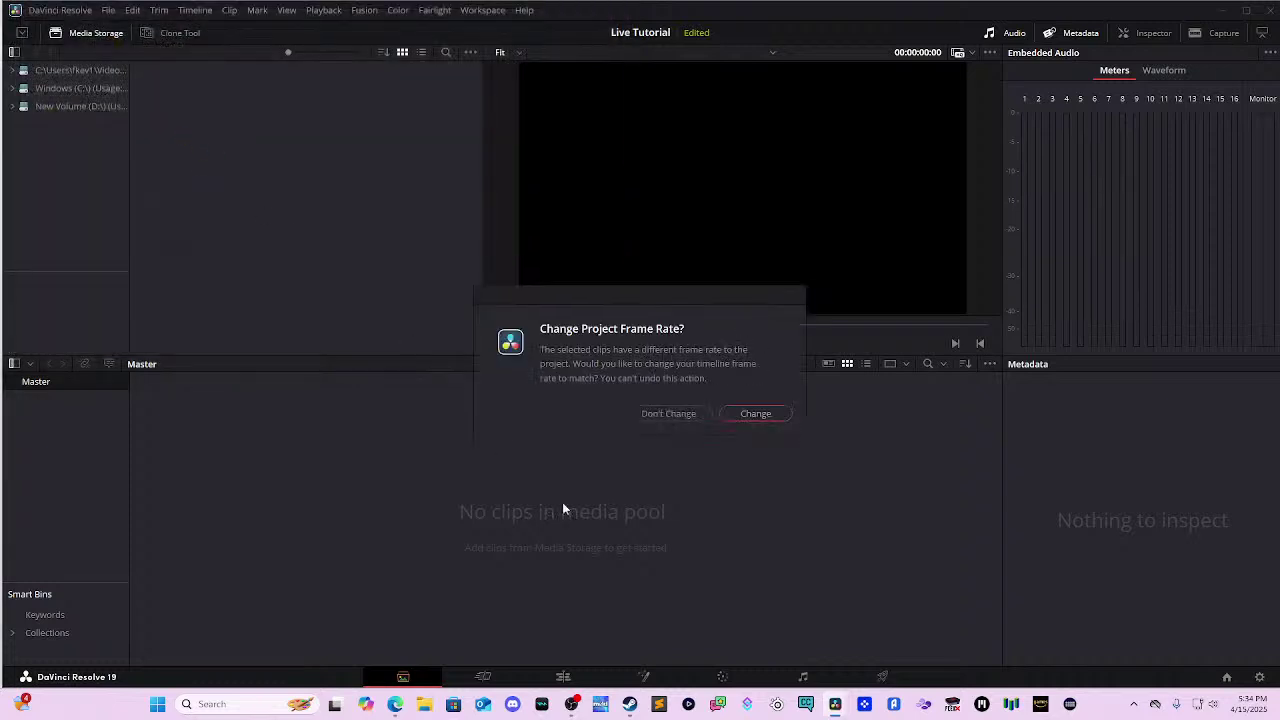
left_click(756, 415)
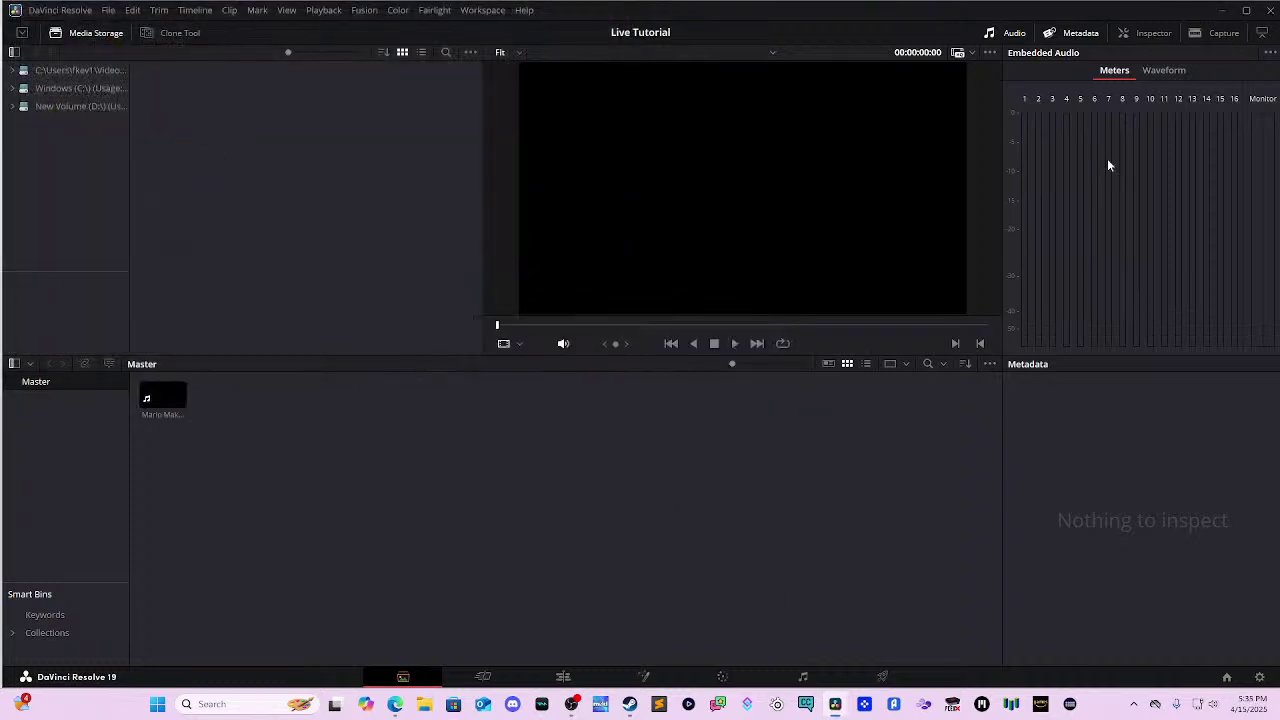
- Place the imported Mario Maker 2 clip at the start of a new timeline on the Cut page
left_click(170, 393)
left_click_drag(170, 393, 320, 526)
left_click(466, 678)
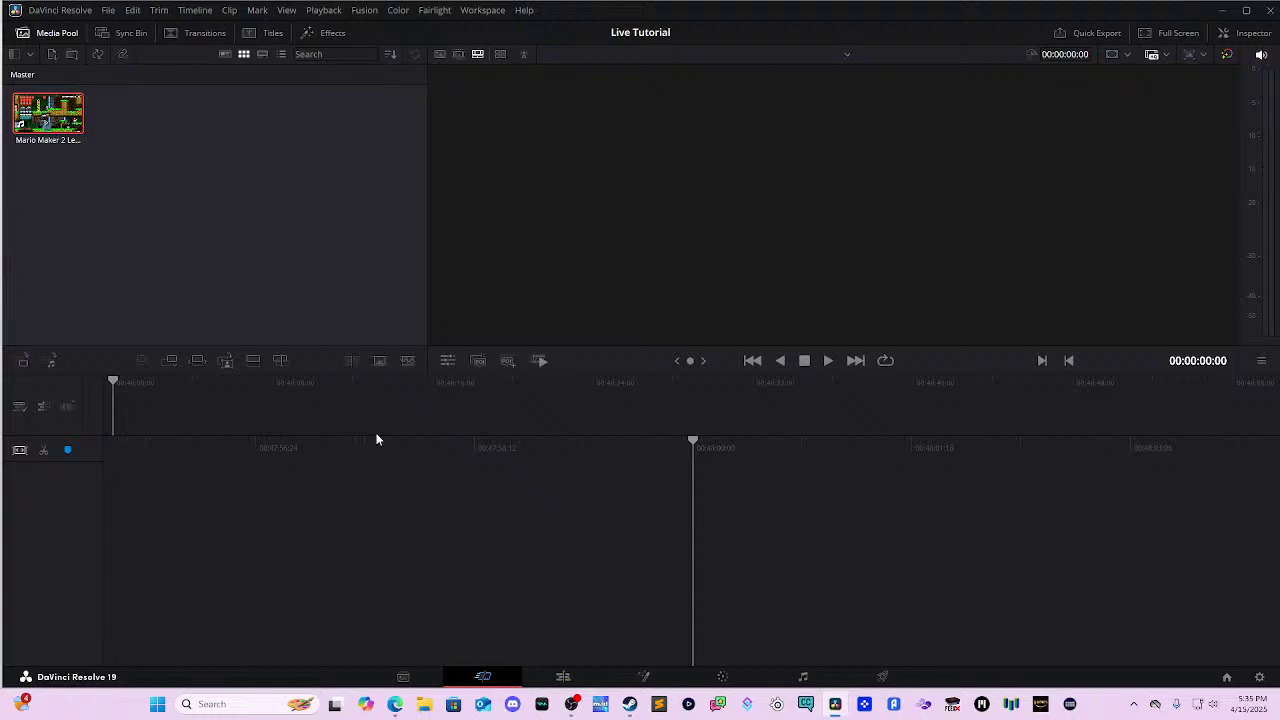
left_click_drag(60, 122, 741, 563)
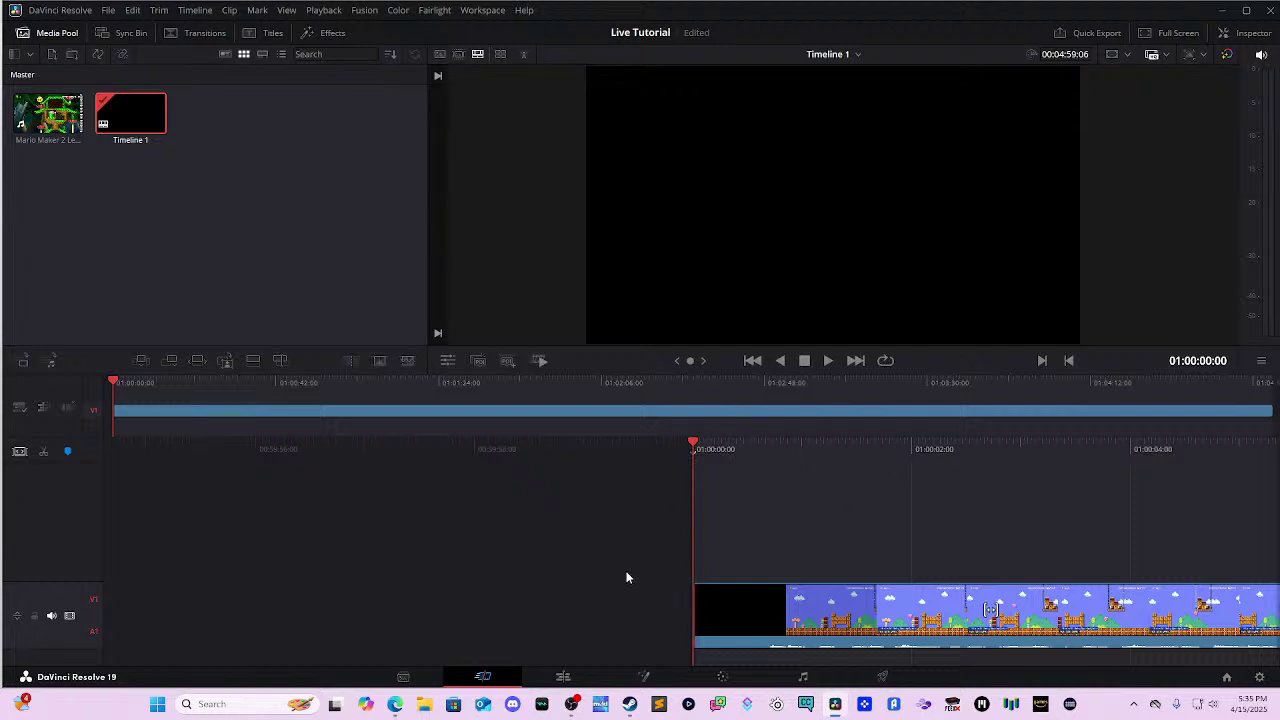
- On the Edit page, add a Text+ title on a new video track above the gameplay clip, around 01:00:14:00
left_click(564, 677)
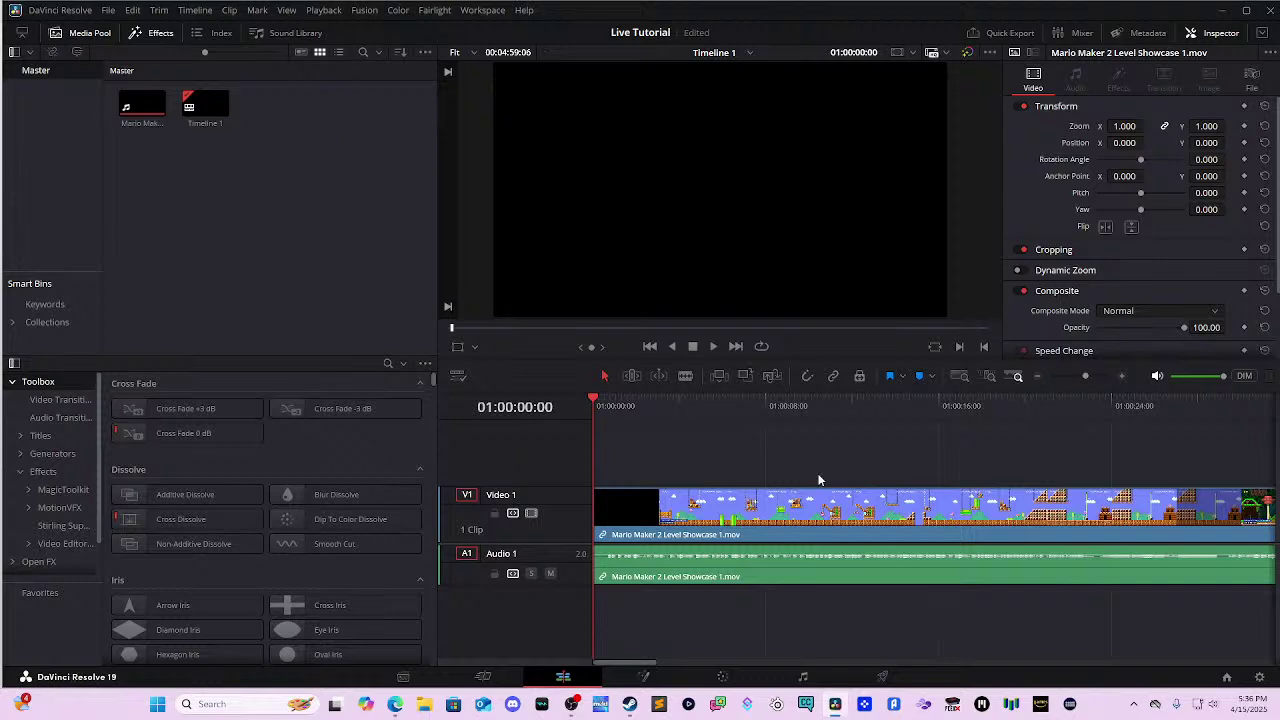
left_click(895, 407)
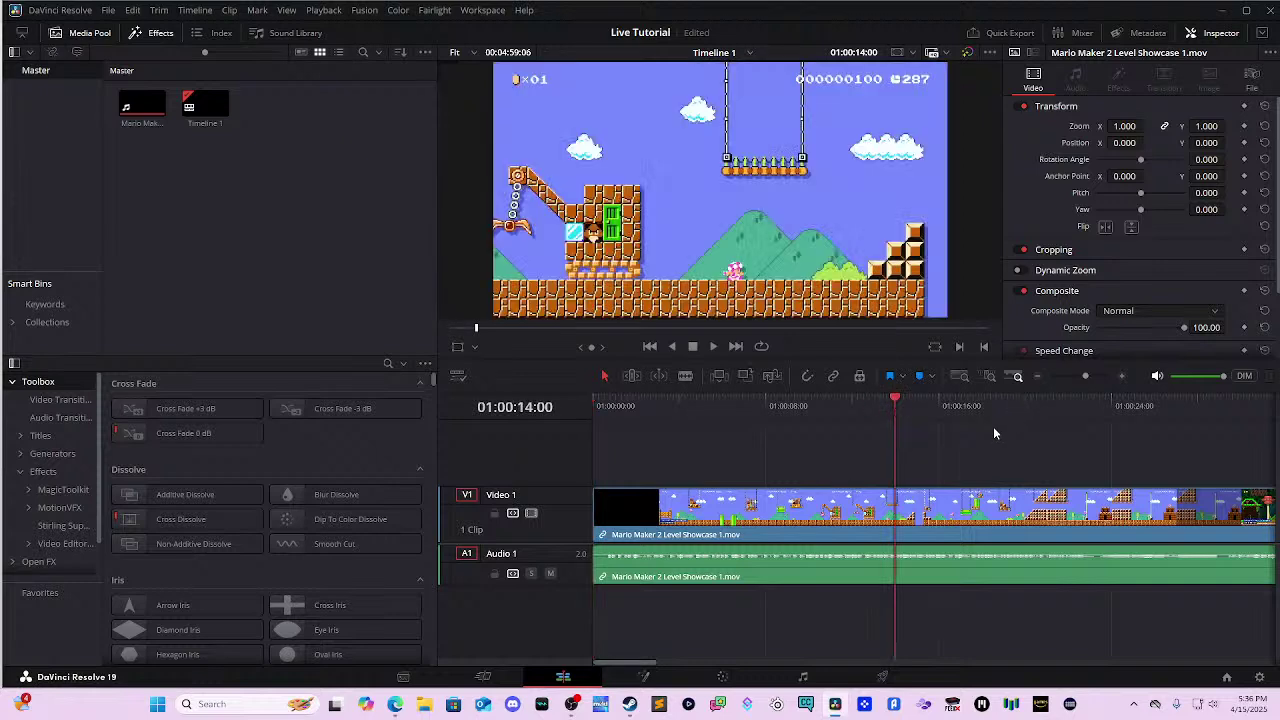
left_click(42, 436)
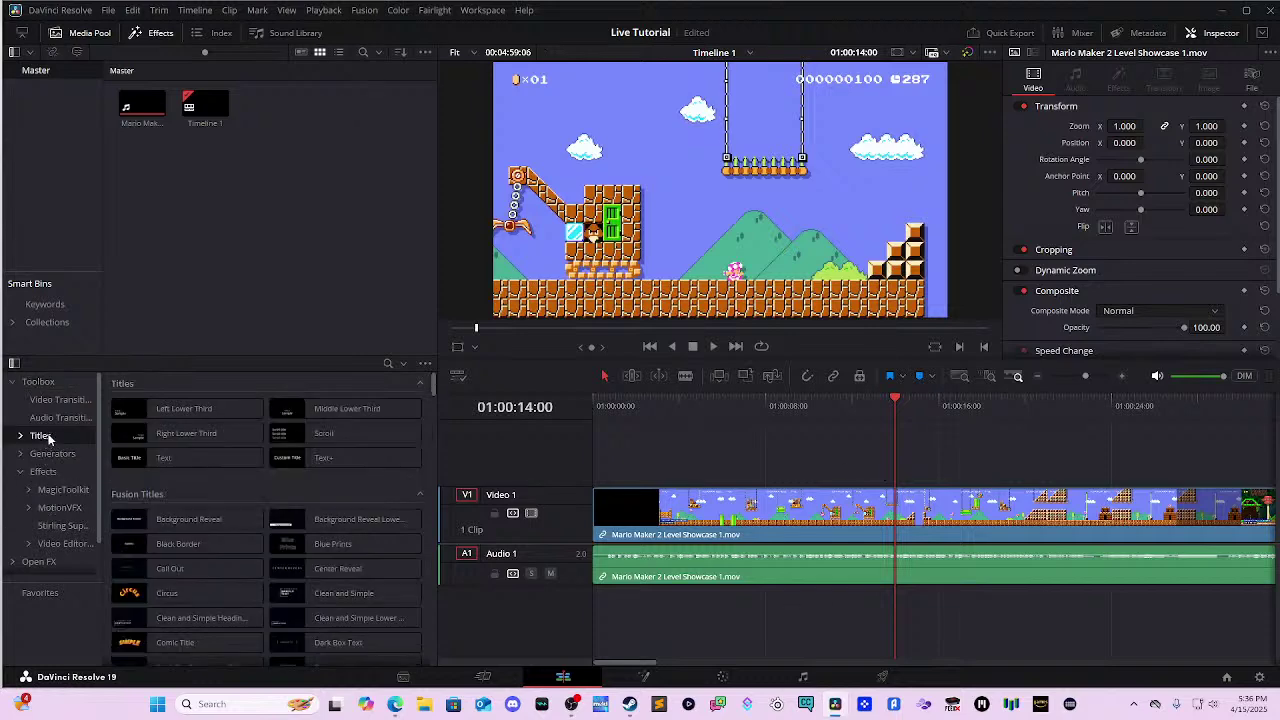
left_click_drag(320, 457, 924, 426)
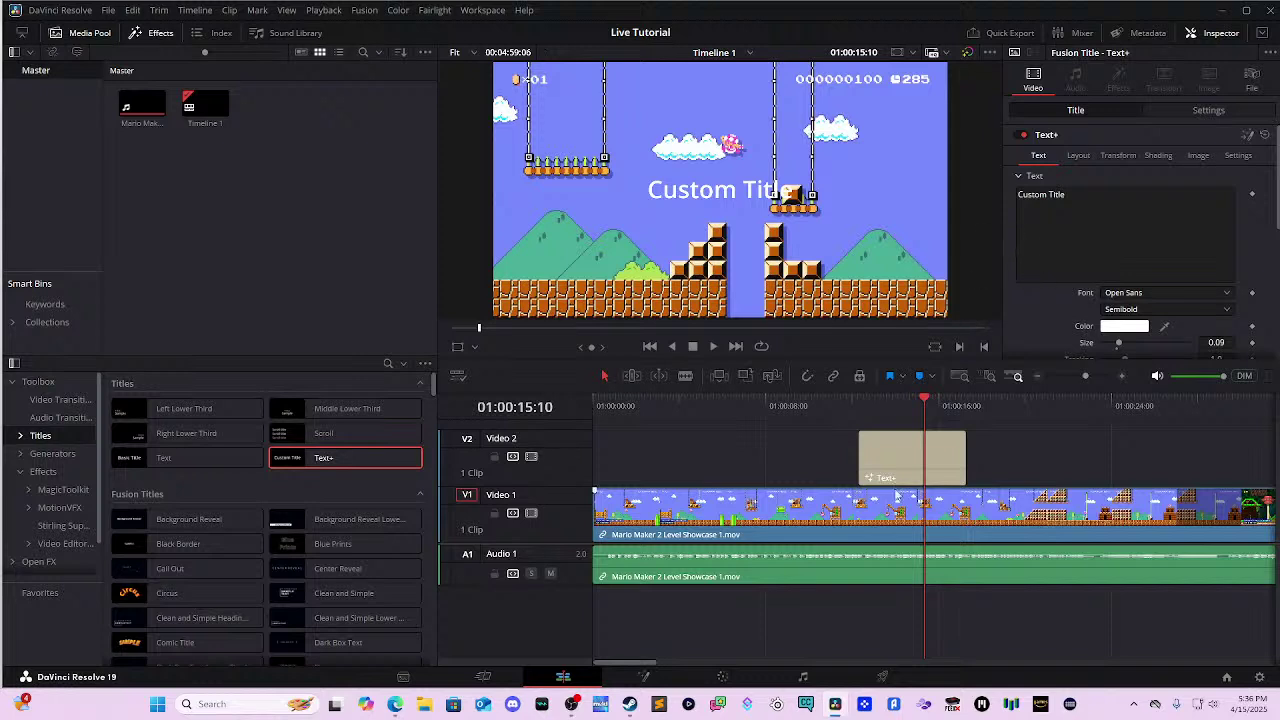
- Position the Text+ title in the lower-left of the frame with Center X 0.166, Center Y 0.057 and Center Z 0.4
left_click(929, 457)
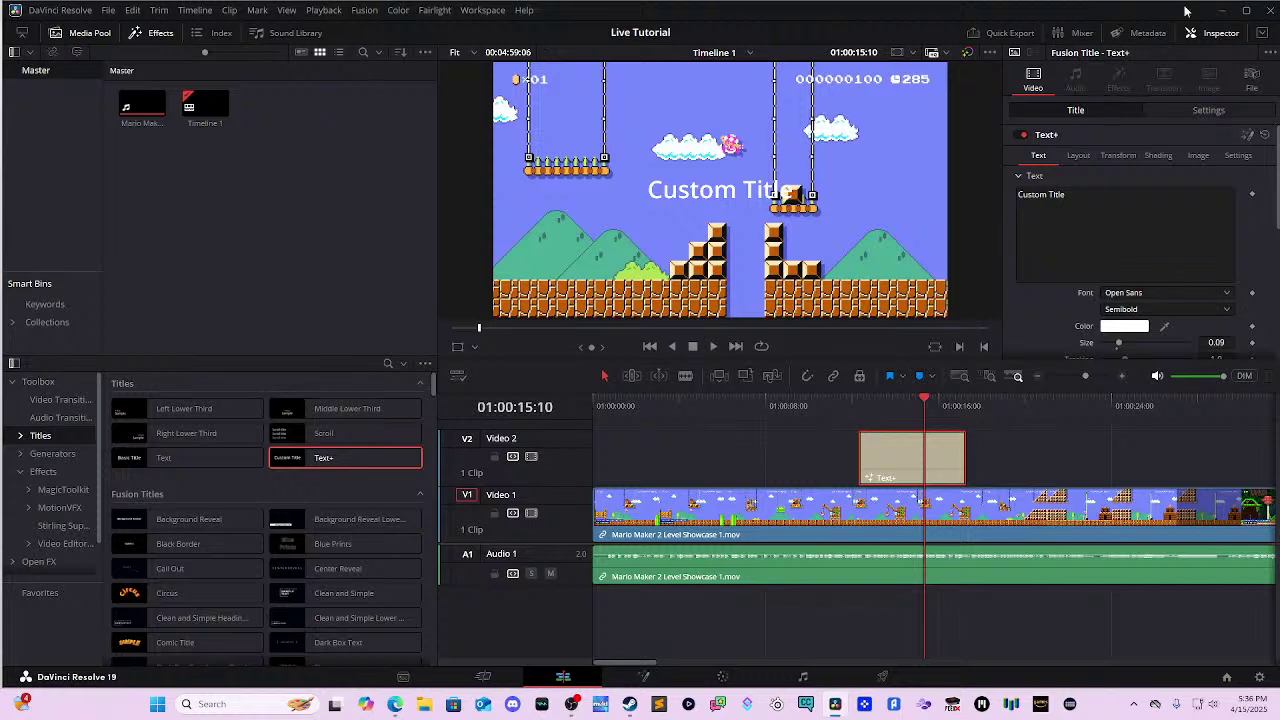
scroll(1172, 182, "down", 2)
scroll(1200, 202, "down", 10)
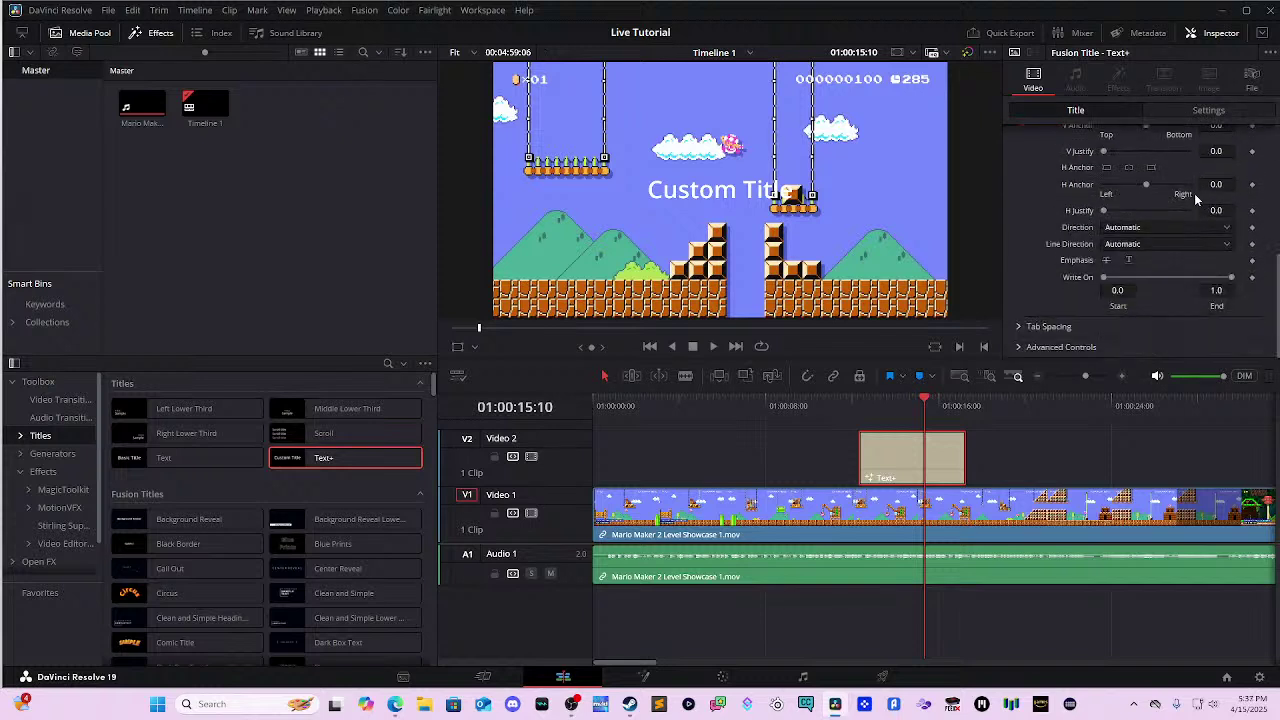
scroll(1186, 190, "up", 10)
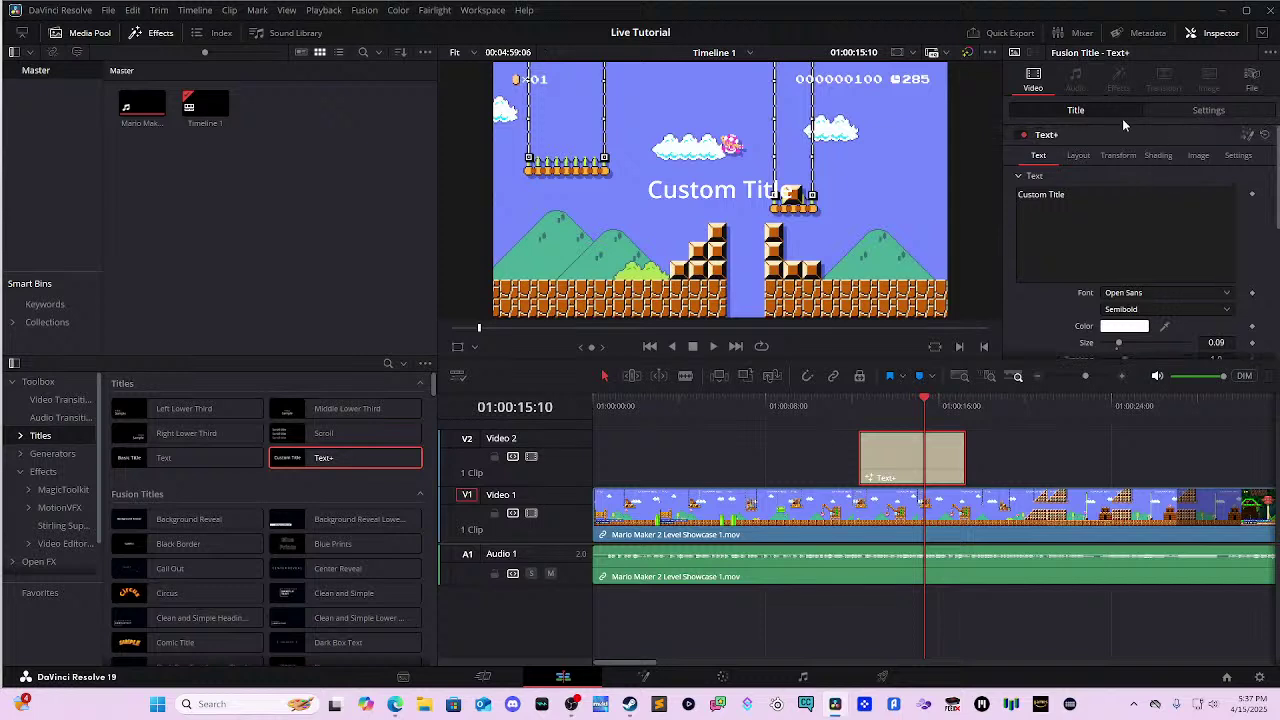
left_click(1078, 155)
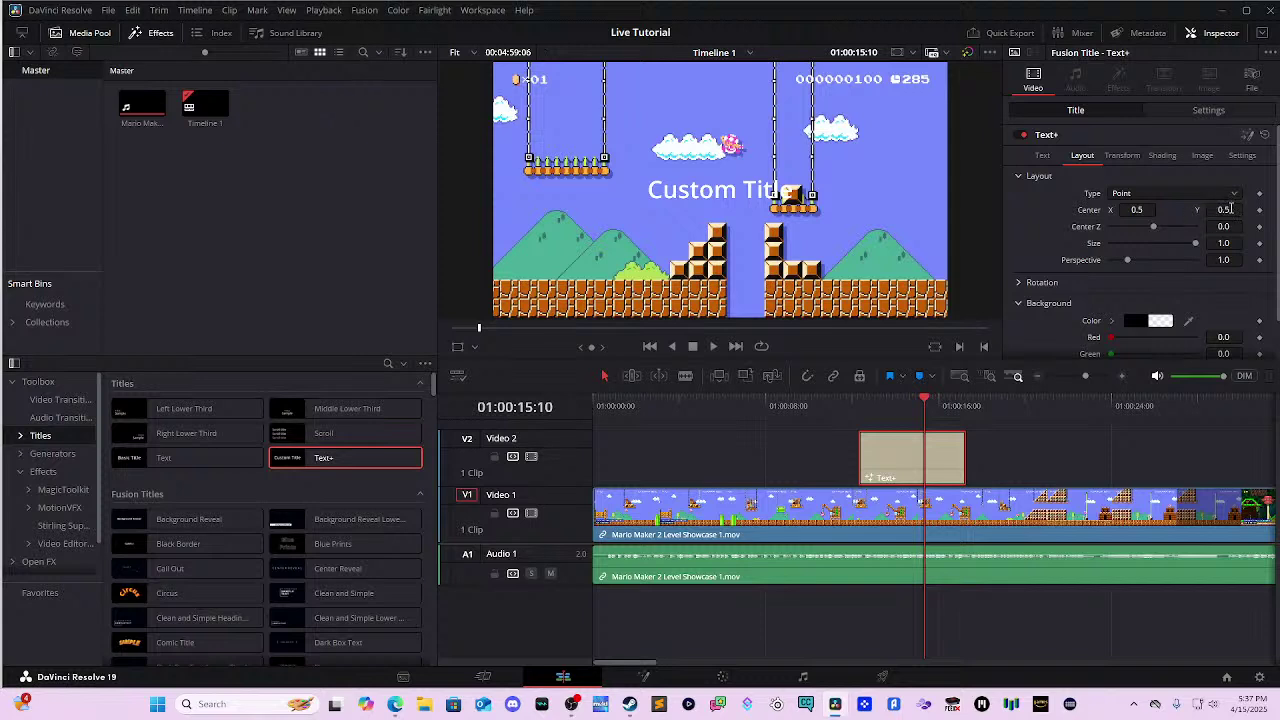
left_click_drag(1226, 207, 1149, 226)
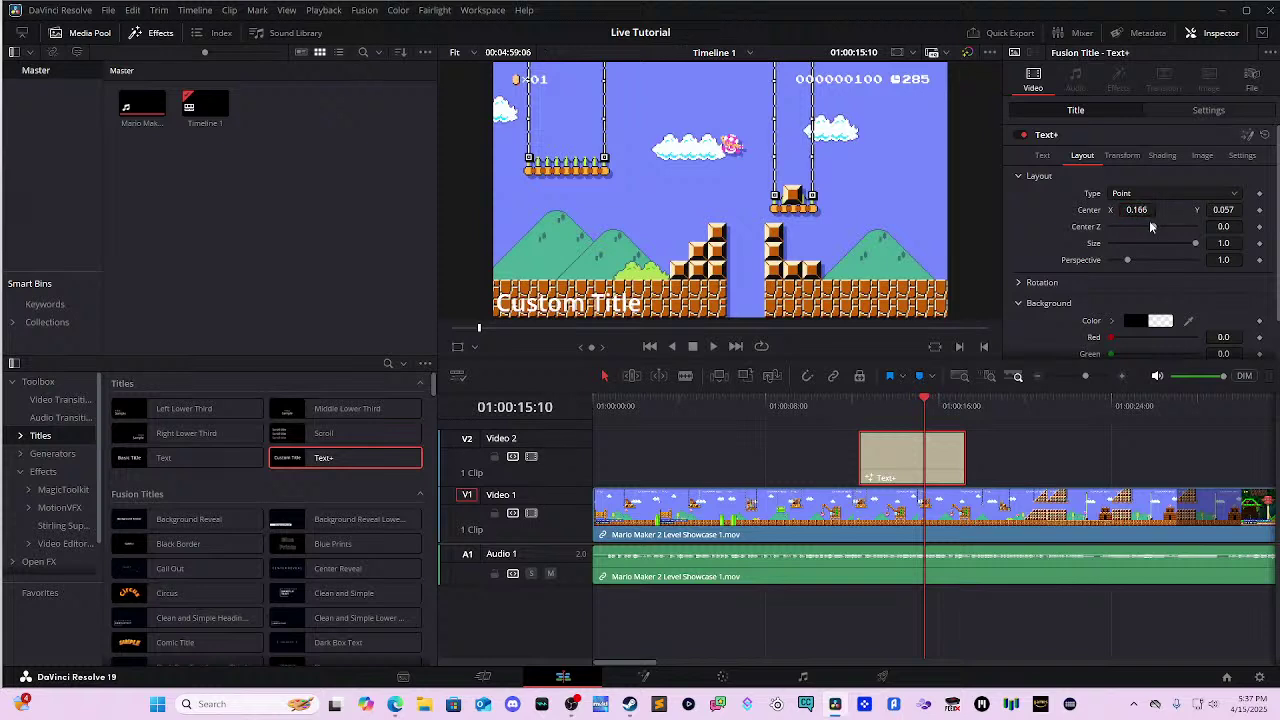
scroll(1150, 226, "down", 1)
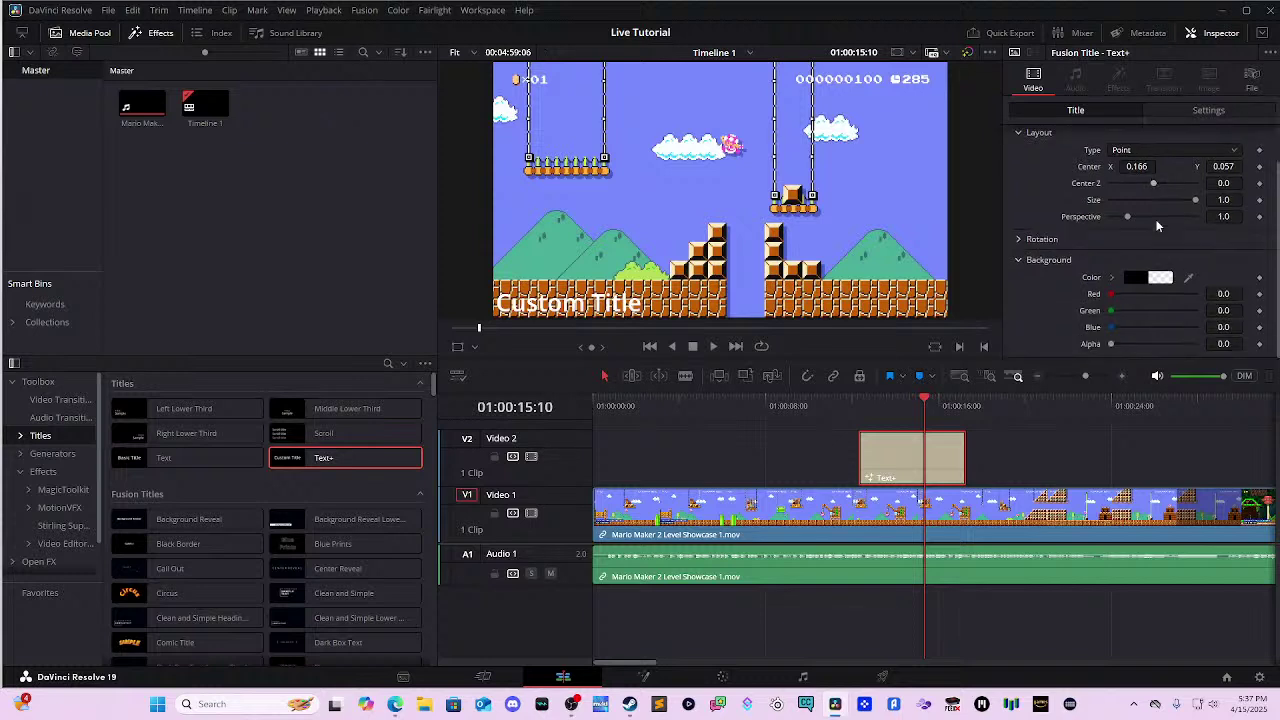
mouse_move(1223, 183)
left_mouse_down()
mouse_move(1155, 184)
mouse_move(1225, 183)
left_mouse_up()
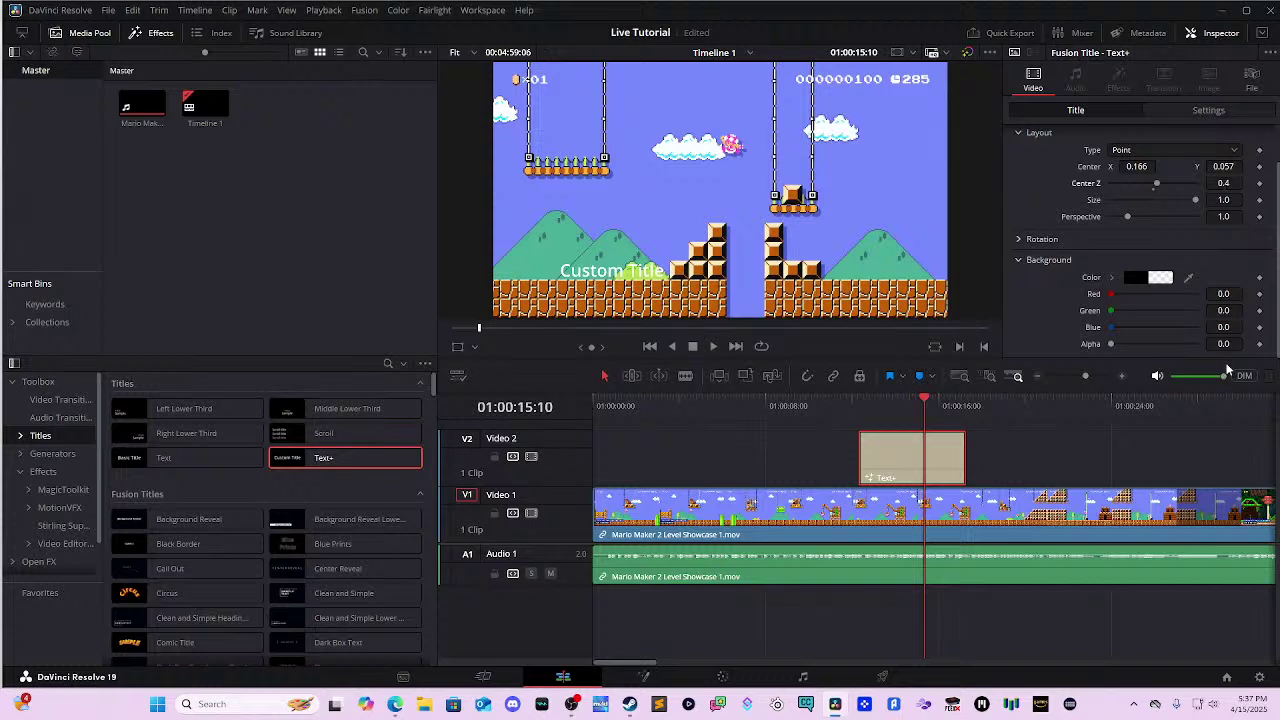
- Look through the title's Layout, Transform and Shading settings, then examine its font, size, tracking and line spacing options
scroll(1225, 273, "up", 1)
scroll(1210, 220, "down", 1)
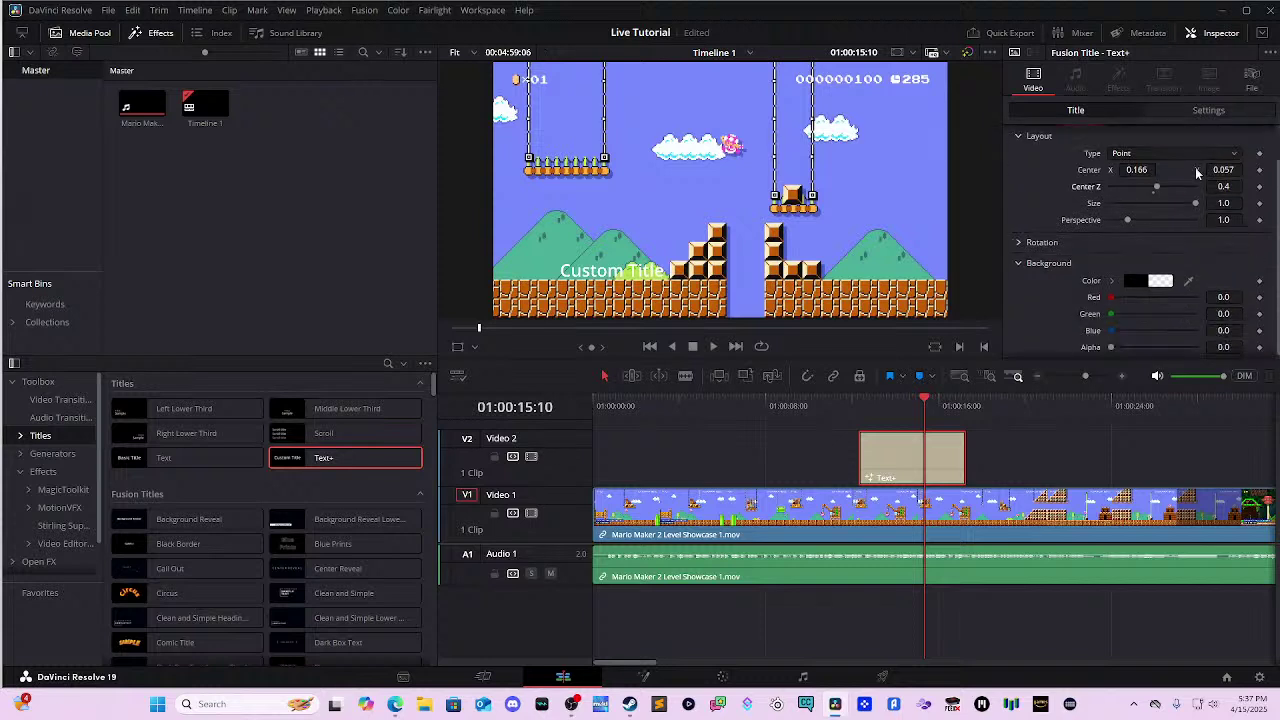
scroll(1197, 173, "up", 1)
left_click(1138, 156)
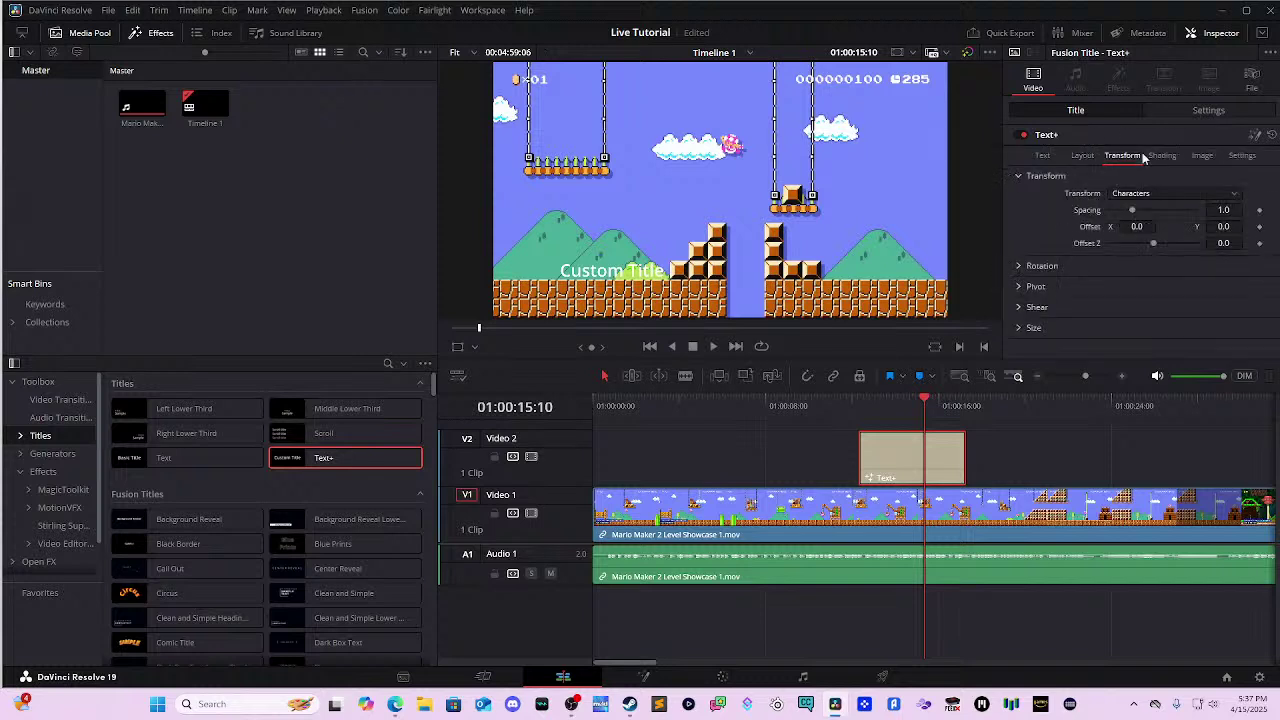
left_click(1152, 157)
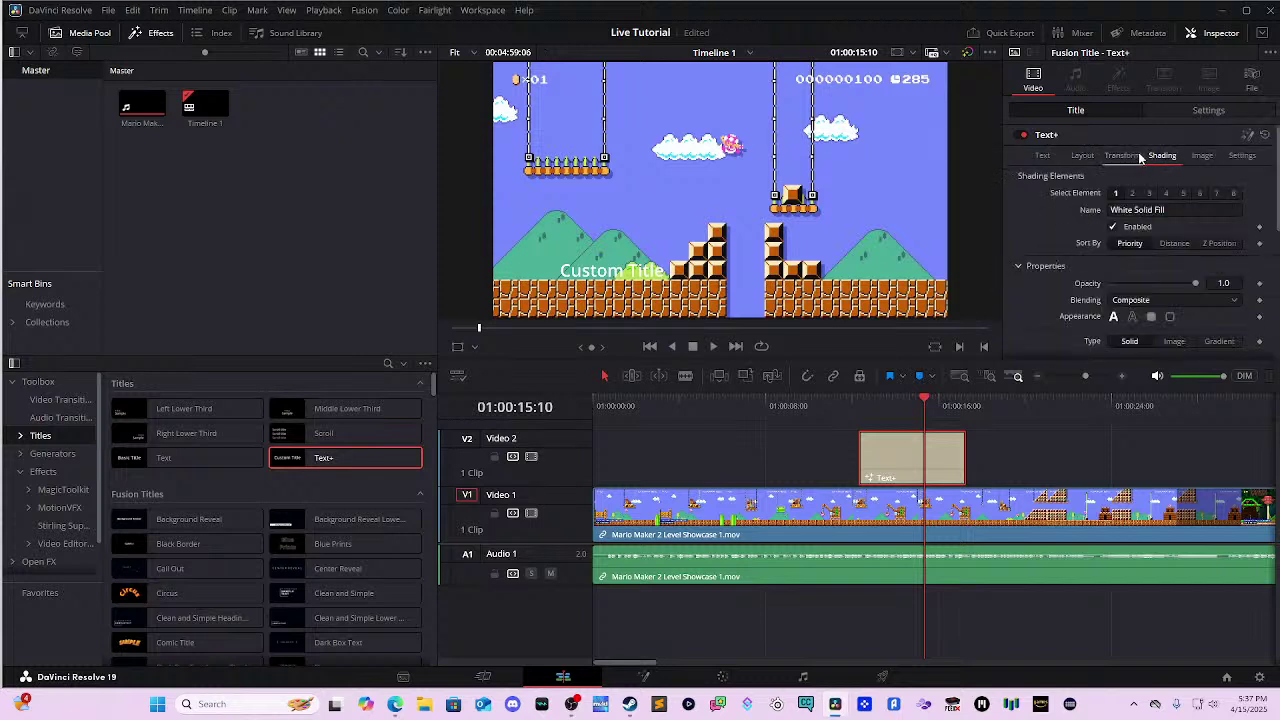
left_click(1124, 157)
left_click(1085, 157)
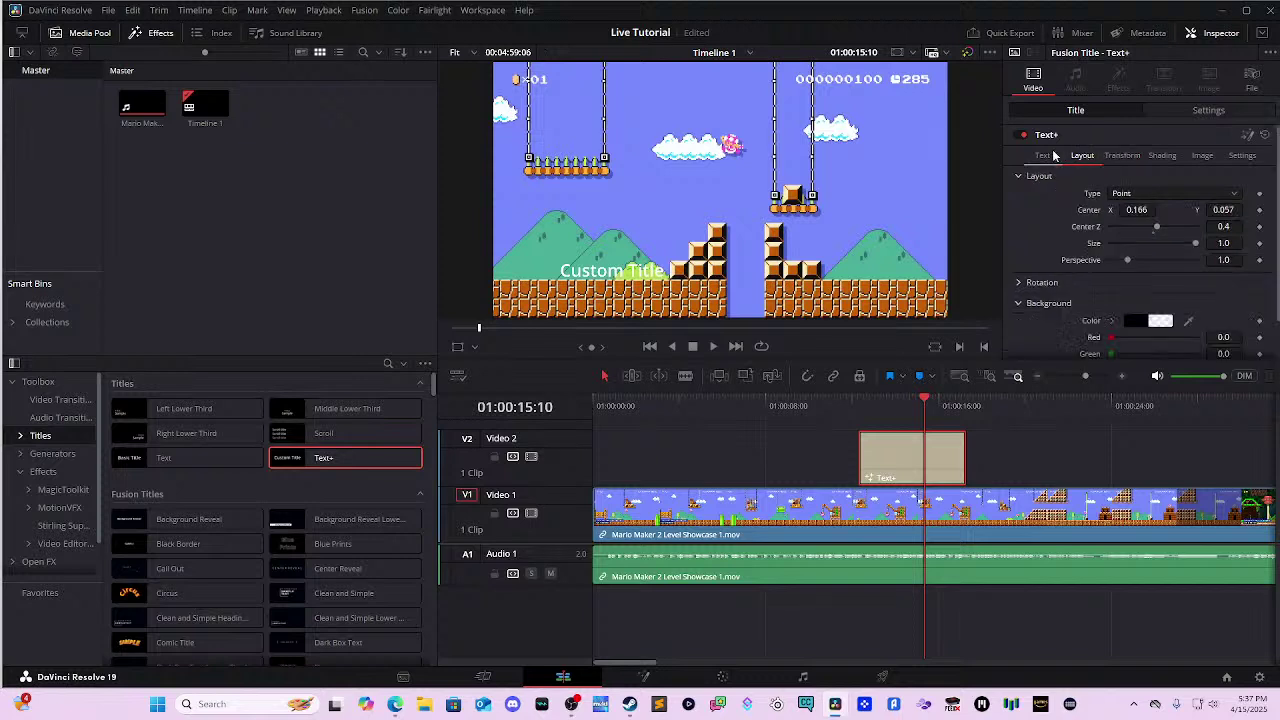
left_click(1046, 157)
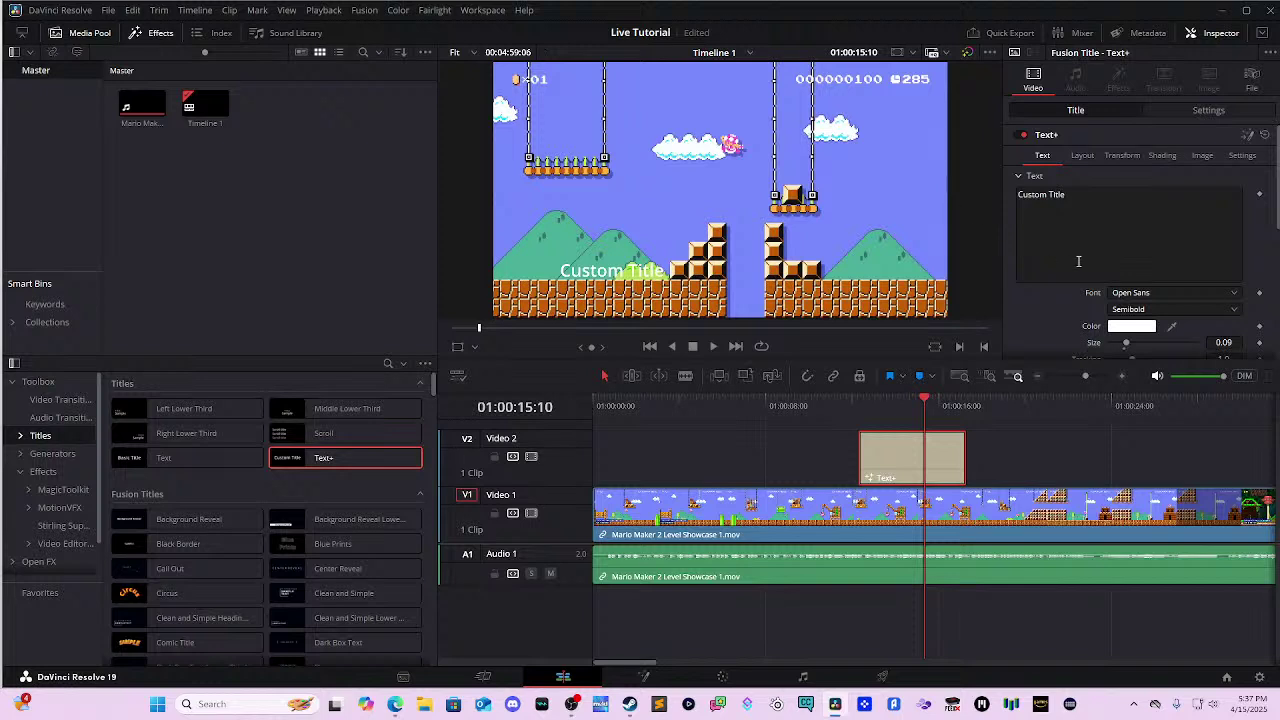
scroll(1230, 330, "down", 1)
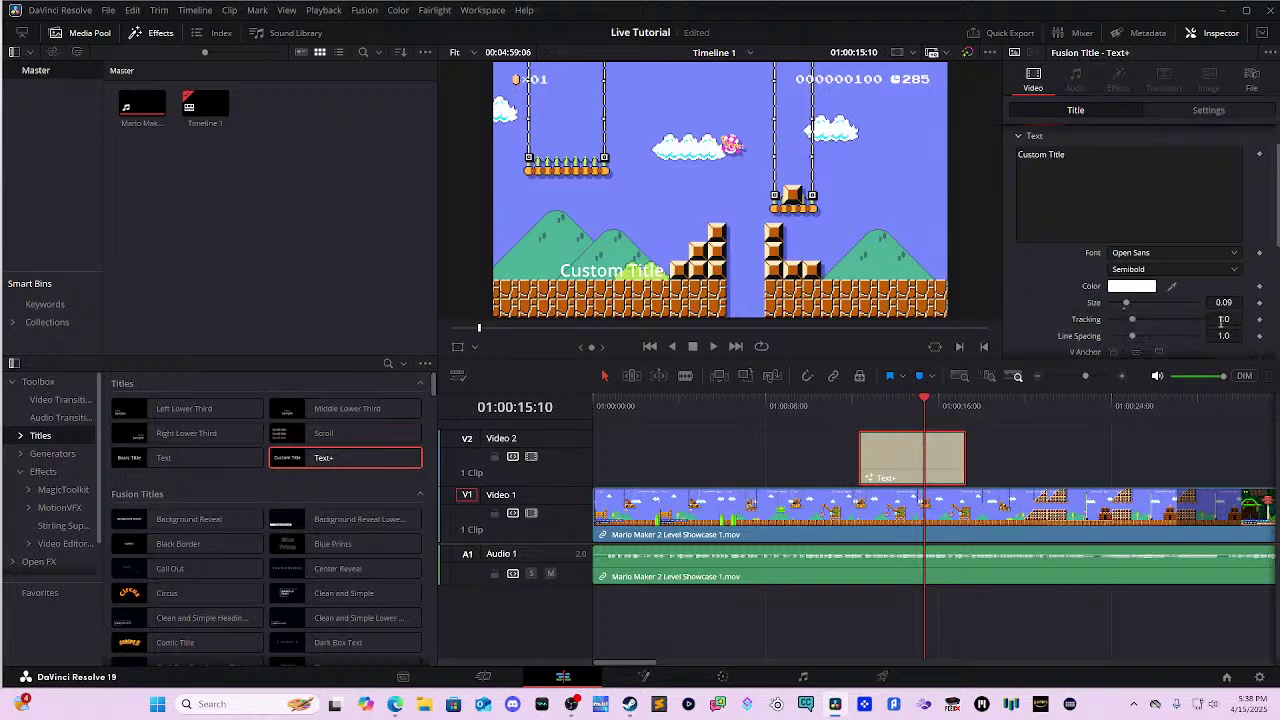
scroll(1233, 296, "down", 1)
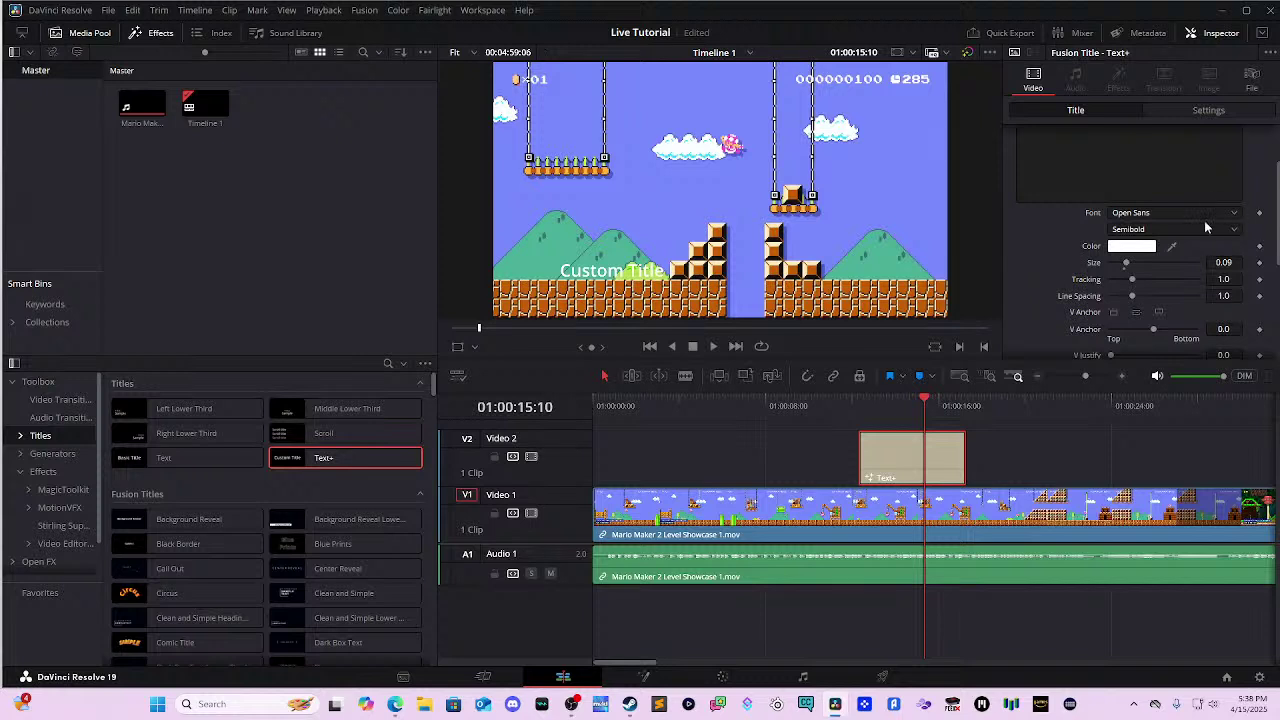
scroll(1205, 222, "up", 2)
scroll(1205, 222, "down", 2)
- Add a Size keyframe near the start of the Text+ title at 01:00:12:17 and set the size to 0.1614
left_click_drag(924, 400, 866, 414)
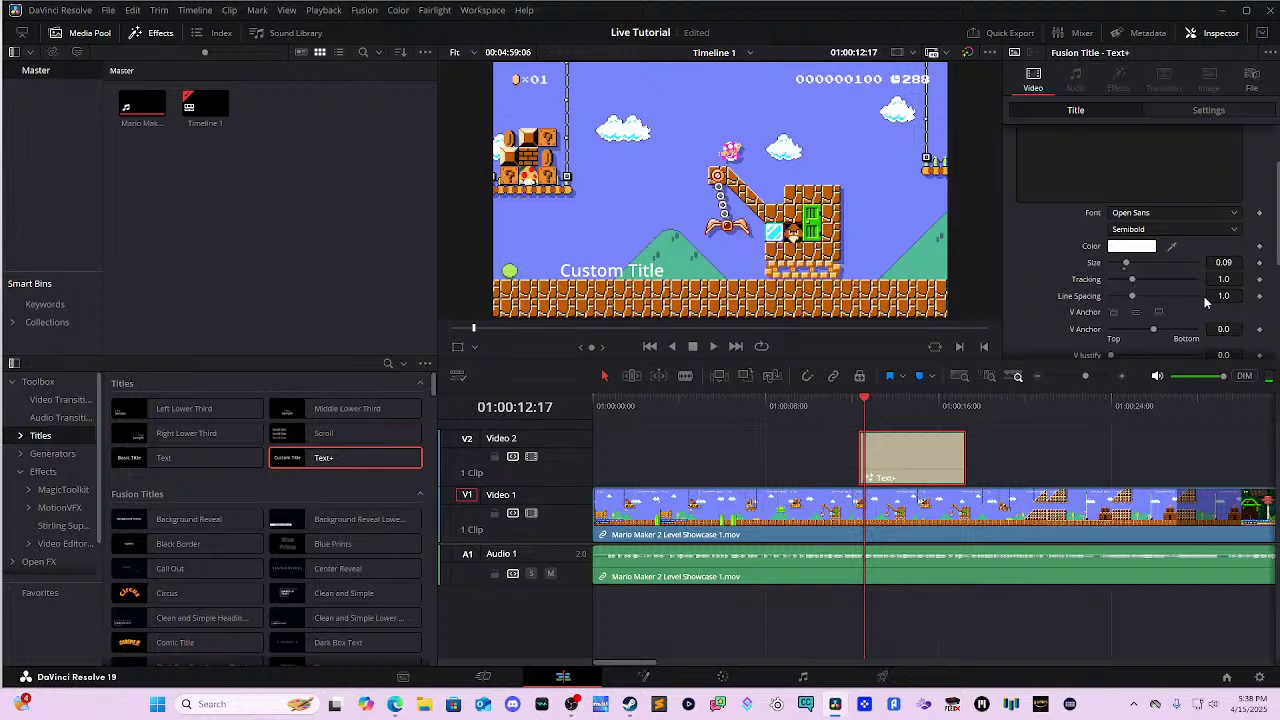
left_click(1259, 262)
left_click_drag(1127, 264, 1140, 264)
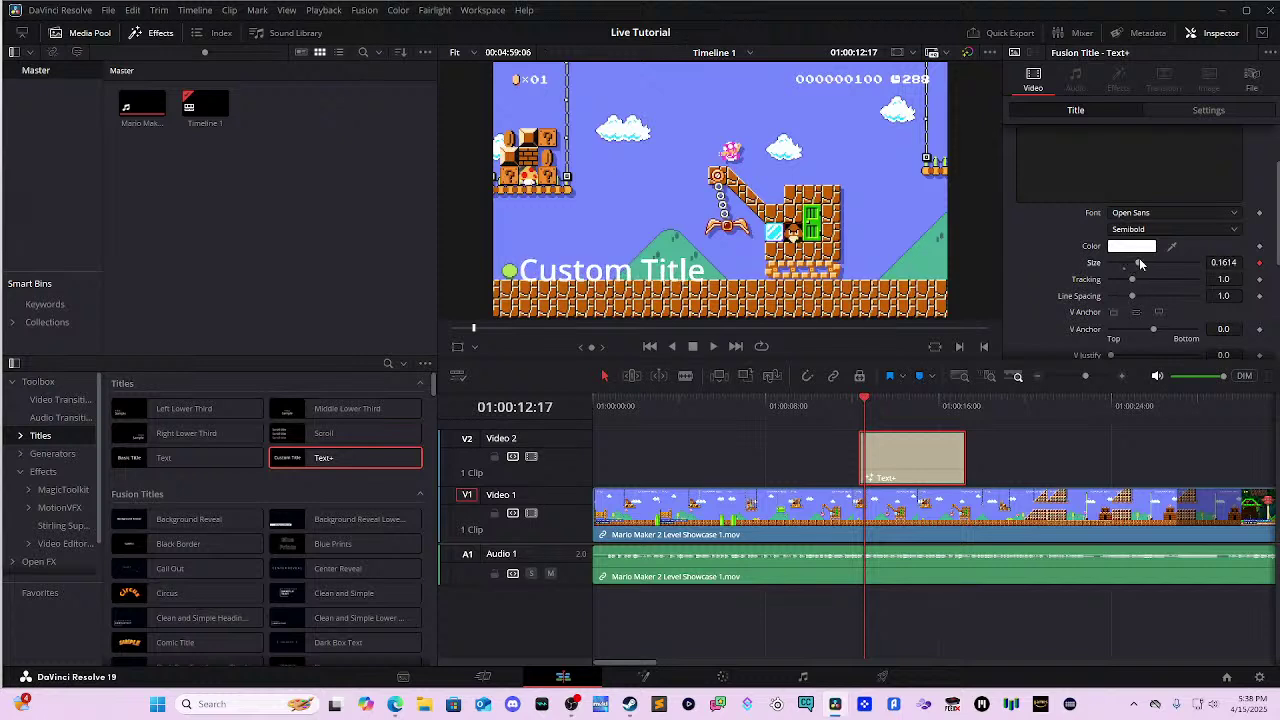
- Animate the title growing by keyframing Size at 0.2165 at 01:00:13:20 and 0.3665 at 01:00:13:26
key("space")
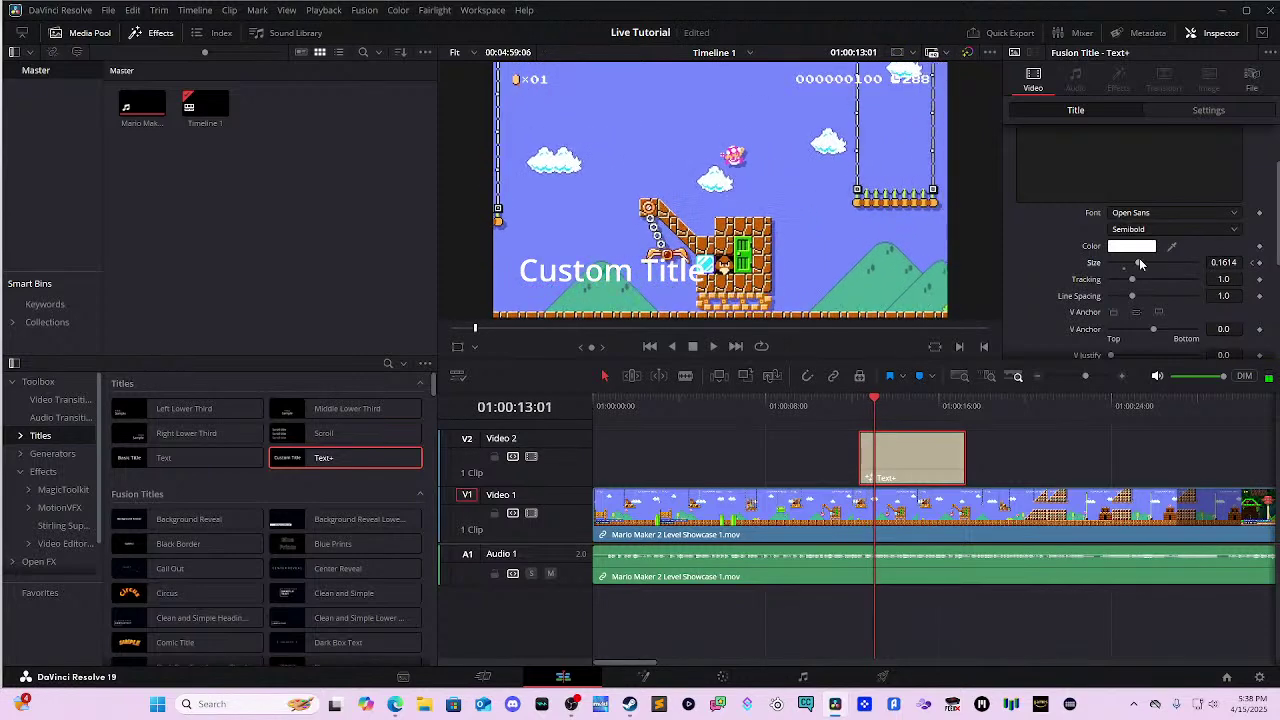
key("space")
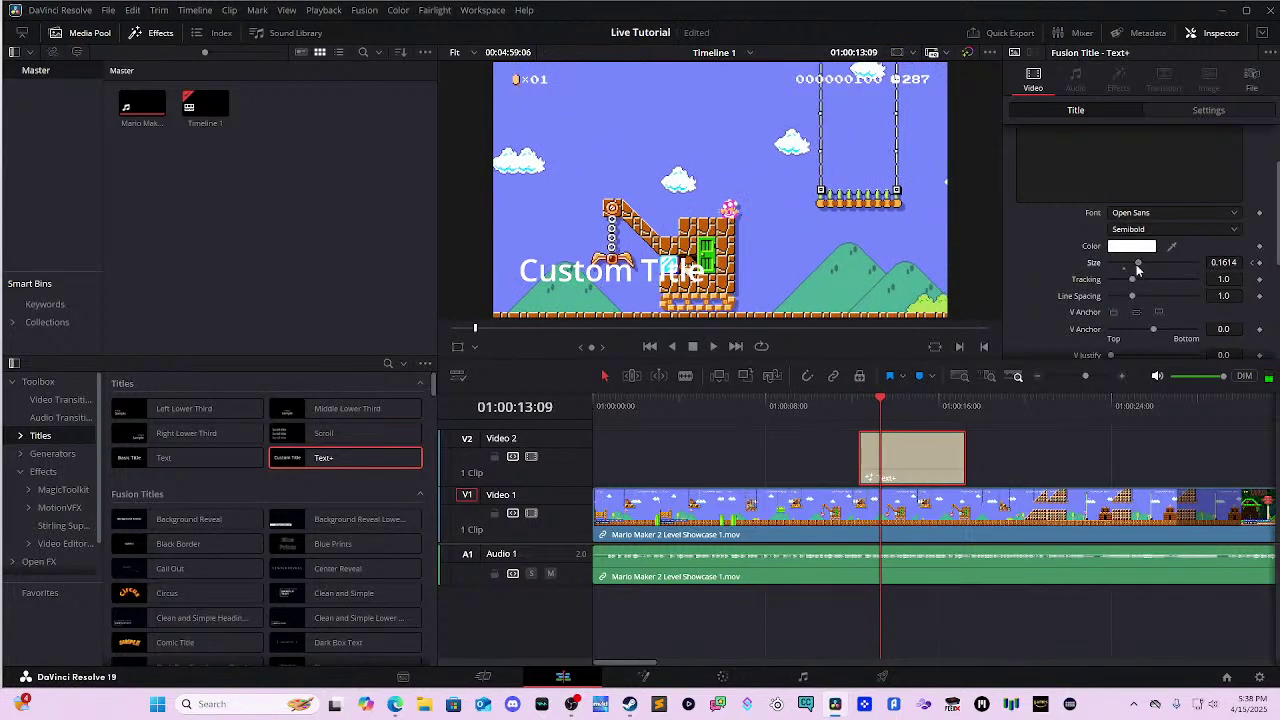
left_click_drag(1142, 268, 1148, 266)
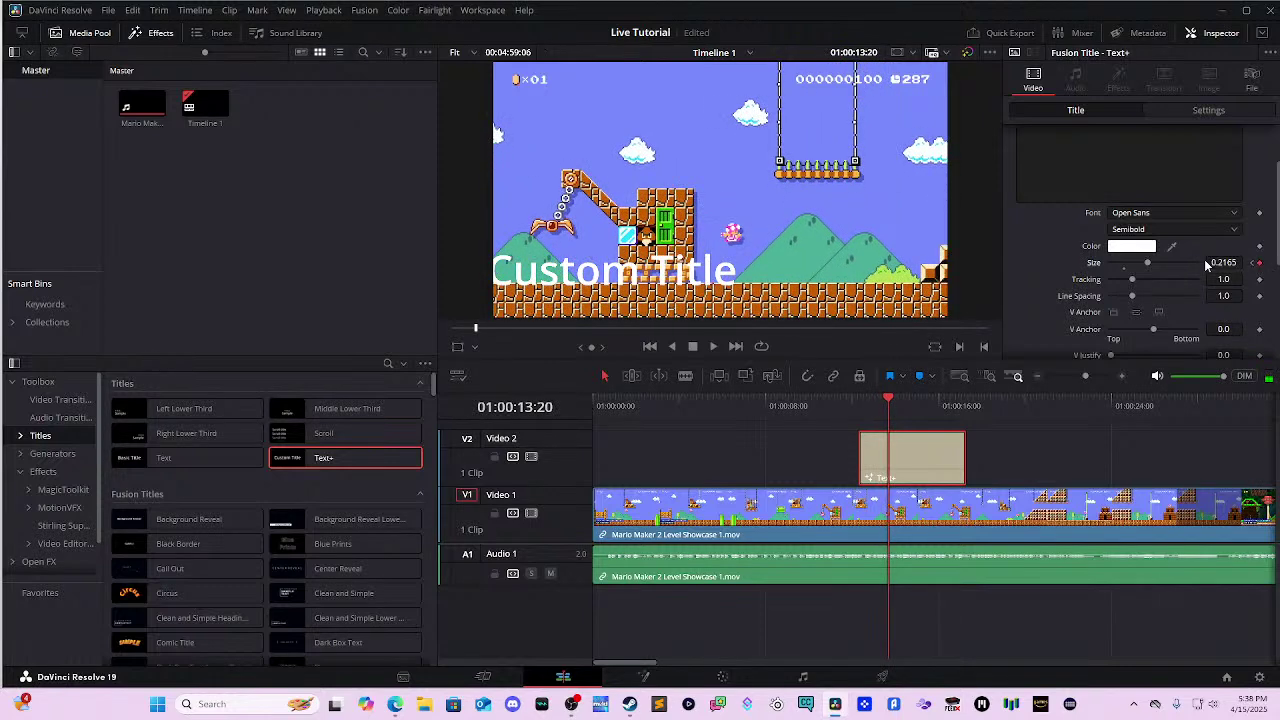
left_click_drag(1147, 265, 1170, 274)
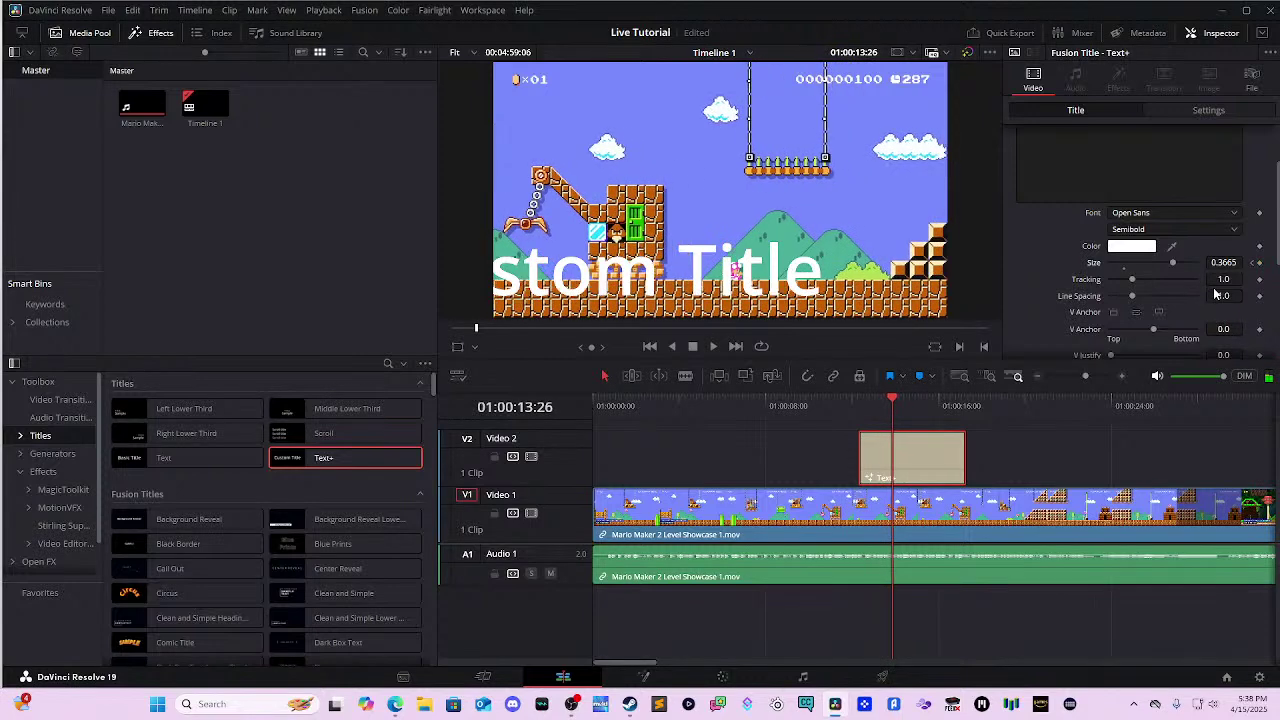
- Animate the title shrinking again by keyframing its Size at 0.1378 at 01:00:14:26
left_click(1259, 263)
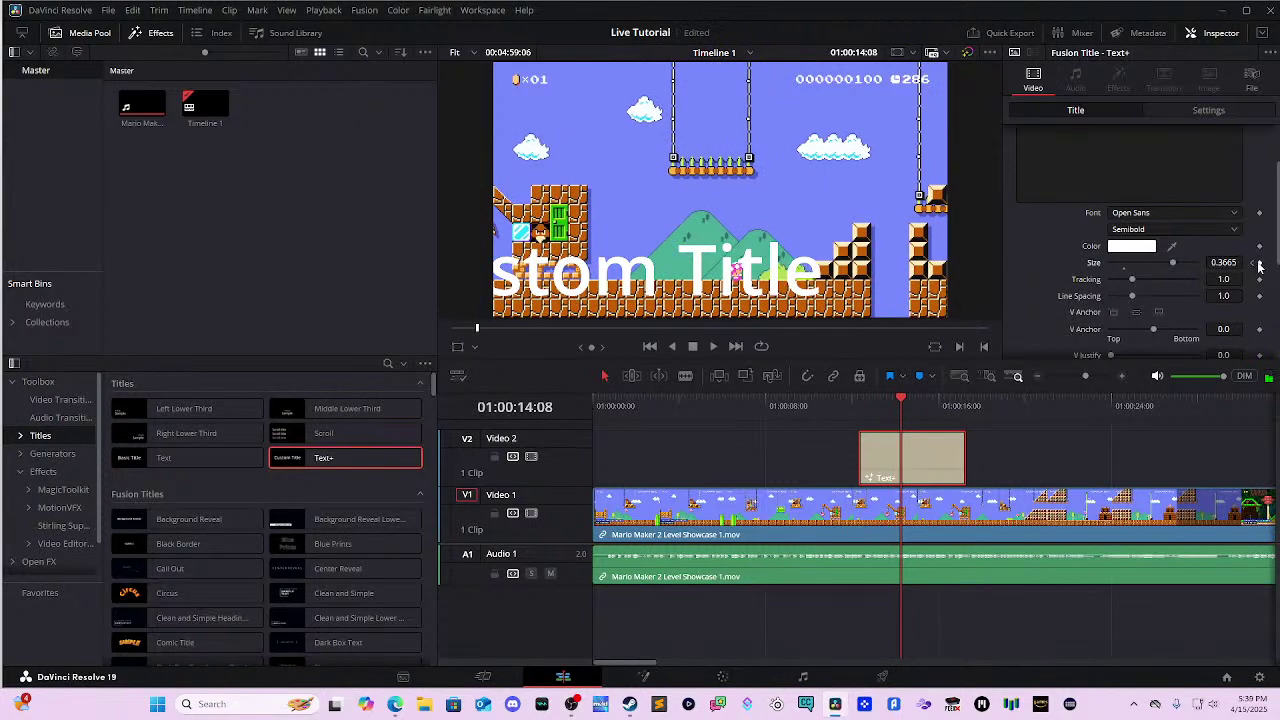
left_click_drag(1170, 265, 1136, 265)
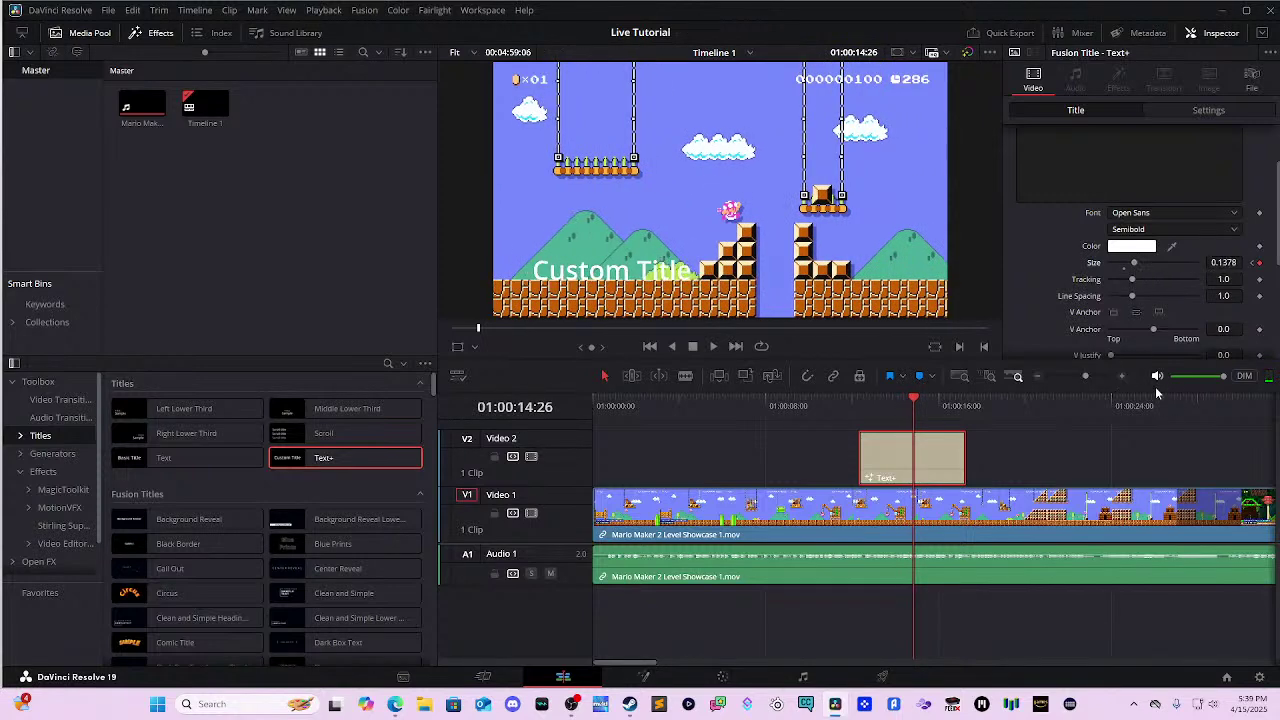
- Play the timeline from just before the Text+ title to review its size animation
left_click_drag(930, 413, 857, 414)
key("space")
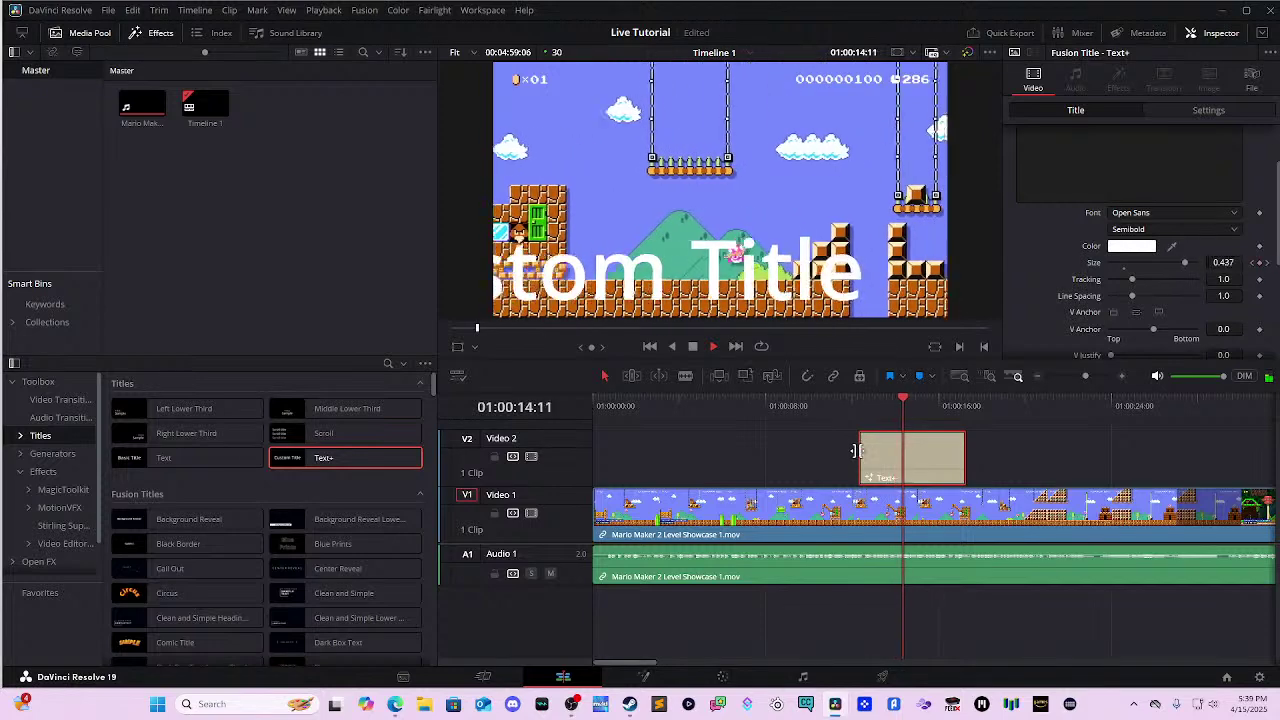
key("space")
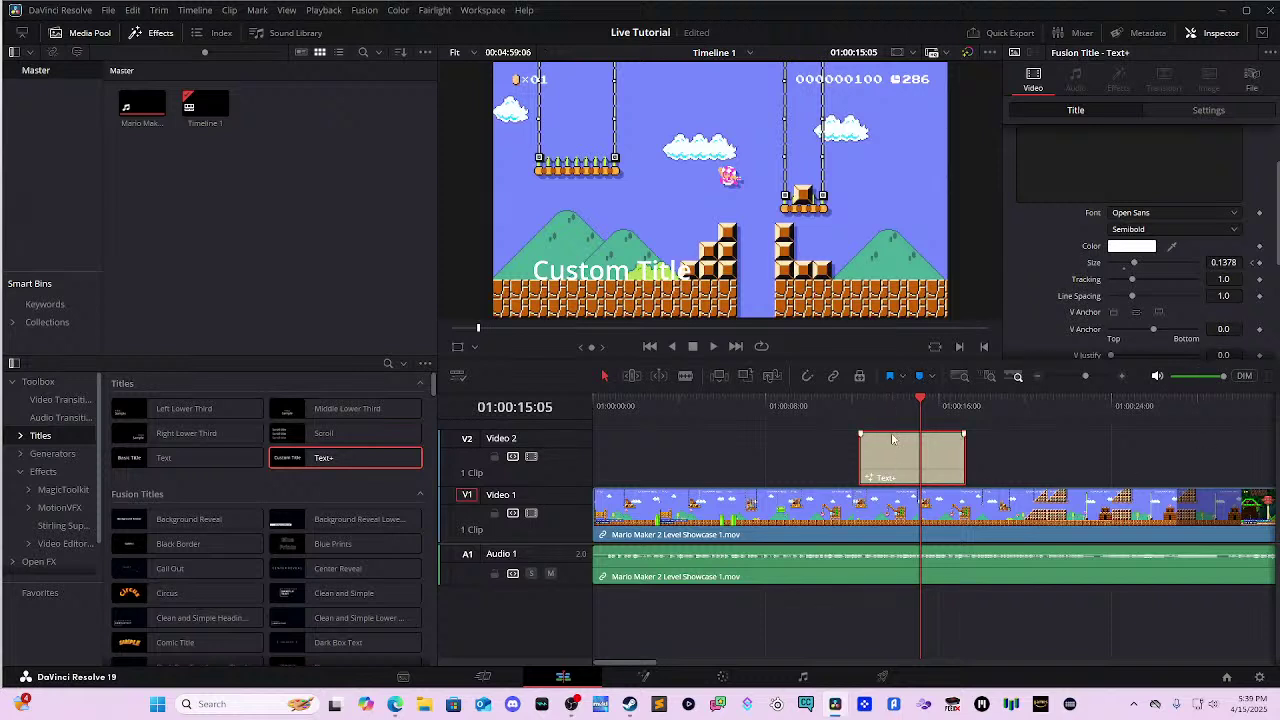
- Enable Dynamic Zoom for the Text+ title and set its ease to Ease In
left_click(922, 429)
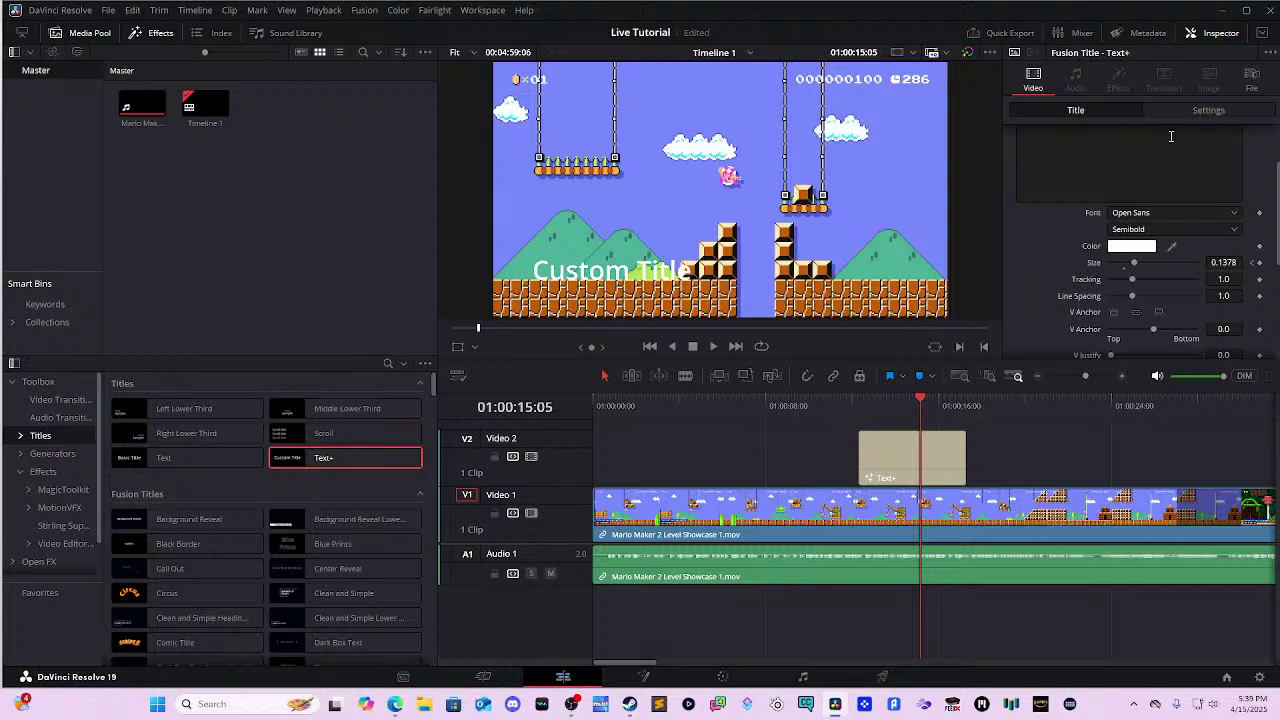
left_click(1196, 107)
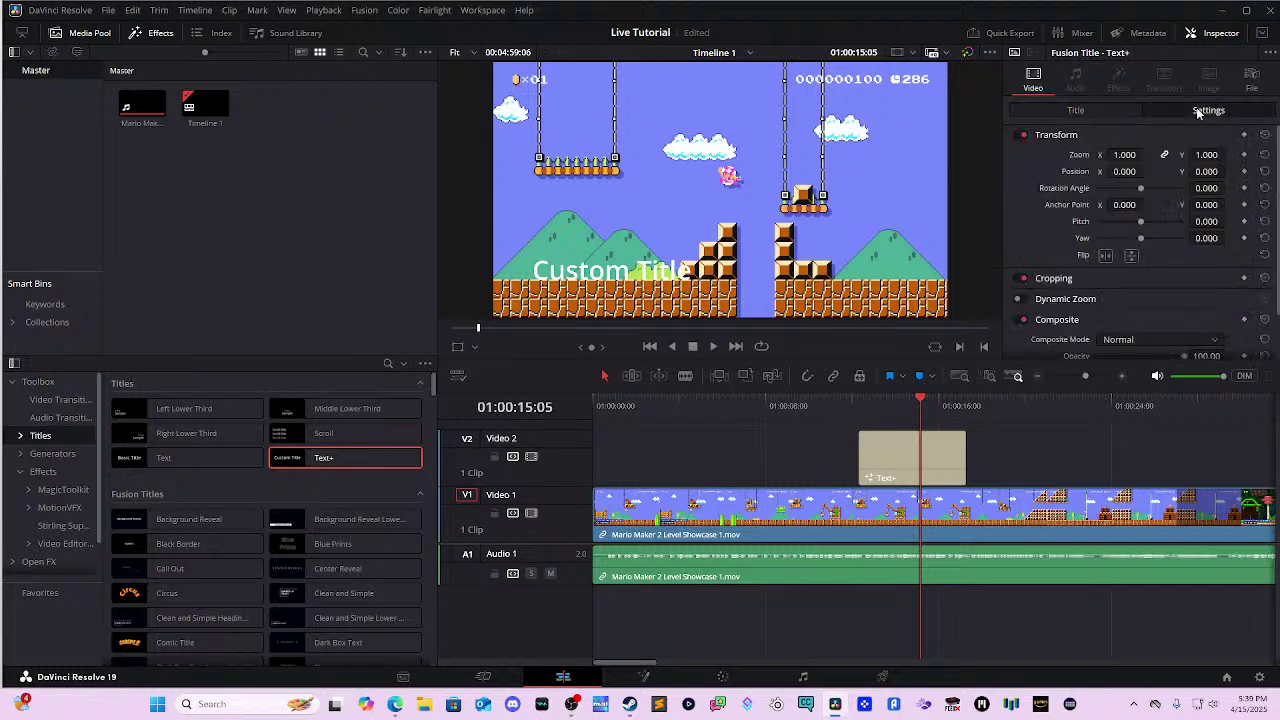
left_click(1026, 299)
left_click(1105, 297)
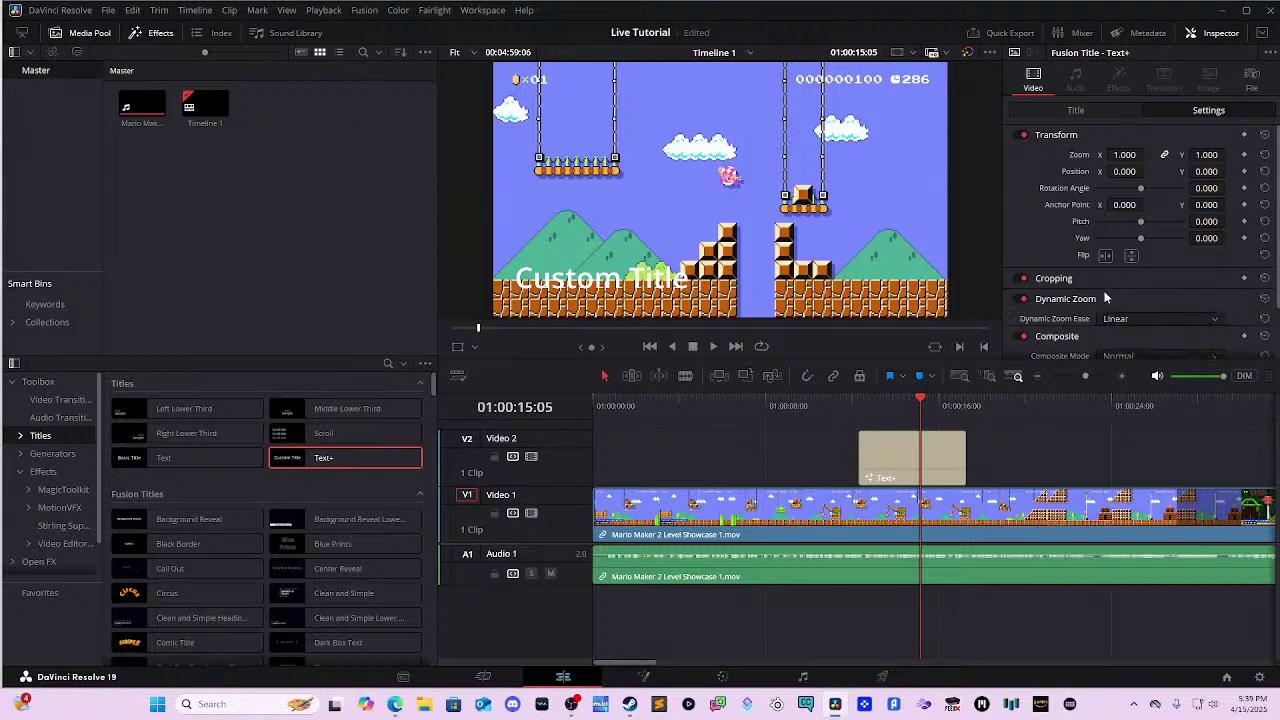
left_click(1126, 320)
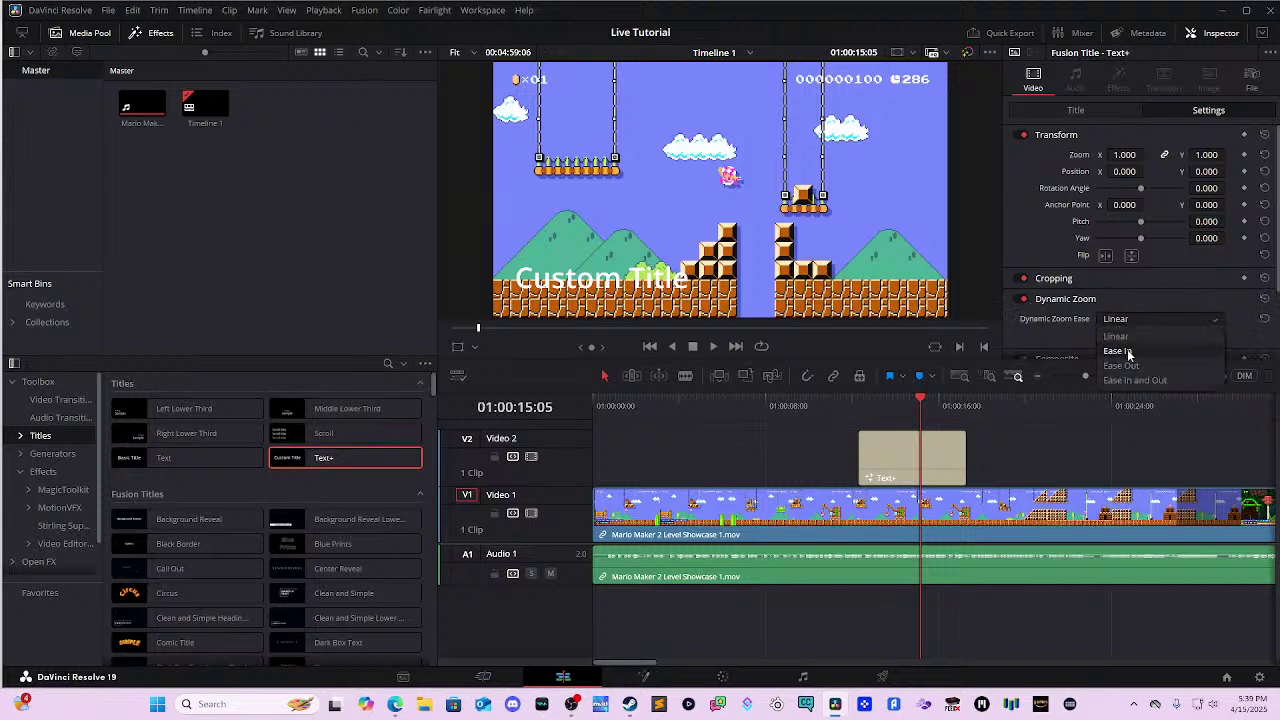
left_click(1128, 352)
- Play back the title's dynamic zoom and return the playhead to about 01:00:15:04
key("space")
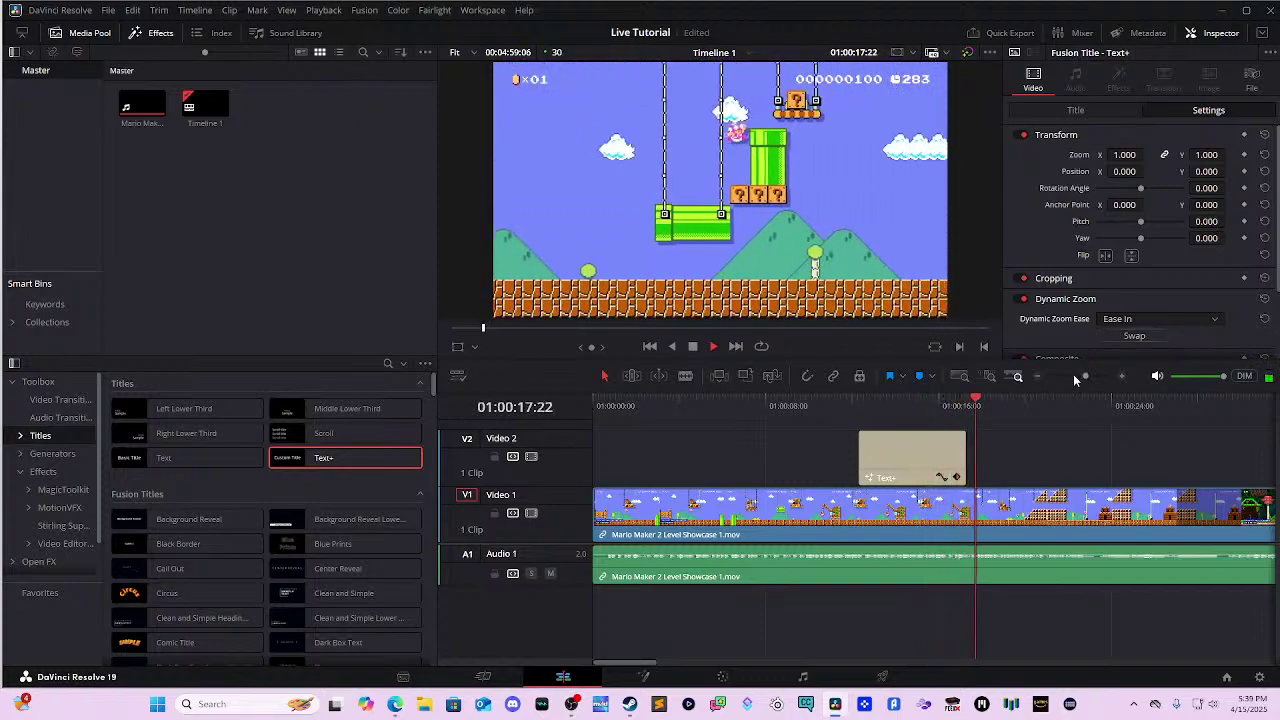
left_click_drag(1010, 400, 921, 442)
left_click(921, 442)
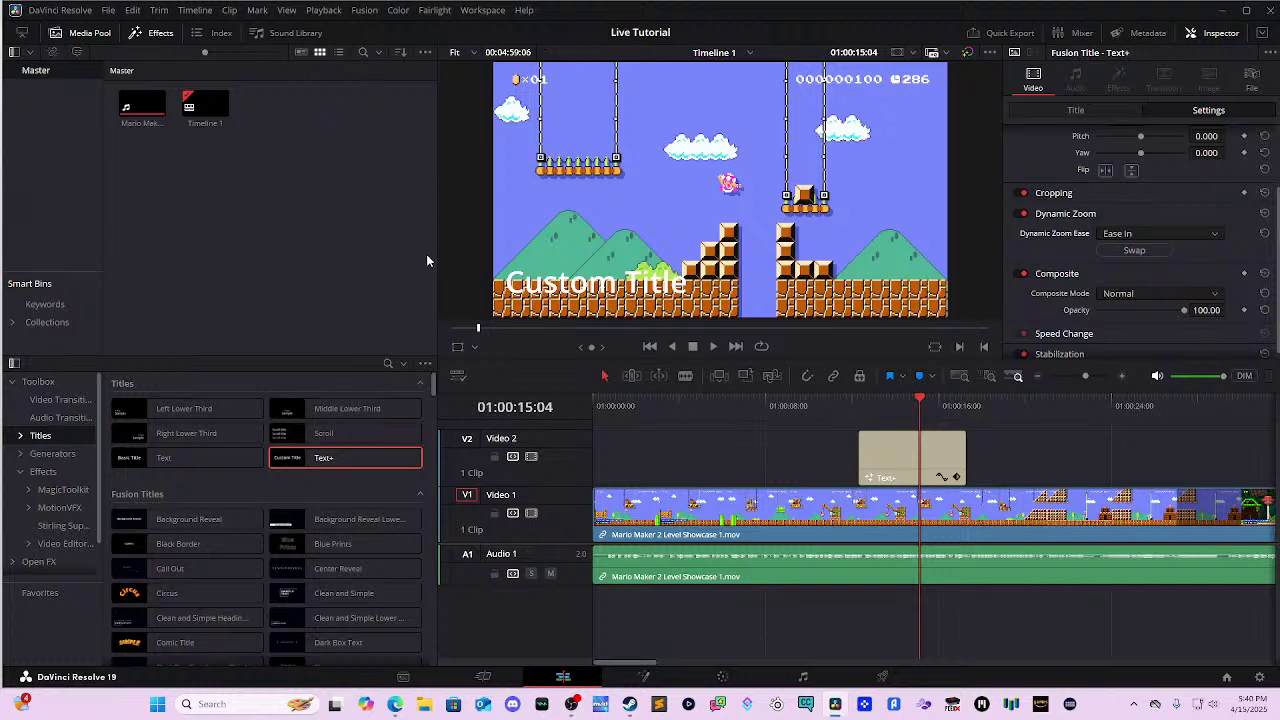
- Open the recent project Text Effects Test
left_click(108, 10)
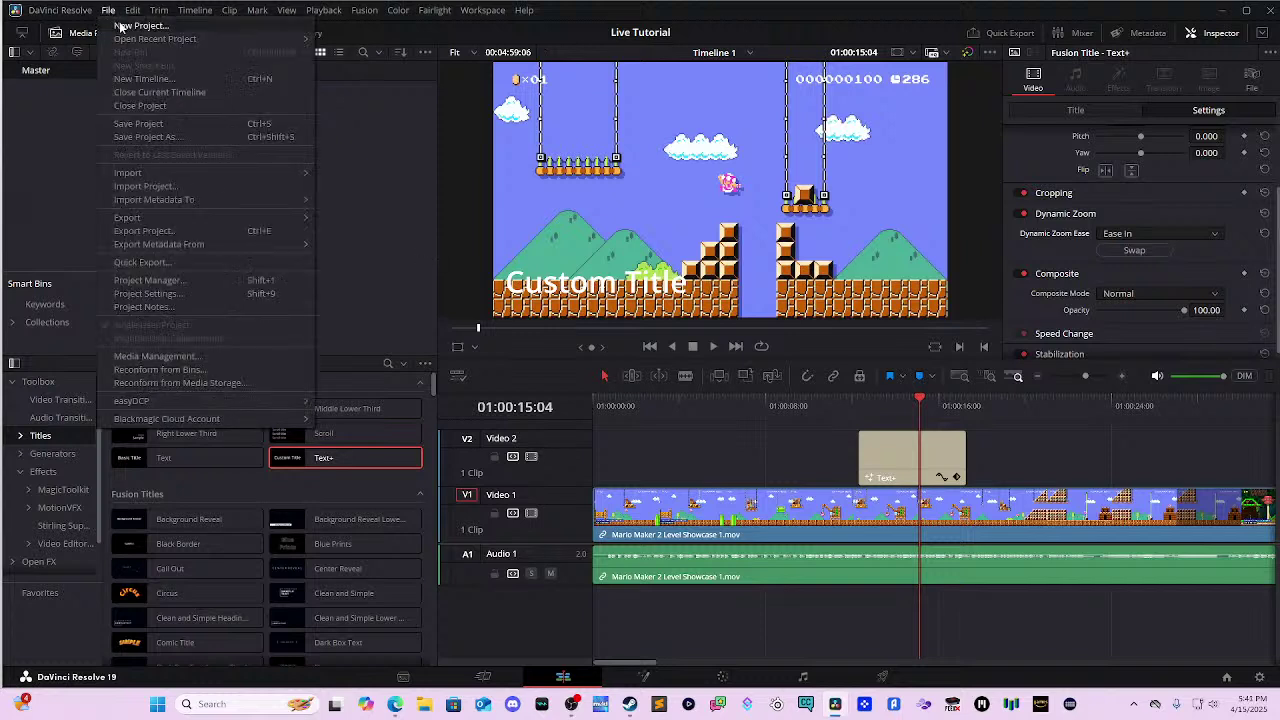
mouse_move(150, 38)
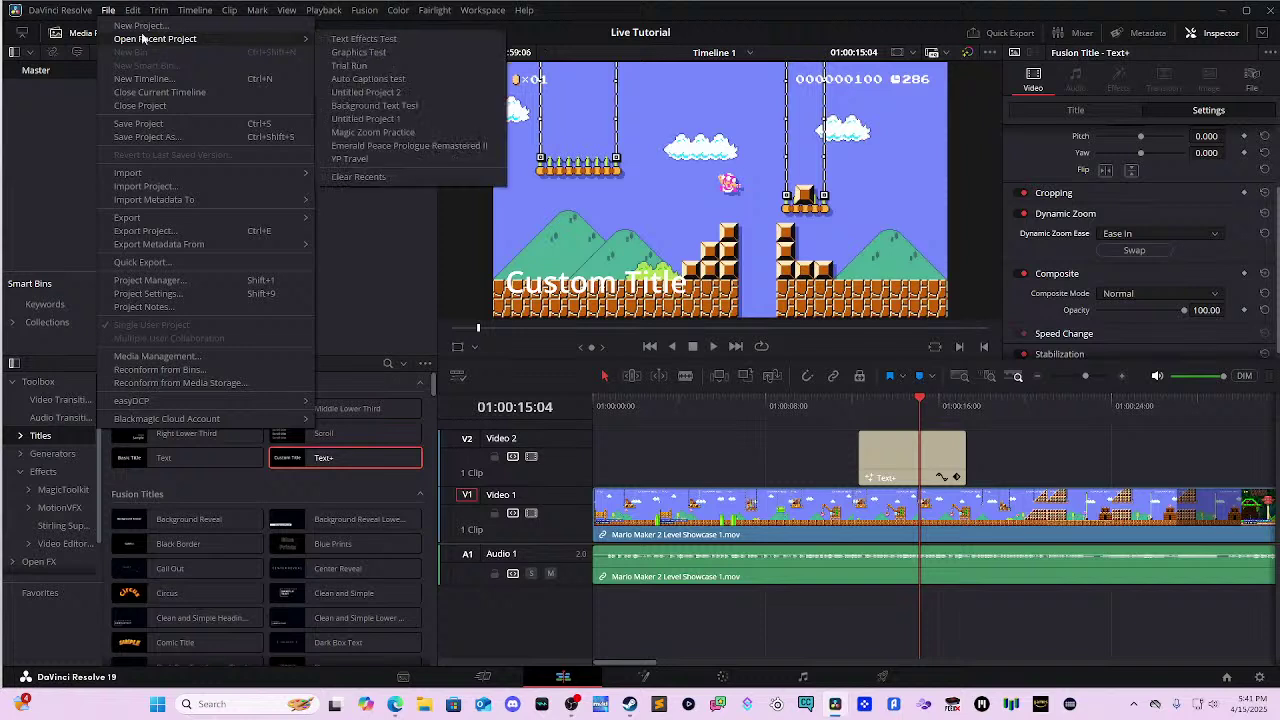
left_click(364, 38)
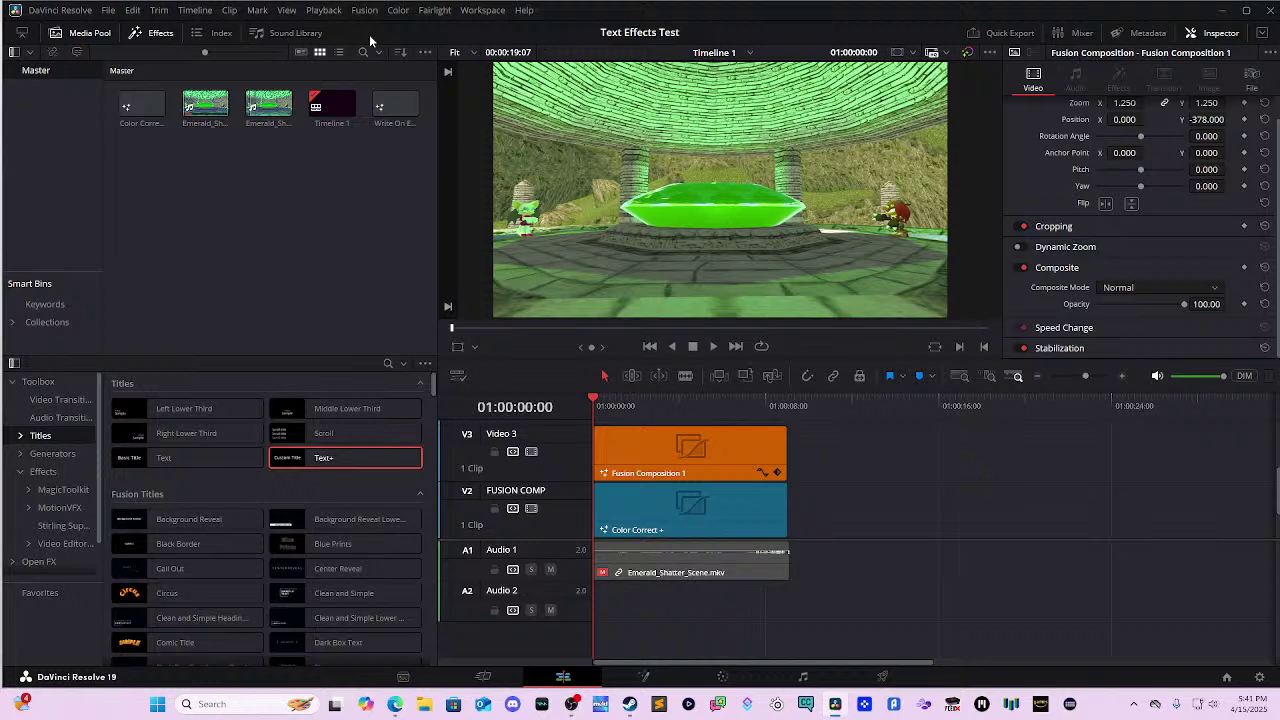
- Play the Text Effects Test timeline and scrub back to 01:00:03:10 to examine the animated title
key("space")
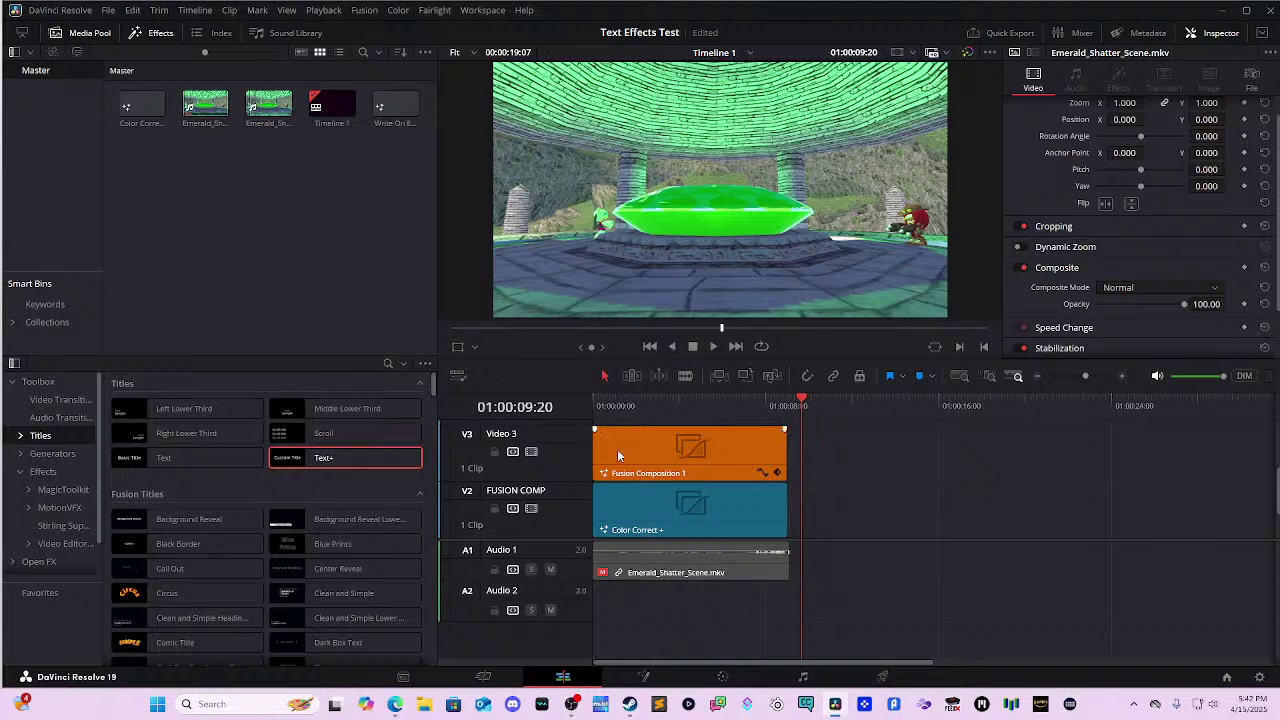
left_click(628, 410)
left_click_drag(629, 415, 665, 397)
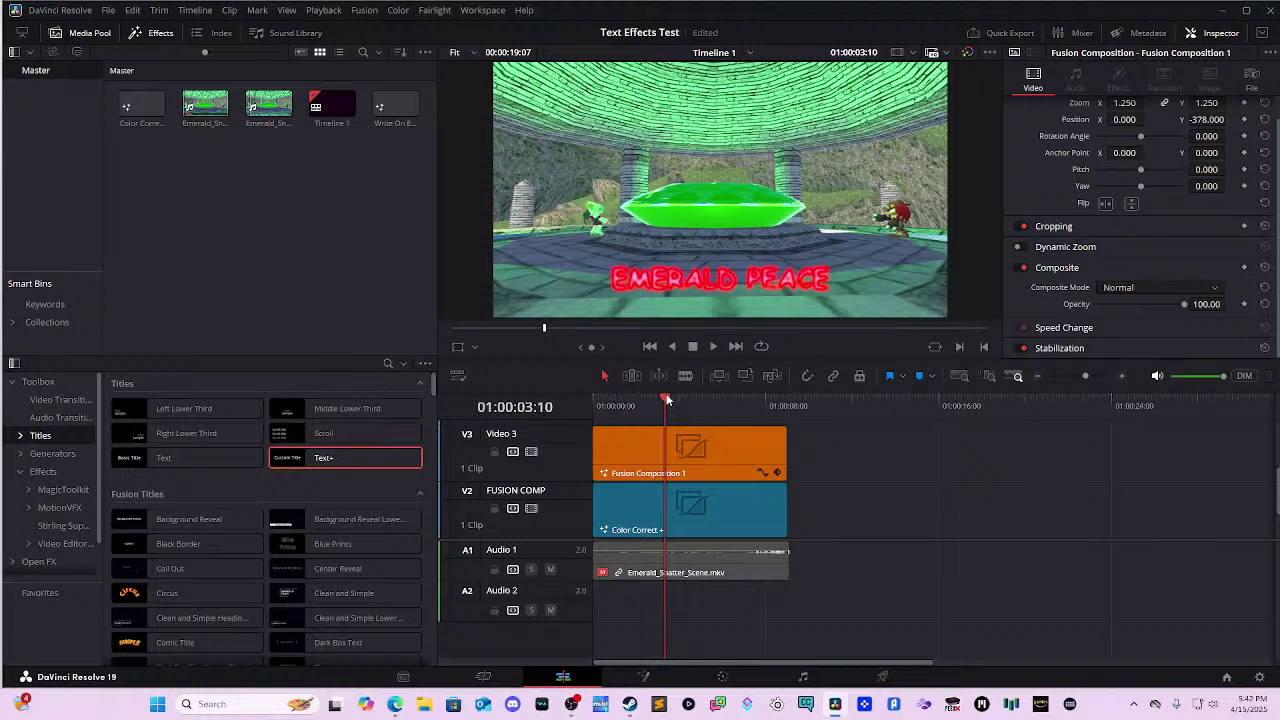
- Open the title's Fusion composition on the Fusion page and enlarge the node area until the whole node graph fits
left_click(648, 677)
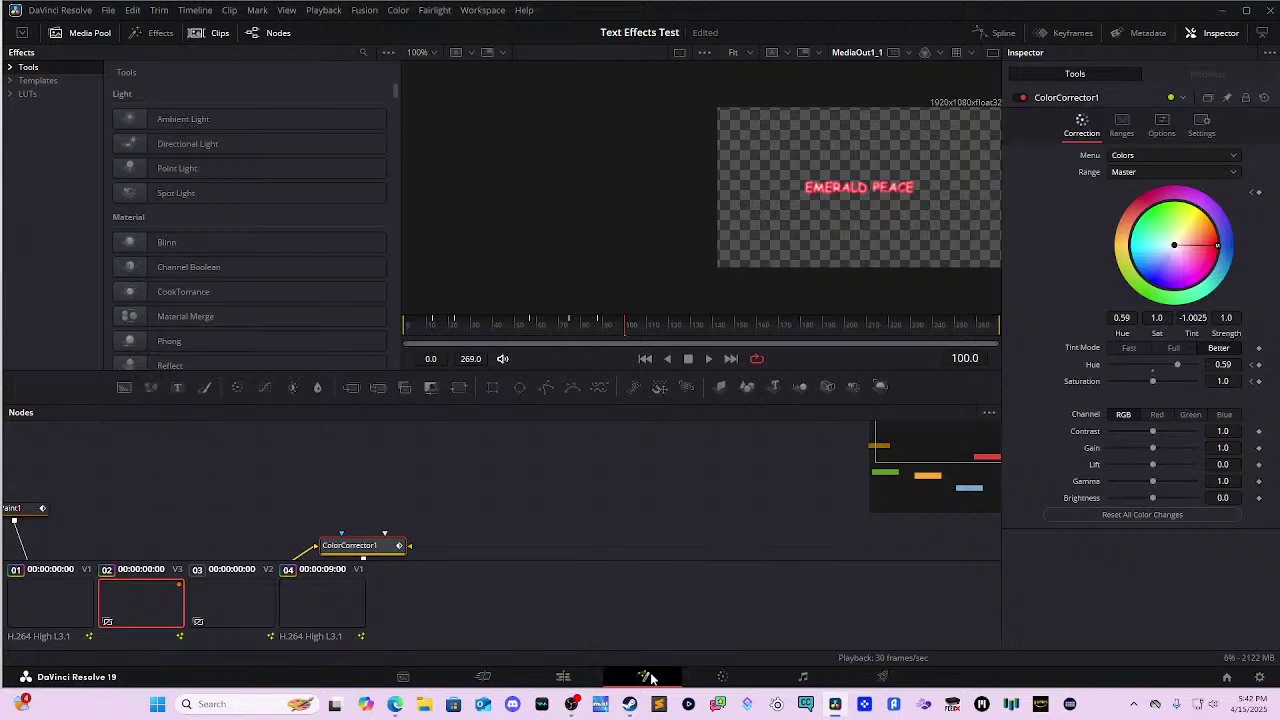
left_click_drag(517, 528, 797, 463)
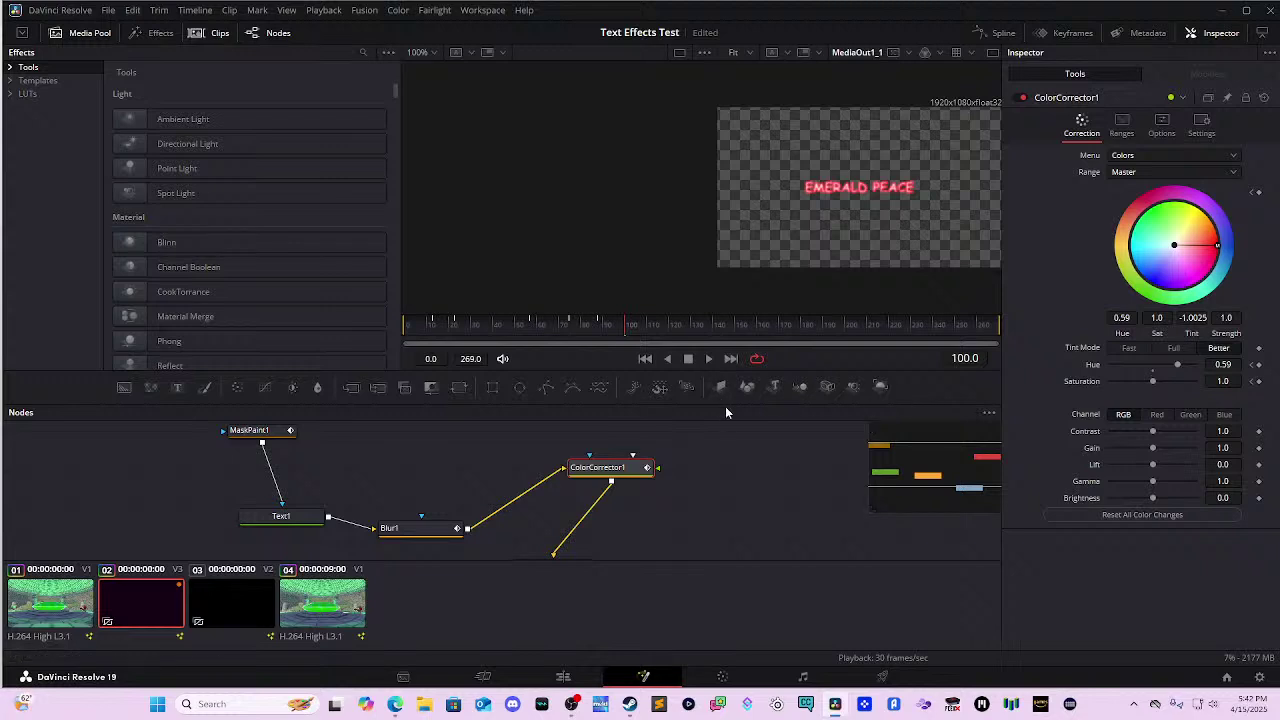
left_click_drag(730, 399, 740, 338)
left_click_drag(759, 256, 759, 235)
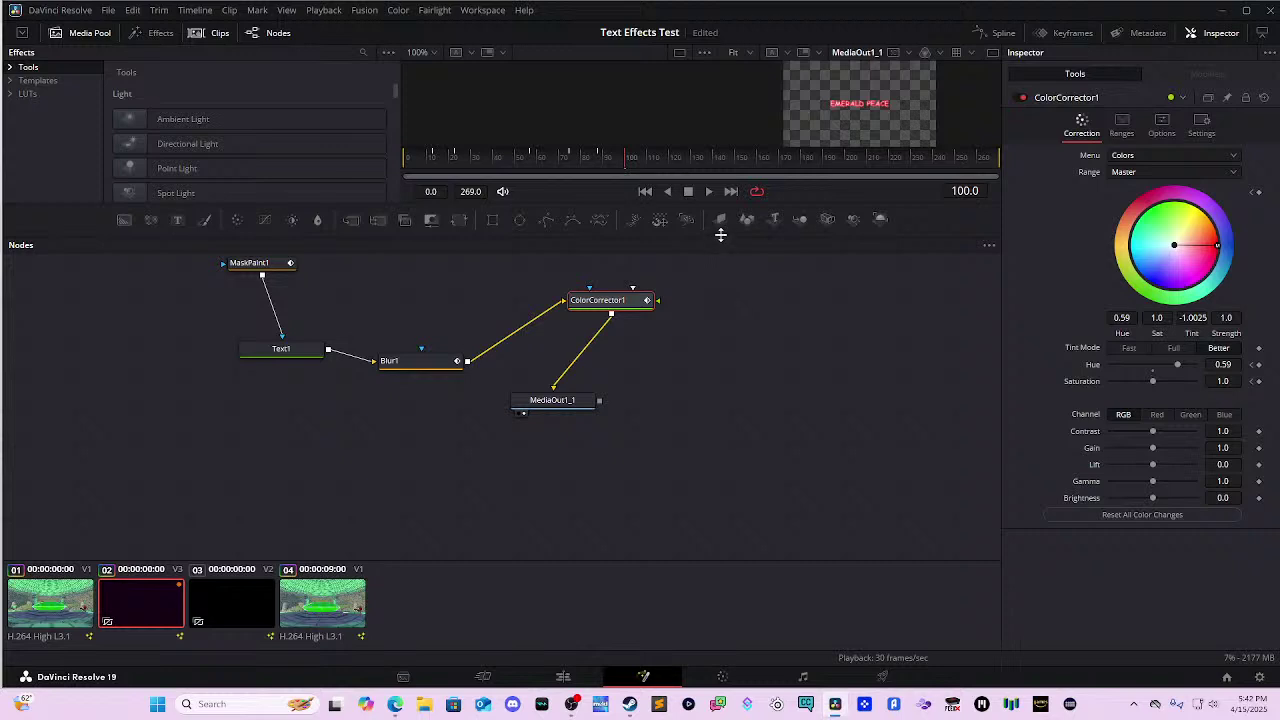
left_click_drag(720, 235, 726, 281)
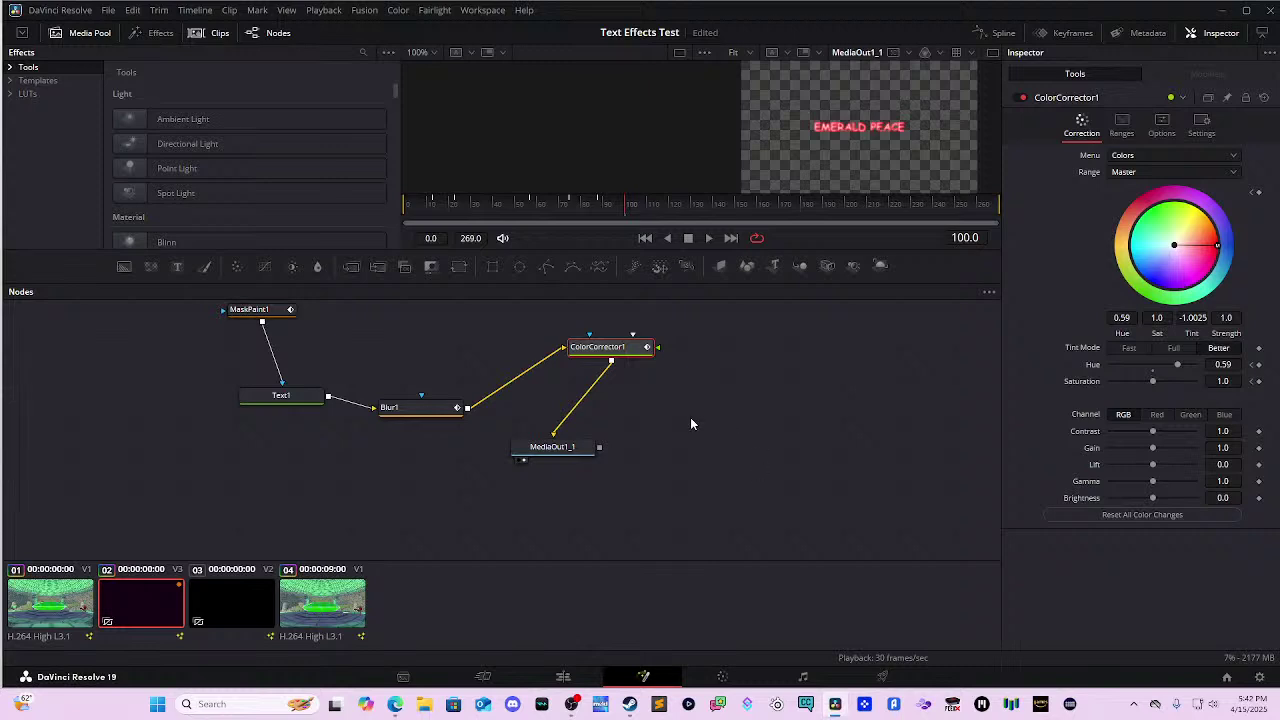
- Reposition all five title nodes together in the node graph and switch to the V2 Color Correct composition
left_click(149, 338)
left_click_drag(149, 338, 208, 380)
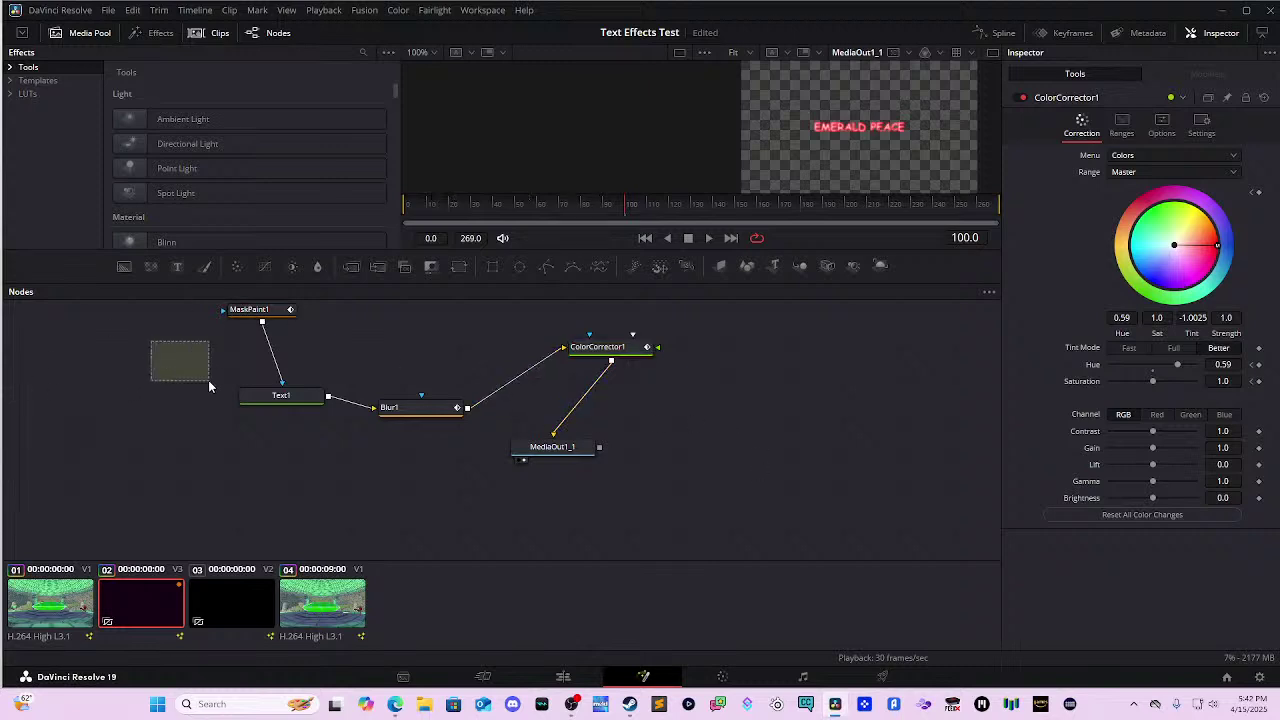
left_click_drag(163, 313, 695, 500)
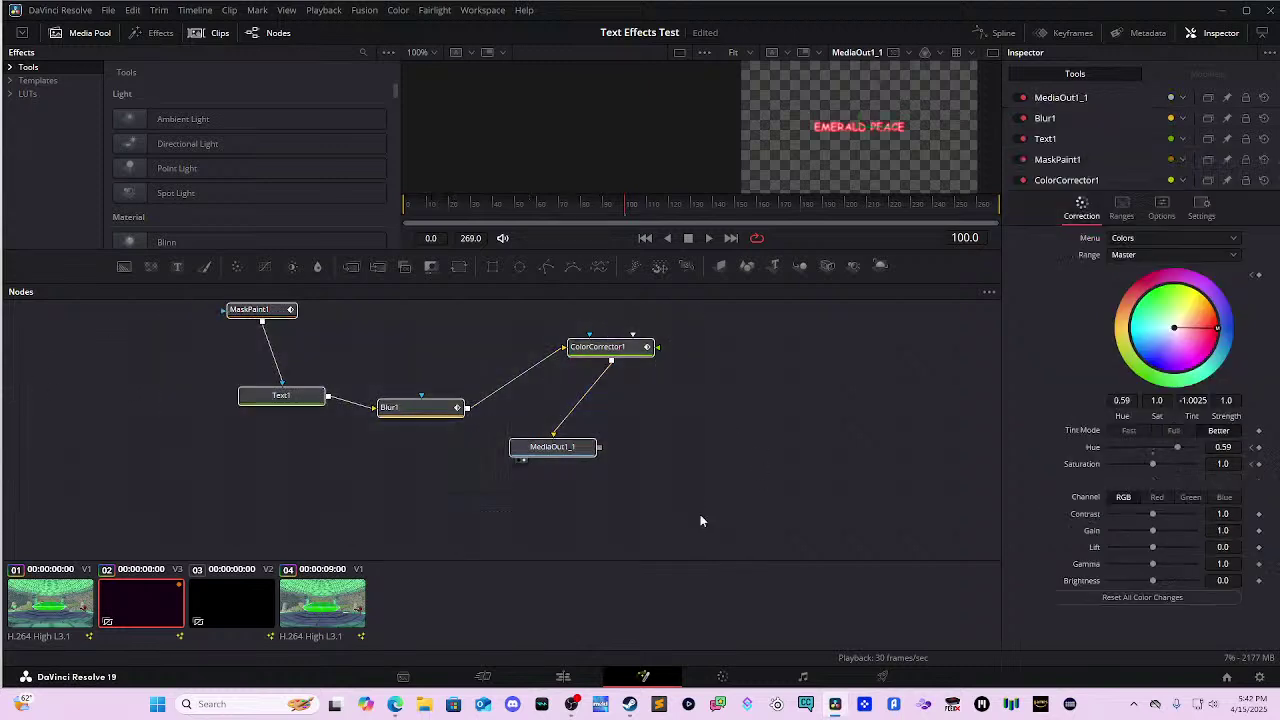
left_click_drag(578, 455, 645, 508)
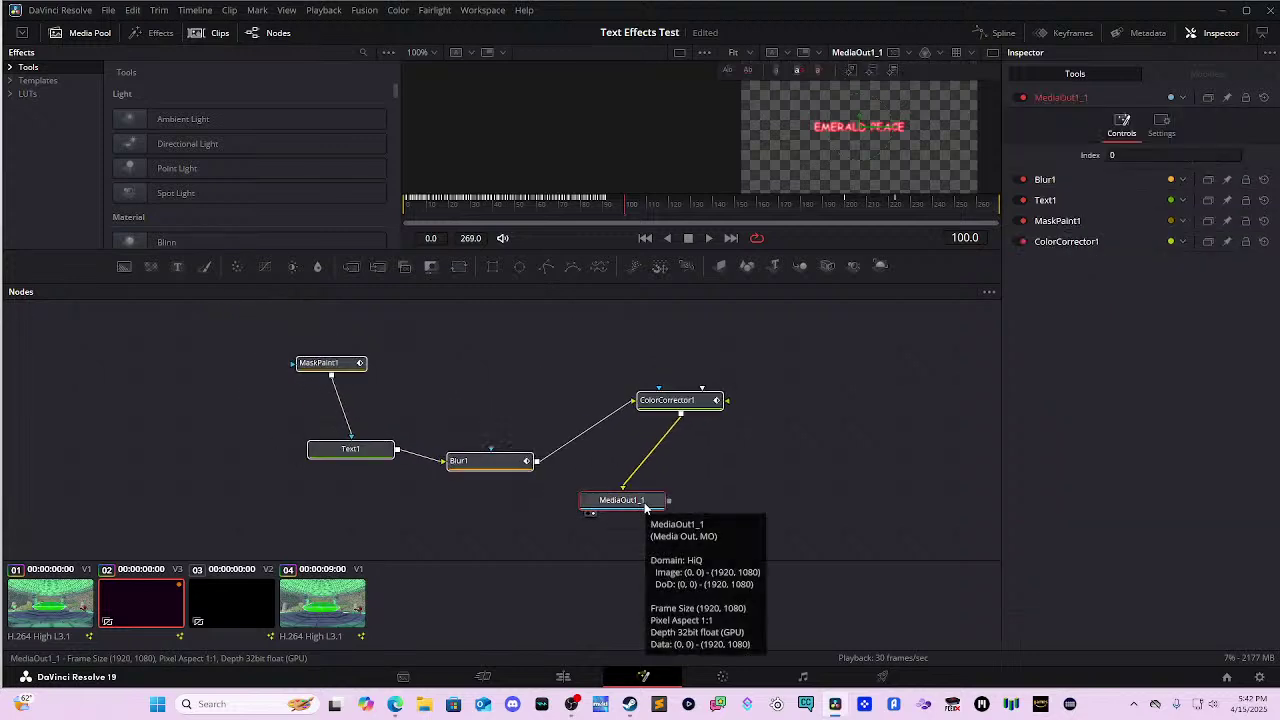
left_click(774, 438)
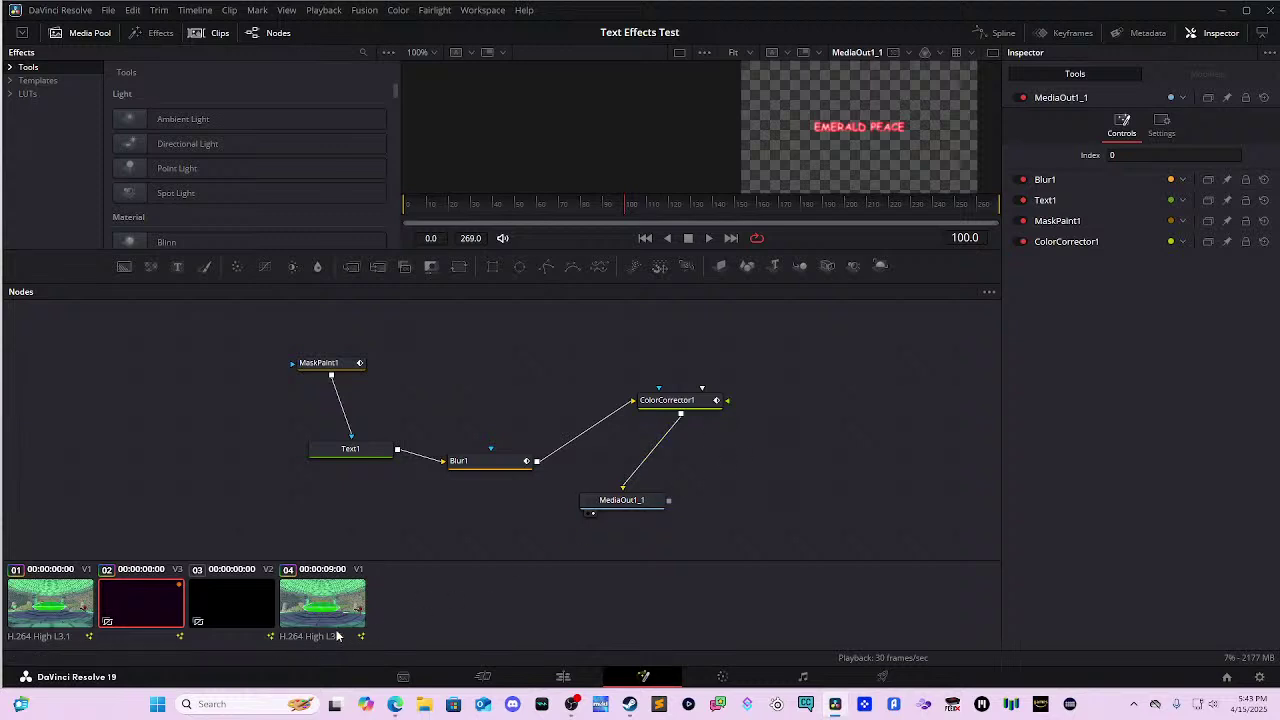
left_click(230, 601)
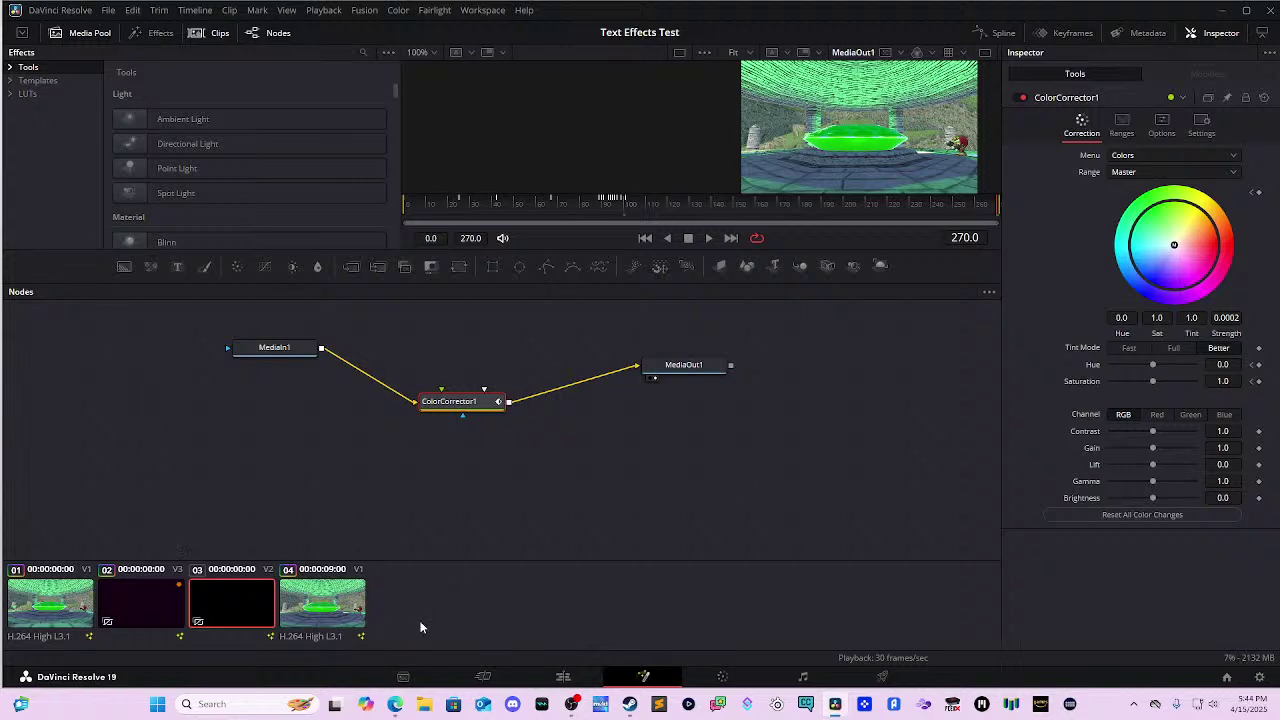
- Create a Fusion composition clip in the Master bin, named starting "Fusion Comp Tuto", and open it with space cleared before MediaOut1
left_click(566, 677)
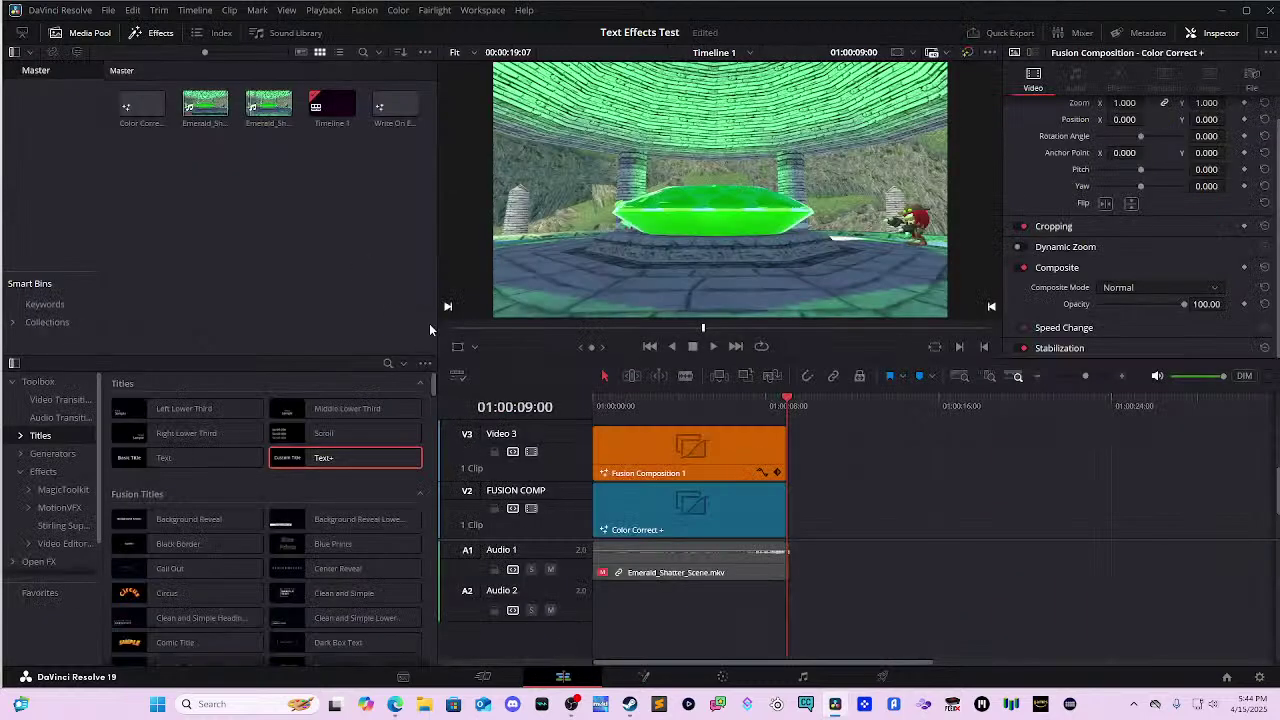
right_click(297, 270)
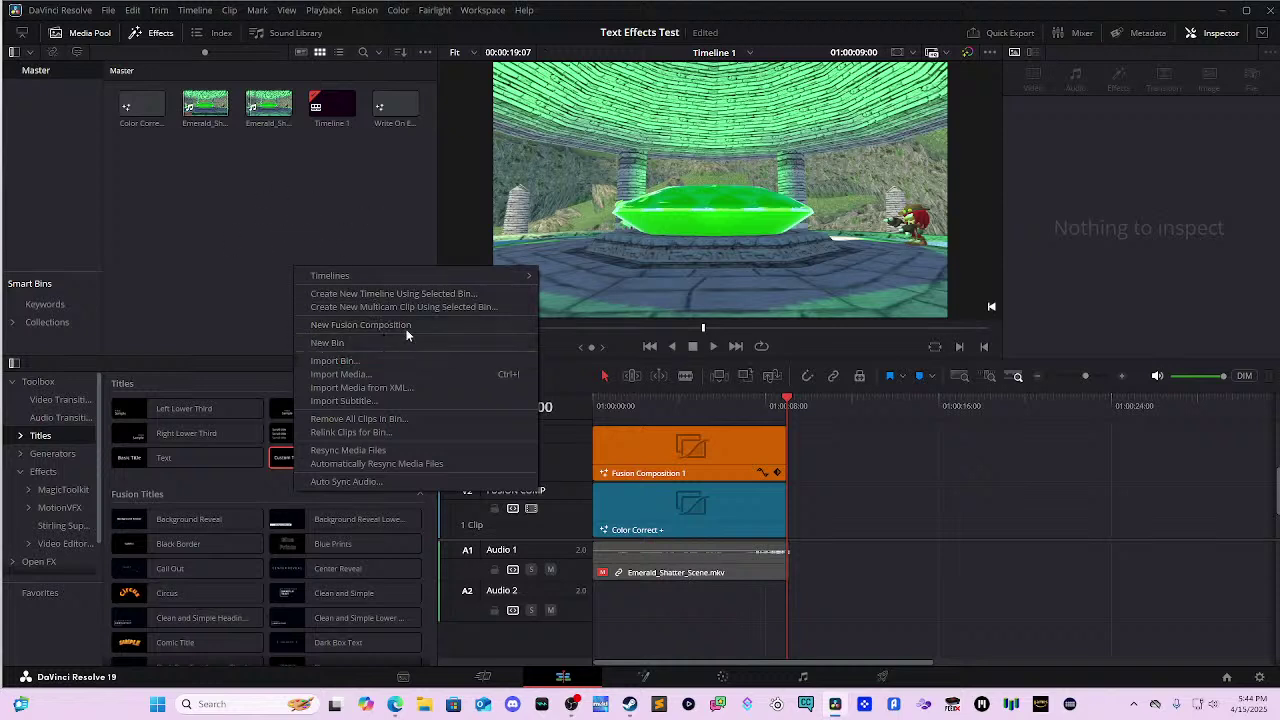
left_click(408, 324)
type("F")
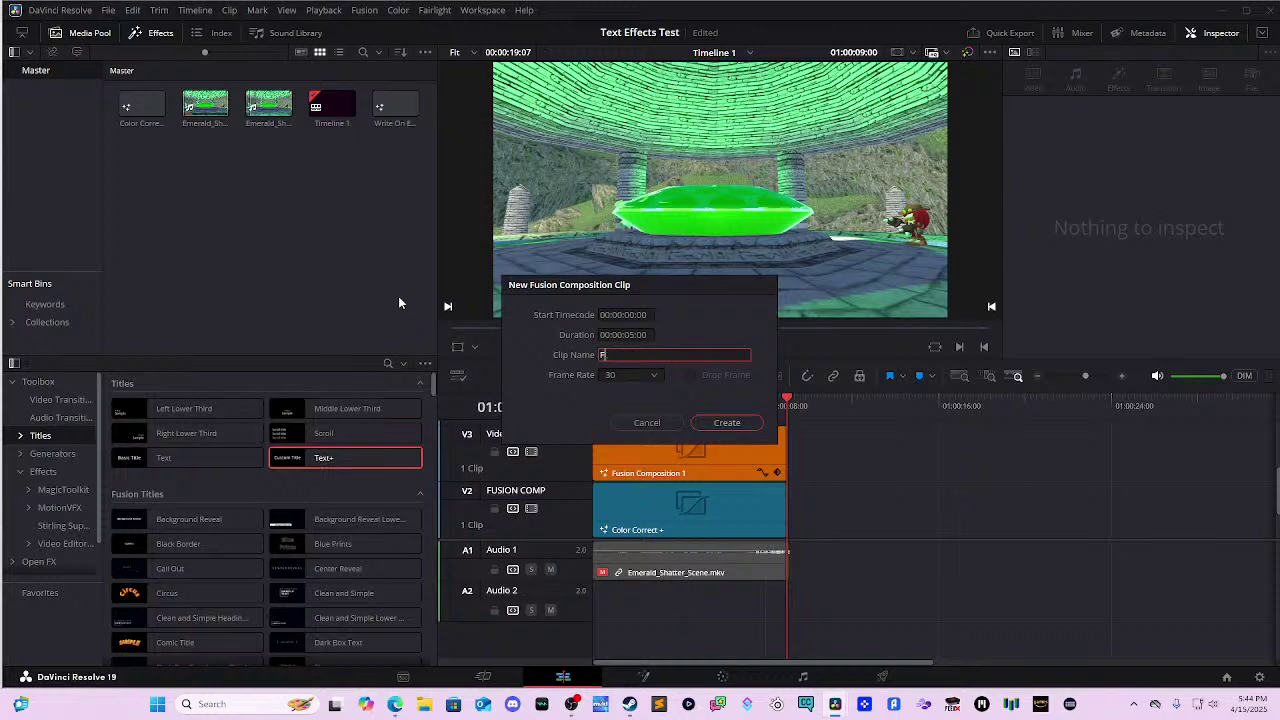
type("usion Composition")
key("Return")
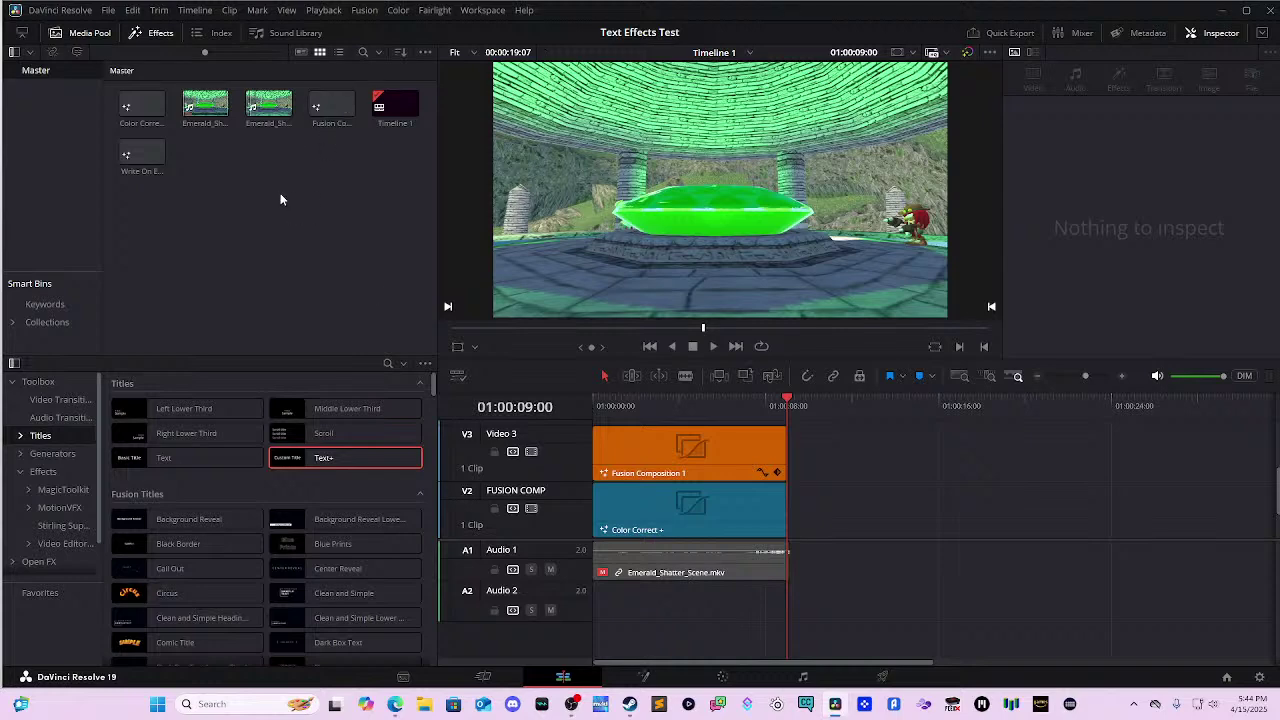
double_click(333, 105)
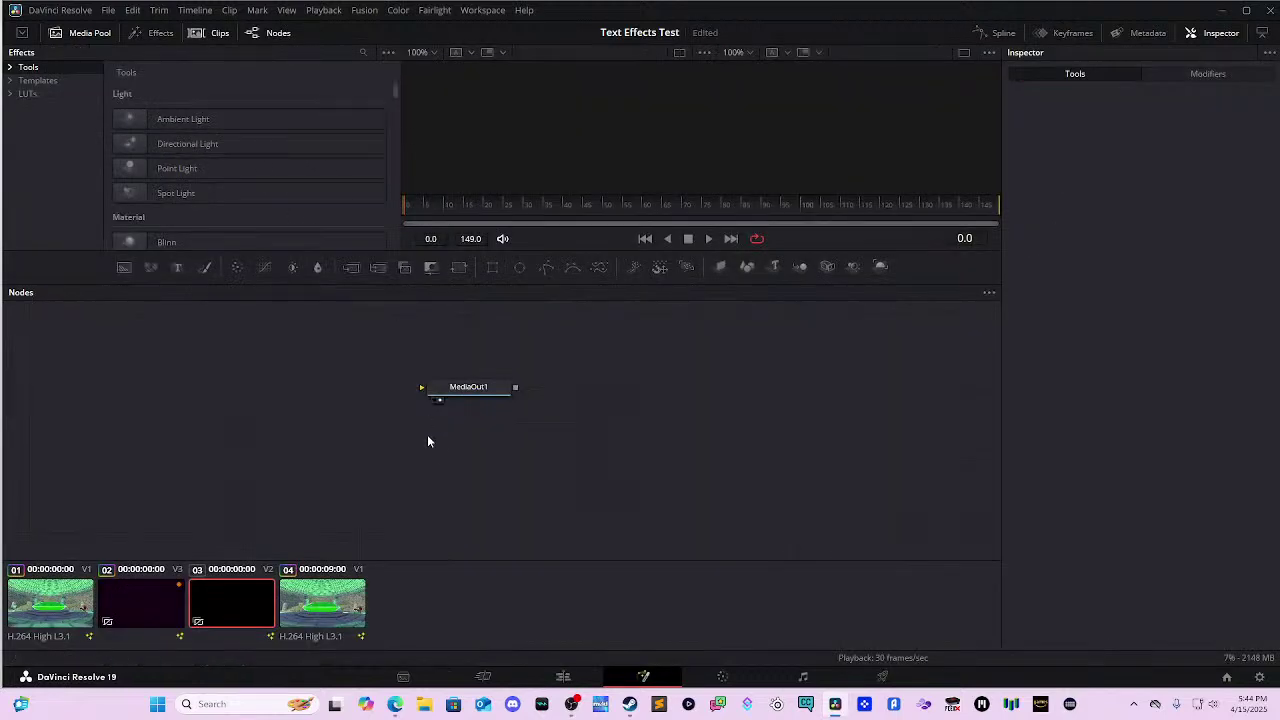
left_click_drag(484, 392, 725, 461)
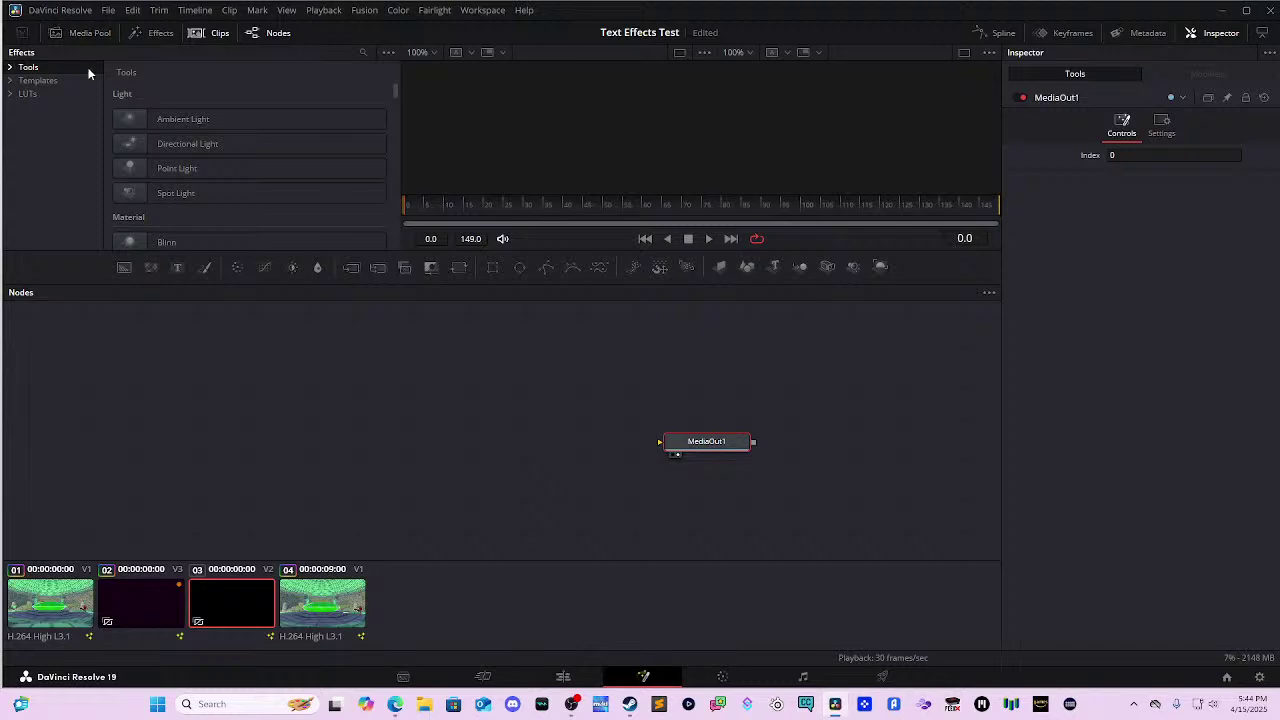
- Add the Emerald_Shatter_Scene.mkv clip from the media pool to the node graph and connect its output to MediaOut1
left_click(91, 34)
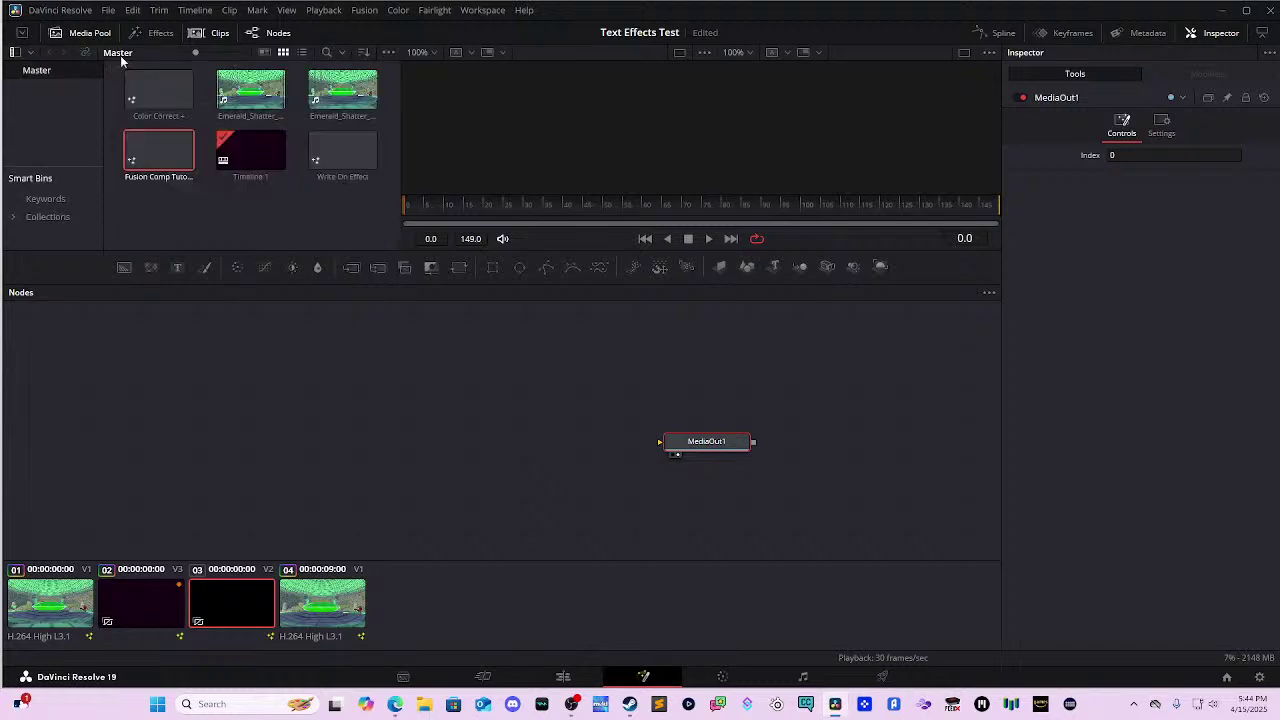
left_click_drag(252, 88, 288, 449)
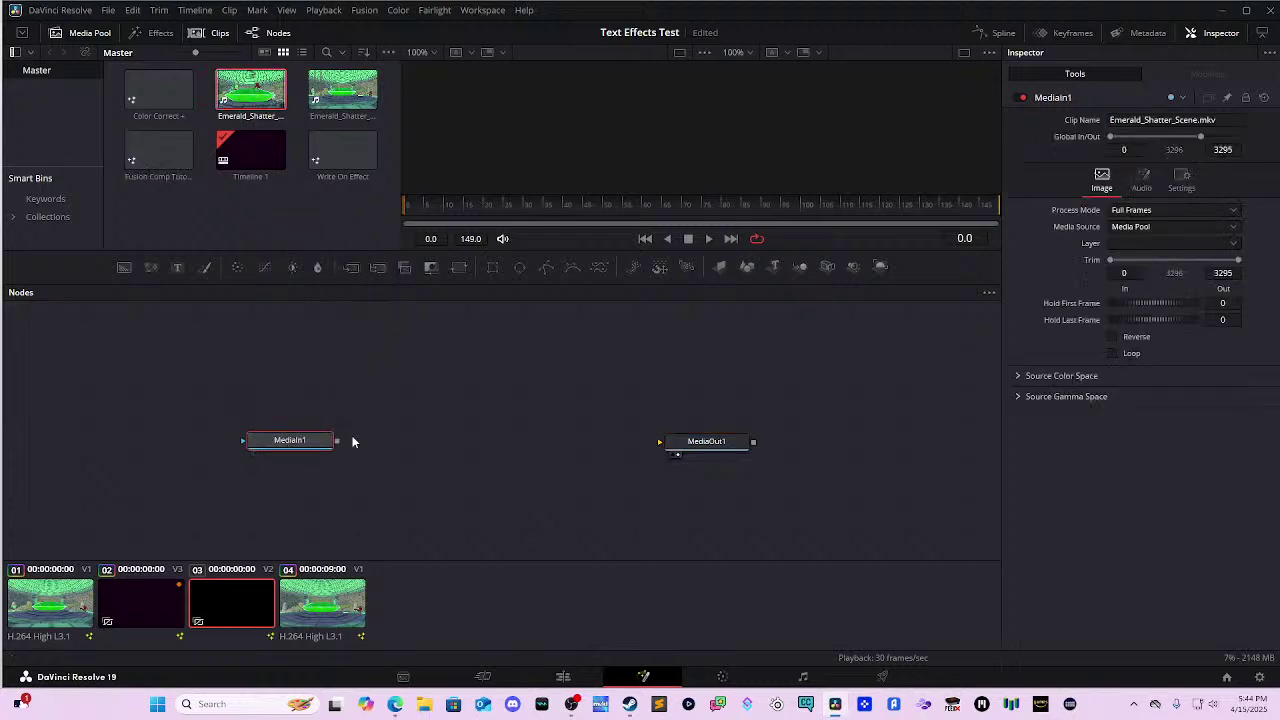
left_click_drag(337, 442, 668, 448)
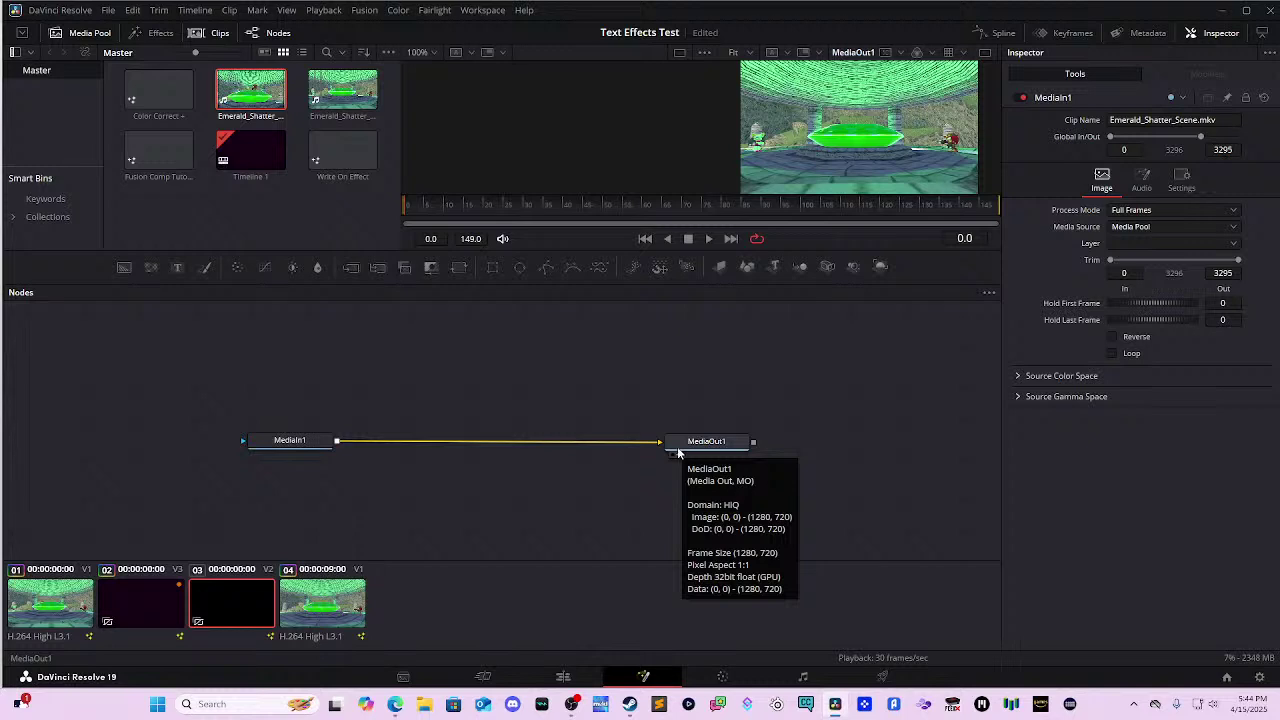
left_click_drag(305, 445, 250, 452)
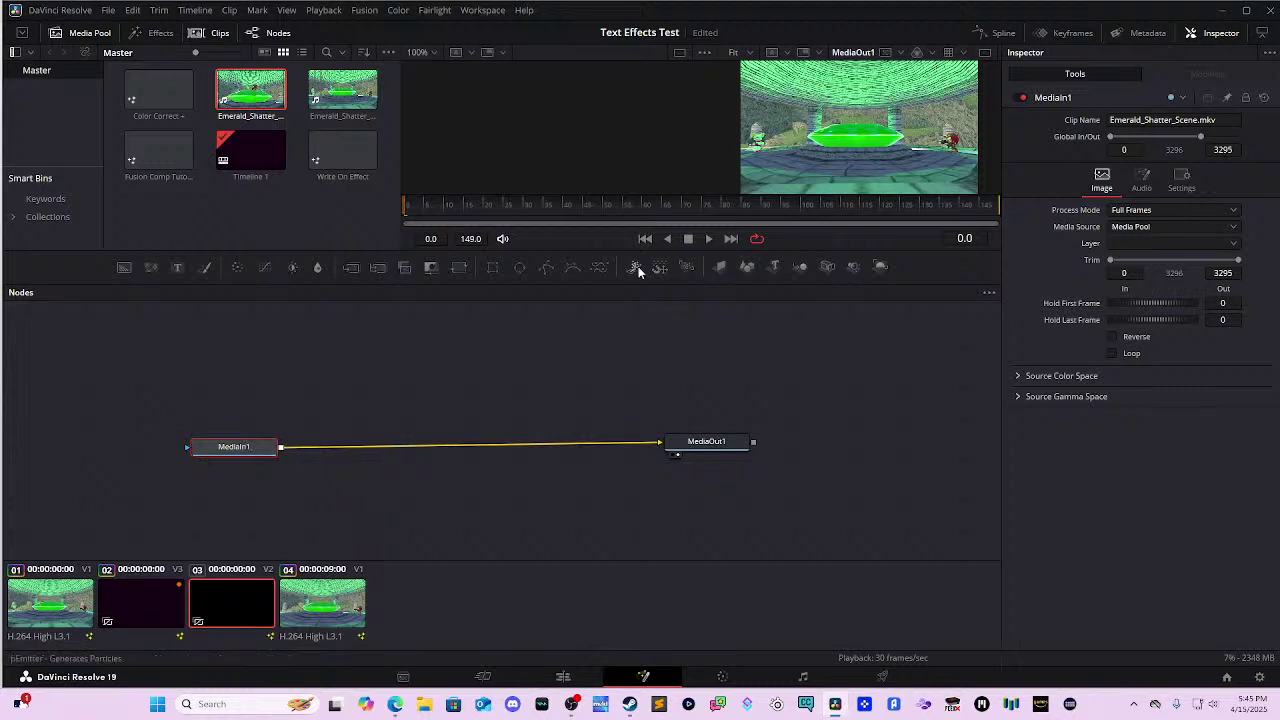
- Add an unconnected Text+ node and place it above the line between MediaIn1 and MediaOut1
left_click(548, 438)
key("space")
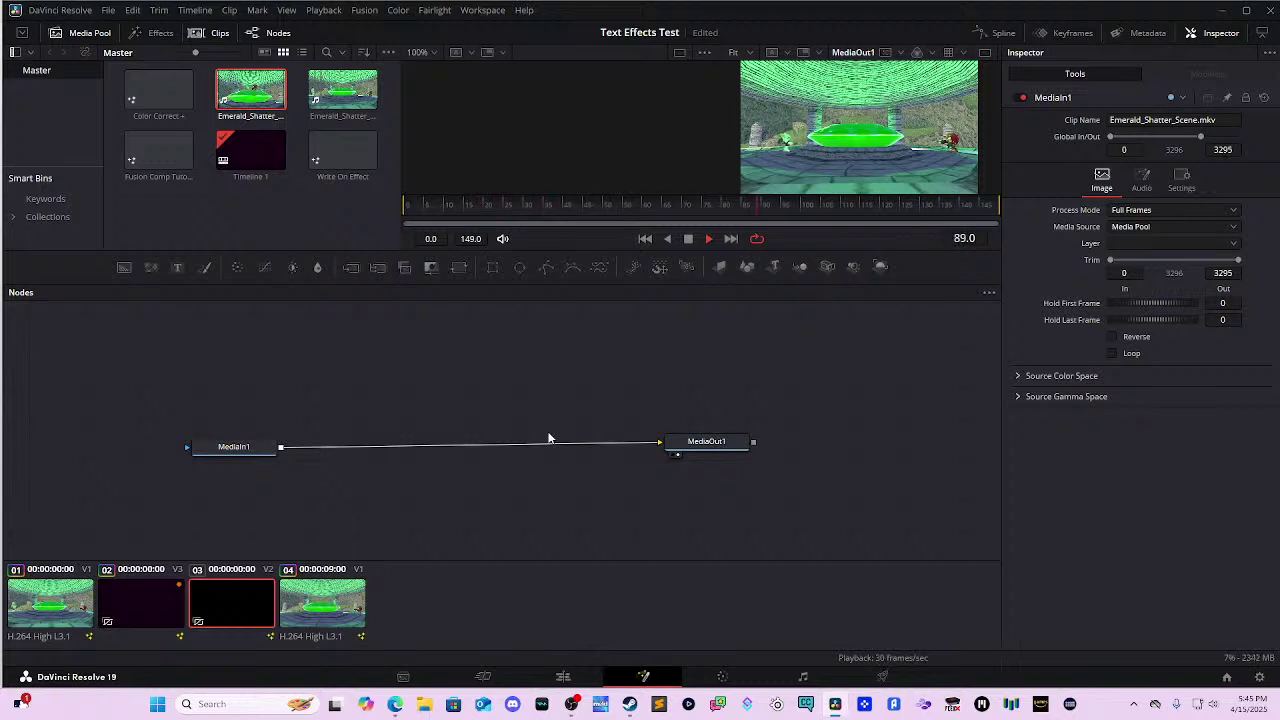
key("shift+space")
type("light")
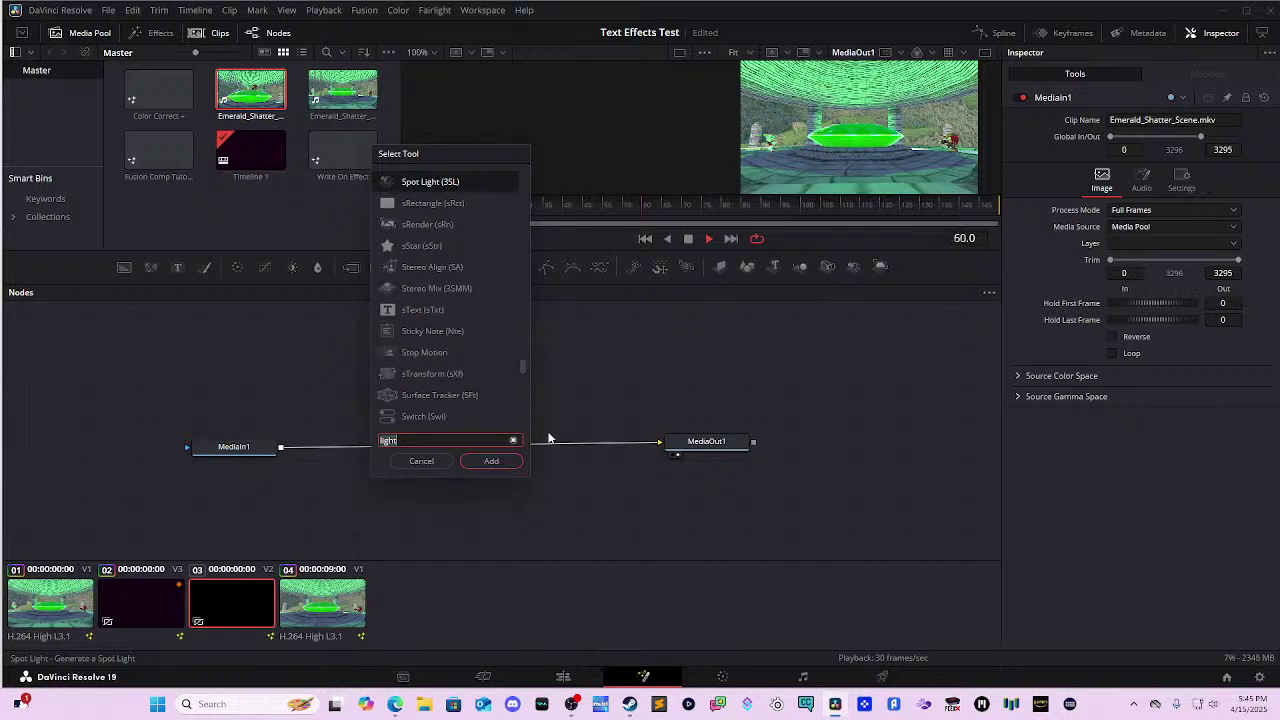
type("tes")
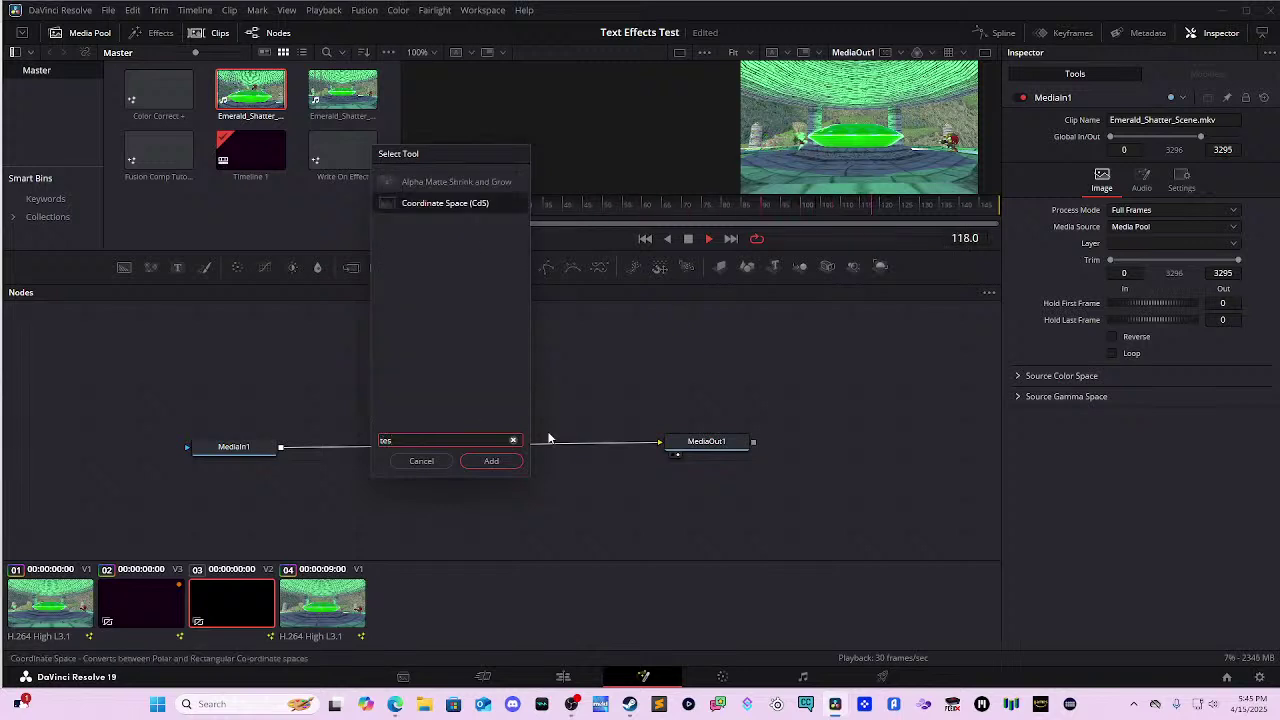
key("BackSpace")
type("xt")
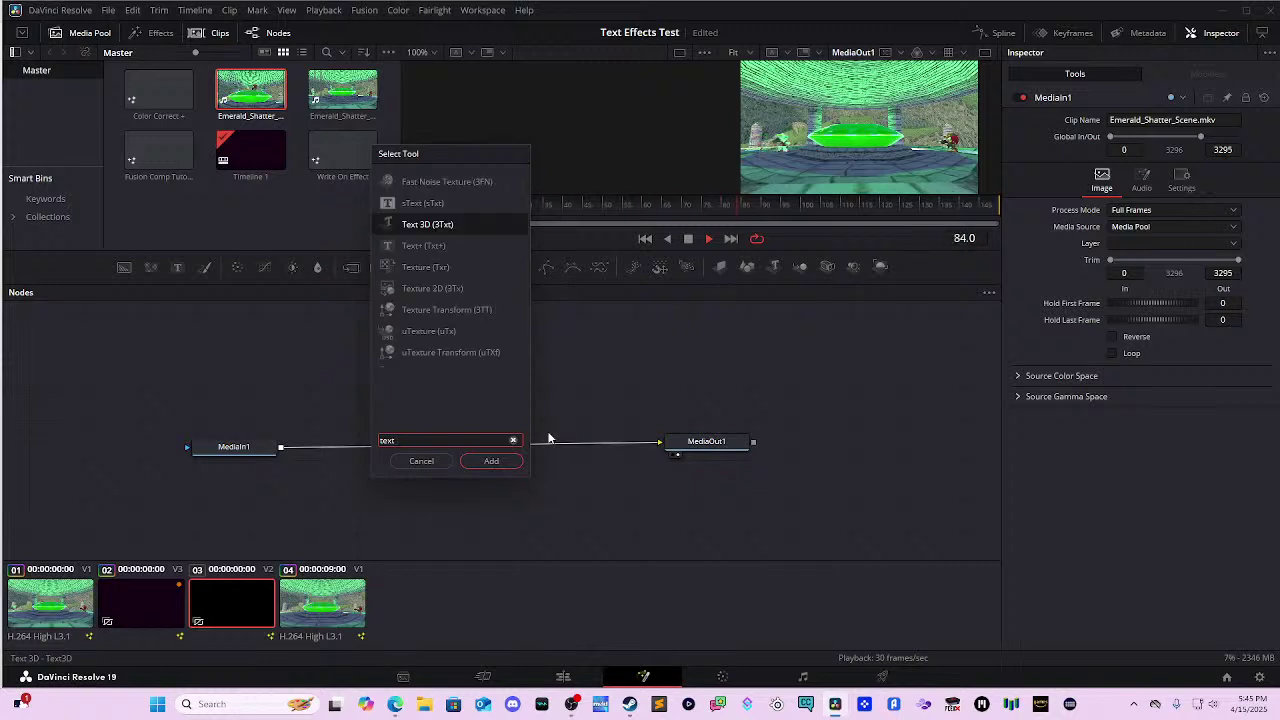
type(" +")
left_click(462, 181)
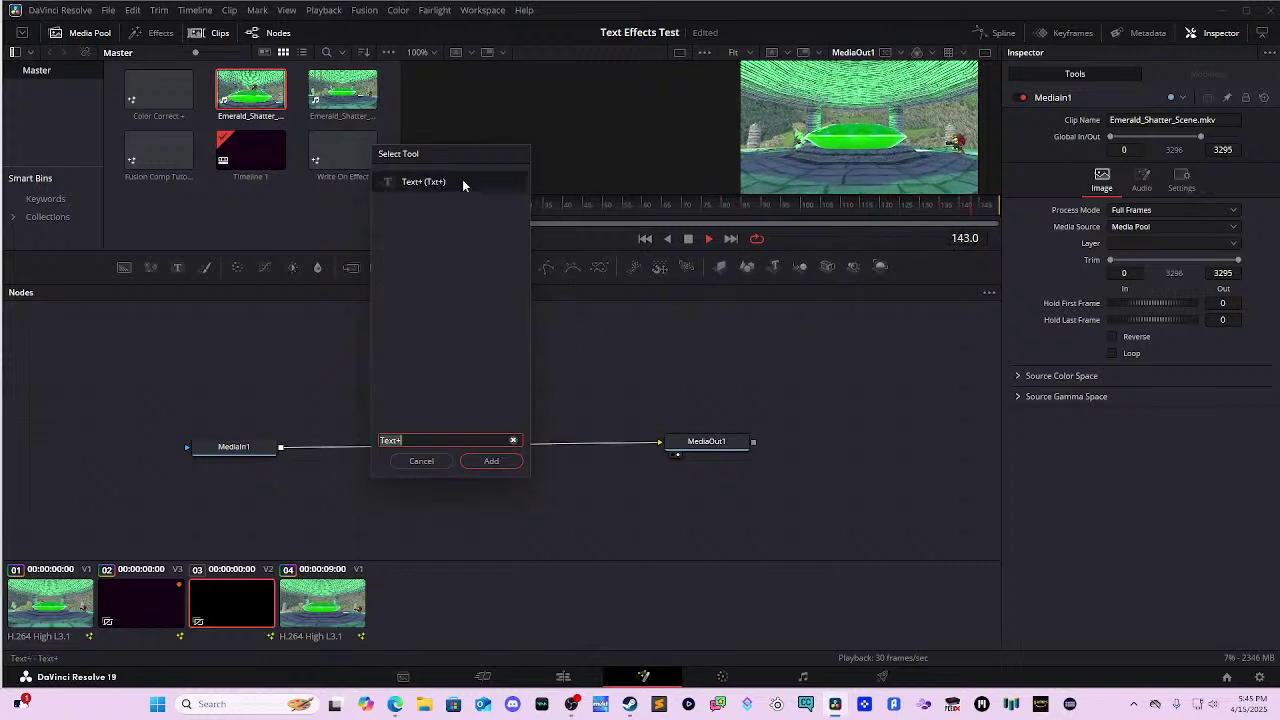
left_click(478, 466)
left_click_drag(557, 431, 500, 366)
- Enter HELLOW WORLD as the styled text of the Text1 node
left_click(1083, 211)
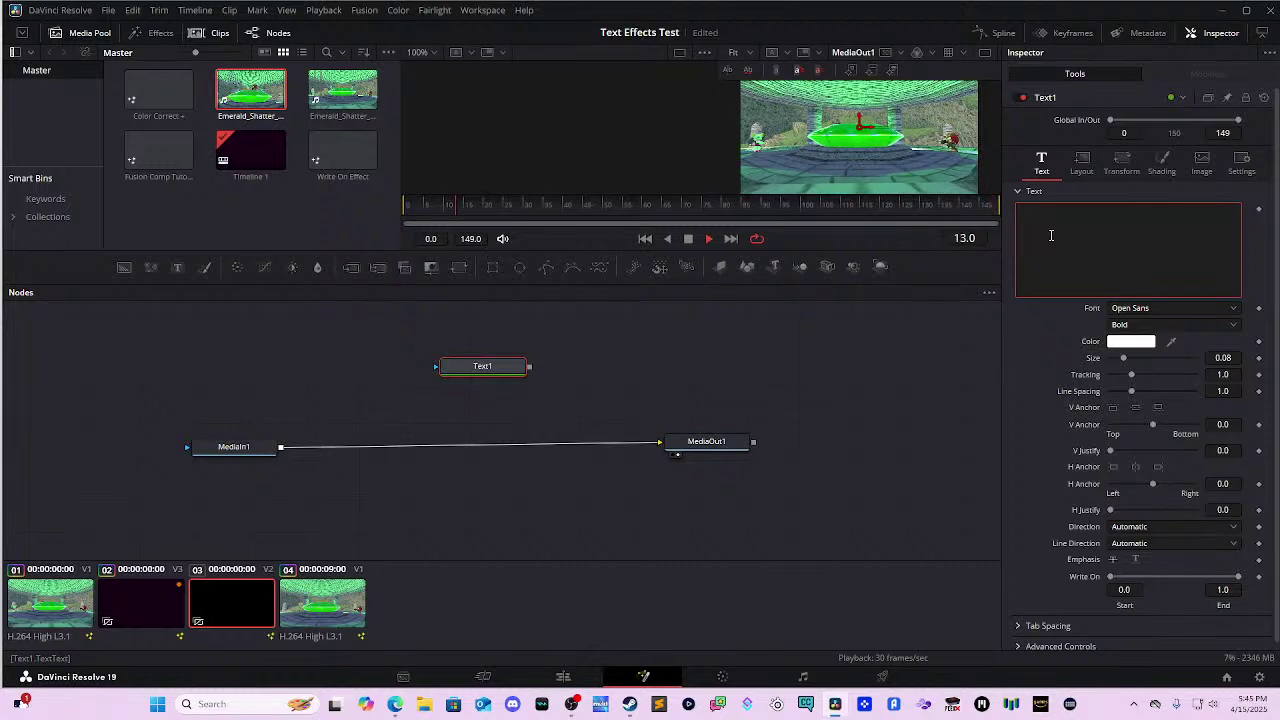
type("HELLOW")
key("BackSpace")
key("BackSpace")
key("BackSpace")
type("LOW WORLD")
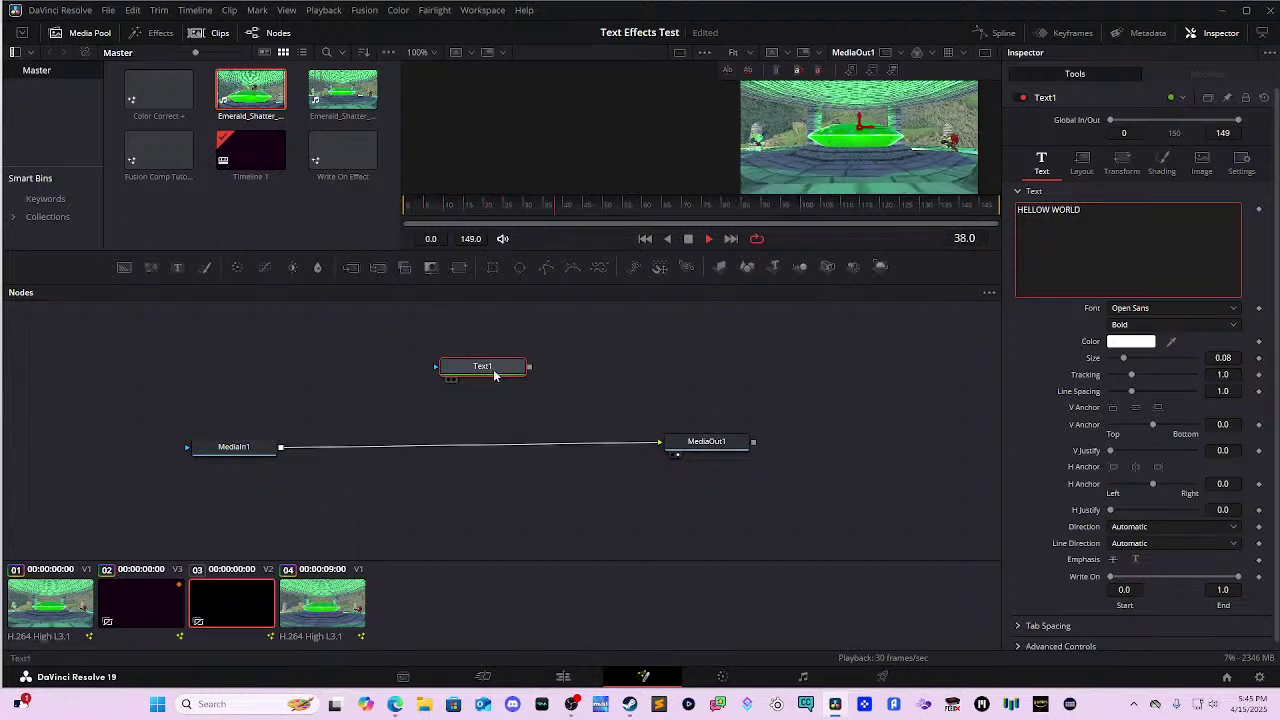
- Show the Text1 node in the viewer and correct its text to HELLO WORLD
left_click_drag(490, 370, 776, 160)
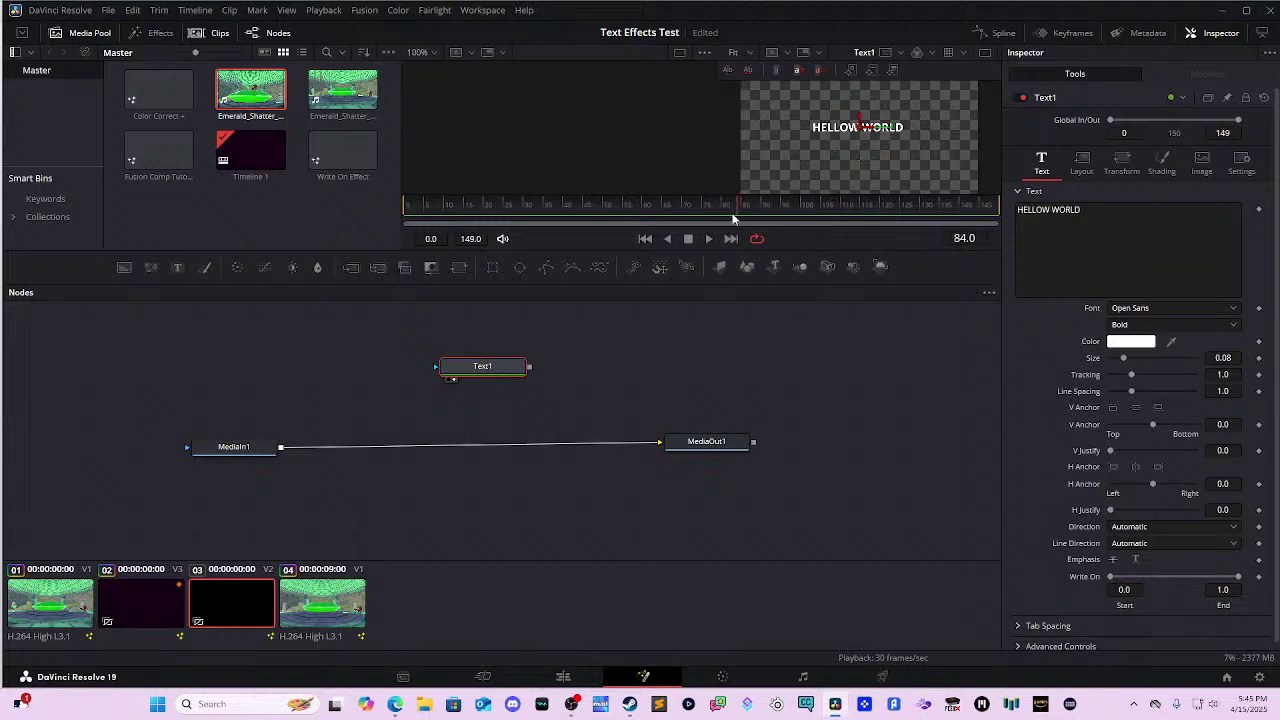
left_click(1049, 216)
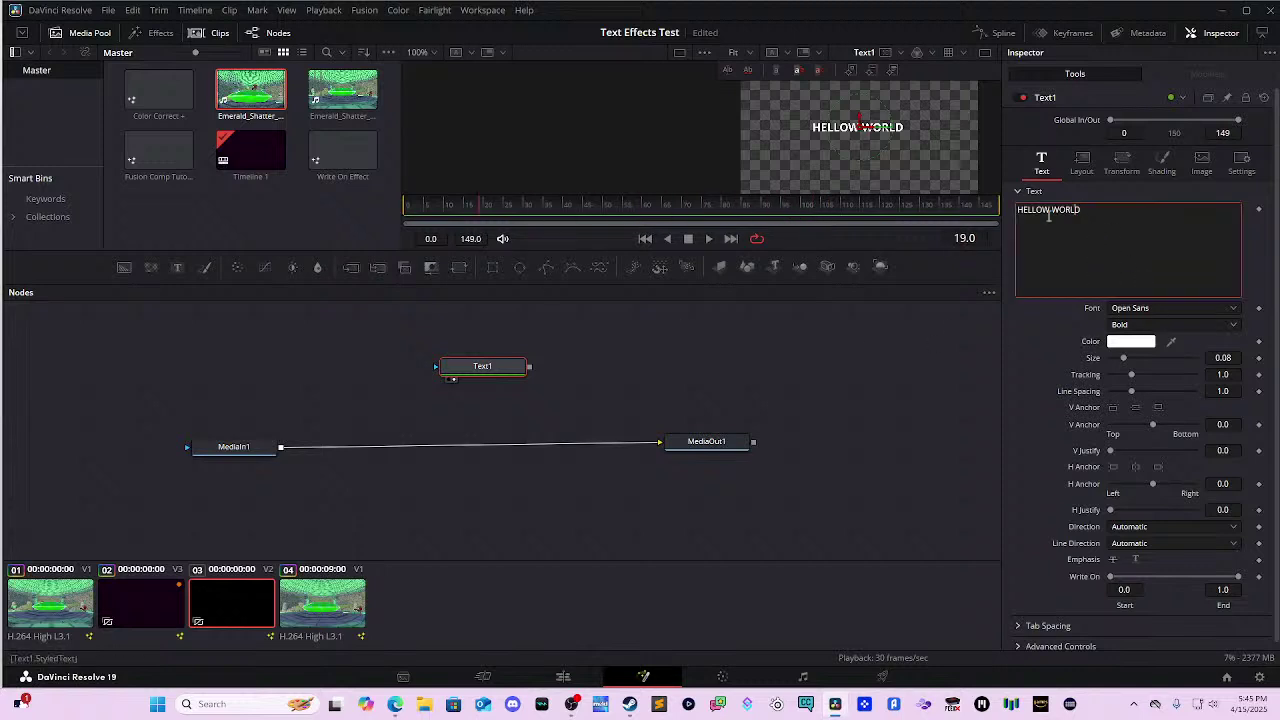
key("Left")
key("Left")
key("BackSpace")
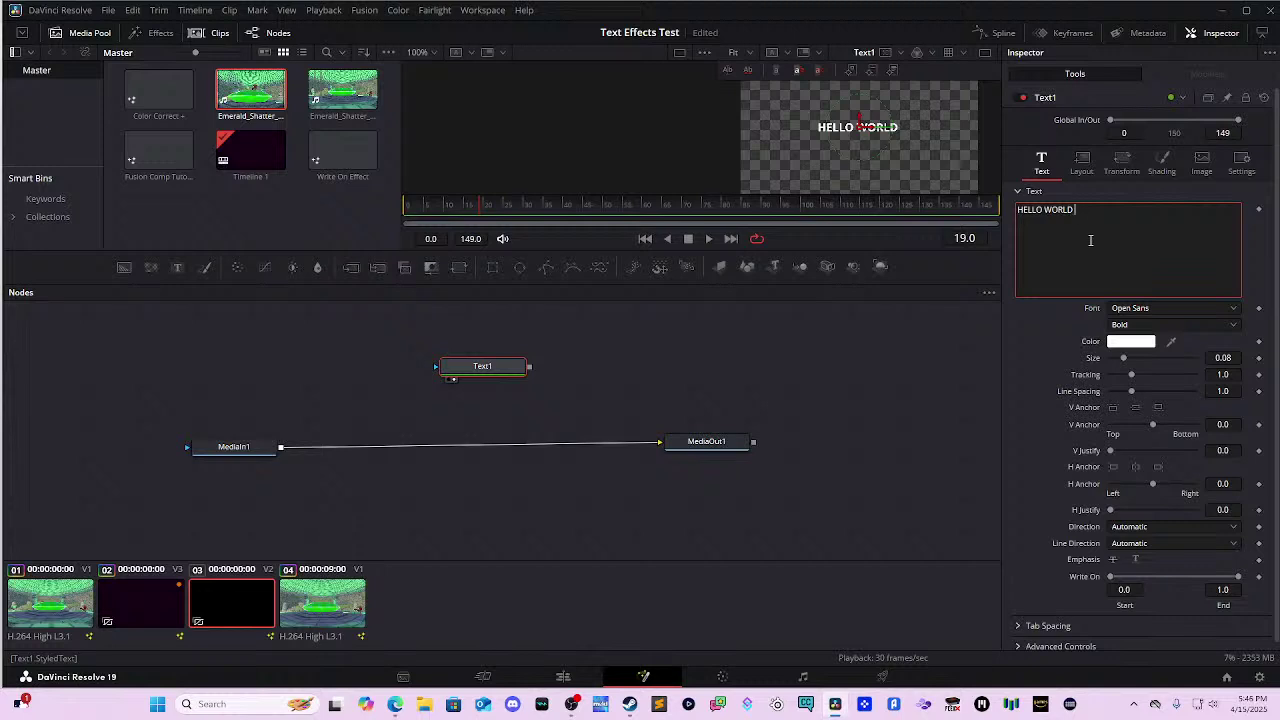
- Delete the MediaIn1 node and move Text1 farther from MediaOut1, saving the project
left_click_drag(595, 427, 223, 453)
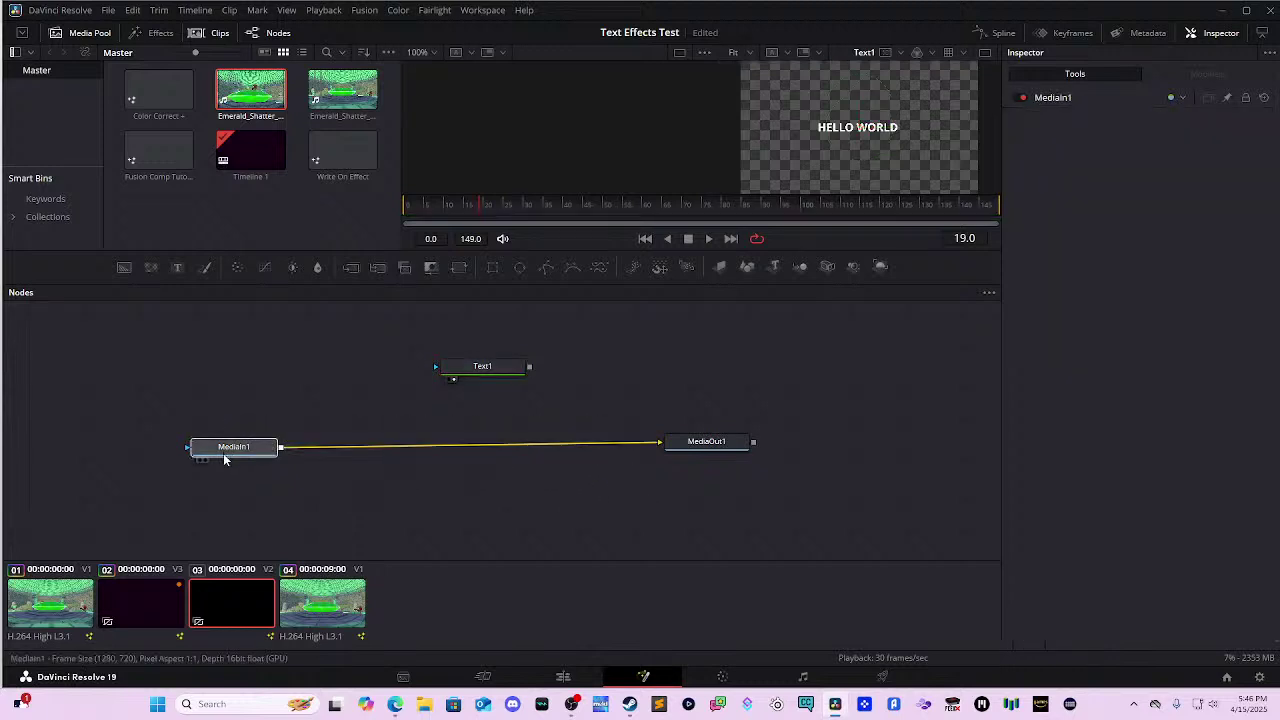
key("Delete")
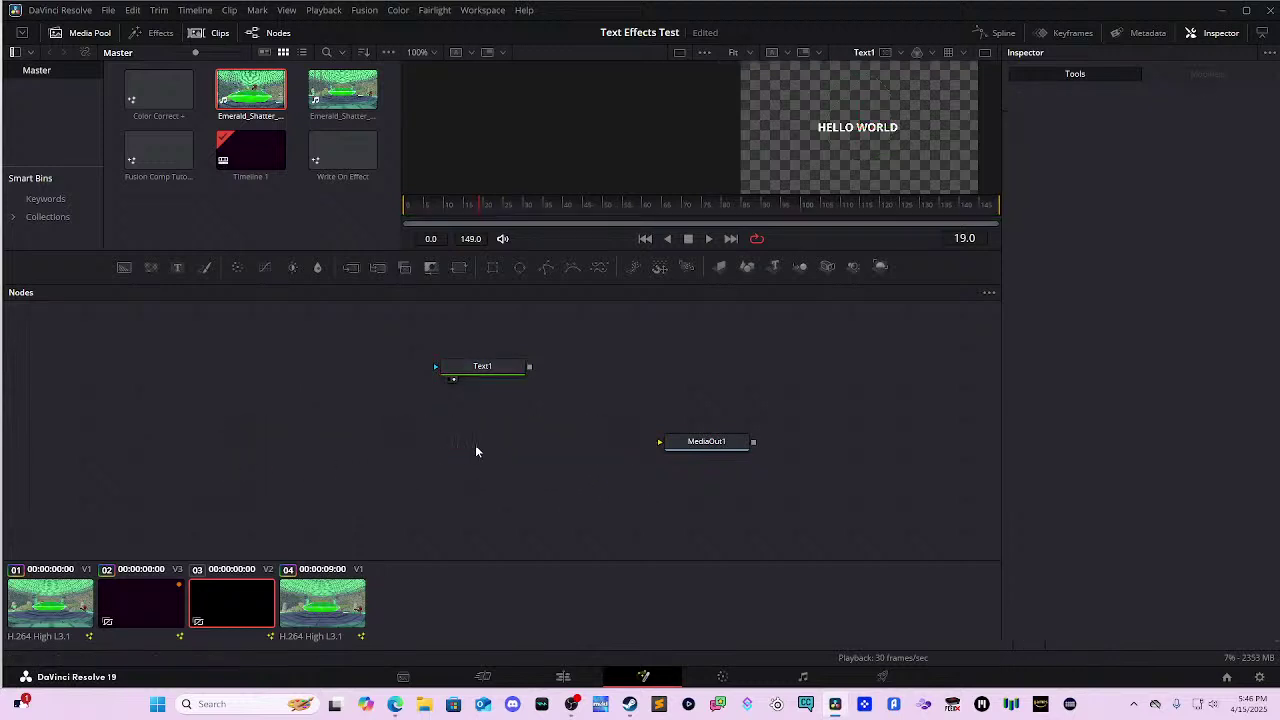
left_click_drag(512, 368, 391, 378)
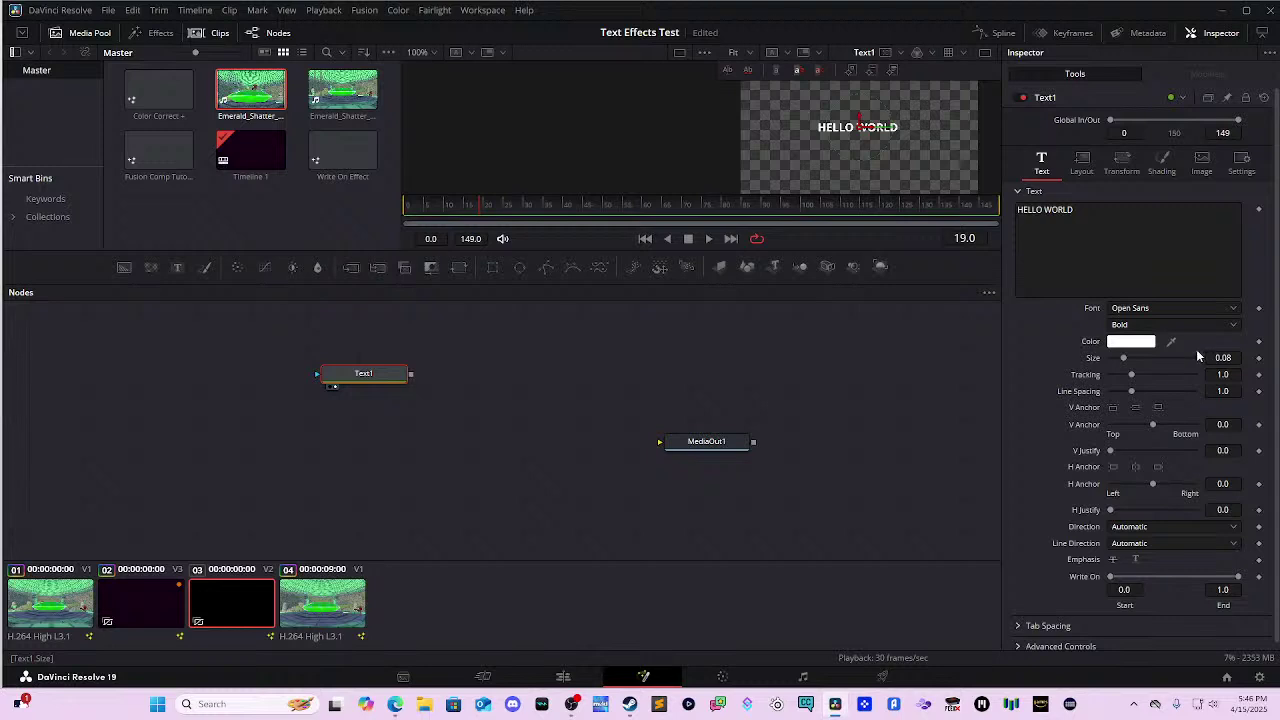
key("ctrl+s")
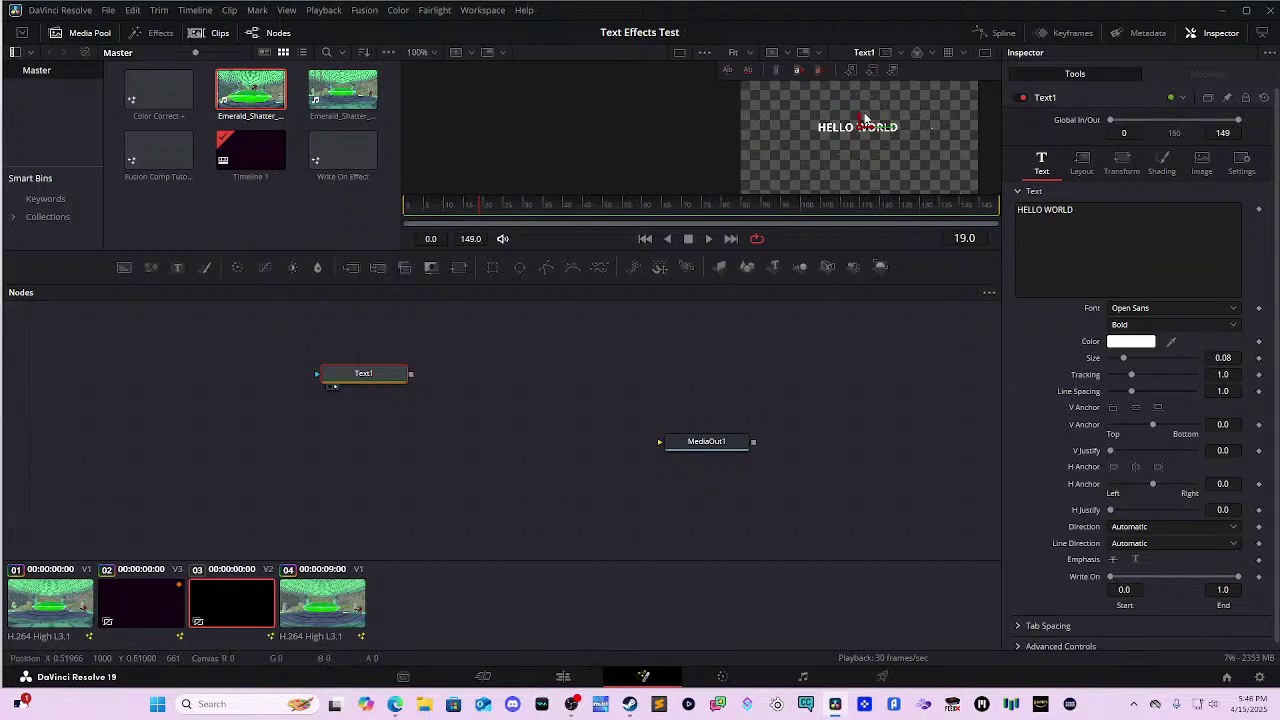
- Move the HELLO WORLD text down to the bottom of the frame and add a Size keyframe of 0.08 at frame 19
left_click_drag(861, 112, 876, 168)
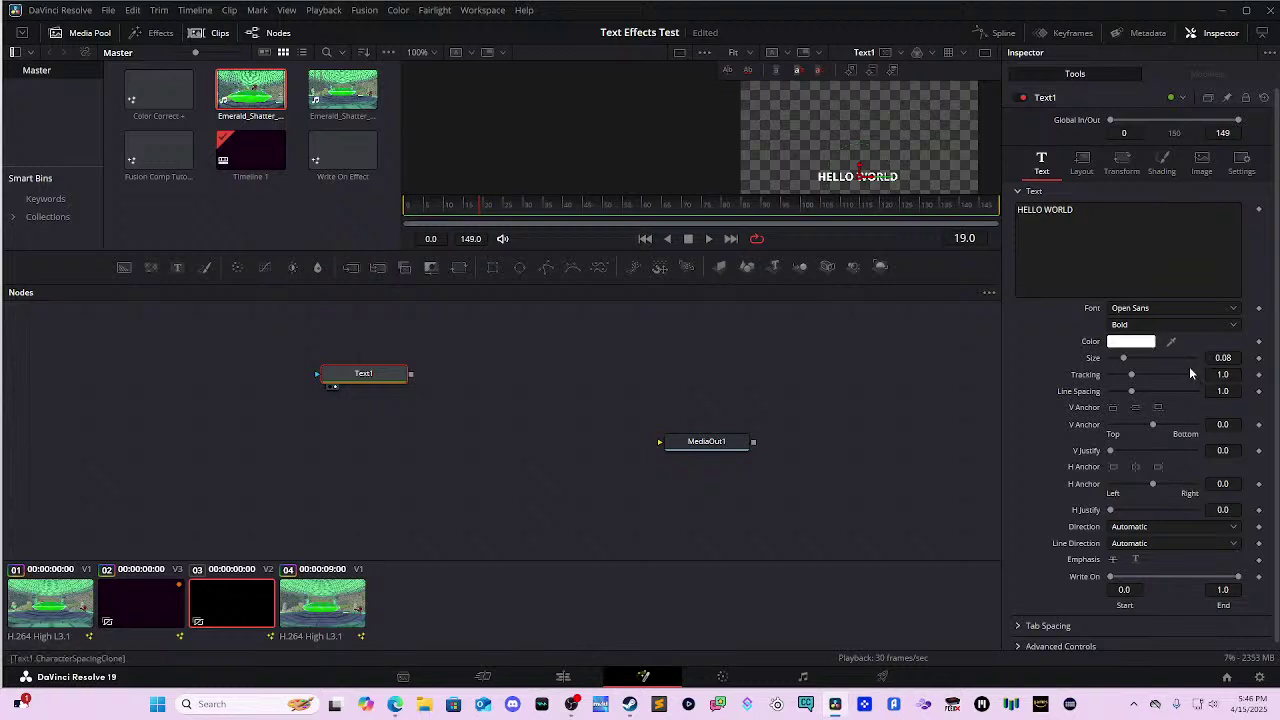
left_click(1259, 359)
- Keyframe the Text1 size to grow to 0.1175 at frame 29 and to 0.1555 several frames further on
key("Right")
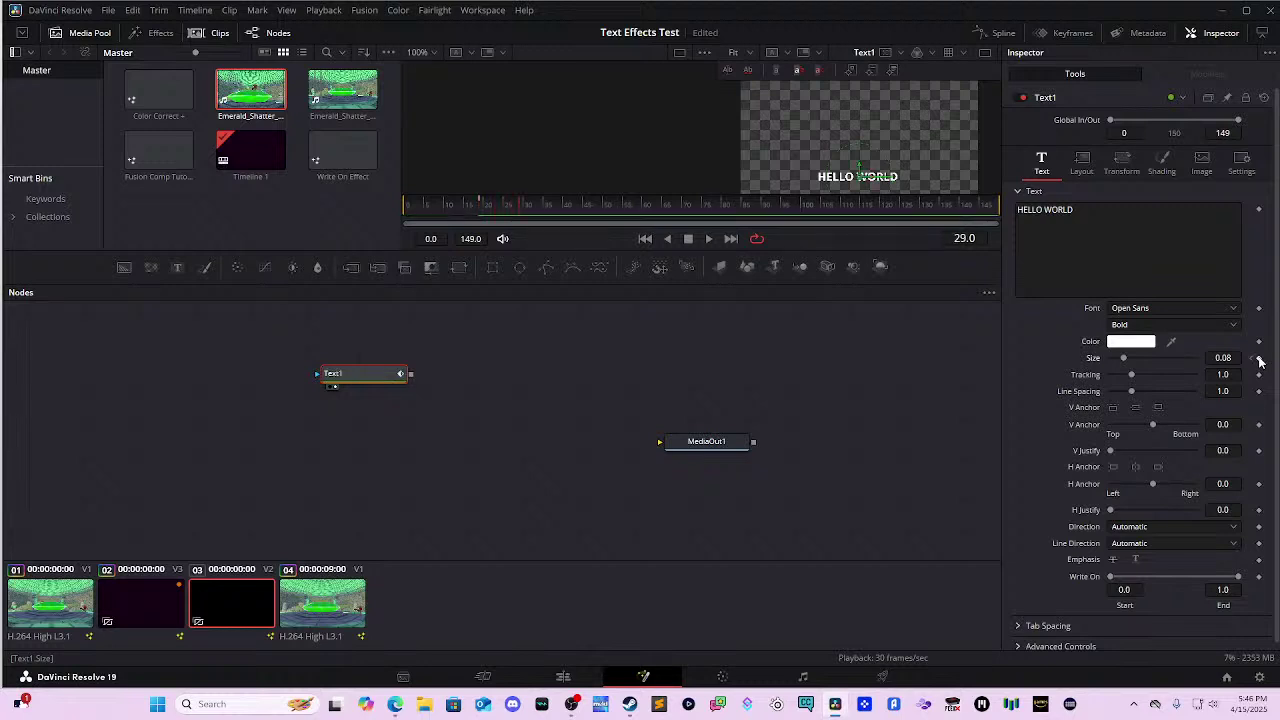
left_click_drag(1222, 358, 1228, 360)
key("Right")
key("Right")
key("Right")
key("Right")
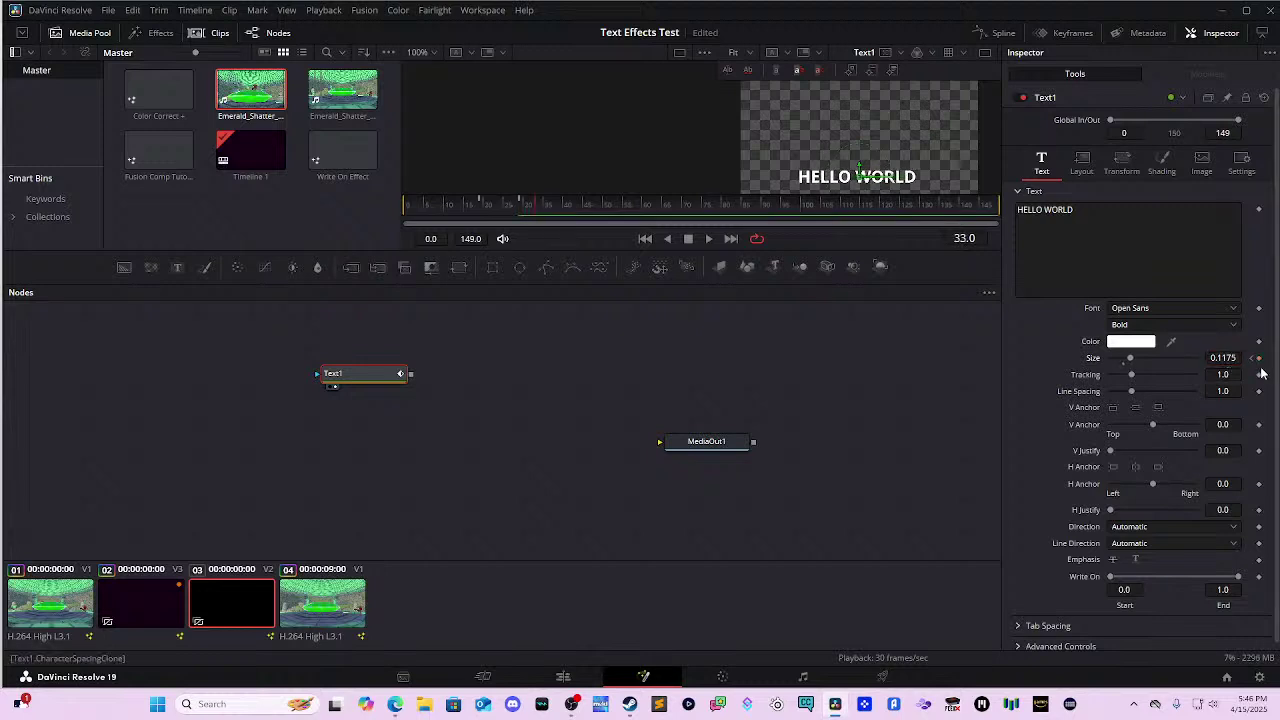
key("Right")
left_click_drag(1222, 358, 1236, 358)
key("Right")
key("Right")
key("Right")
key("Right")
key("Right")
key("Right")
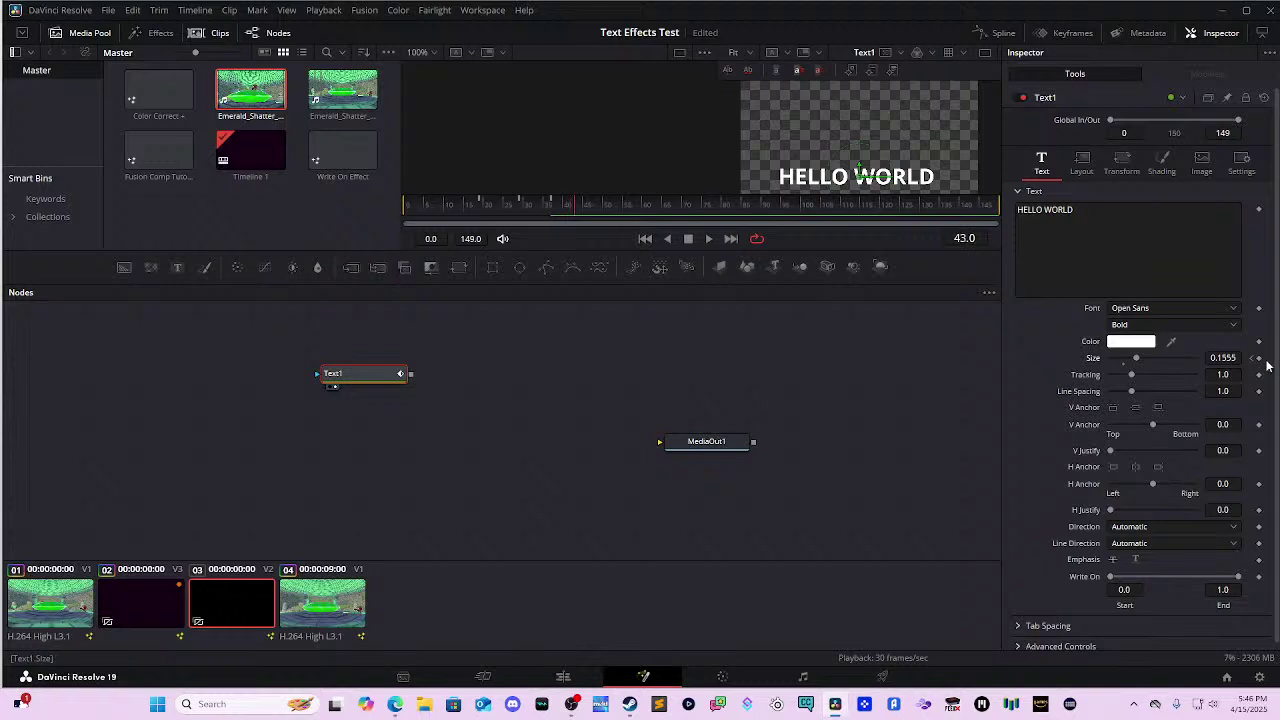
- Keyframe the Text1 size to shrink over successive frames, down to 0.0702 by frame 62
key("Right")
key("Right")
key("Right")
key("Right")
key("Right")
left_click_drag(1225, 358, 1211, 358)
key("Right")
key("Right")
key("Right")
key("Right")
key("Right")
key("Right")
key("Right")
key("Right")
key("Right")
key("Right")
key("Right")
key("Right")
key("Right")
key("Right")
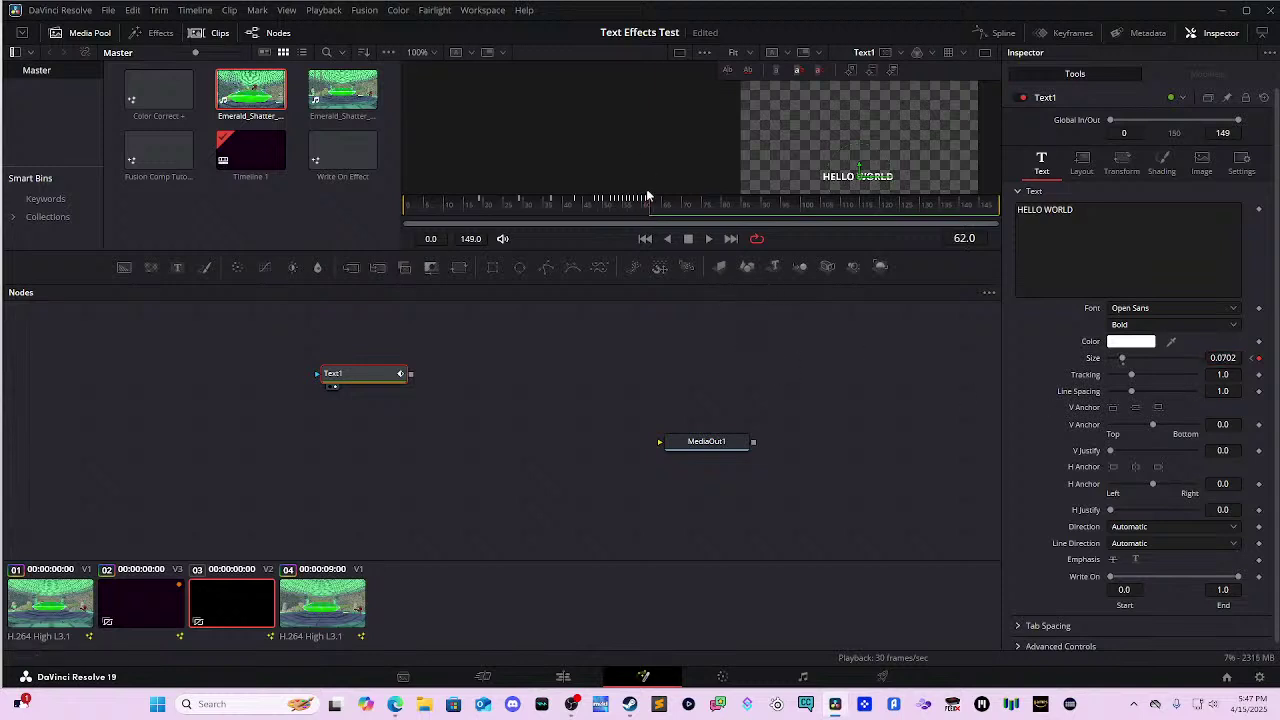
- Play the text size animation from the start of the composition, then stop playback
left_click_drag(646, 196, 391, 207)
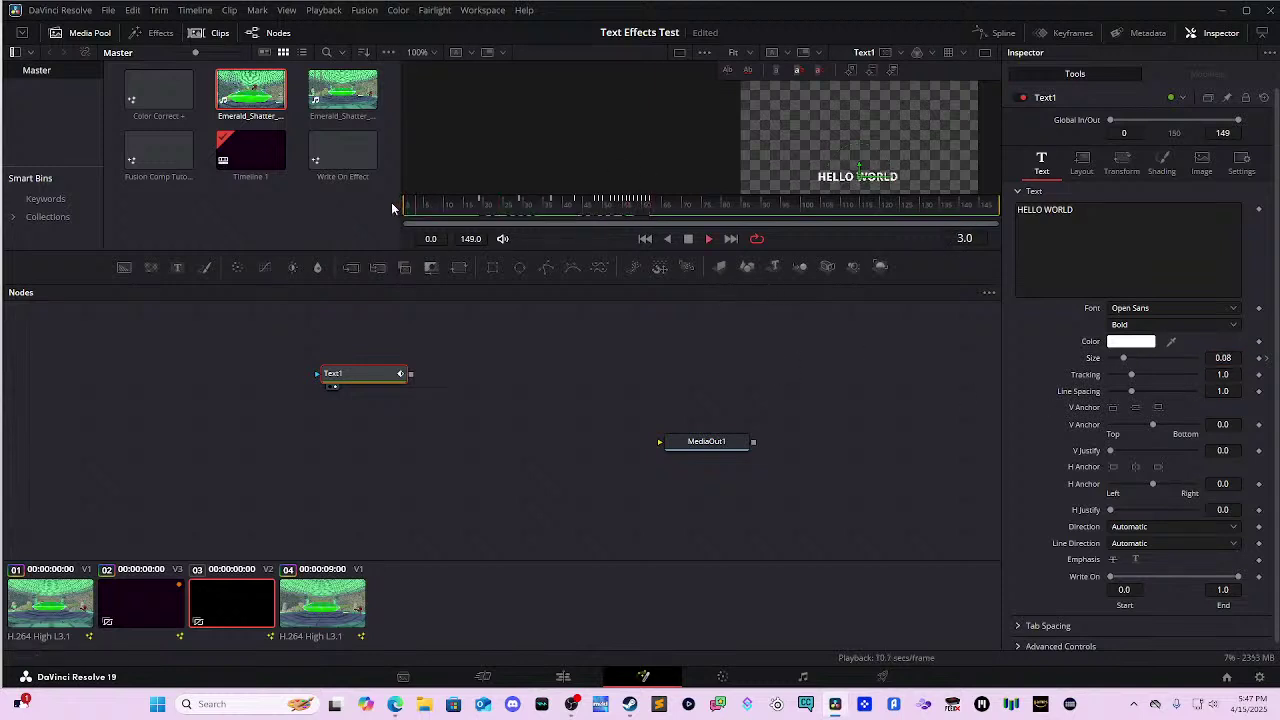
key("space")
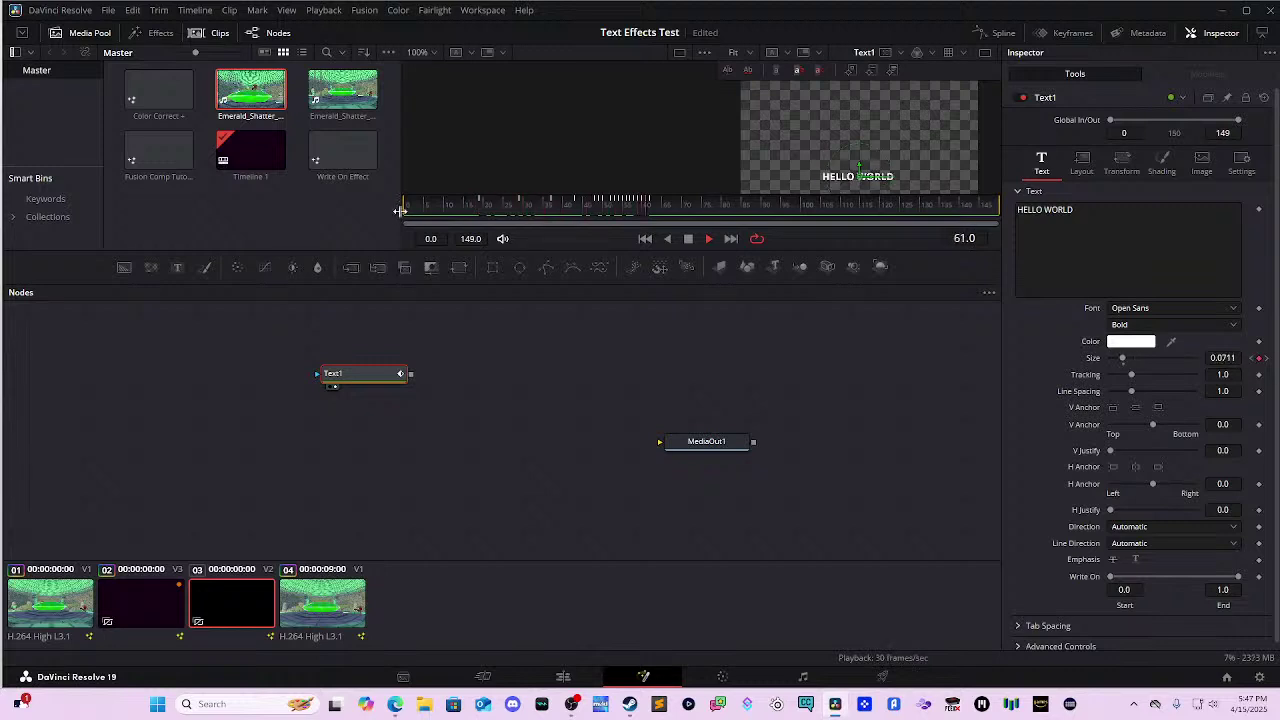
key("space")
- Add a Color Corrector node fed by Text1 and place it between Text1 and MediaOut1
key("shift+space")
type("Text+")
key("BackSpace")
key("BackSpace")
key("BackSpace")
key("BackSpace")
key("BackSpace")
type("col")
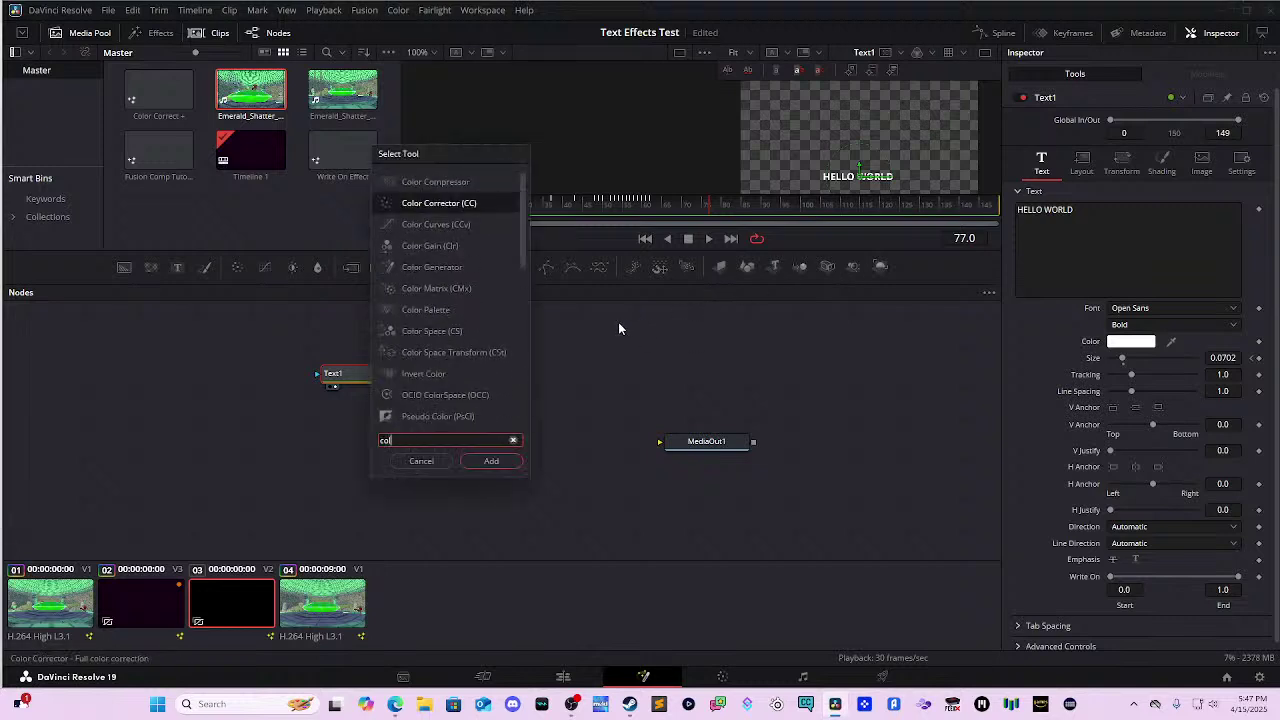
type("or cor")
key("Return")
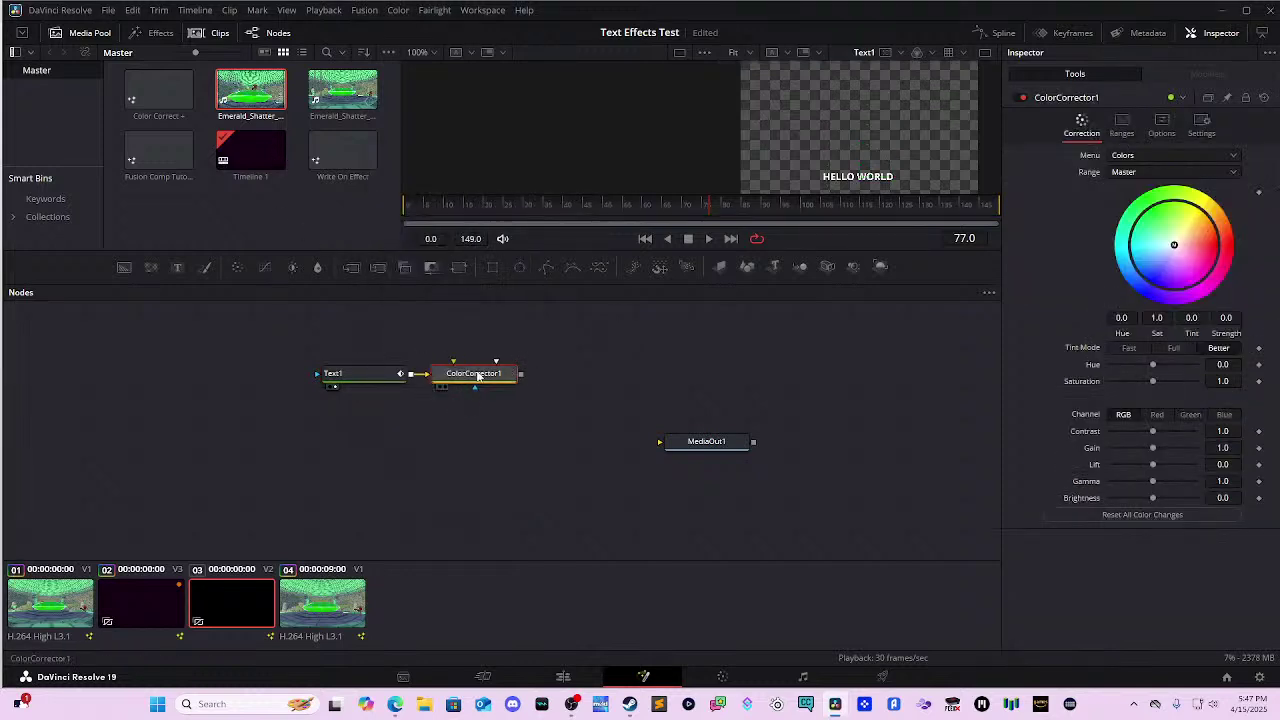
left_click_drag(478, 376, 544, 392)
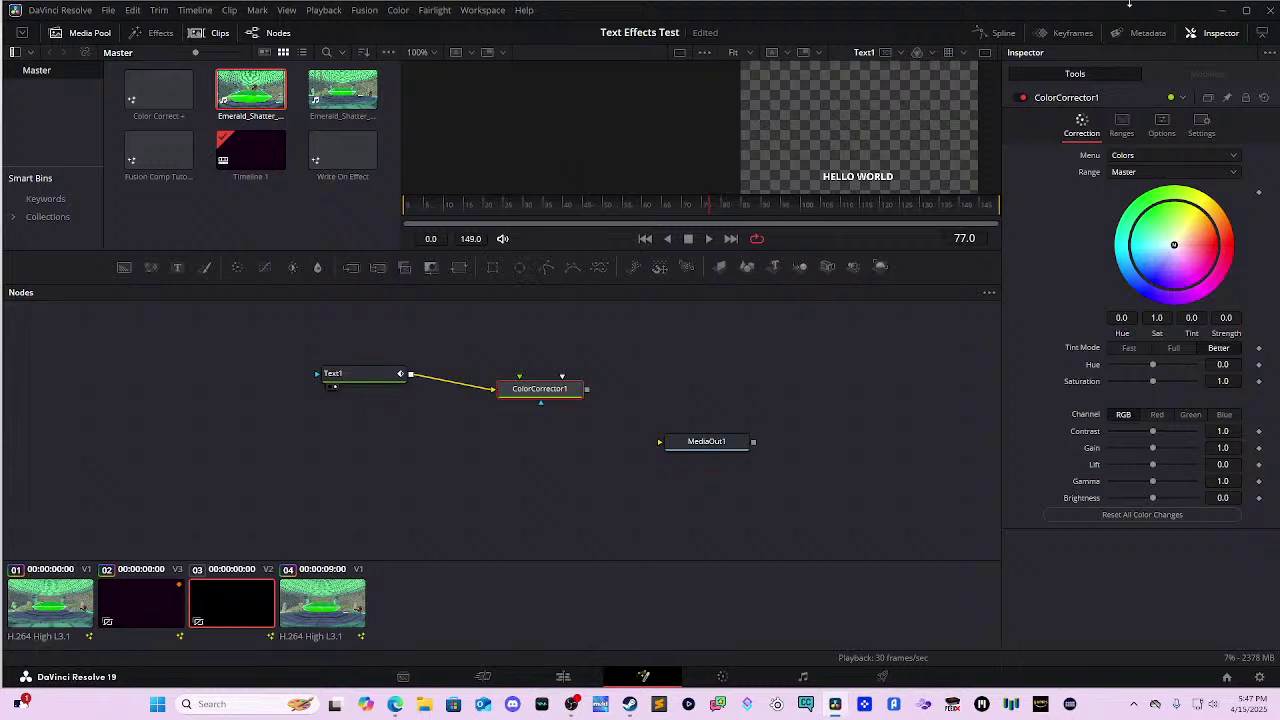
left_click(1137, 174)
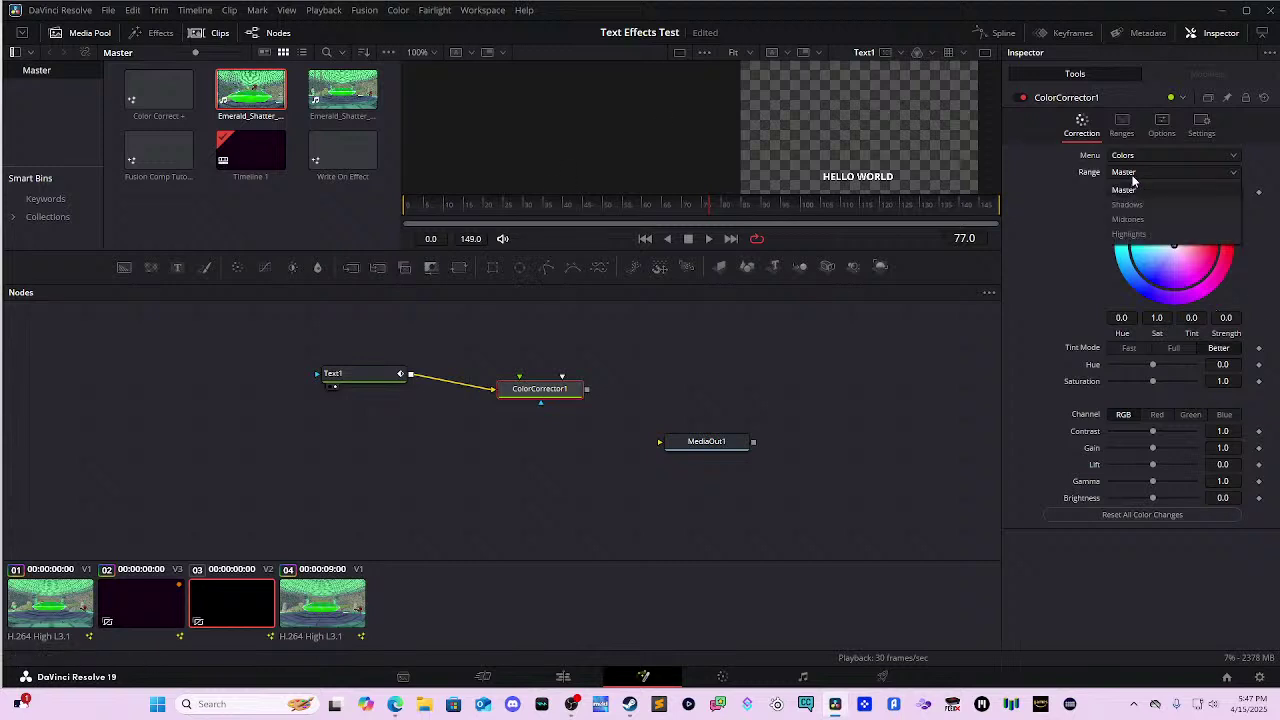
left_click(1135, 174)
left_click(1148, 156)
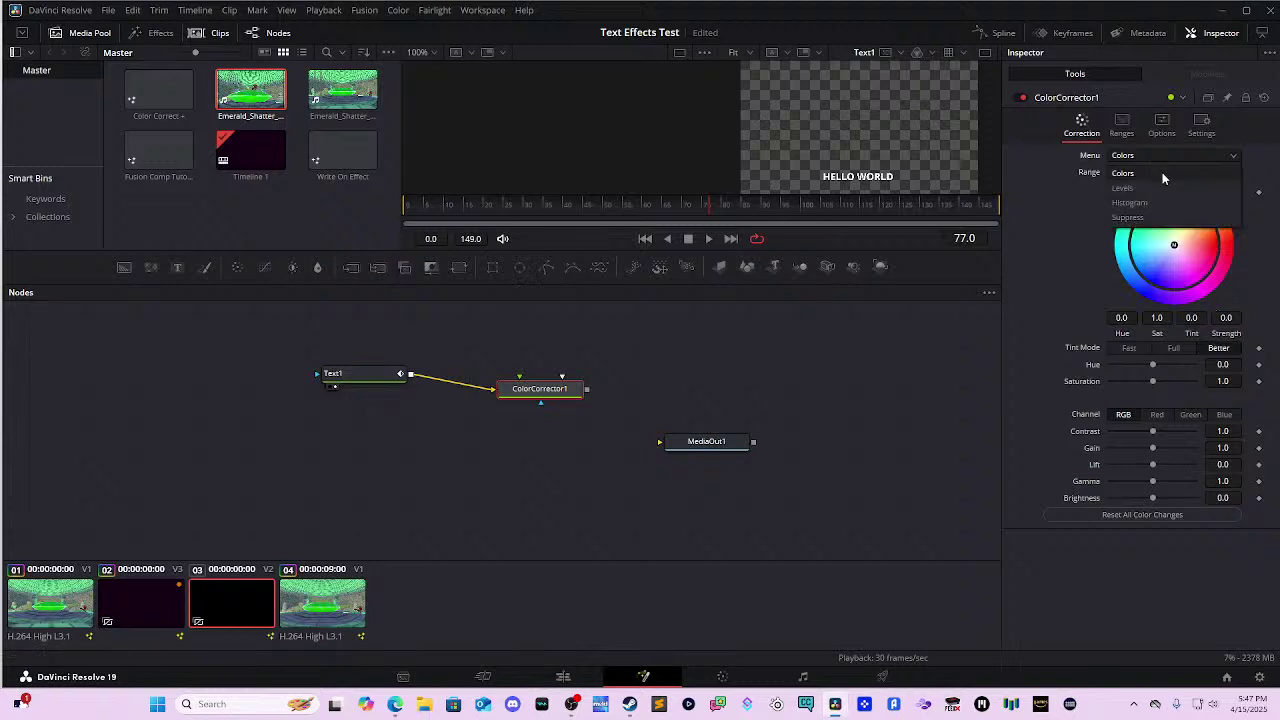
left_click(1160, 174)
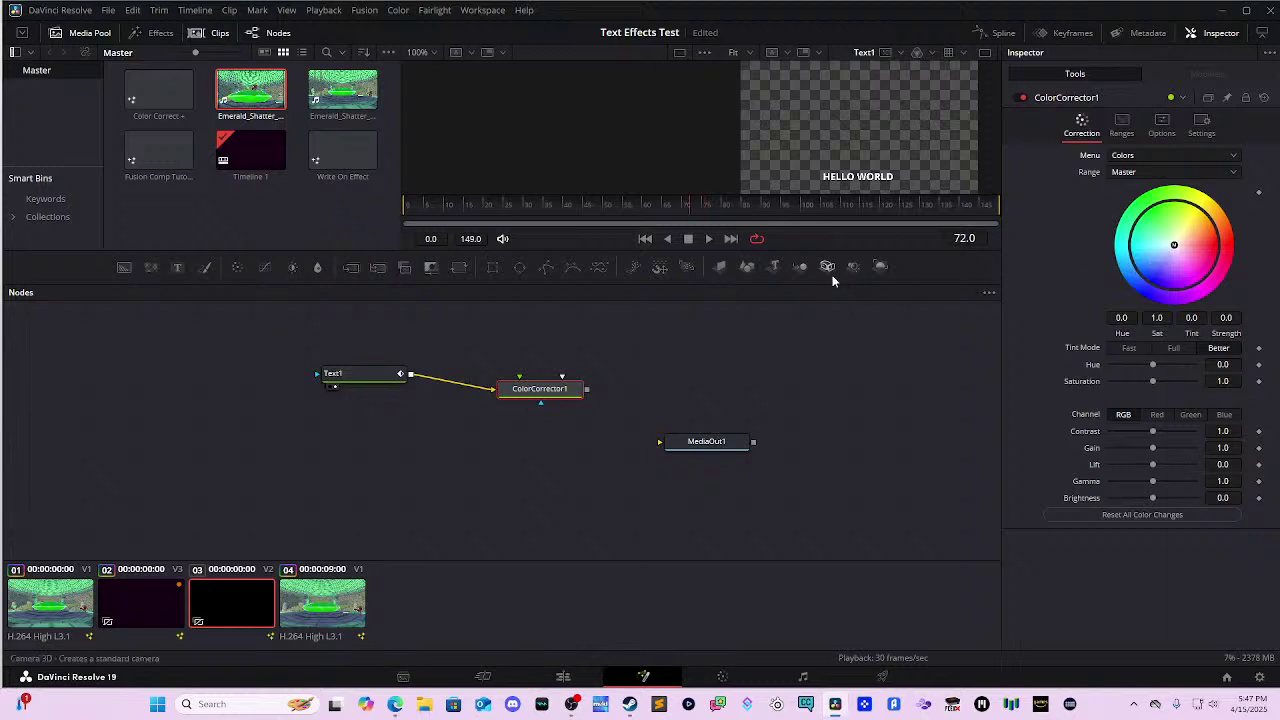
- Keyframe ColorCorrector1's master color wheel from frame 0, varying the tint and setting hue to 0.29 and strength to 0.4778 by frame 15
left_click(667, 238)
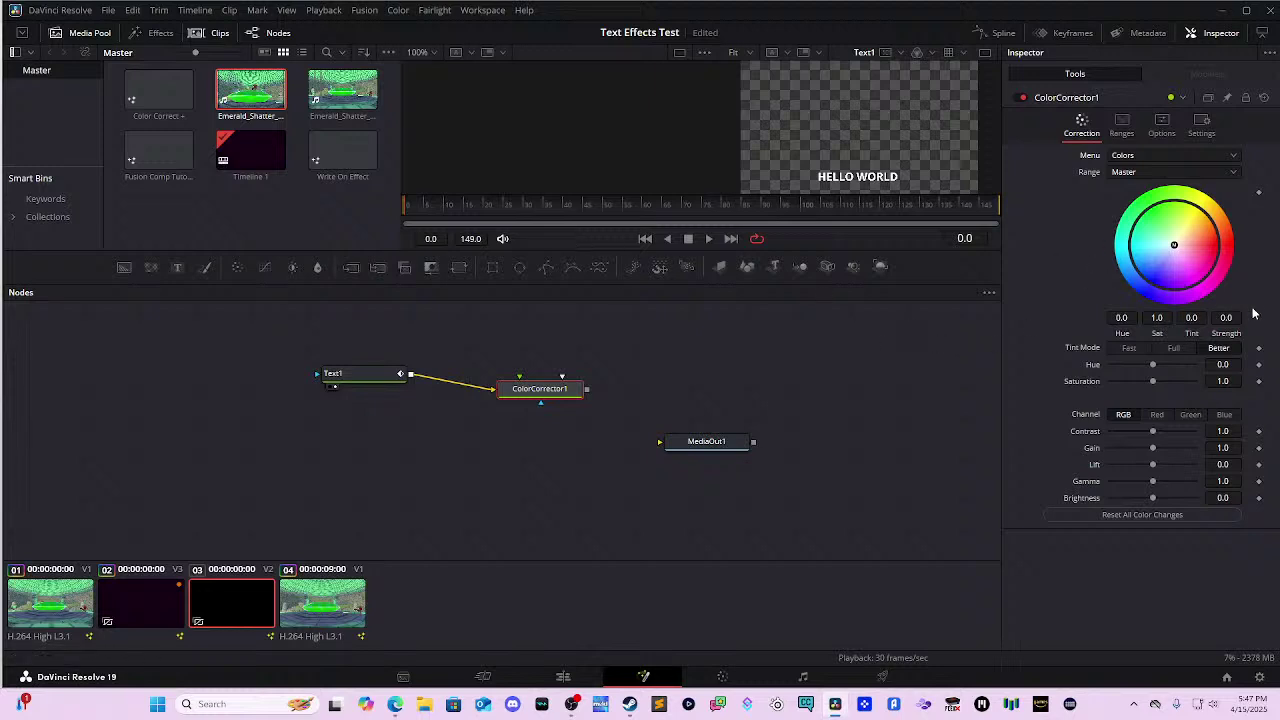
left_click(1259, 193)
mouse_move(1174, 245)
left_mouse_down()
mouse_move(1196, 215)
mouse_move(1172, 192)
mouse_move(1150, 207)
left_mouse_up()
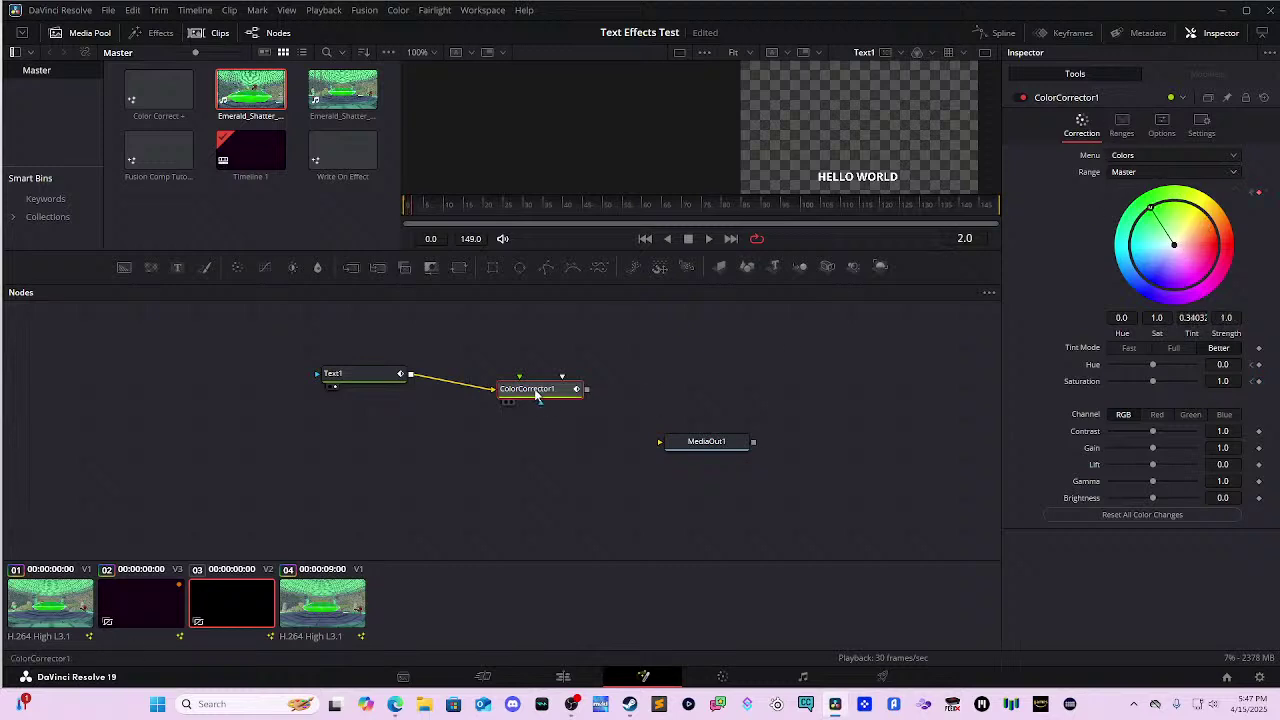
left_click_drag(1190, 244, 1210, 220)
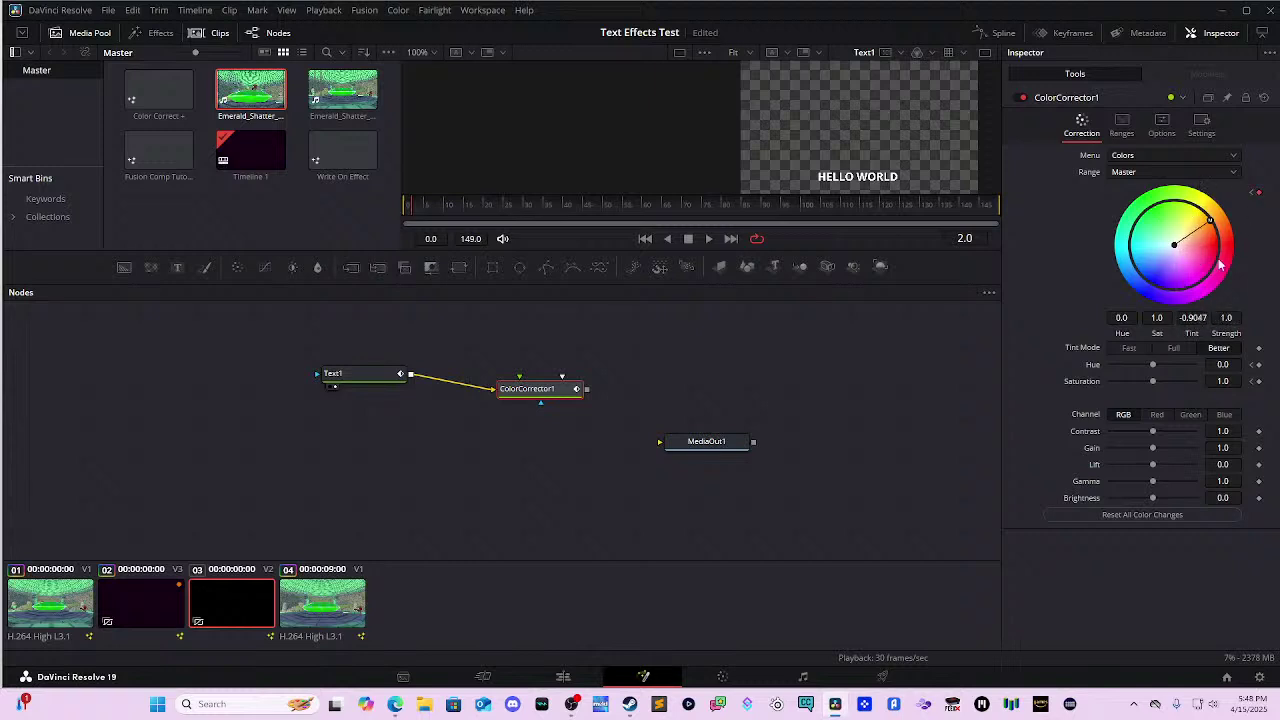
left_click_drag(1153, 364, 1168, 363)
mouse_move(1190, 265)
left_mouse_down()
mouse_move(1195, 278)
mouse_move(1063, 280)
mouse_move(1128, 228)
mouse_move(1248, 200)
mouse_move(1197, 268)
left_mouse_up()
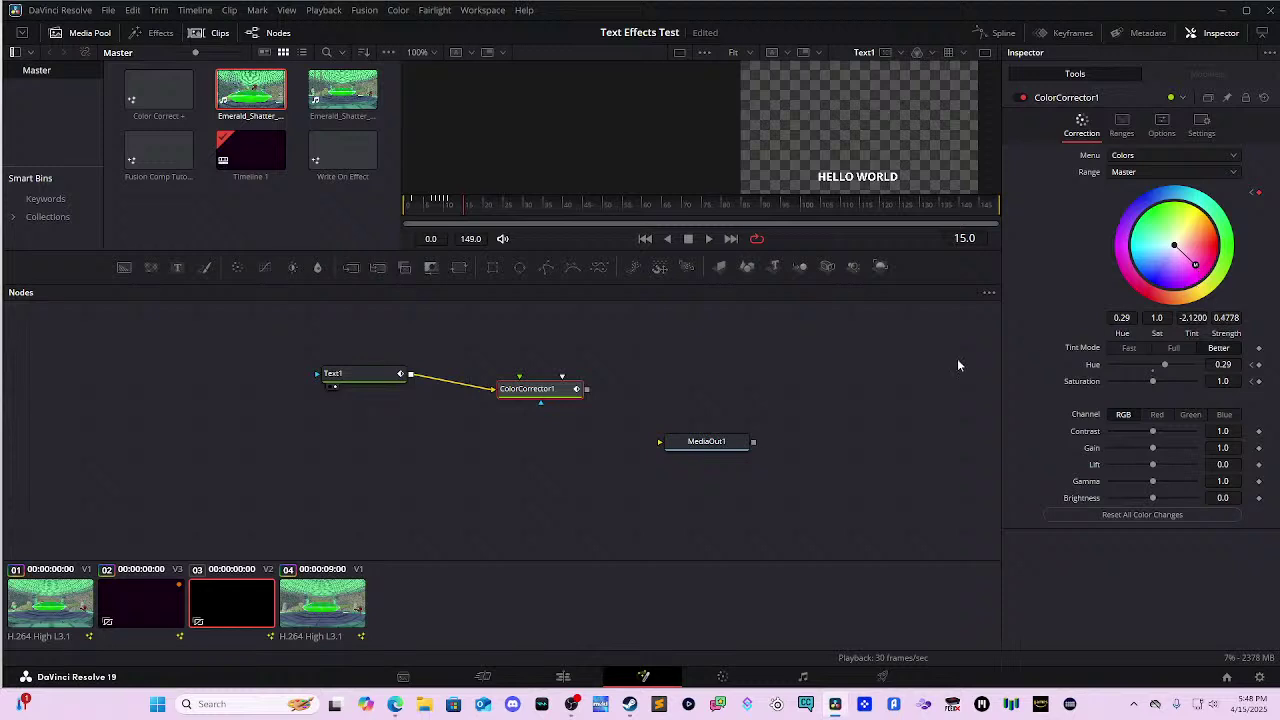
- Connect ColorCorrector1's output to MediaOut1 and move the corrector below both other nodes
left_click_drag(586, 388, 660, 441)
mouse_move(563, 381)
left_mouse_down()
mouse_move(543, 369)
mouse_move(565, 314)
mouse_move(639, 348)
mouse_move(609, 492)
left_mouse_up()
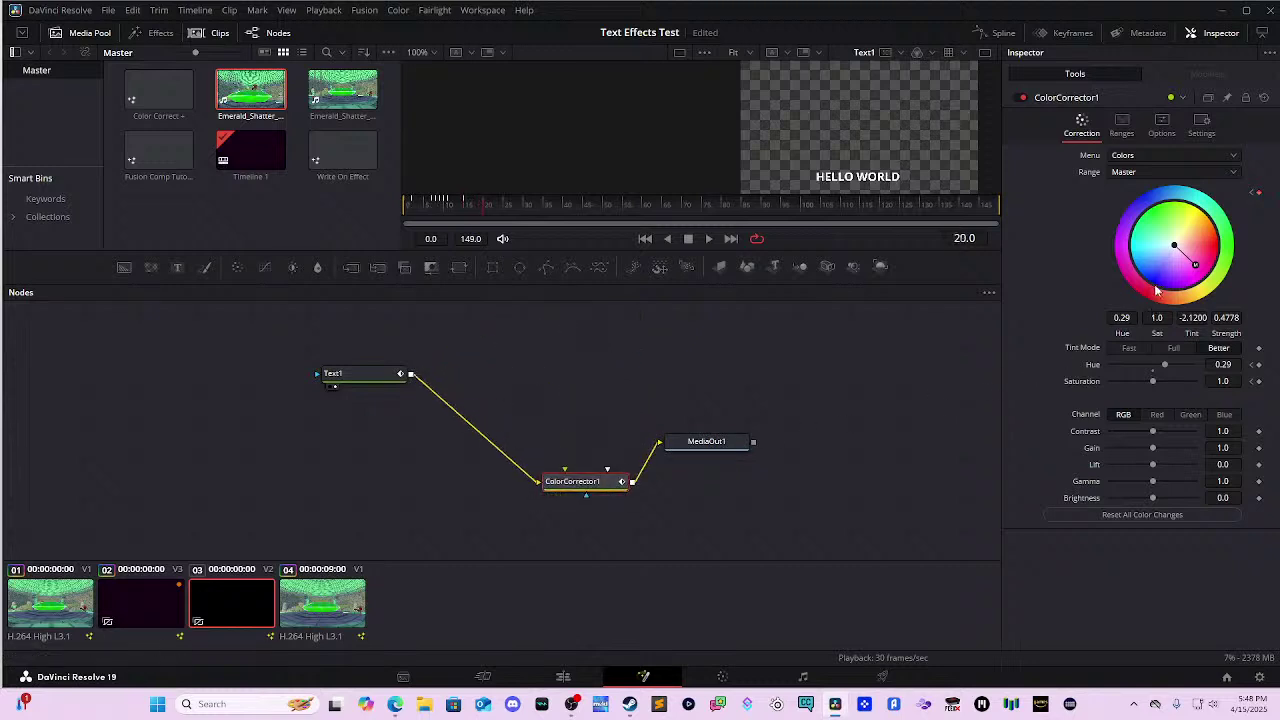
- Keyframe continuous tint changes on ColorCorrector1 from frame 20 to about frame 70, and play the composition from near the start
left_click_drag(1157, 290, 1210, 234)
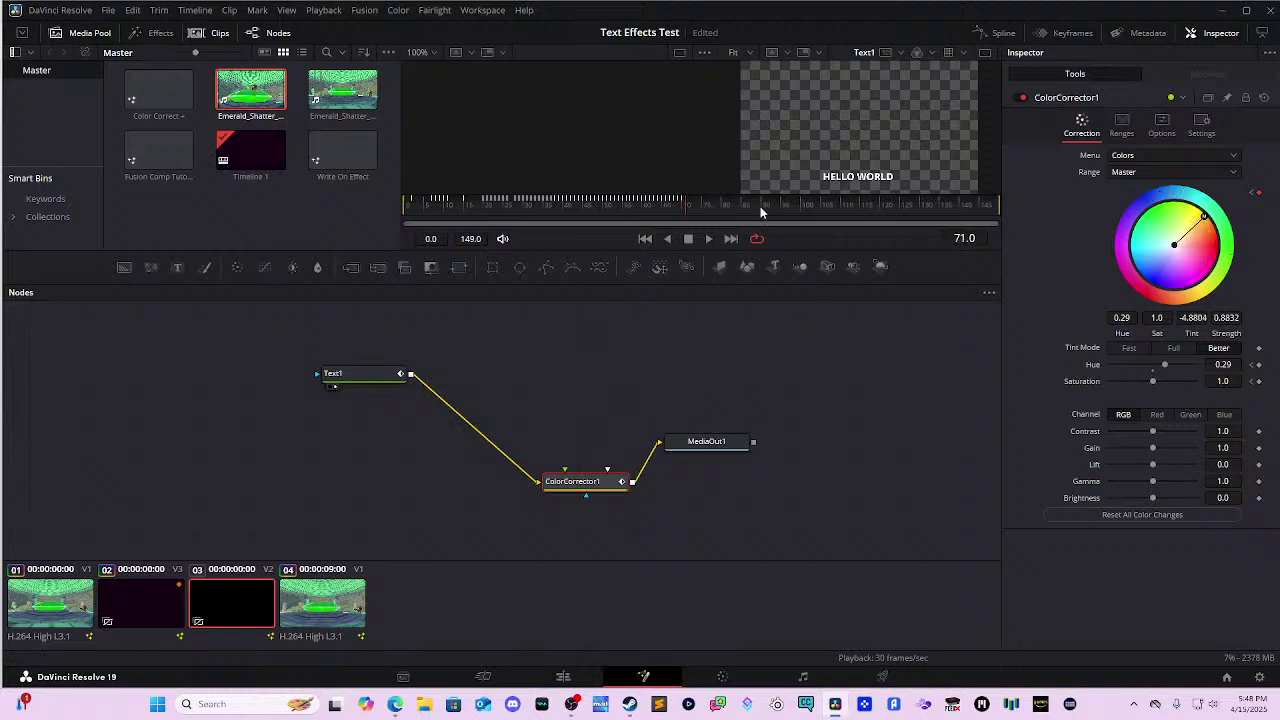
left_click_drag(760, 206, 419, 206)
key("space")
- Rearrange the nodes so ColorCorrector1 sits above MediaOut1 and Text1 sits below it
left_click(377, 375)
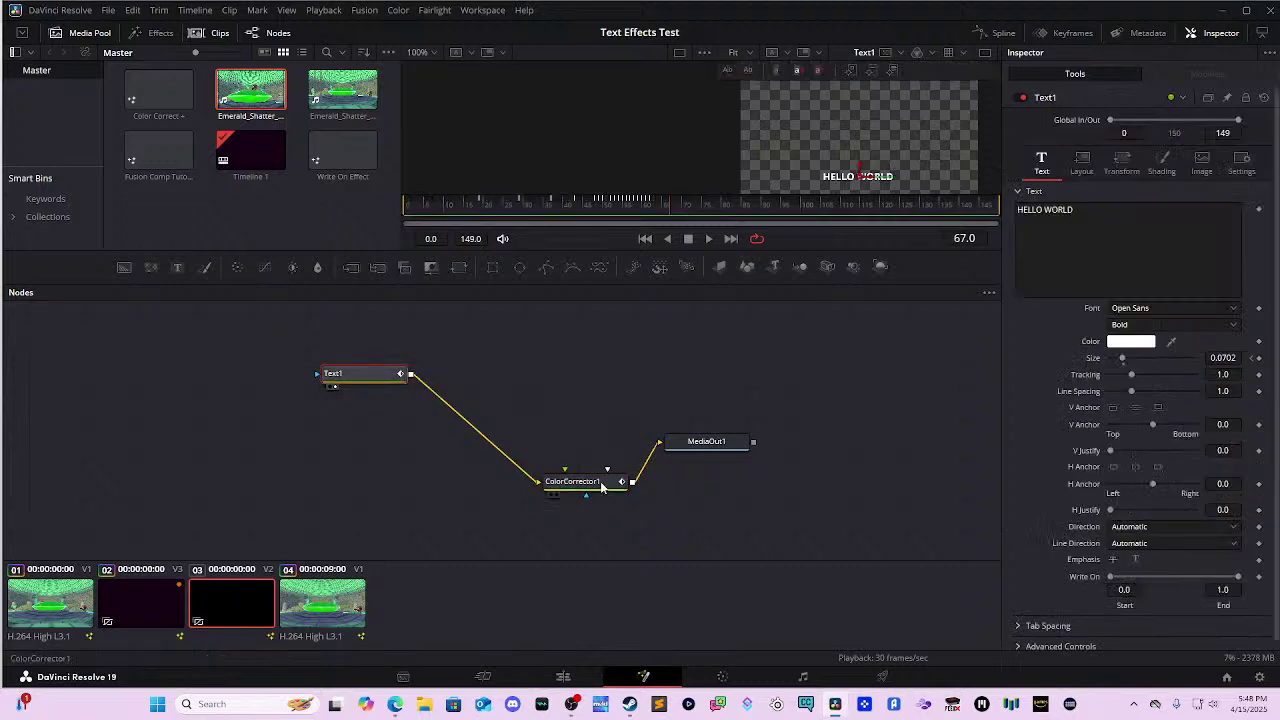
left_click_drag(599, 481, 538, 341)
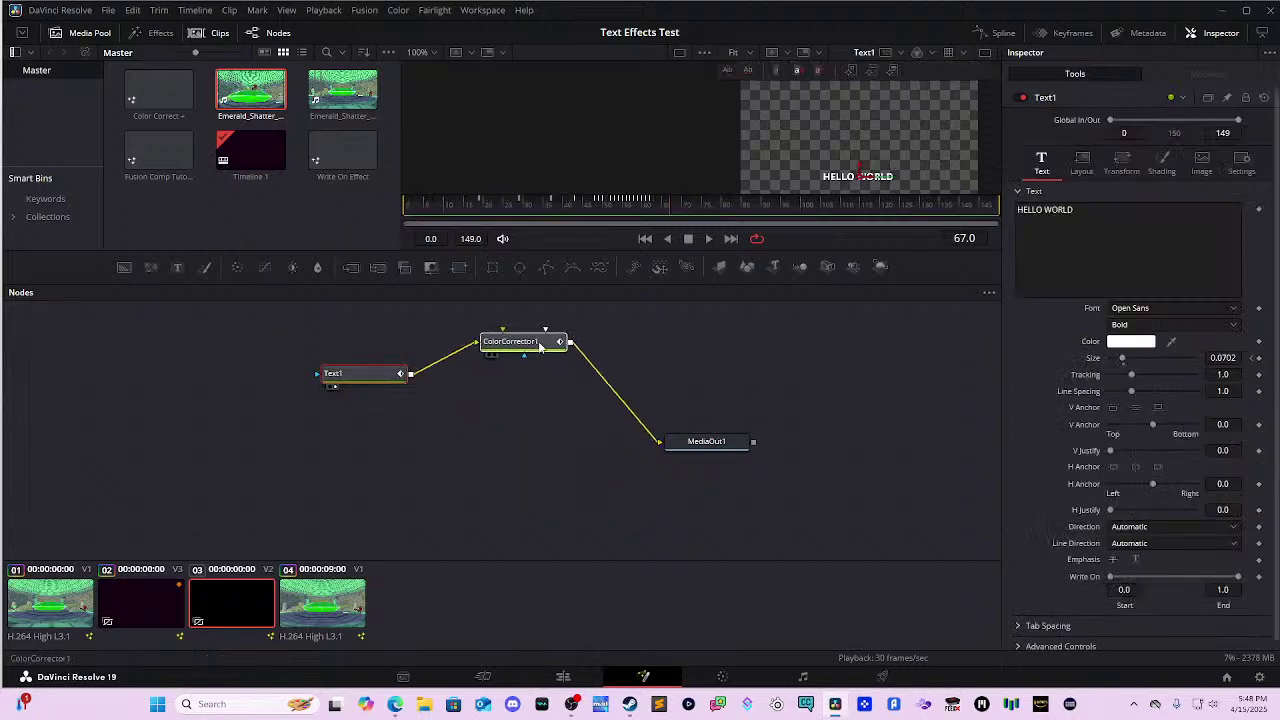
left_click(393, 386)
left_click_drag(397, 383, 577, 518)
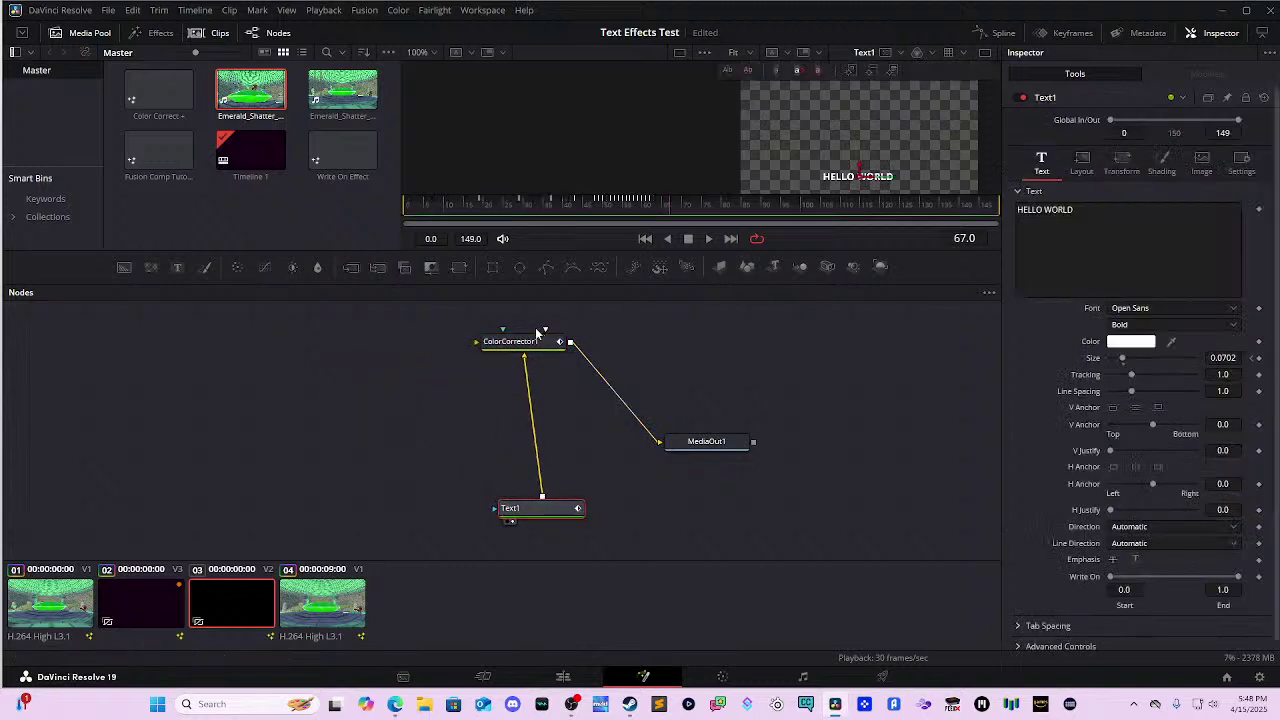
- Adjust ColorCorrector1's color wheel at frame 67, changing the tint and bringing hue to about 0.218 and saturation to about 2.119
left_click(493, 342)
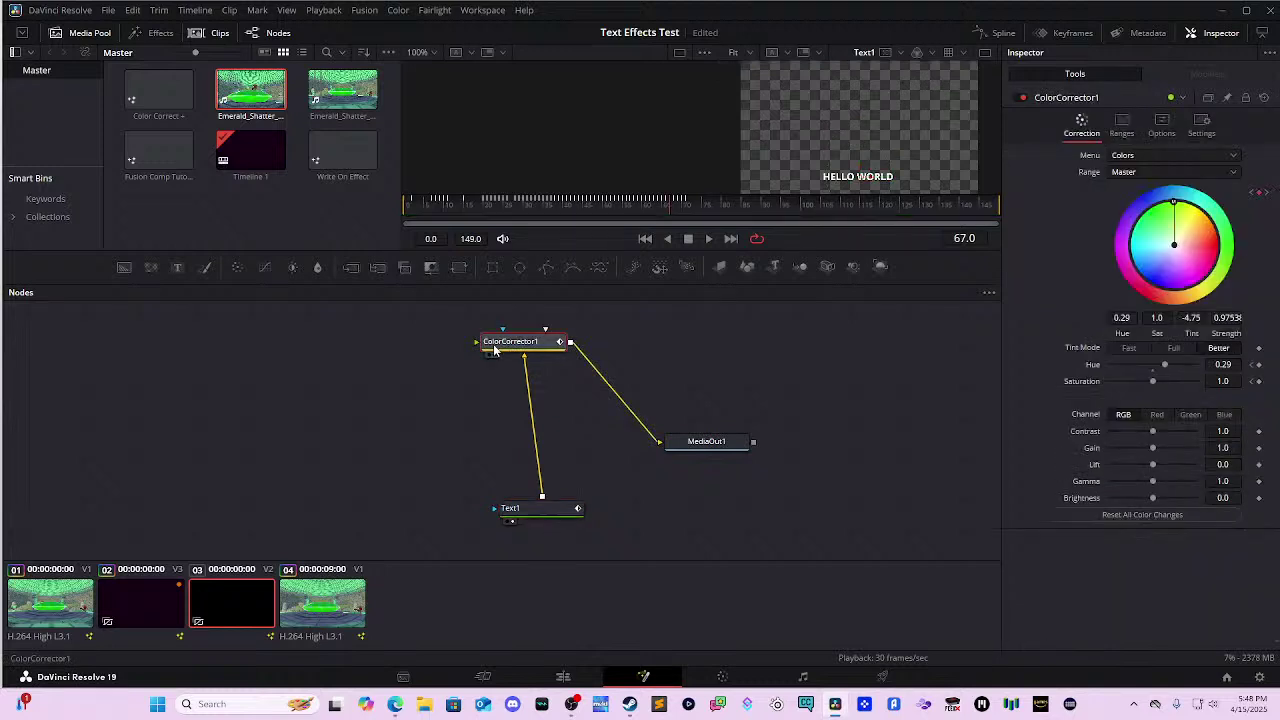
left_click_drag(1120, 262, 1163, 278)
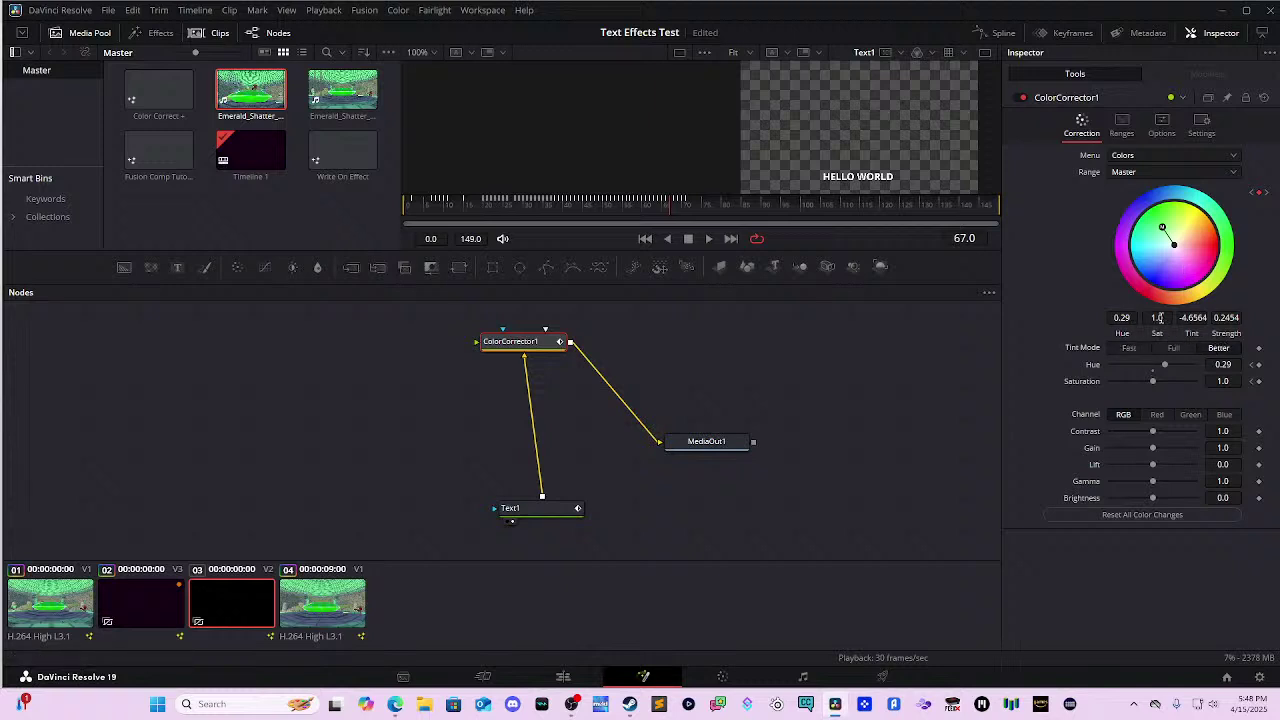
left_click_drag(1168, 300, 1193, 177)
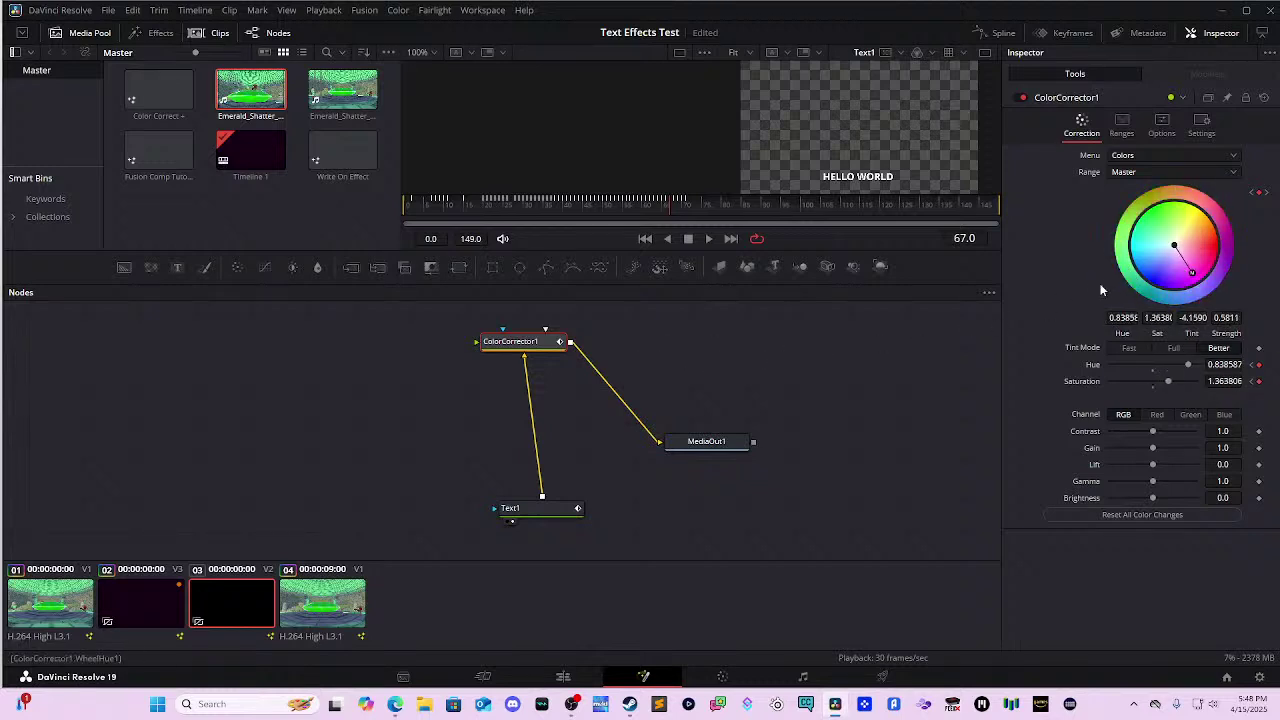
left_click_drag(1132, 222, 1245, 215)
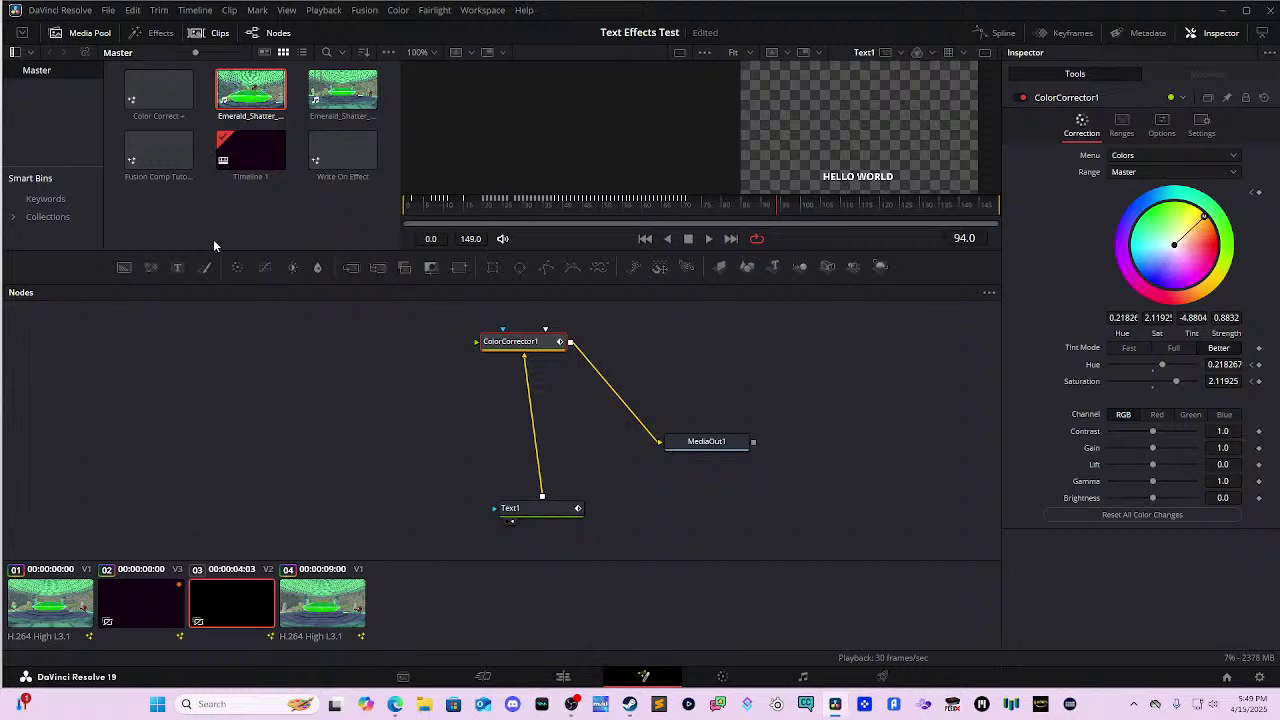
- Switch to the Edit page and place the Fusion Comp Tutorial composition at the start of the Video 4 track
left_click(92, 33)
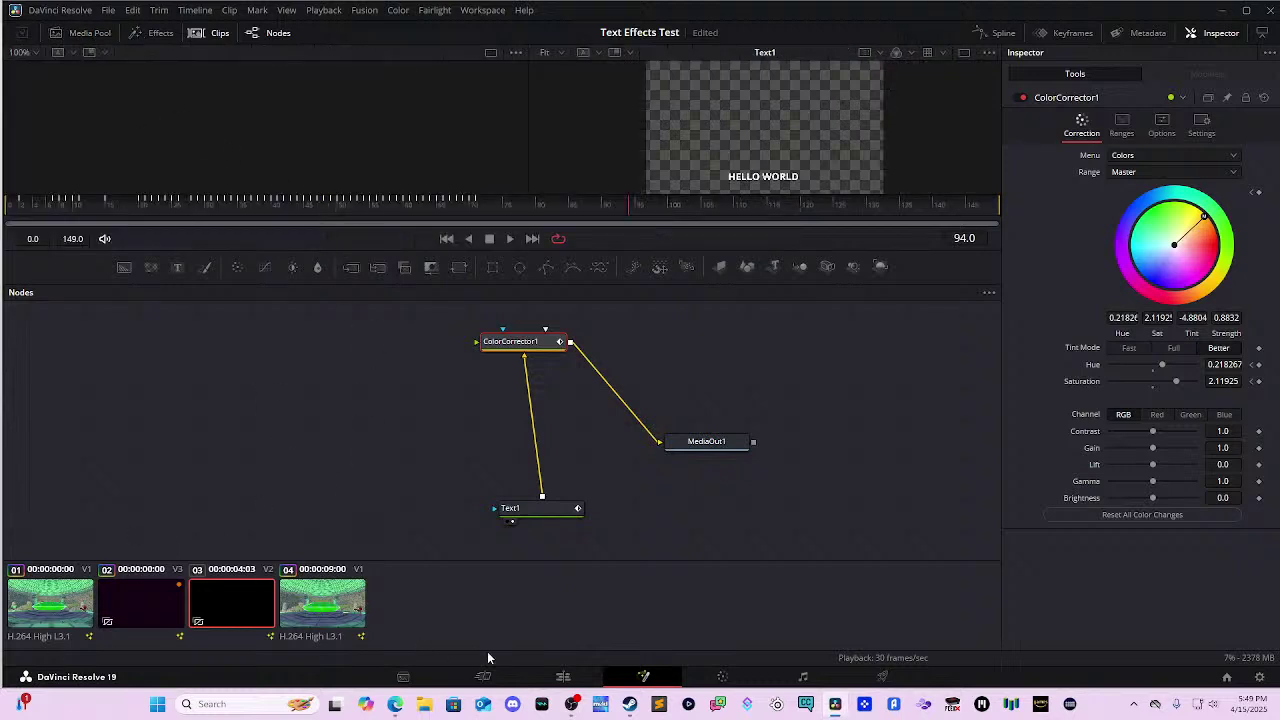
left_click(552, 675)
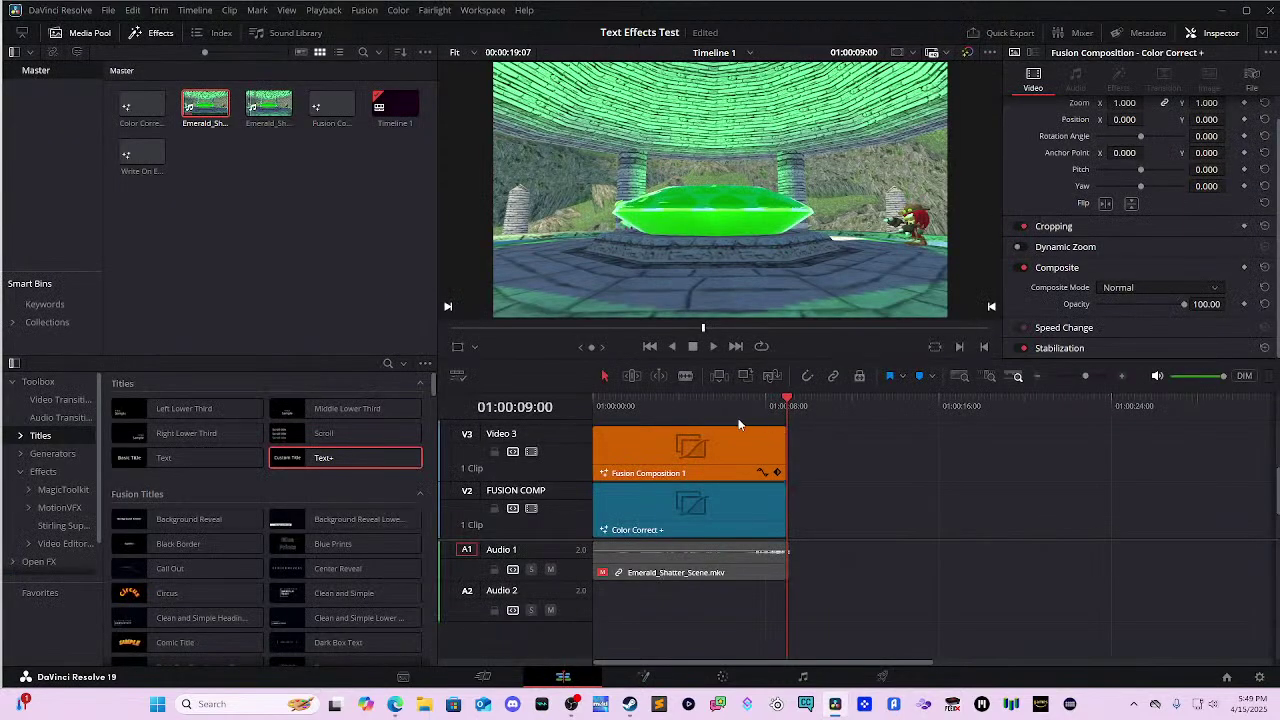
scroll(710, 465, "up", 2)
scroll(702, 477, "down", 2)
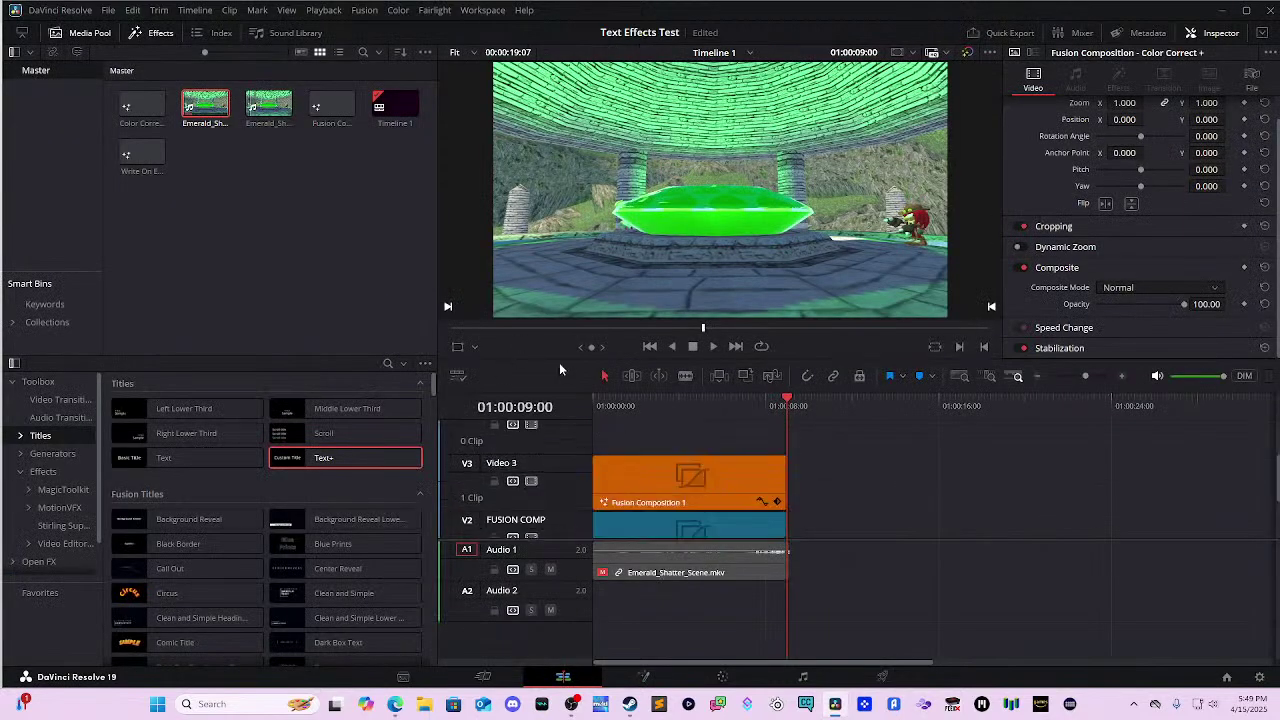
scroll(661, 422, "up", 2)
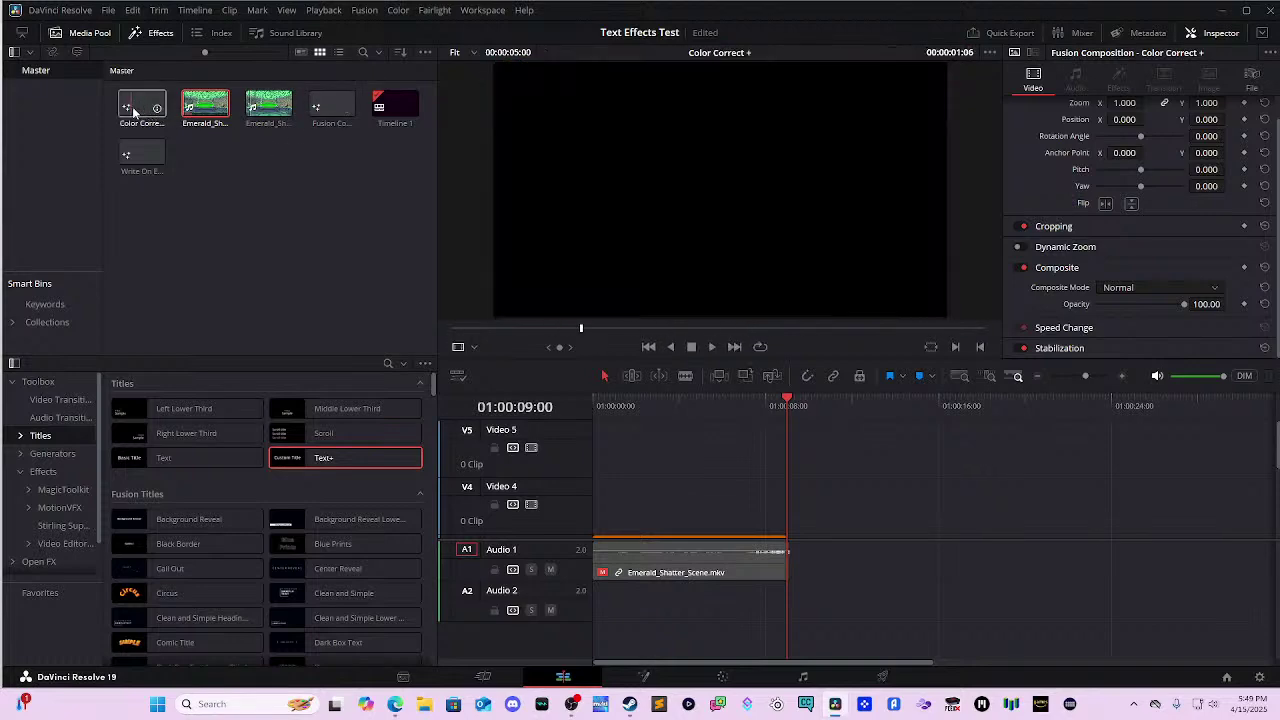
left_click_drag(138, 112, 250, 186)
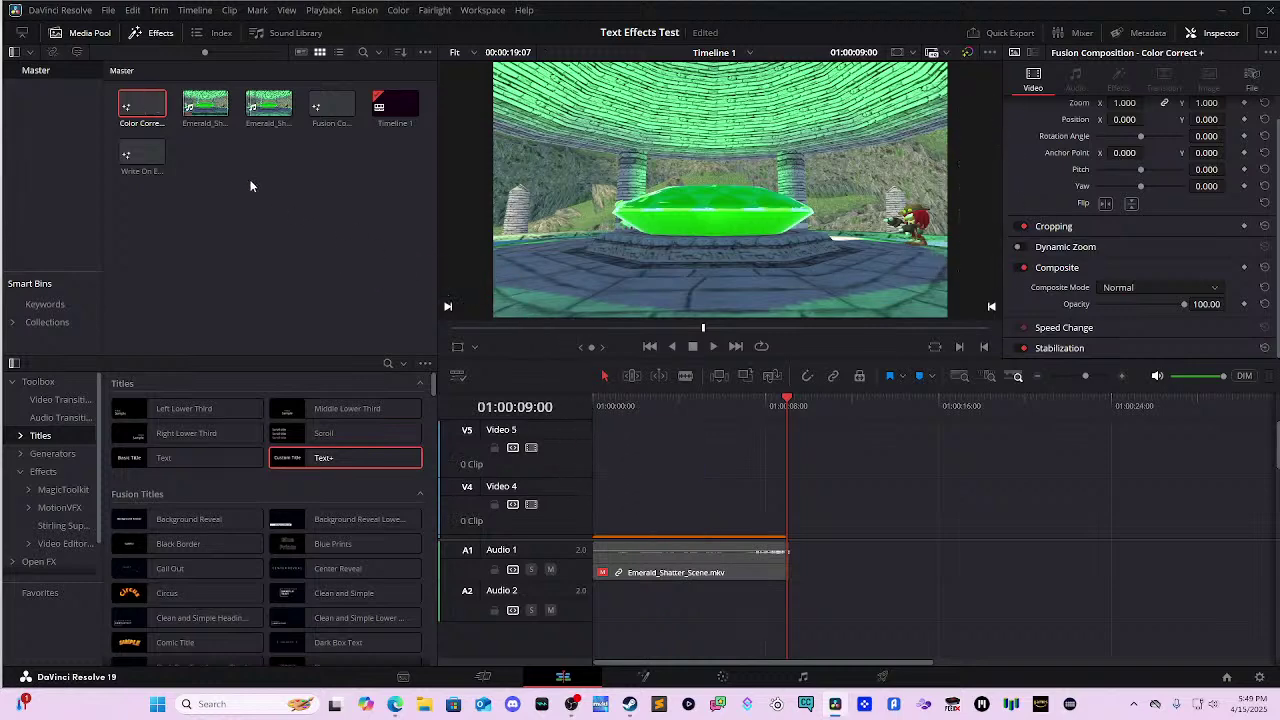
left_click_drag(333, 107, 582, 484)
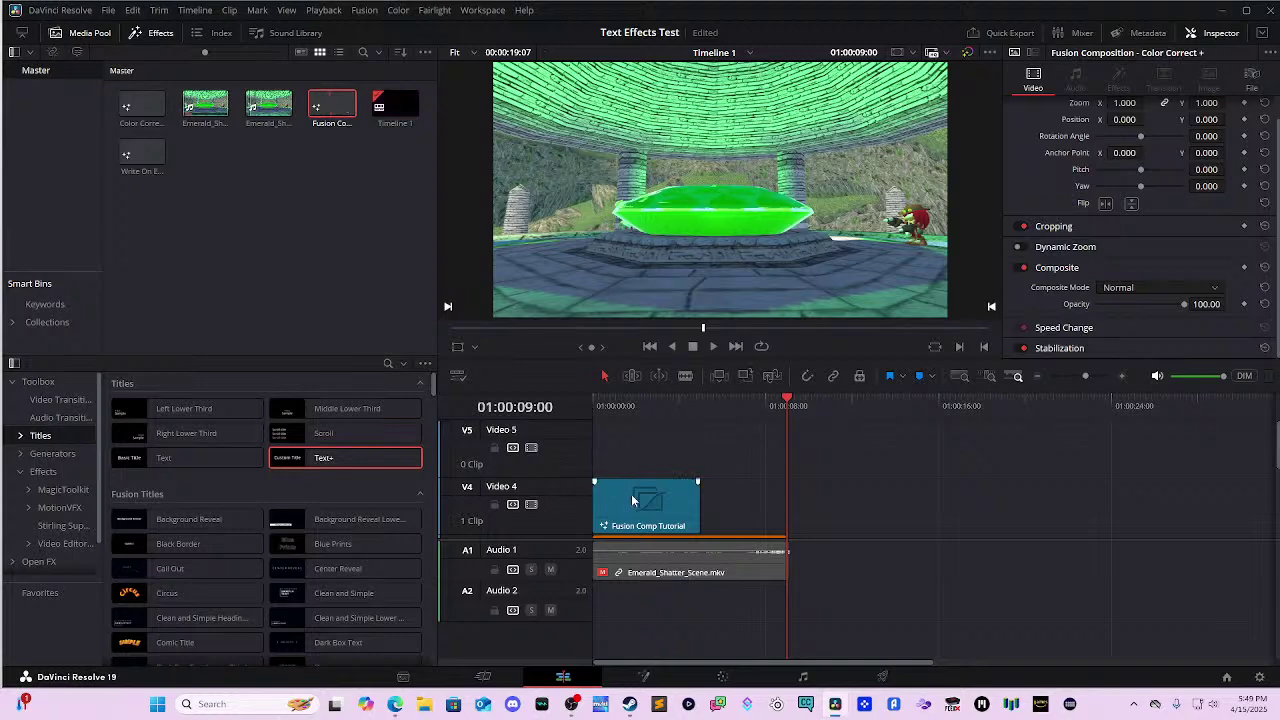
- Try scaling the Fusion Comp Tutorial clip to a zoom of 0.9 at 01:00:01:05, and undo the zoom changes
left_click_drag(739, 400, 618, 400)
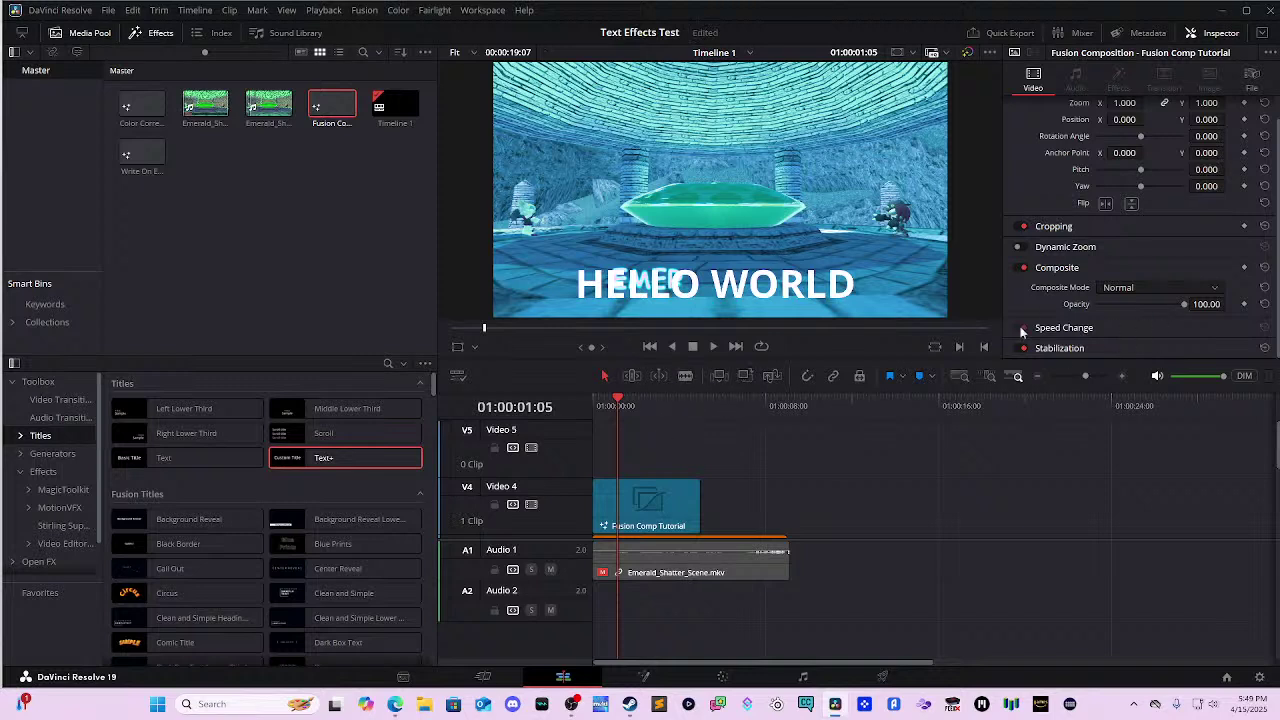
left_click(642, 503)
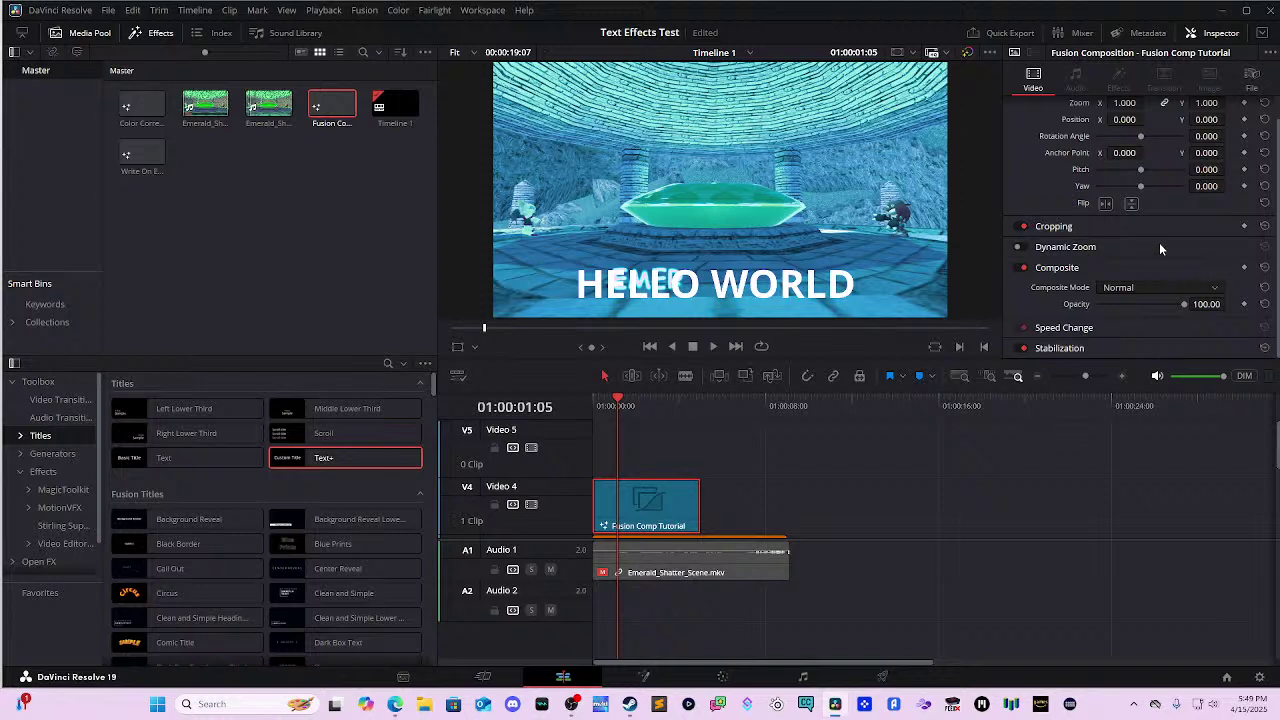
scroll(1160, 248, "up", 1)
double_click(1206, 126)
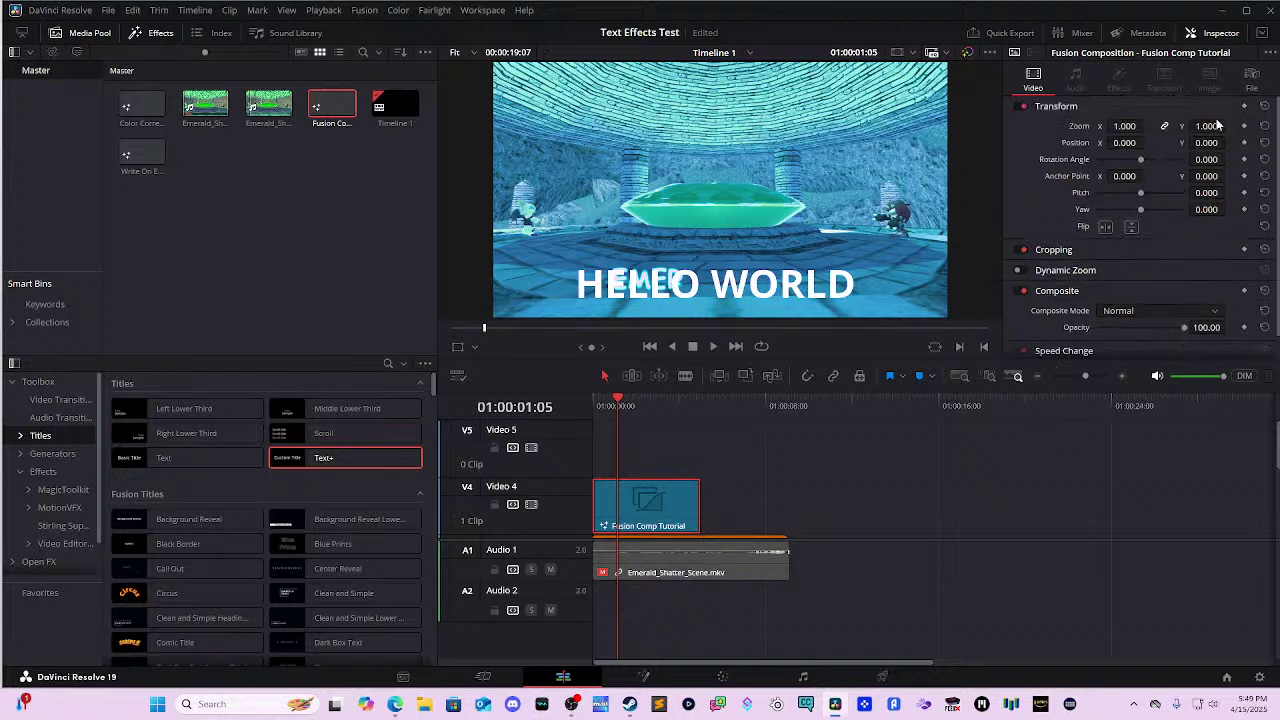
type("0.73")
key("Return")
type("0.9")
key("Return")
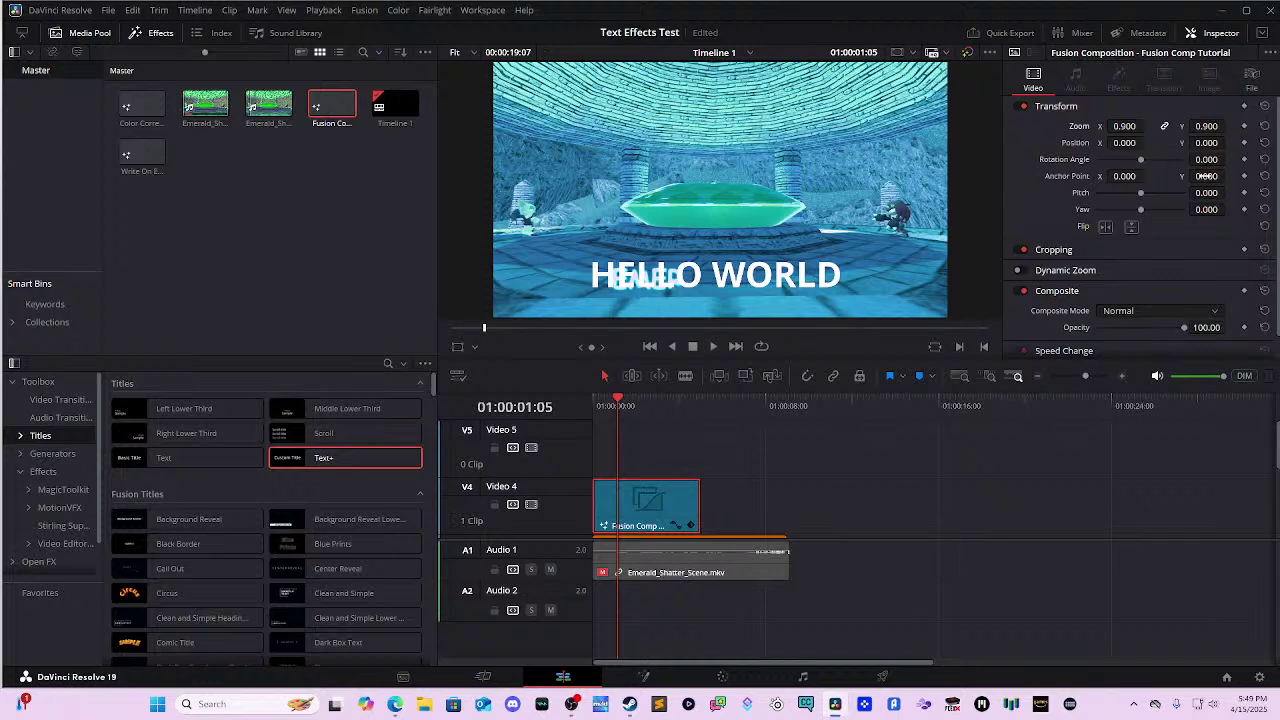
key("ctrl+z")
key("ctrl+z")
- Set the Fusion Comp Tutorial clip's vertical position to 792, and play the timeline from the start to about 01:00:02:17
left_click_drag(1206, 142, 1233, 142)
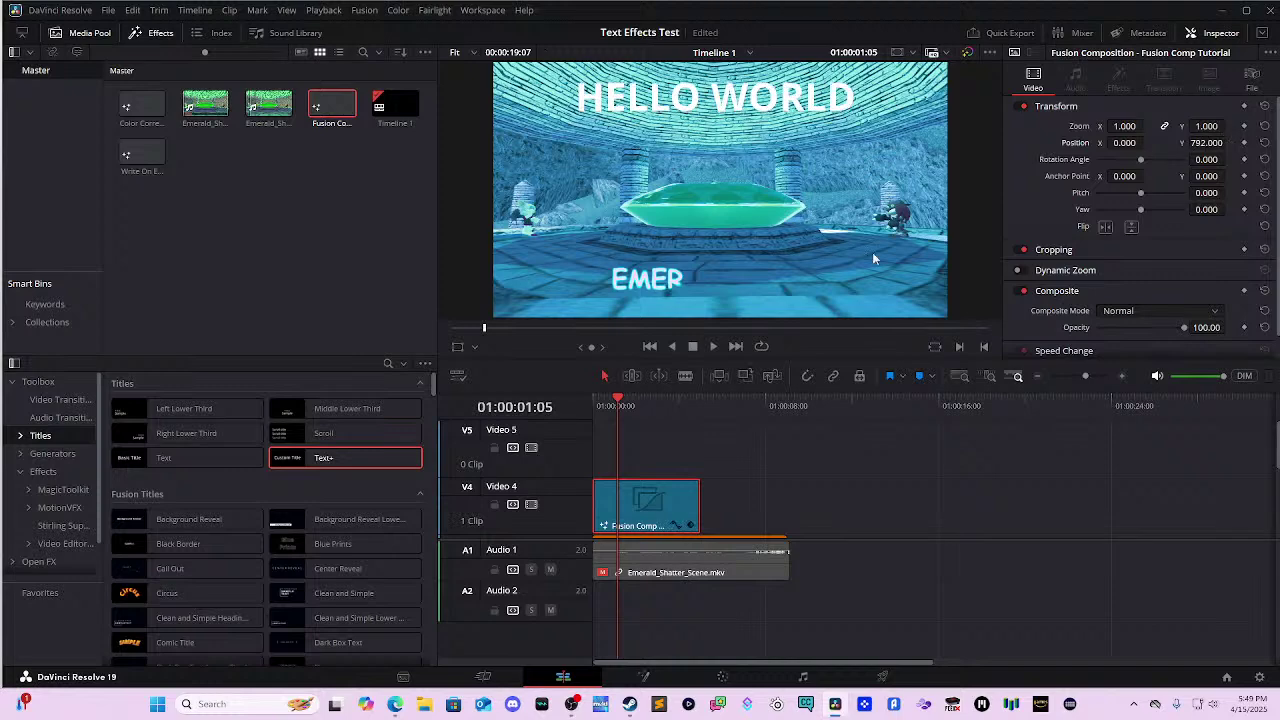
left_click_drag(601, 408, 590, 409)
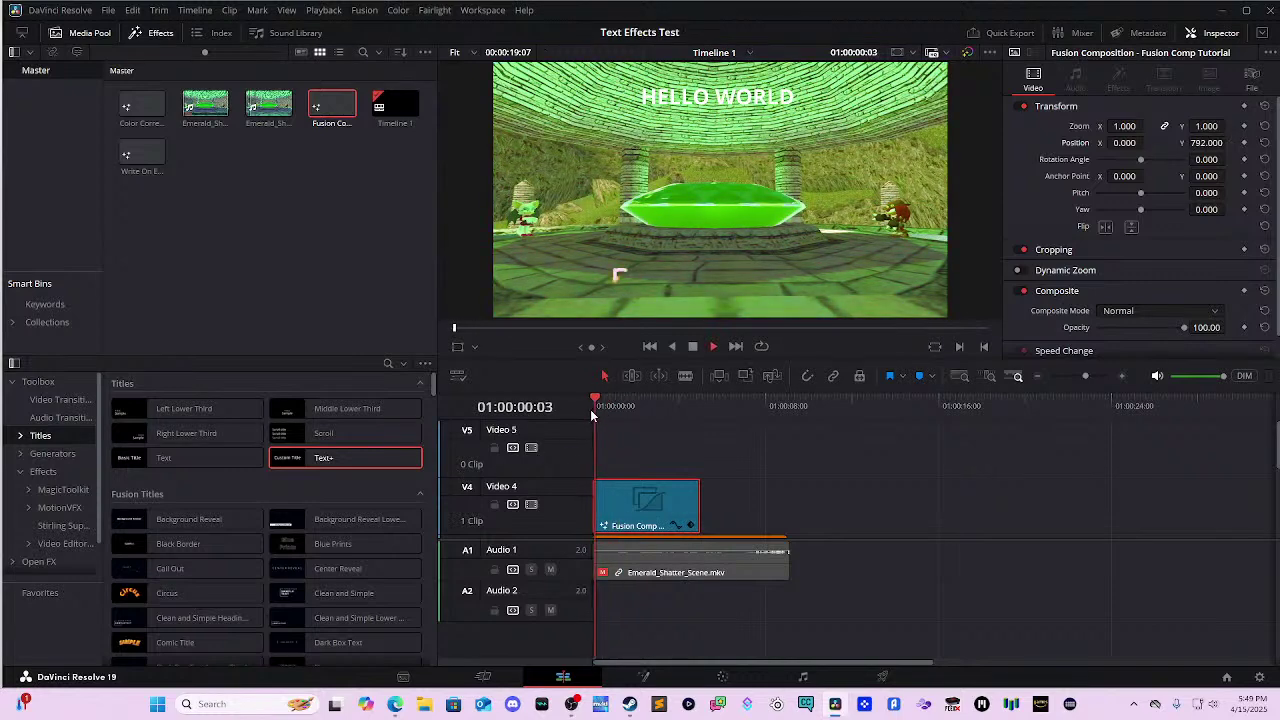
key("space")
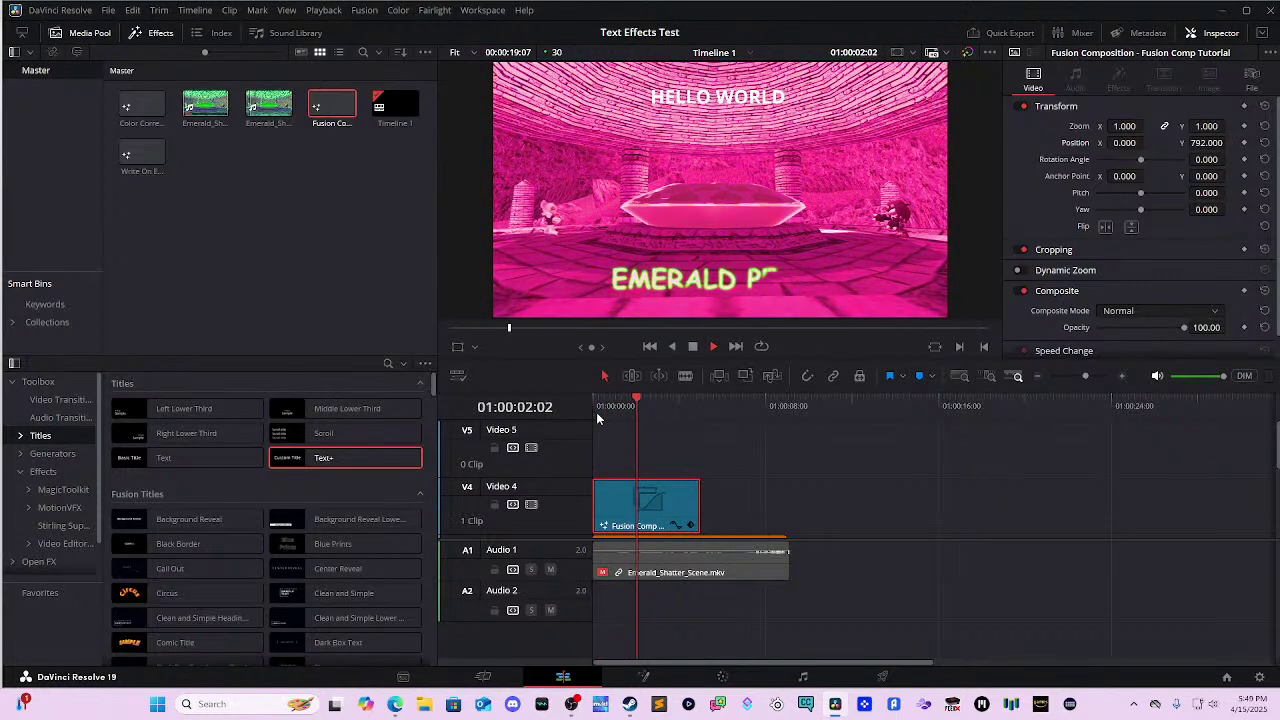
key("space")
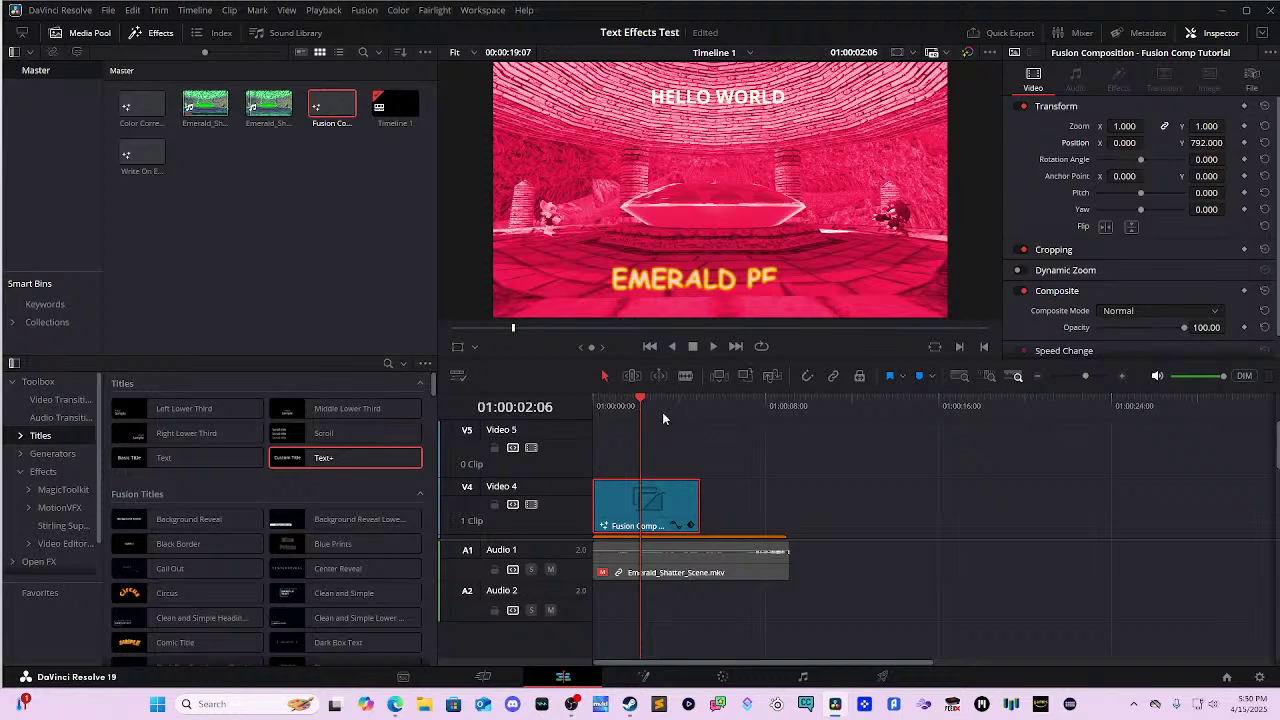
left_click_drag(645, 401, 649, 446)
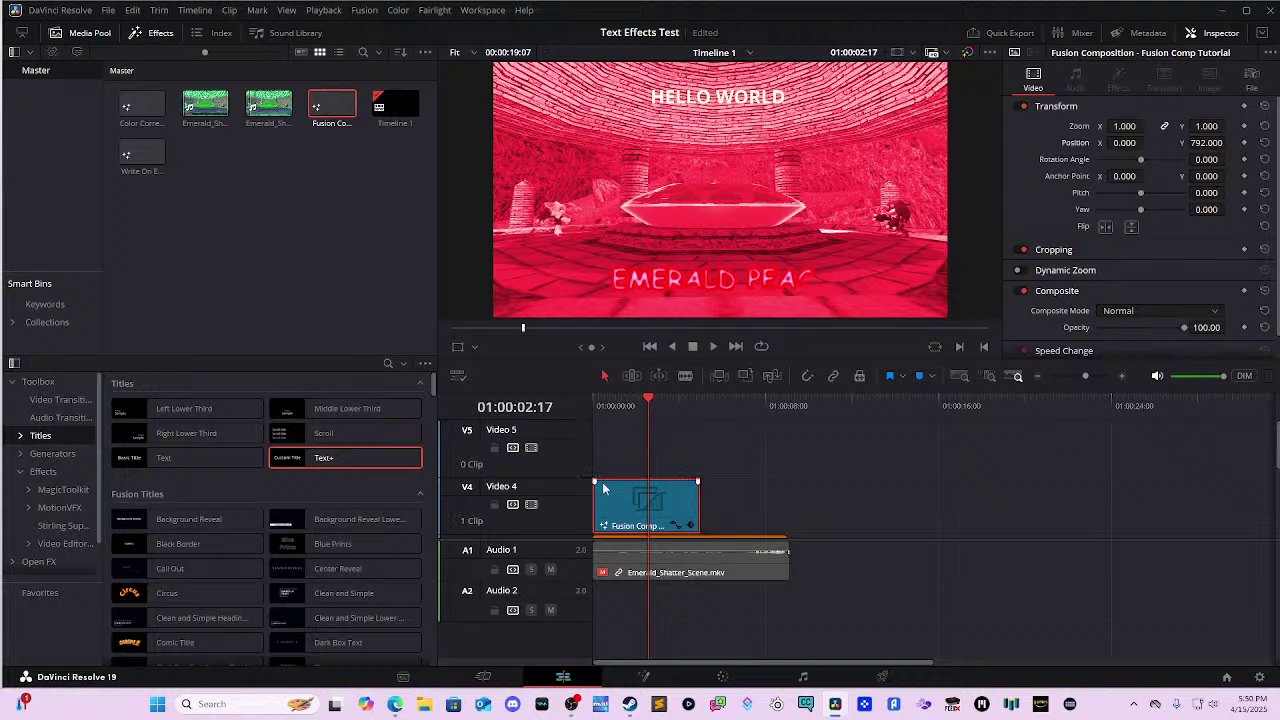
- Move the Fusion Comp Tutorial clip along Video 4 to start at about 01:00:14:06, preview it, and undo the latest timeline edits
key("ctrl+z")
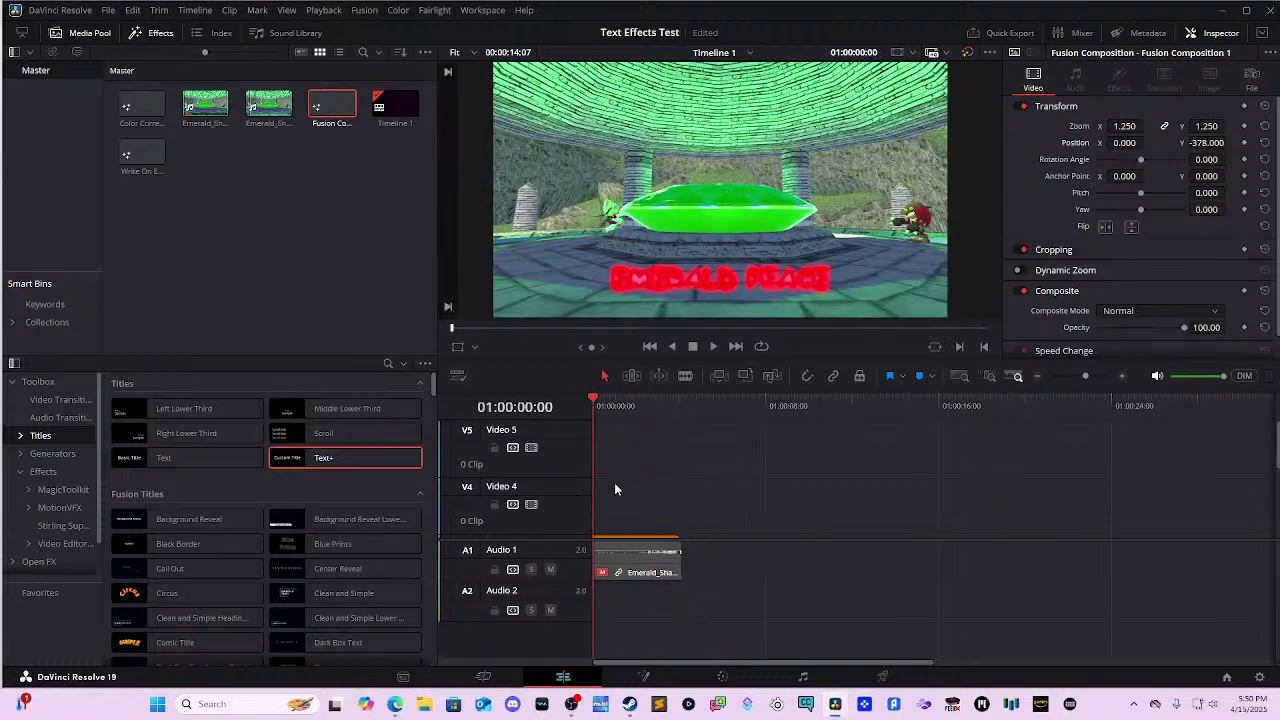
key("ctrl+shift+z")
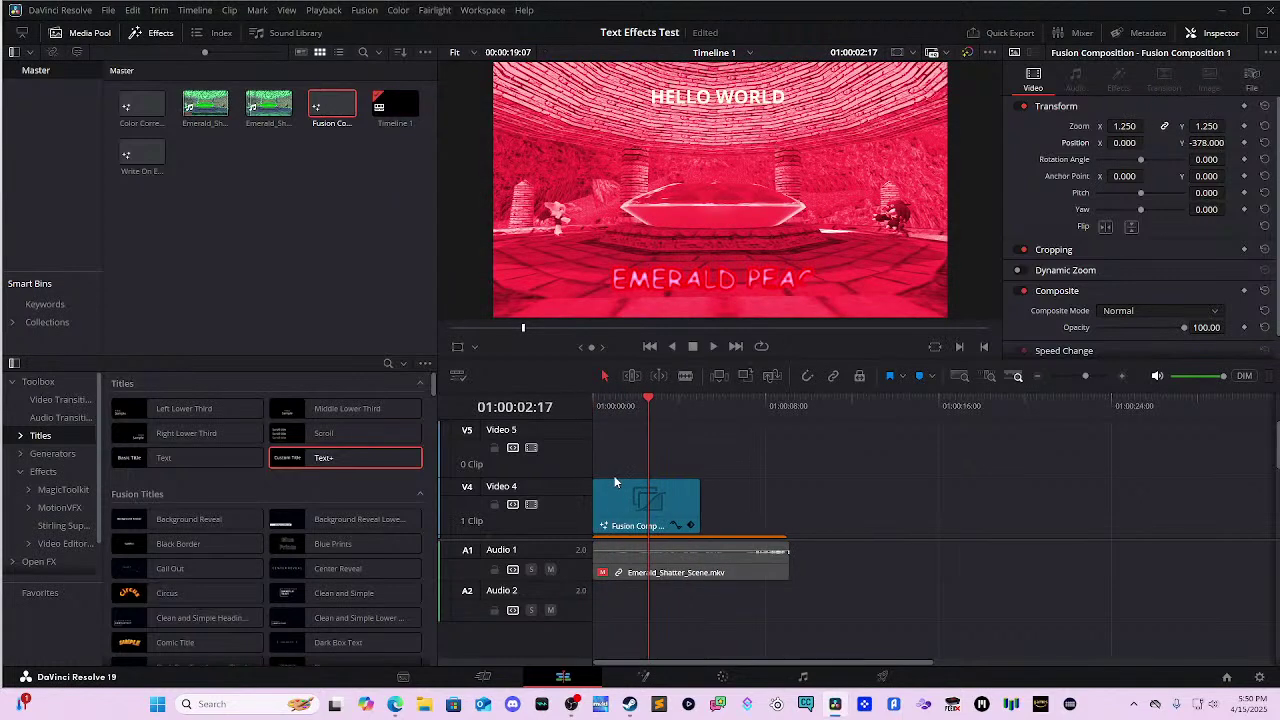
left_click_drag(691, 498, 998, 507)
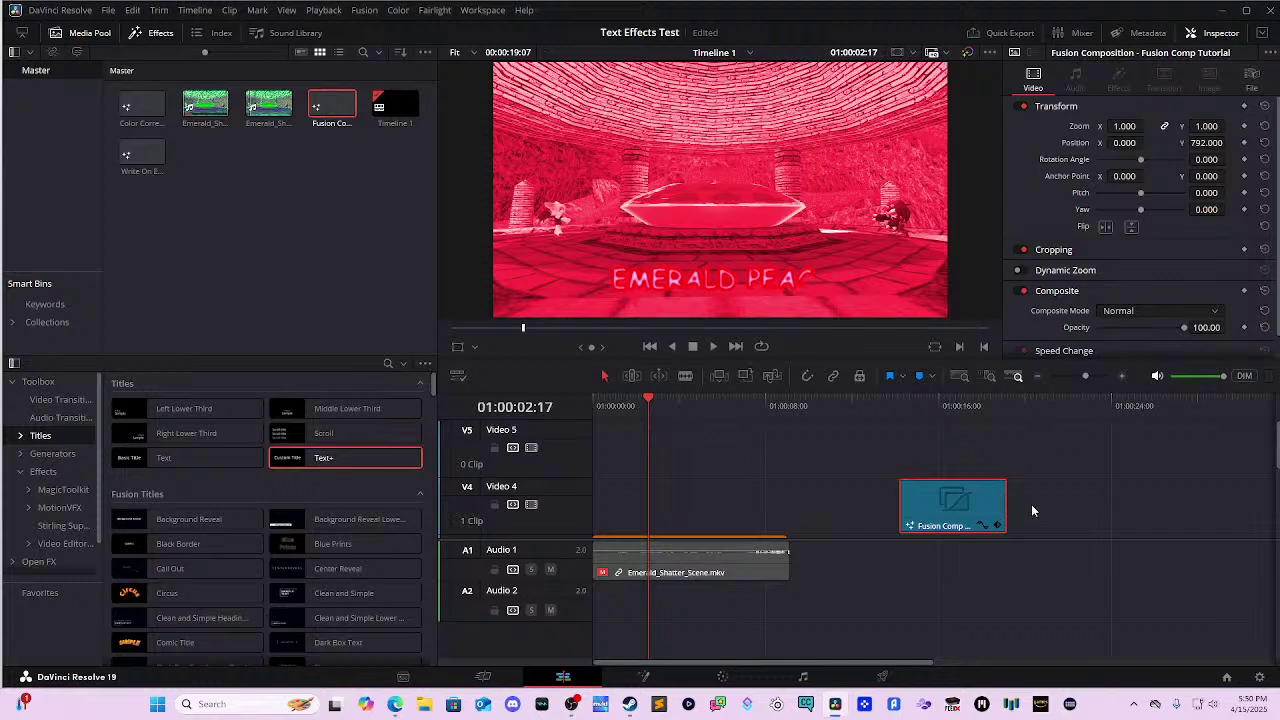
left_click(975, 406)
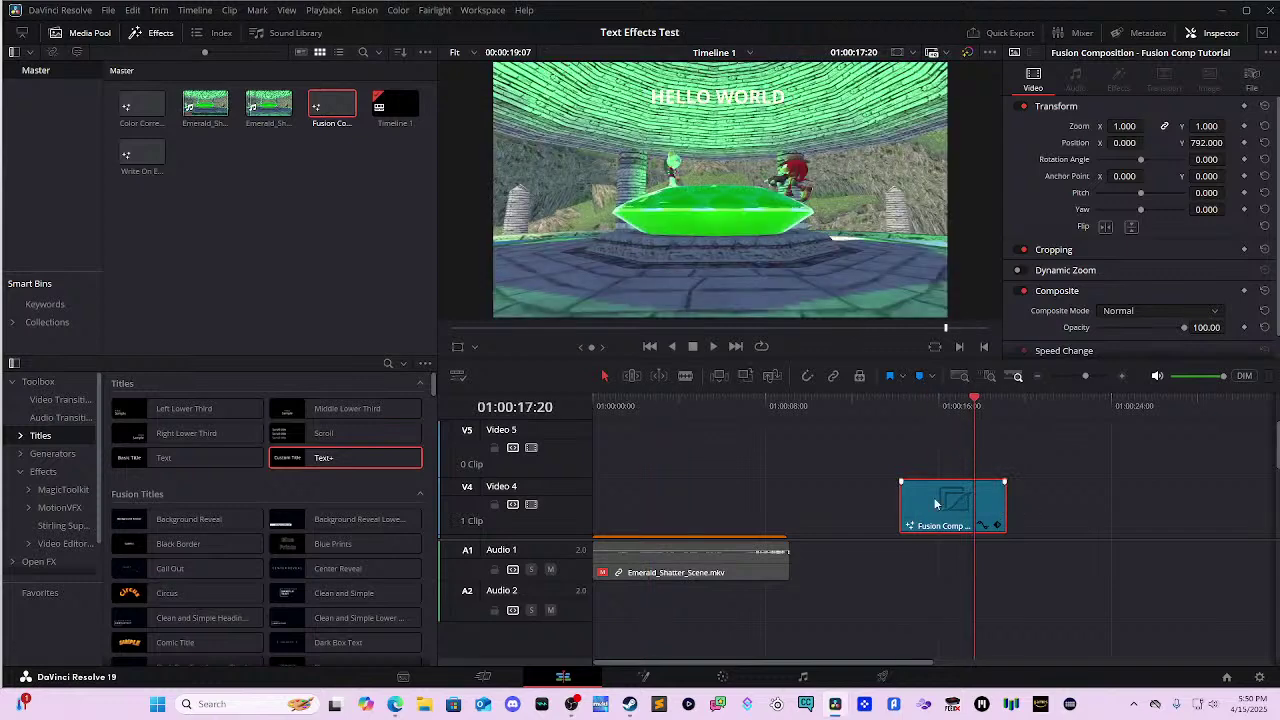
key("ctrl+z")
key("ctrl+z")
key("ctrl+z")
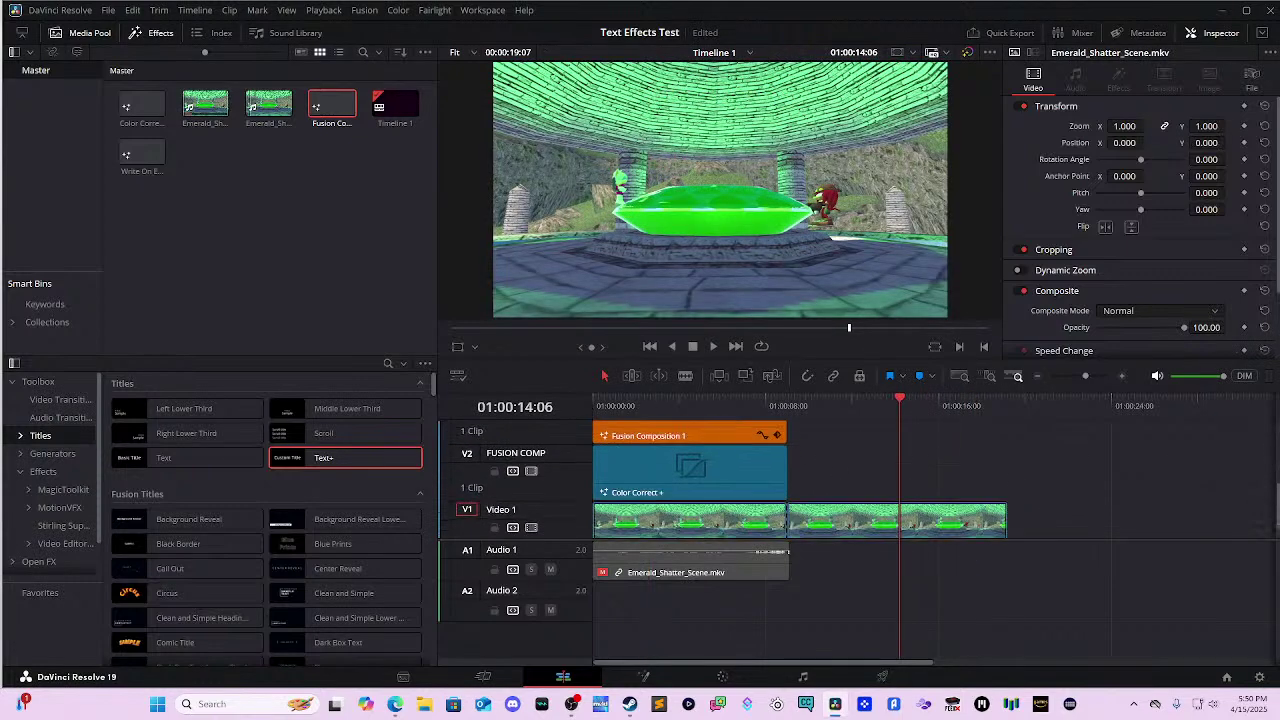
- Open the Fusion Composition 1 clip from the track above Color Correct + on the Fusion page at 01:00:06:05
scroll(801, 542, "up", 1)
left_click_drag(838, 403, 726, 400)
left_click(702, 493)
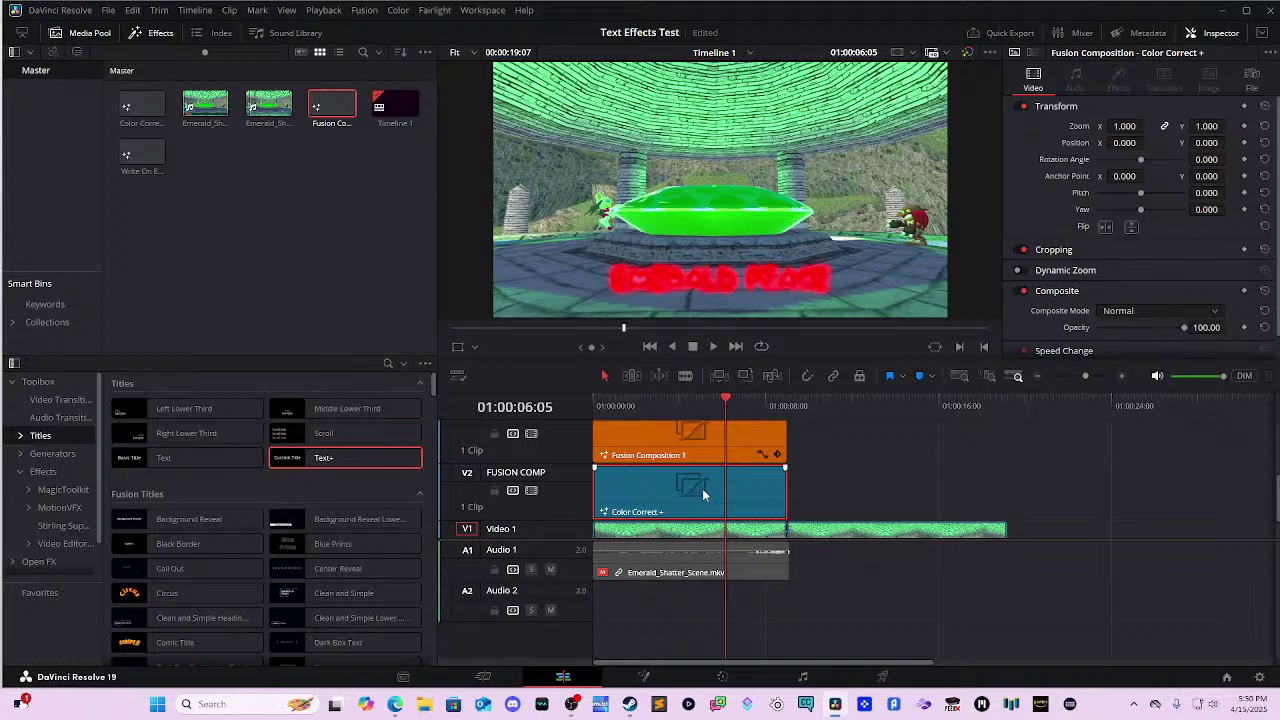
left_click(680, 453)
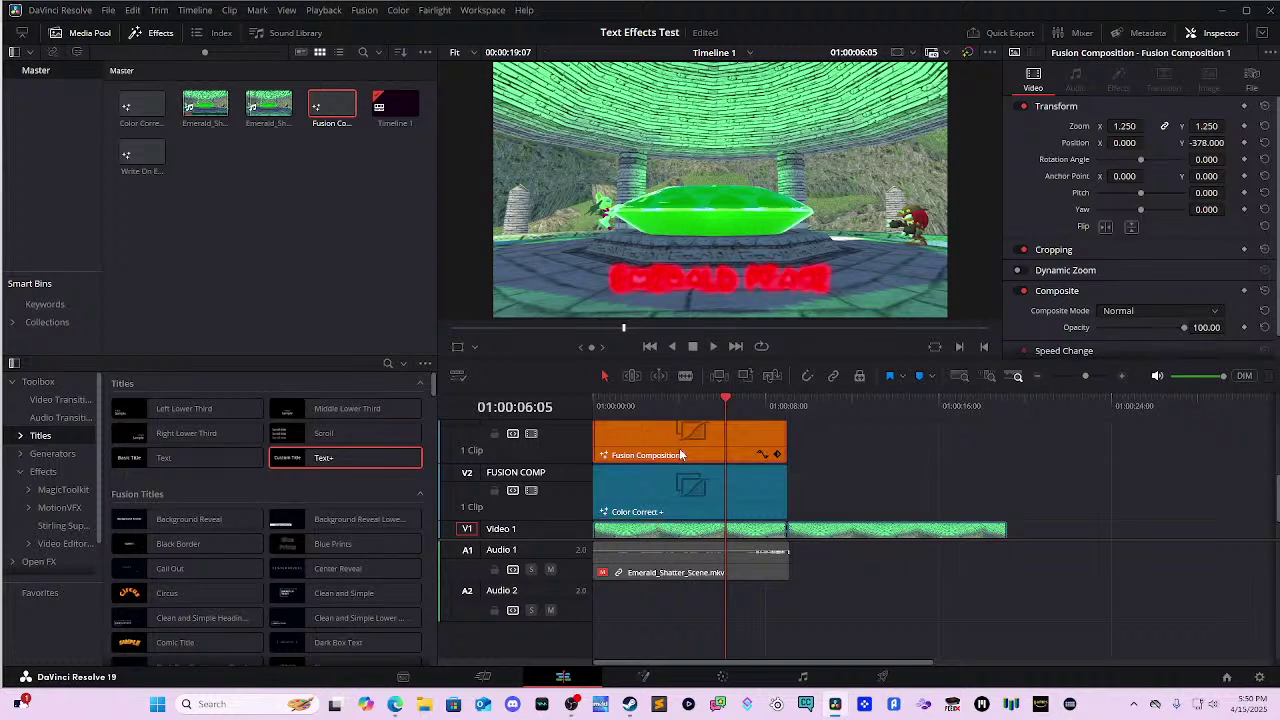
left_click(643, 677)
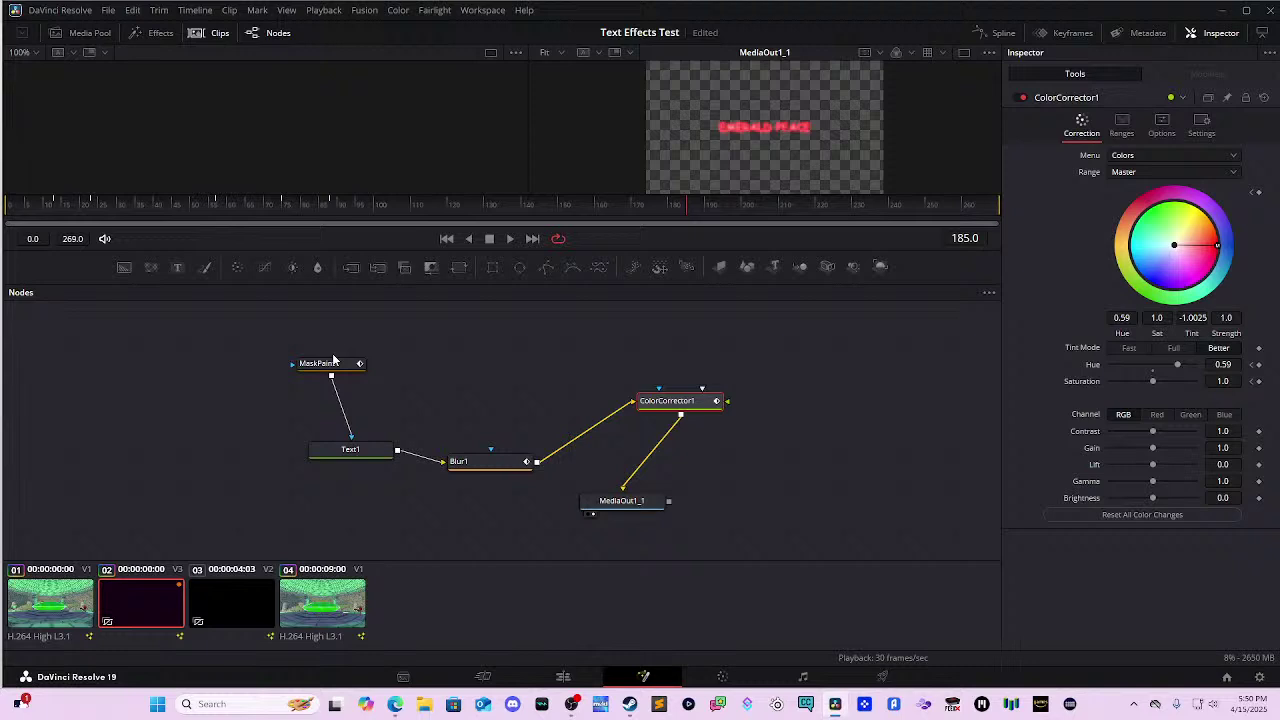
- Rearrange the node graph left to right as Text1, Blur1, ColorCorrector1 and MediaOut1_1, with MaskPaint1 below Text1
left_click_drag(325, 364, 192, 458)
left_click_drag(331, 457, 205, 404)
left_click_drag(478, 466, 318, 368)
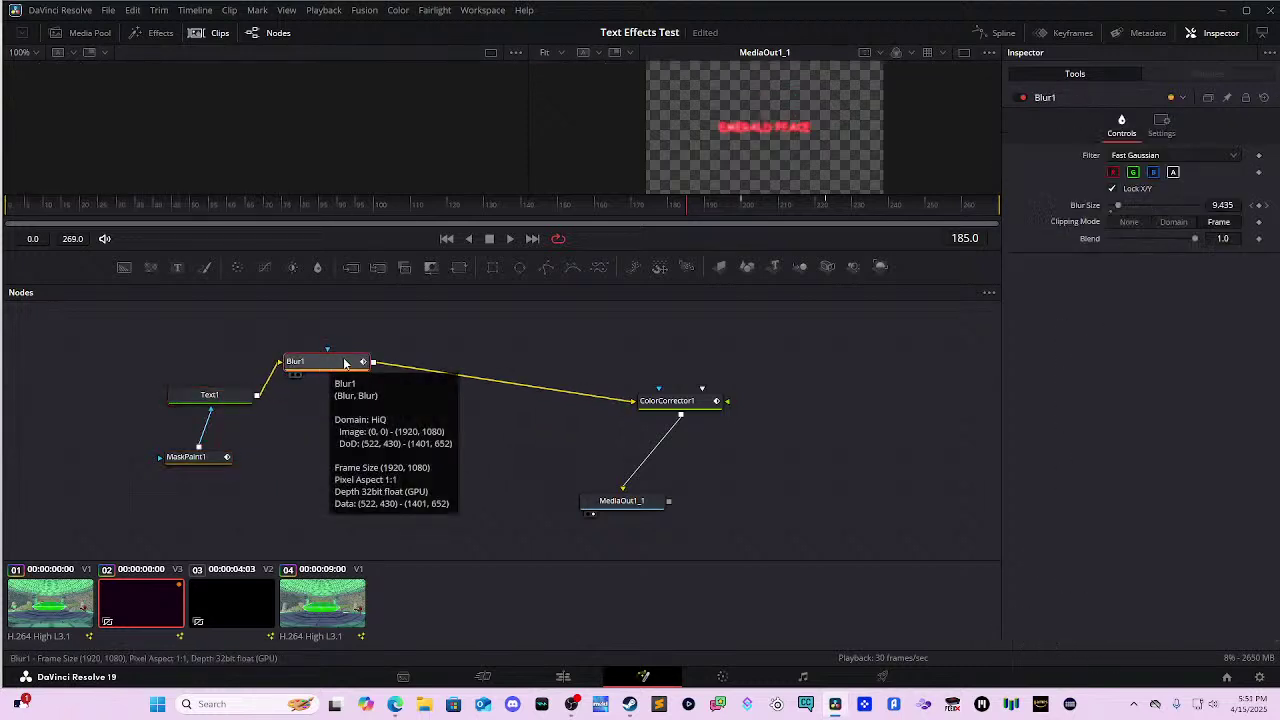
left_click_drag(678, 397, 449, 375)
left_click_drag(643, 505, 652, 388)
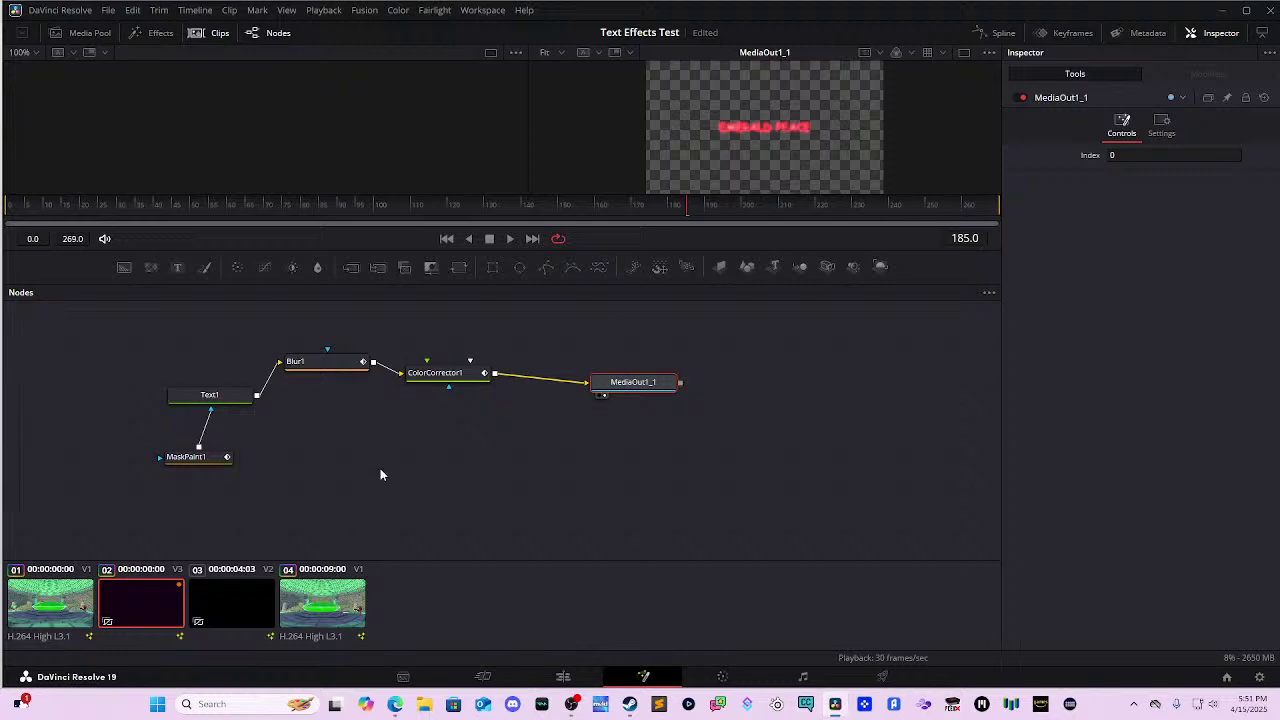
- Inspect the settings of MaskPaint1, Text1, Blur1 and ColorCorrector1 one after another along the node chain
left_click(193, 458)
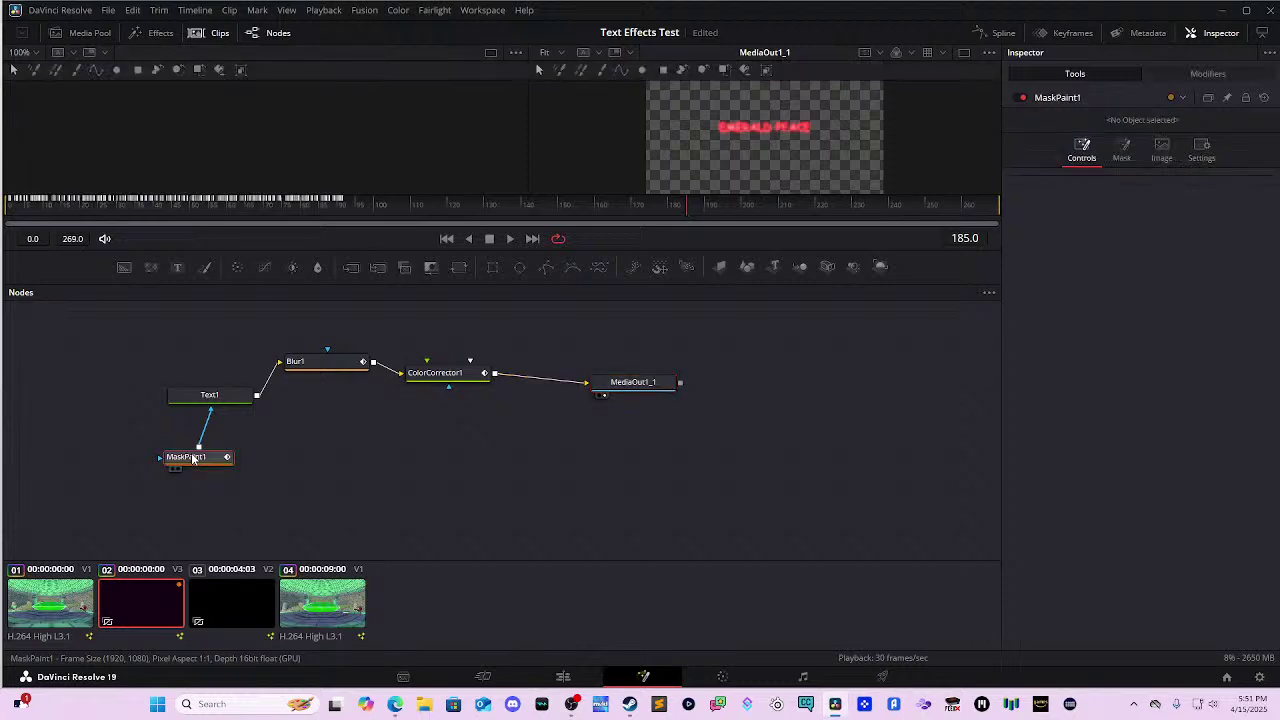
left_click(211, 400)
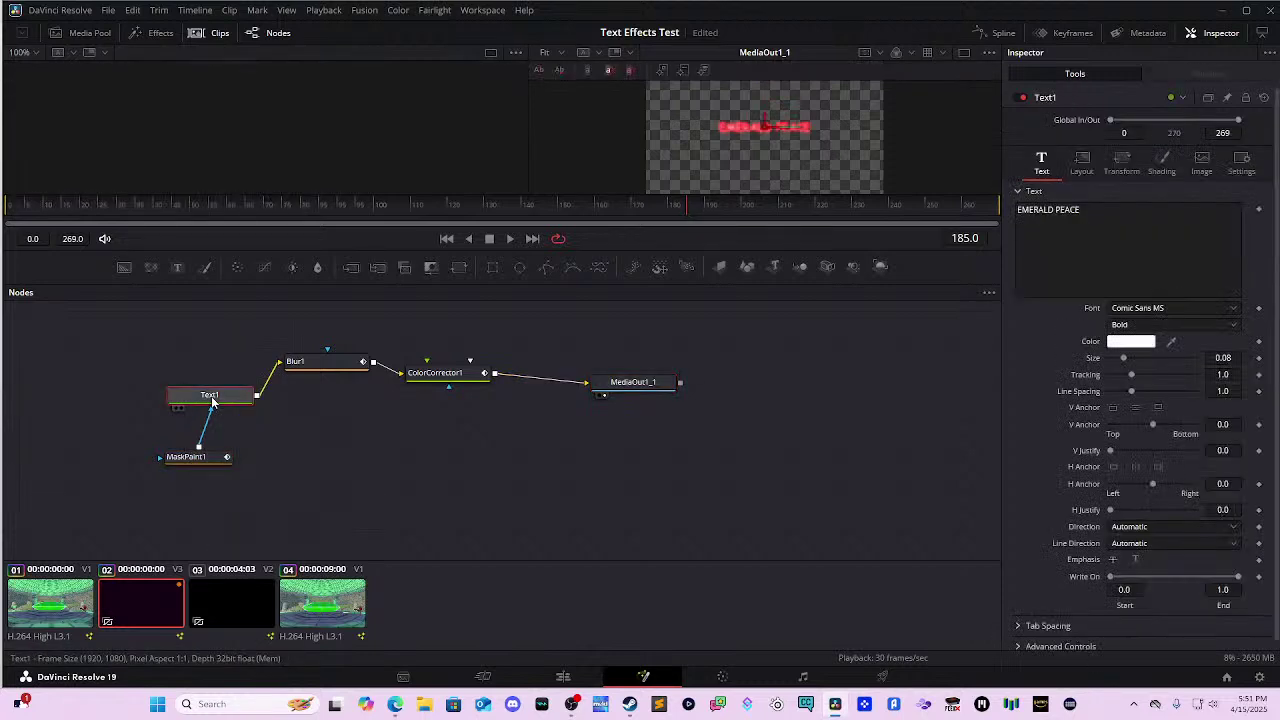
left_click(308, 368)
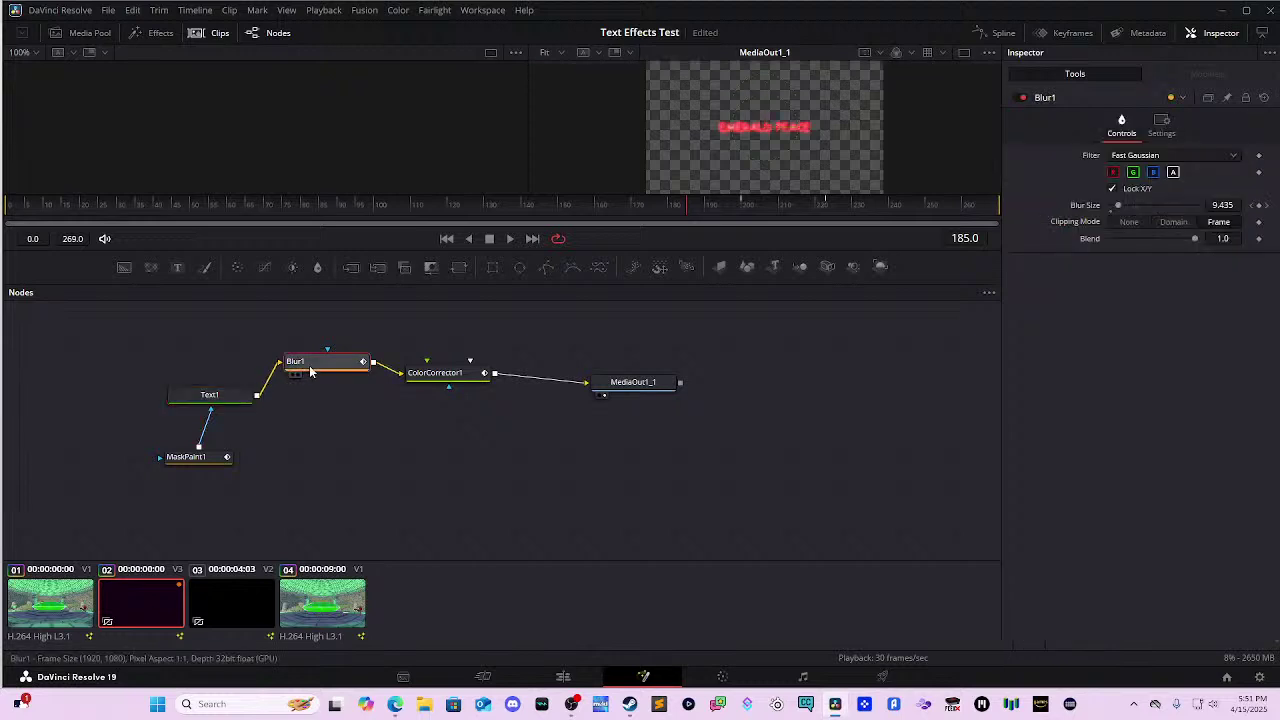
left_click(447, 374)
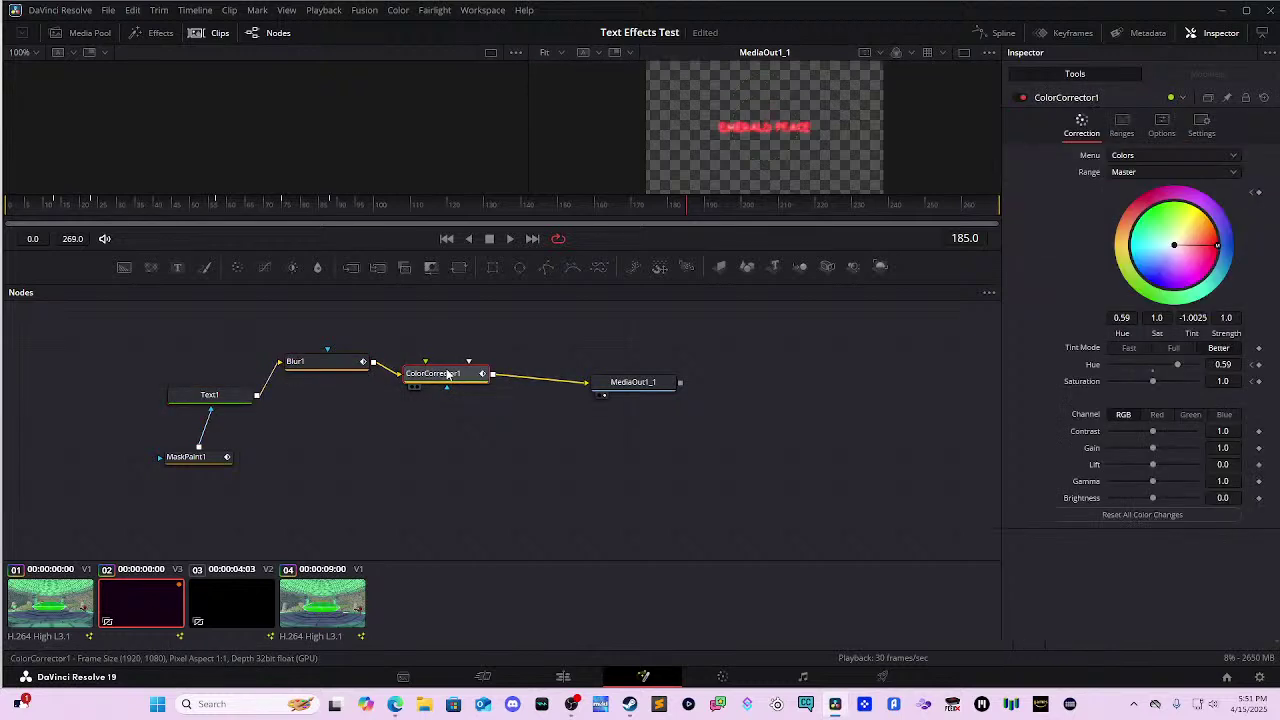
mouse_move(448, 376)
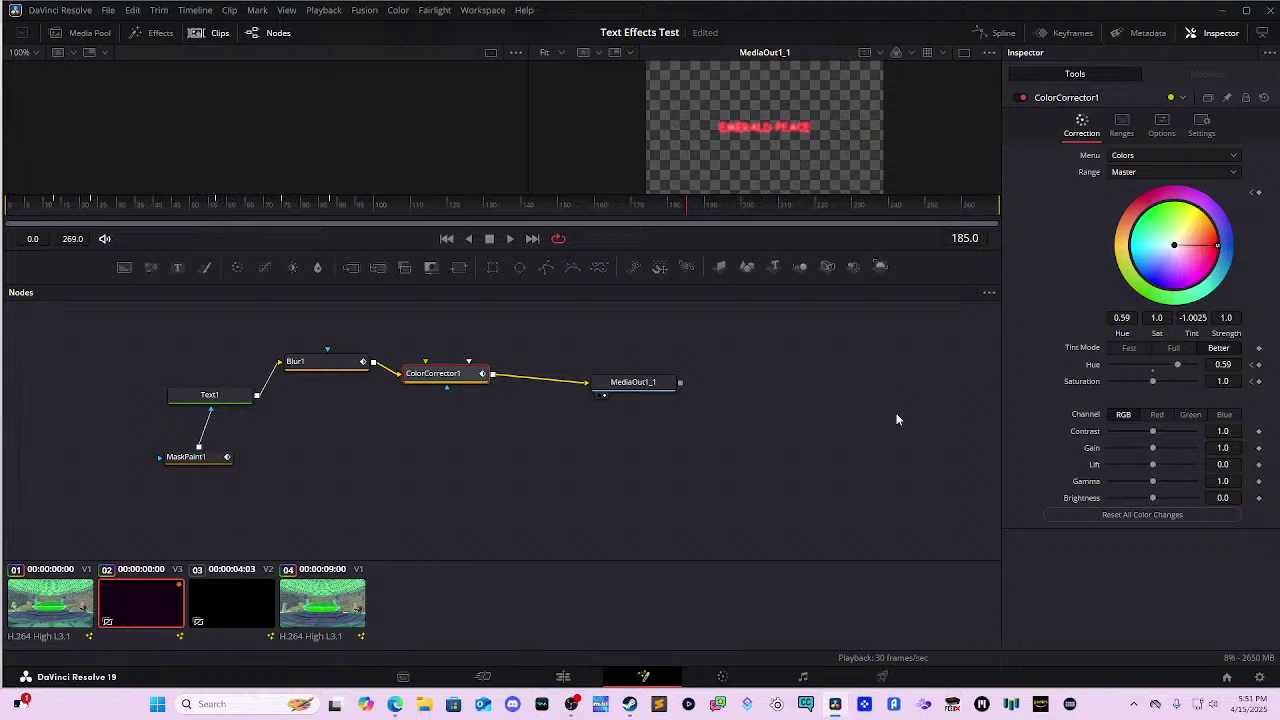
- Look over the Fairlight page, and scrub the timeline back to about 01:00:05:00 on the Cut page
left_click(814, 684)
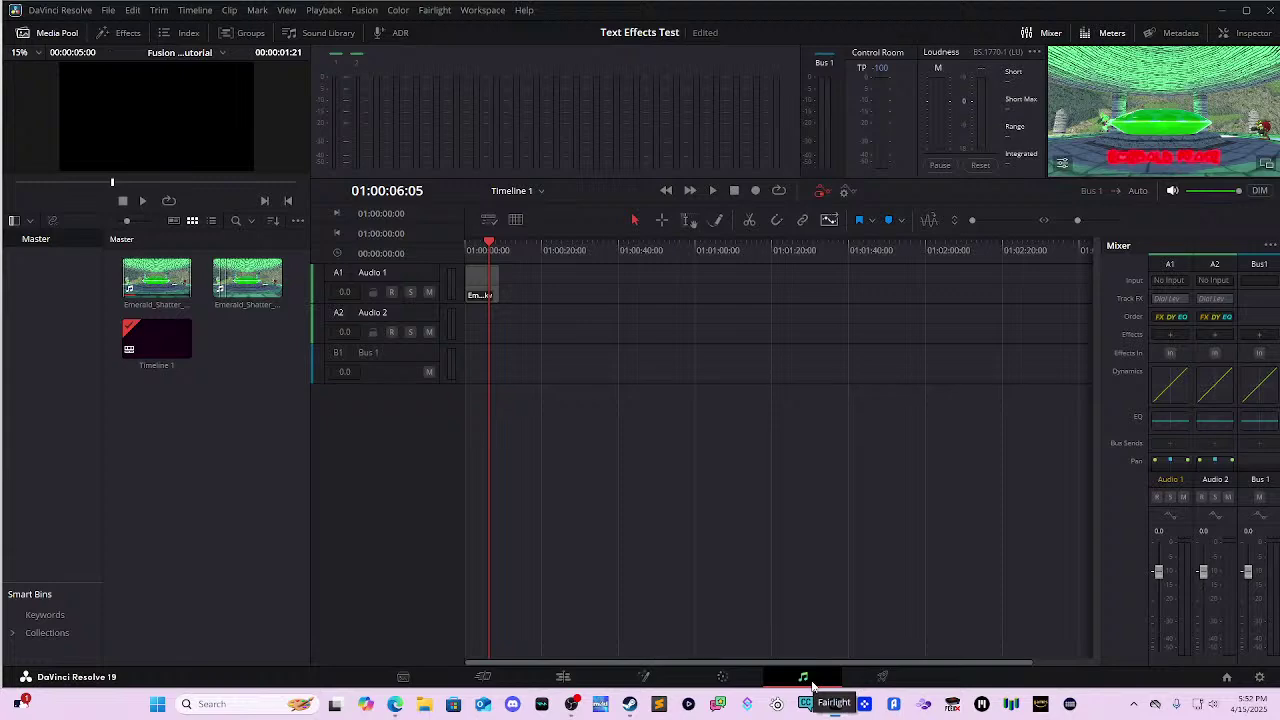
left_click(487, 678)
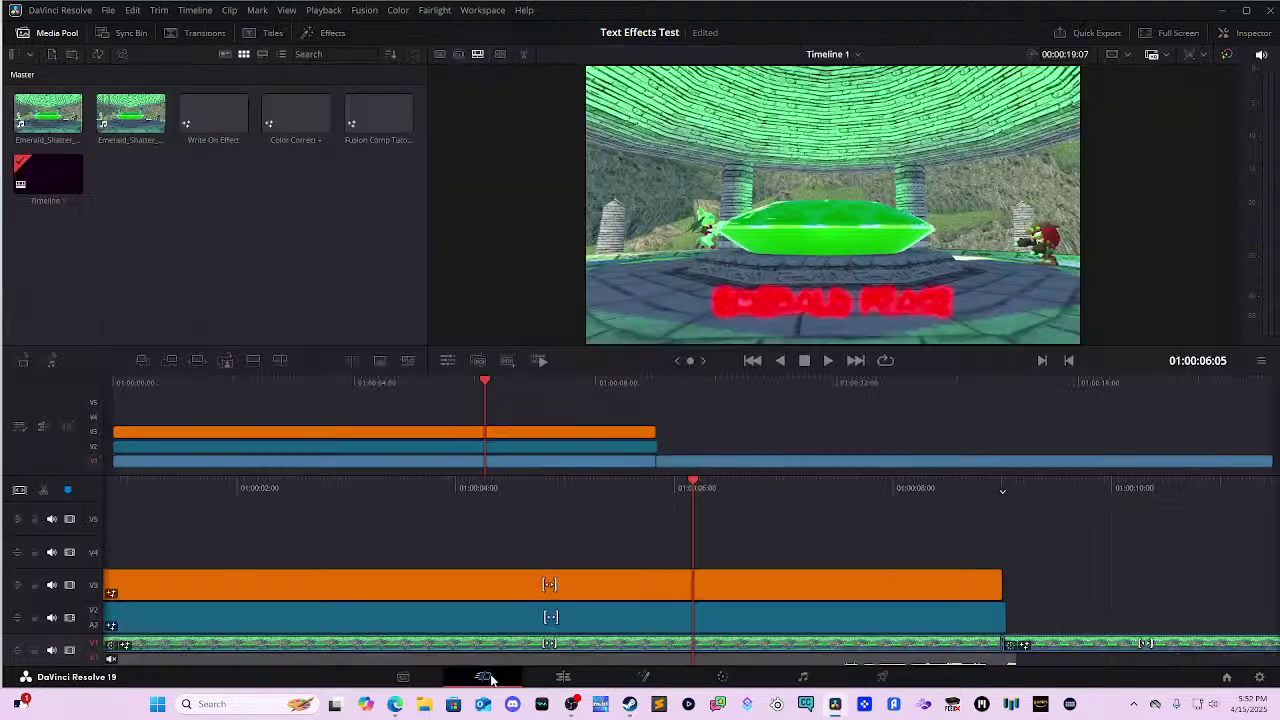
left_click_drag(624, 490, 869, 566)
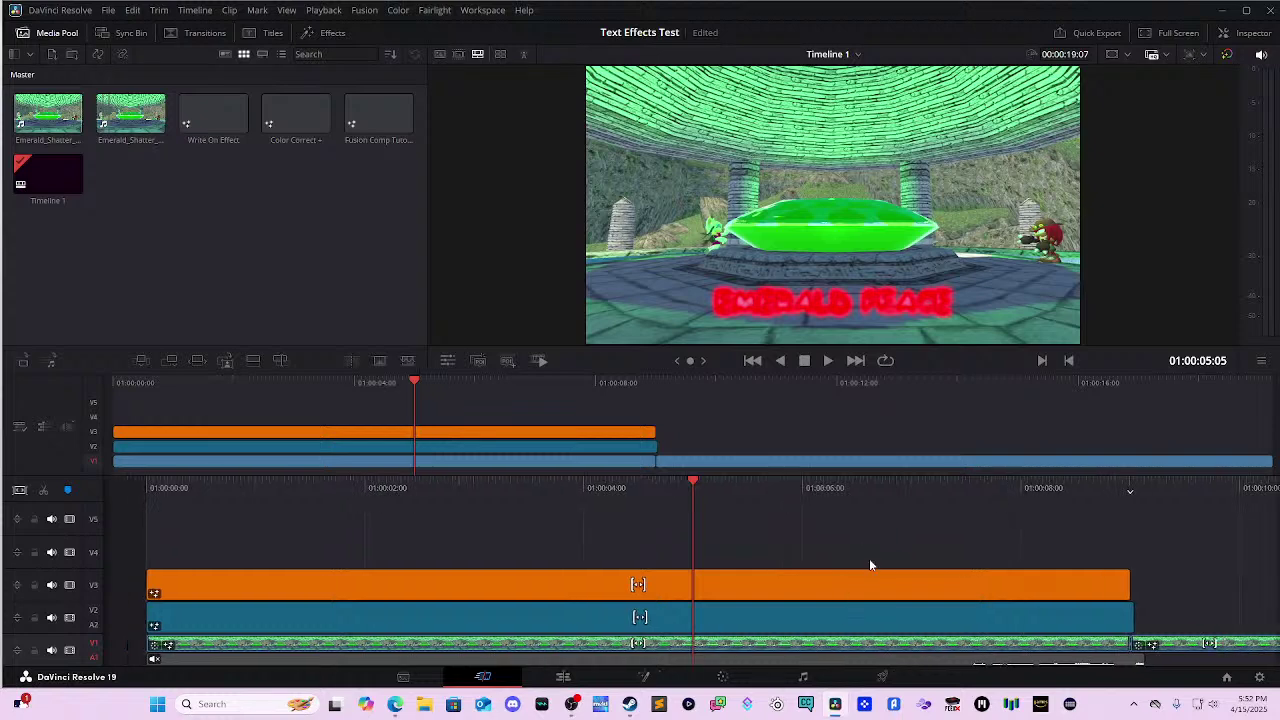
left_click(600, 656)
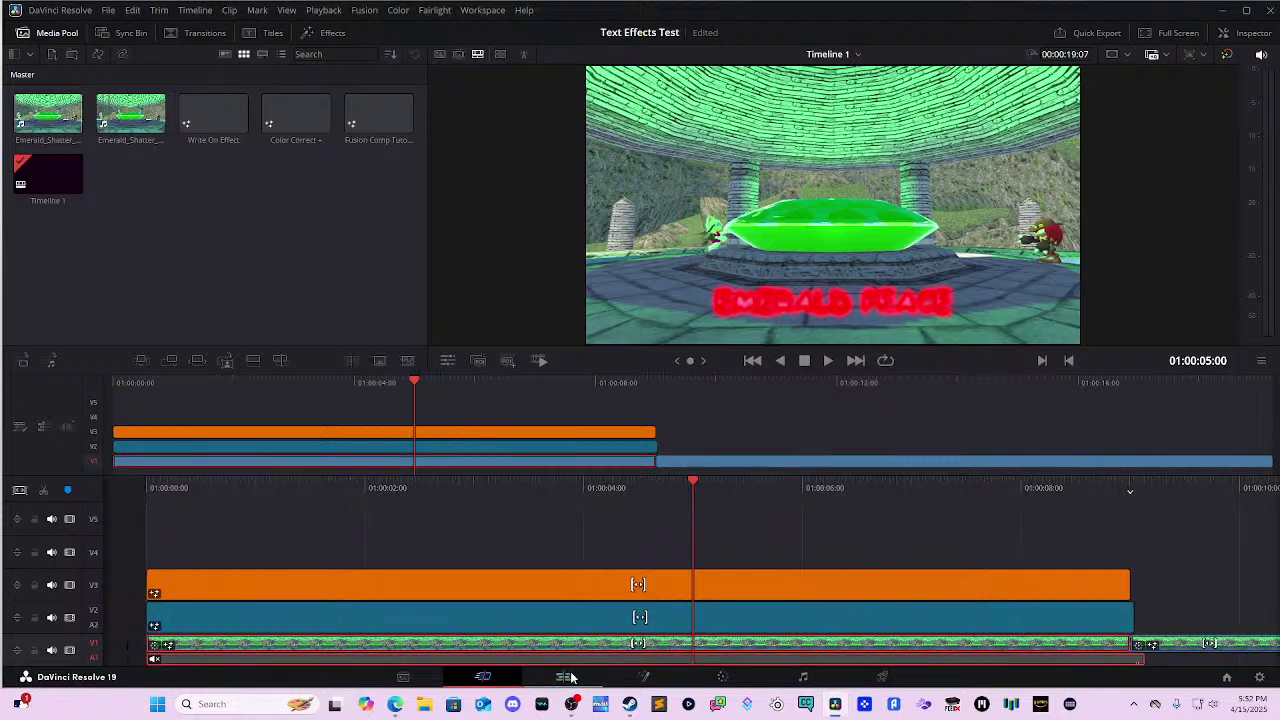
- On the Edit page, enable the Emerald_Shatter_Scene.mkv audio clip on Audio 1 and extend it to the end of the Video 1 footage
left_click(566, 677)
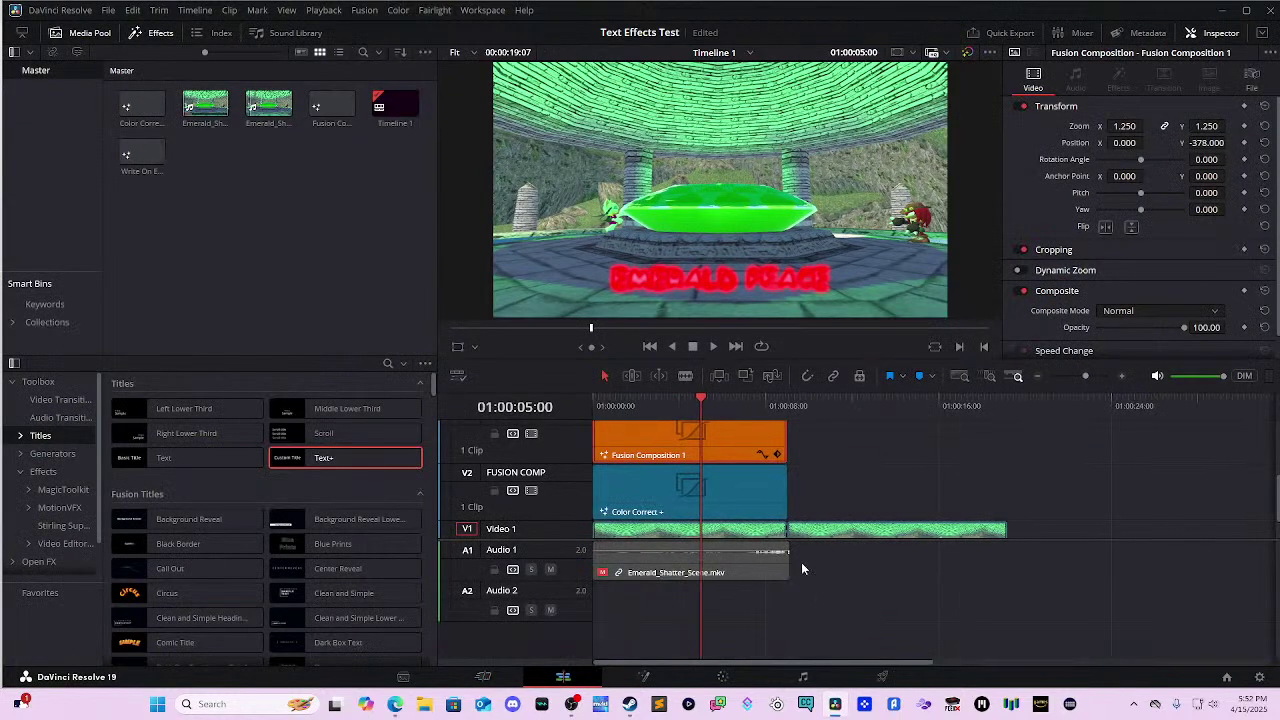
left_click(761, 558)
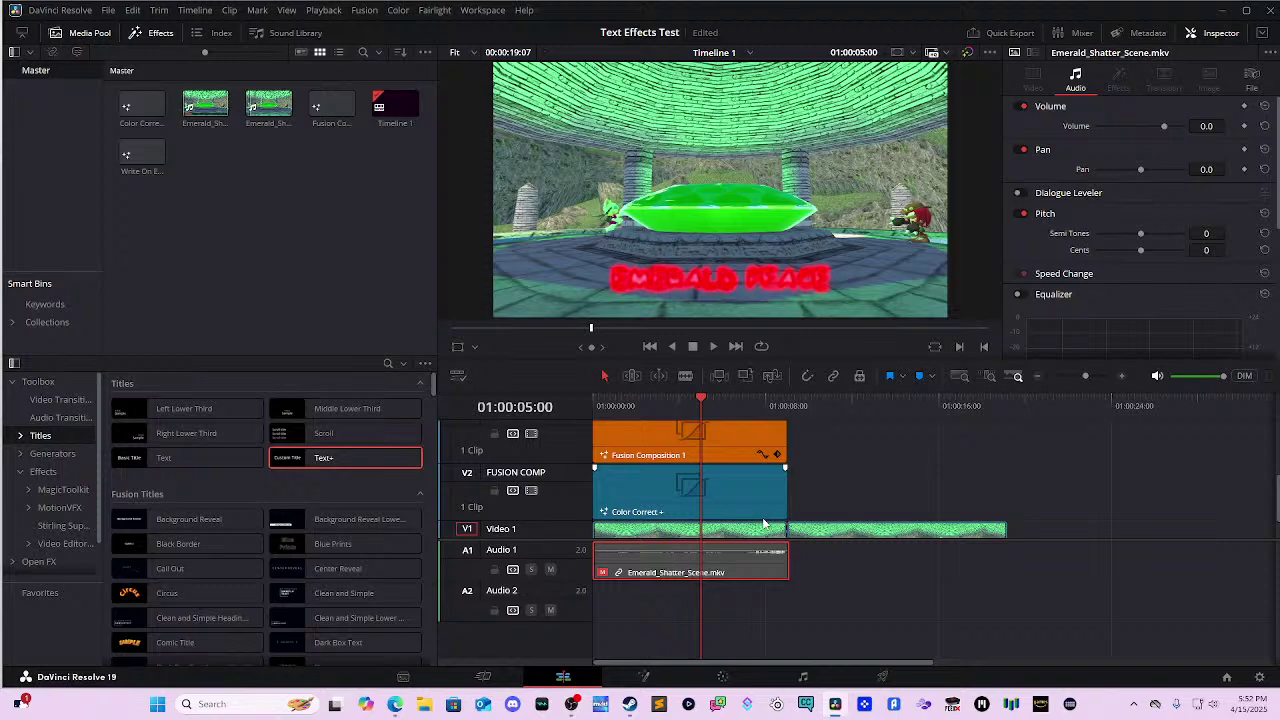
key("d")
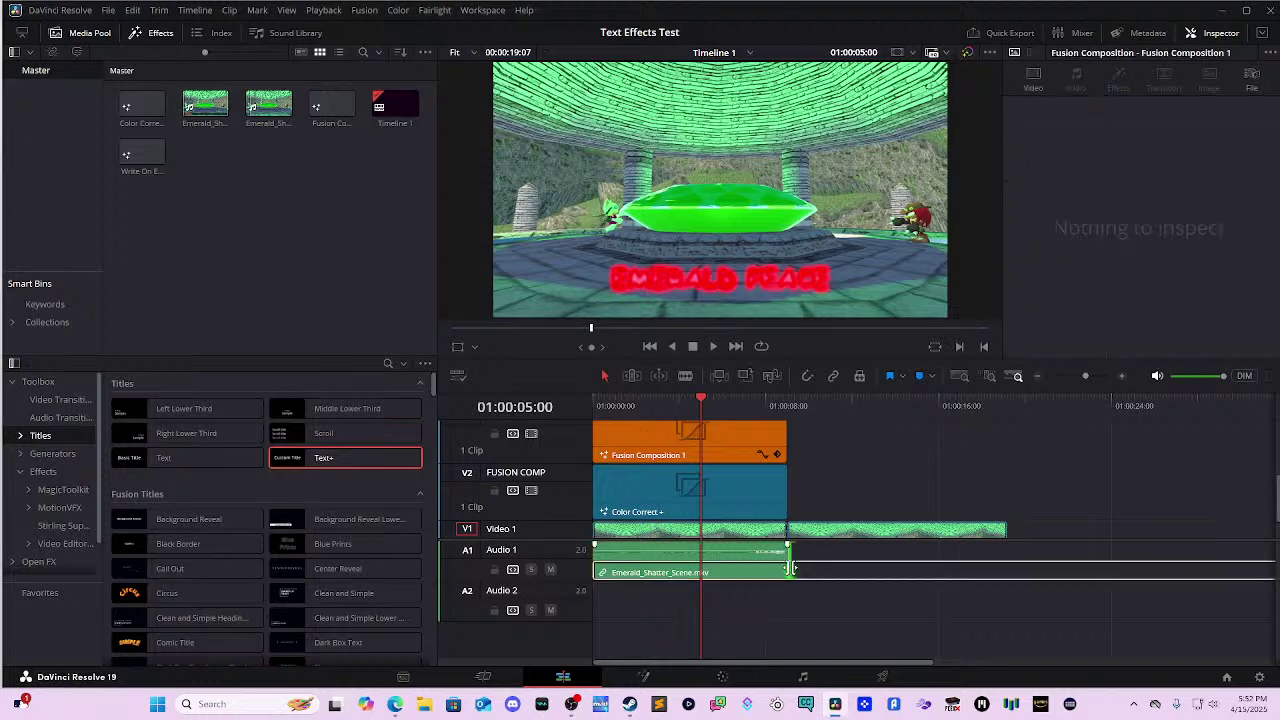
left_click_drag(791, 576, 1006, 576)
left_click(894, 569)
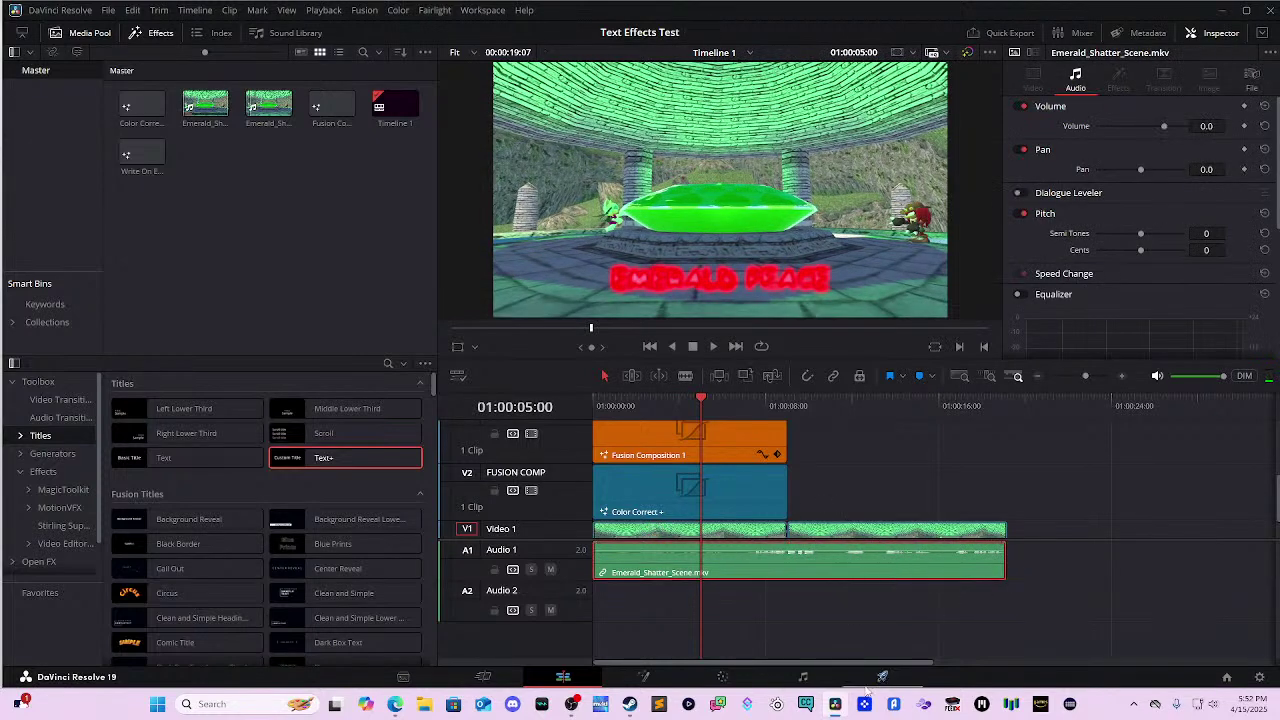
- Play the audio on the Fairlight page from 01:00:05:00 to about 01:00:08:24 to check the mixer levels
left_click(810, 681)
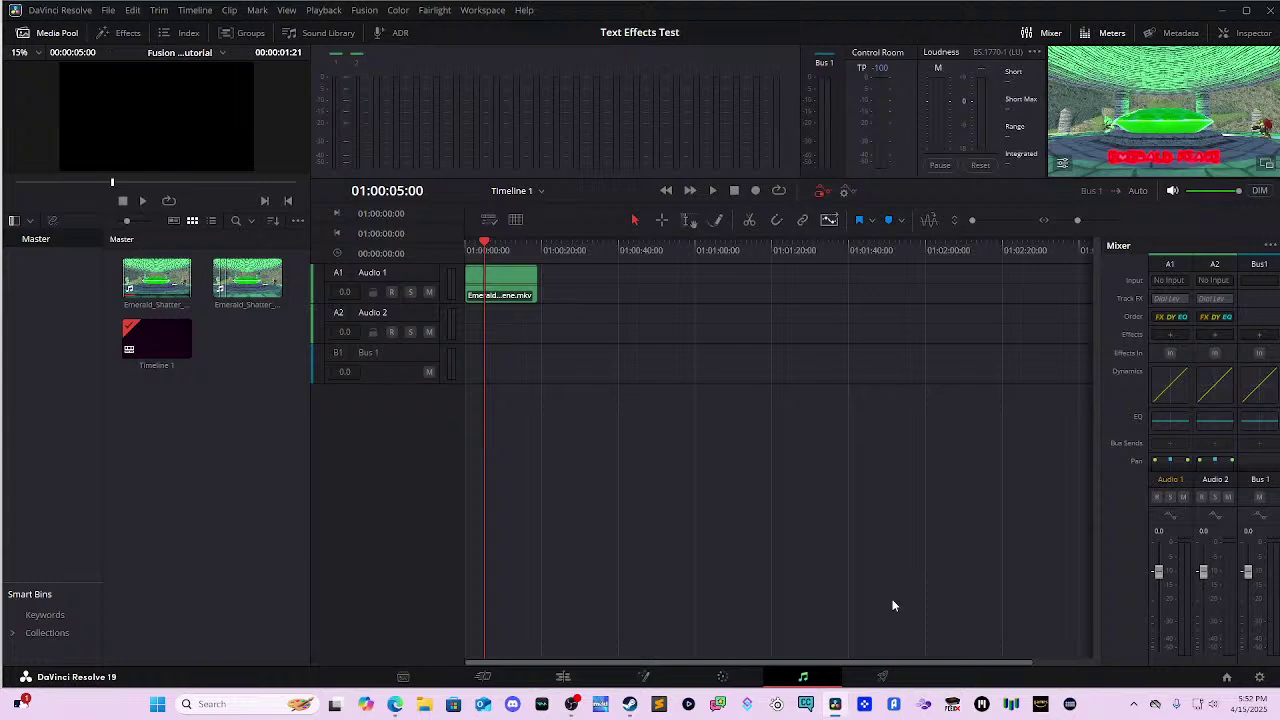
key("space")
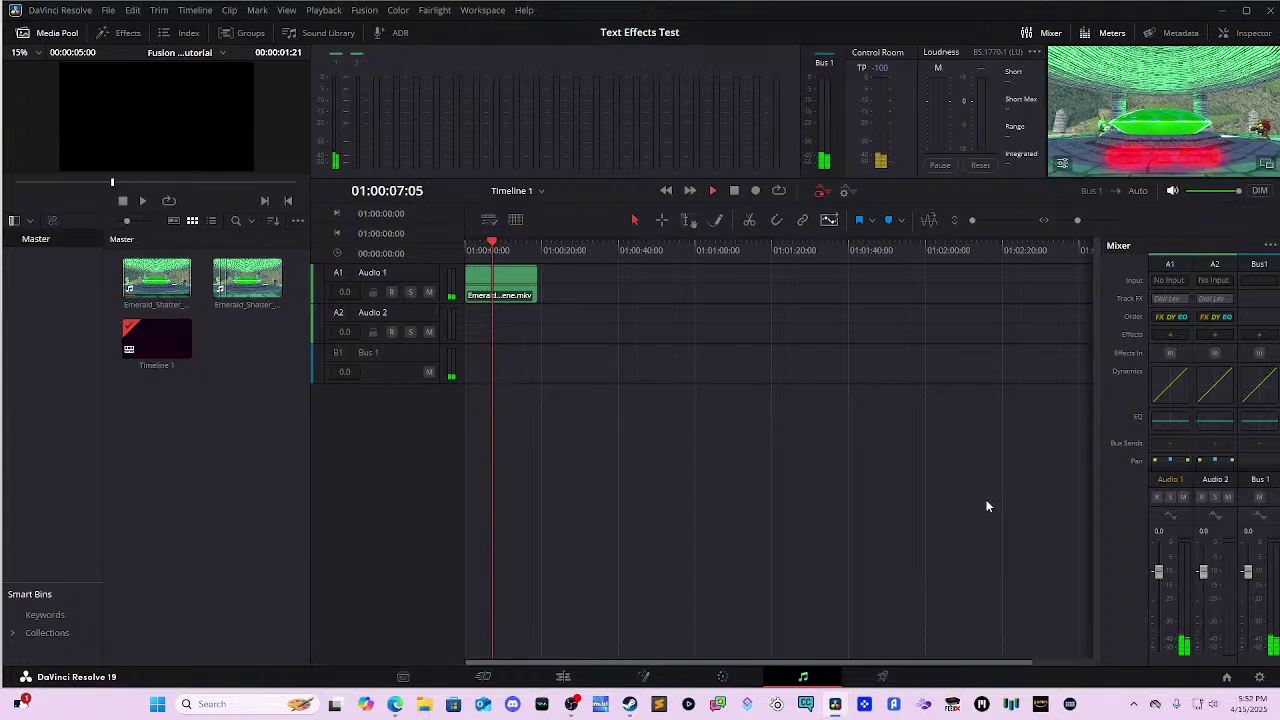
key("space")
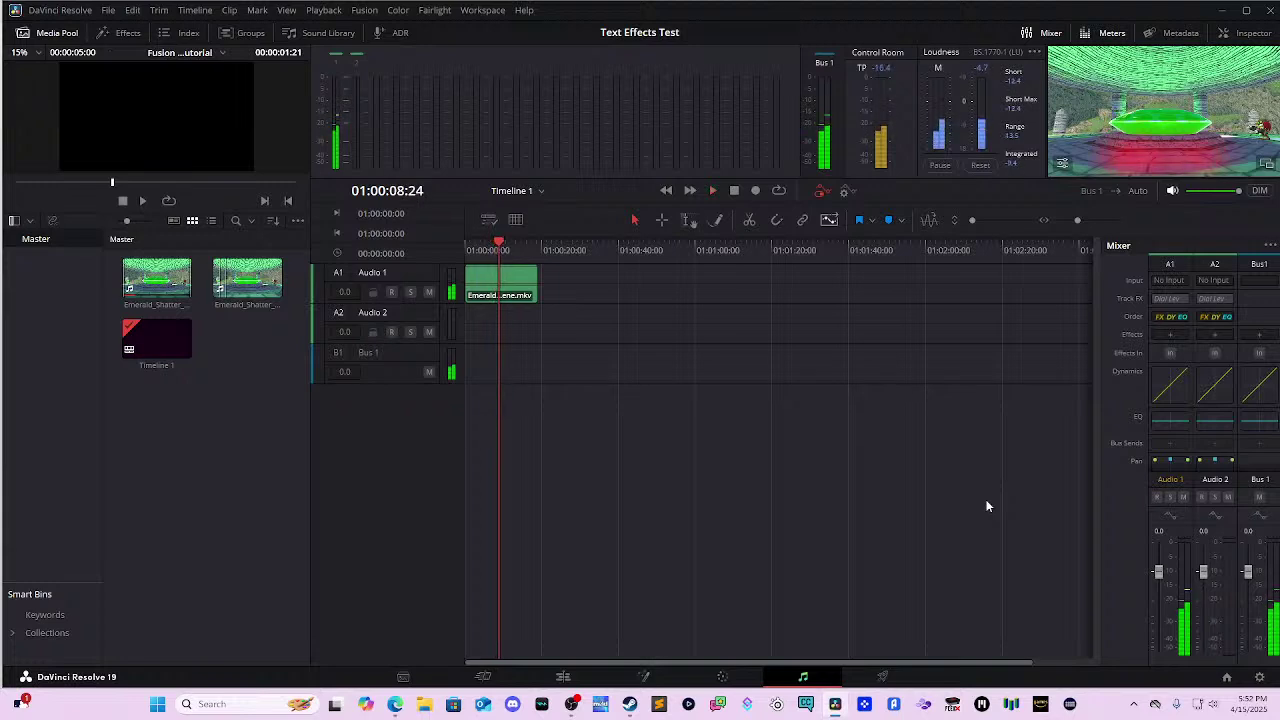
- Move the Fairlight playhead back to 01:00:07:24 and look over the channel formats available for adding an audio track
key("space")
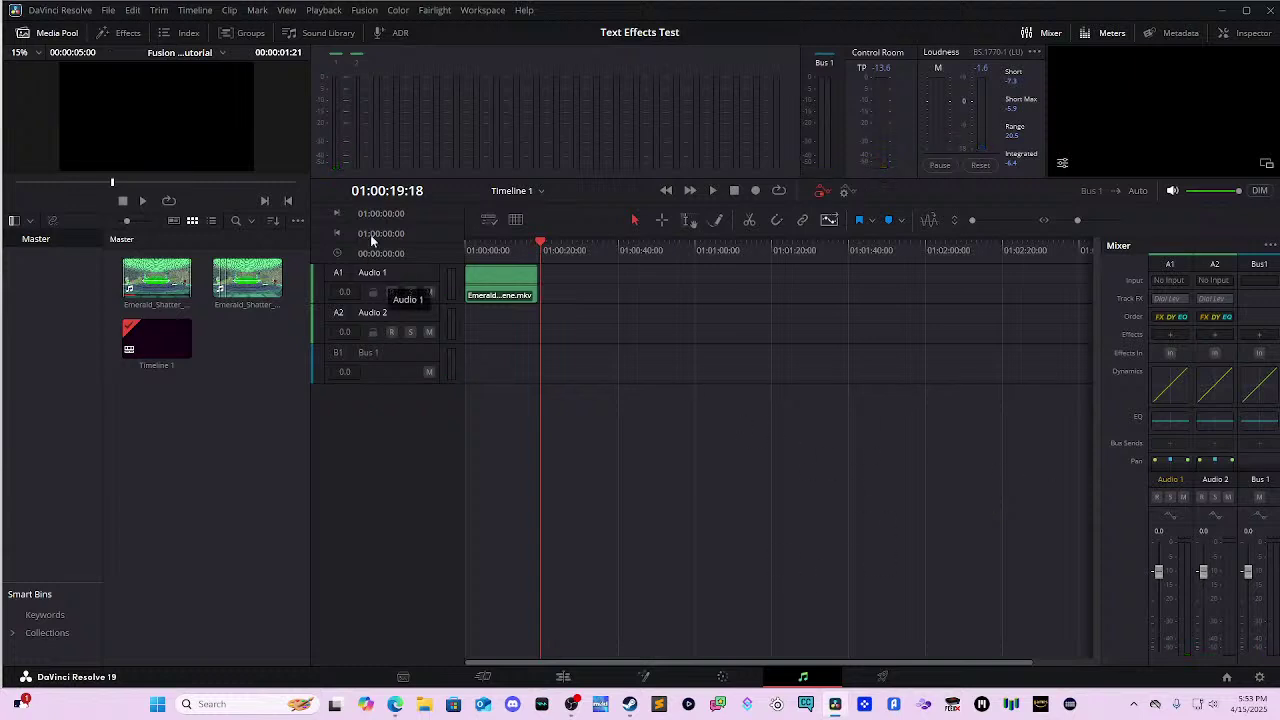
mouse_move(496, 246)
left_mouse_down()
mouse_move(508, 247)
mouse_move(452, 251)
mouse_move(526, 278)
mouse_move(470, 255)
mouse_move(492, 252)
mouse_move(465, 263)
mouse_move(516, 274)
mouse_move(471, 274)
mouse_move(495, 270)
left_mouse_up()
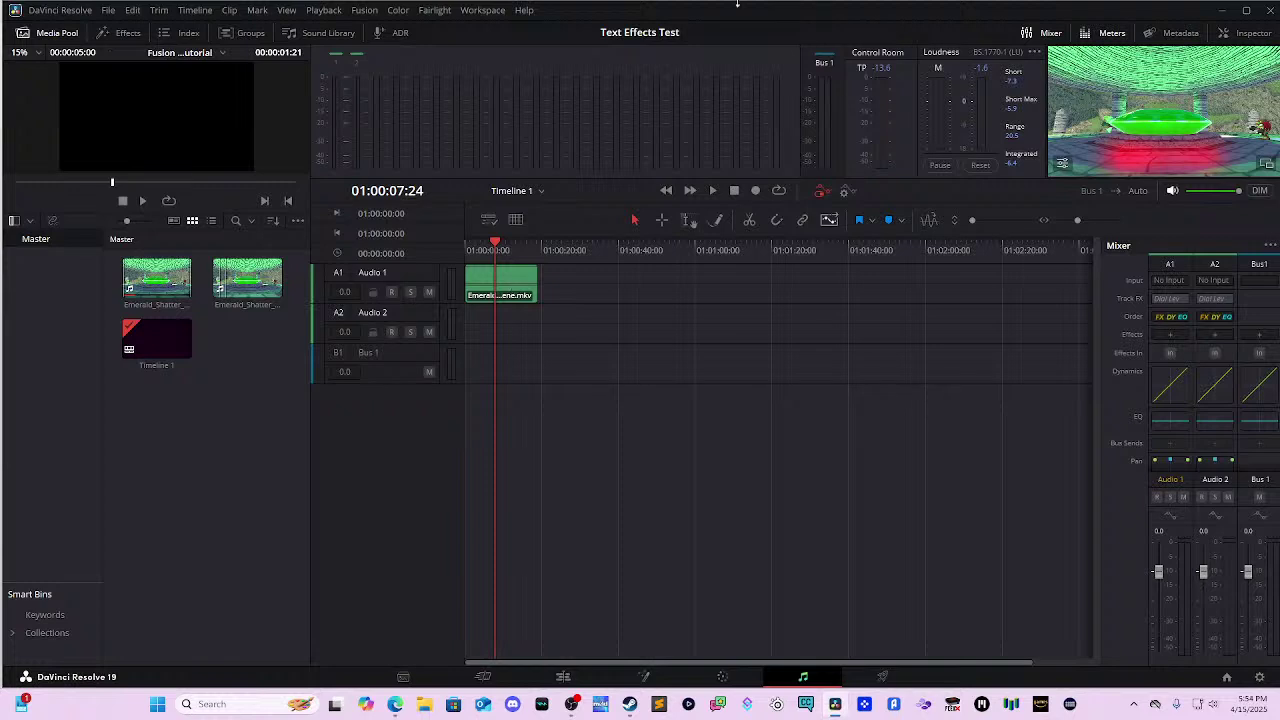
right_click(400, 444)
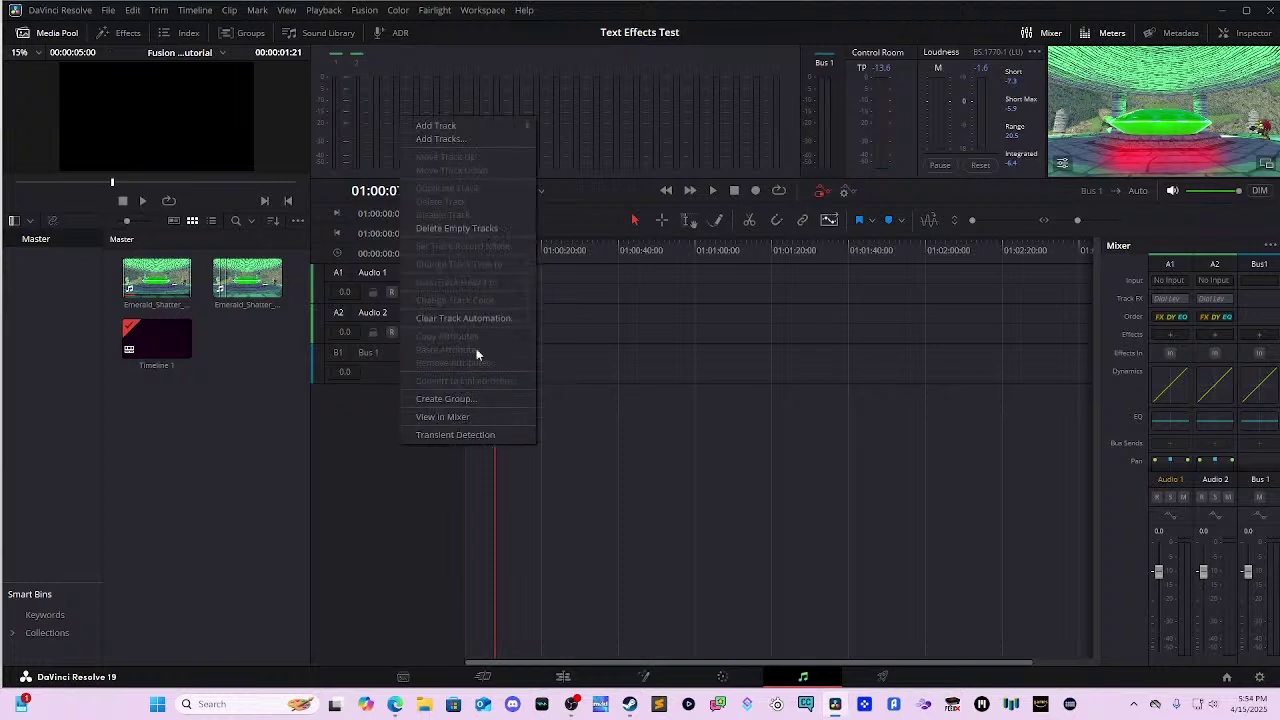
mouse_move(482, 130)
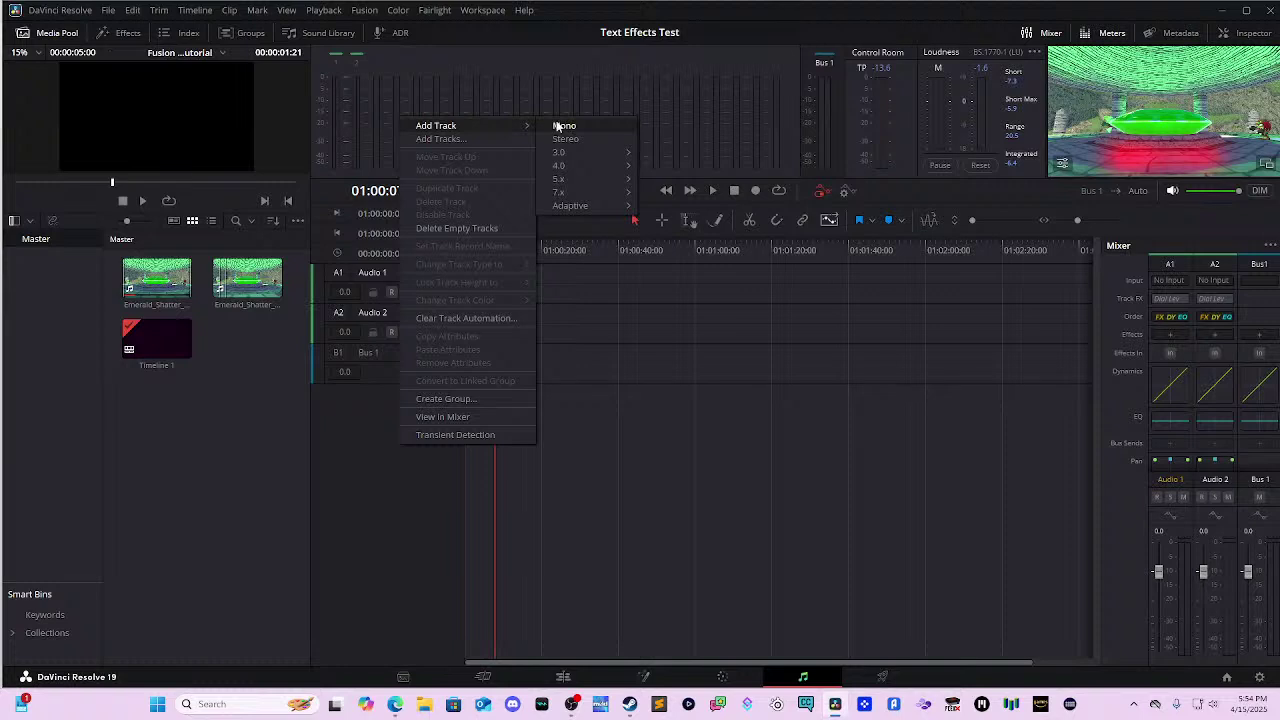
left_click(642, 484)
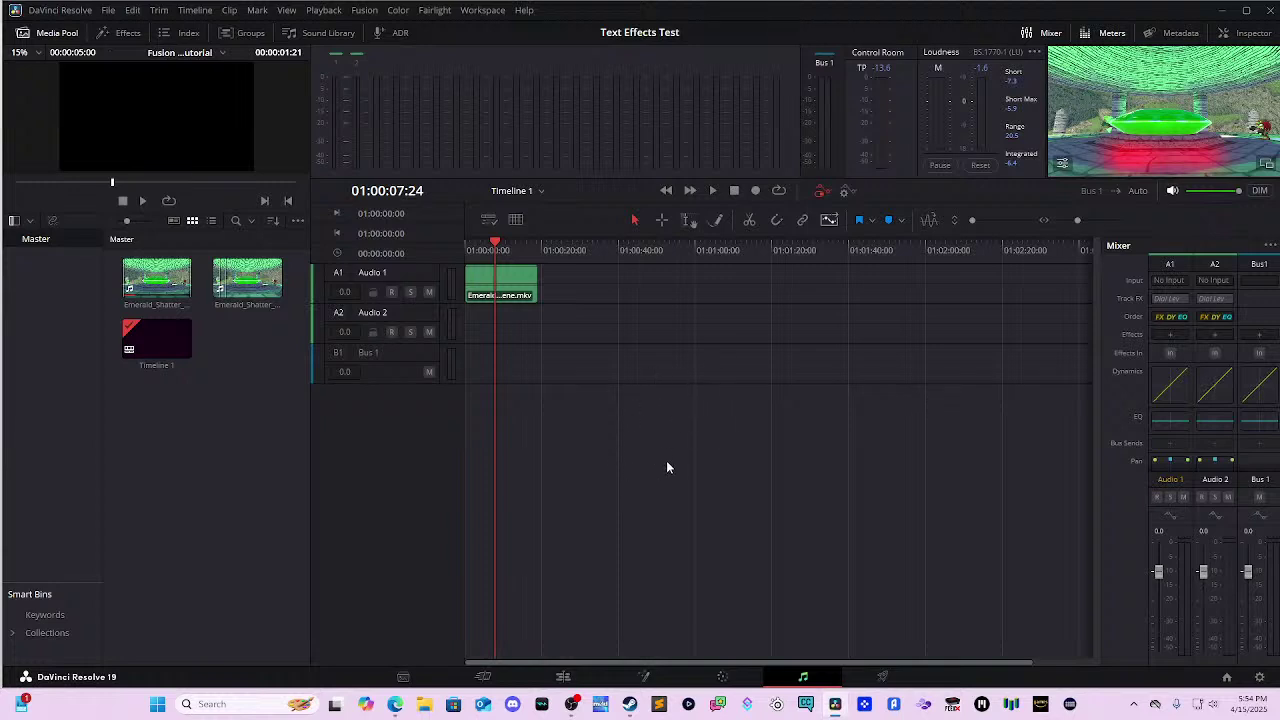
- Glance at the Fusion page, and scrub the timeline to 01:00:06:22 on the Deliver page
left_click(645, 676)
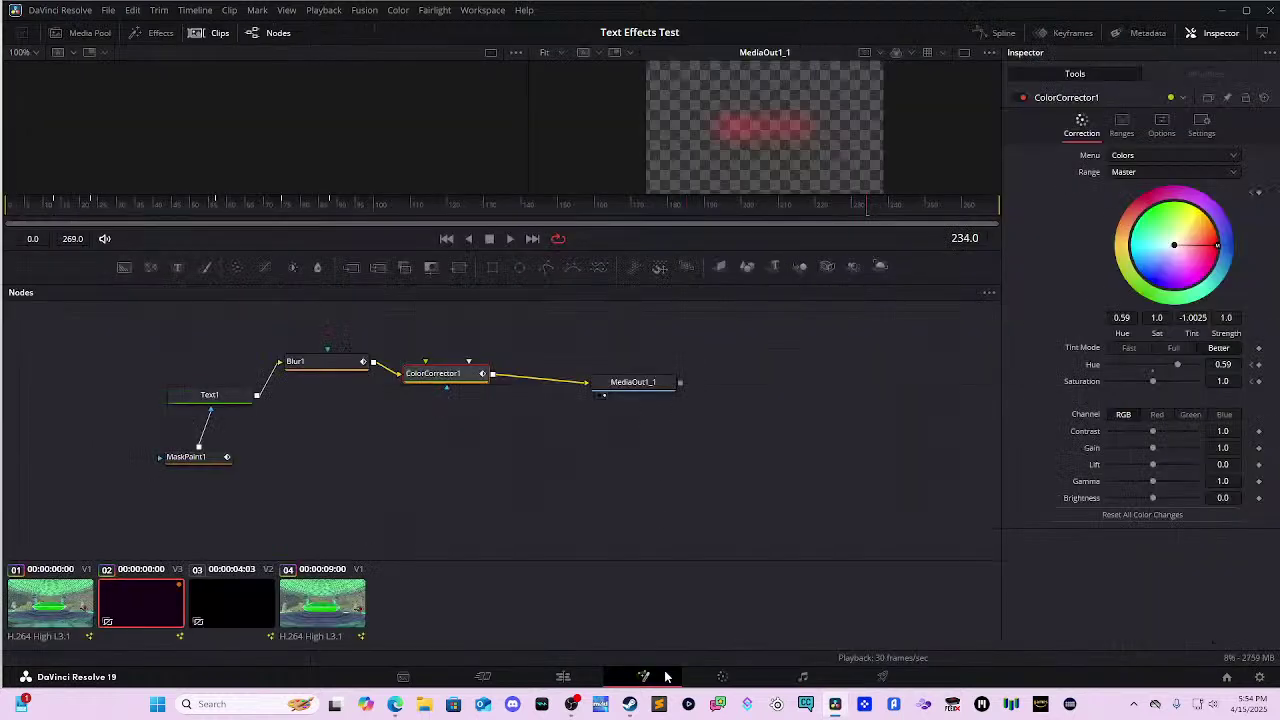
left_click(882, 676)
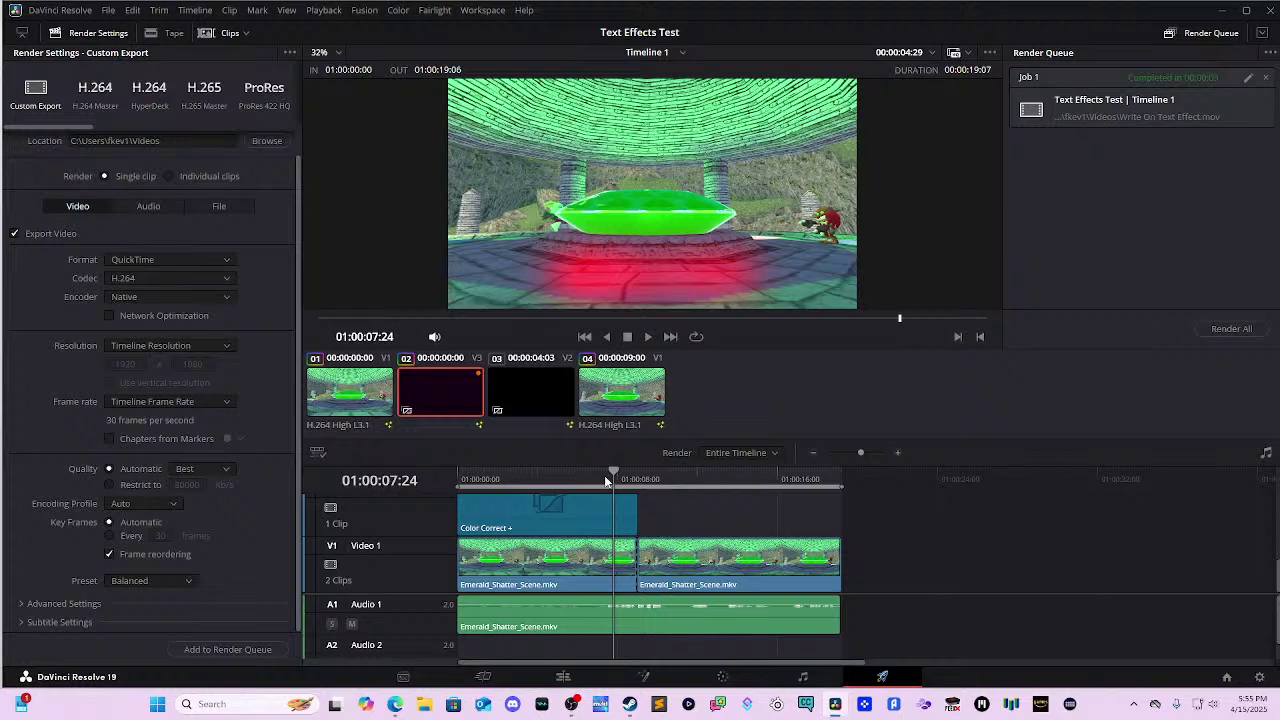
left_click_drag(606, 481, 592, 528)
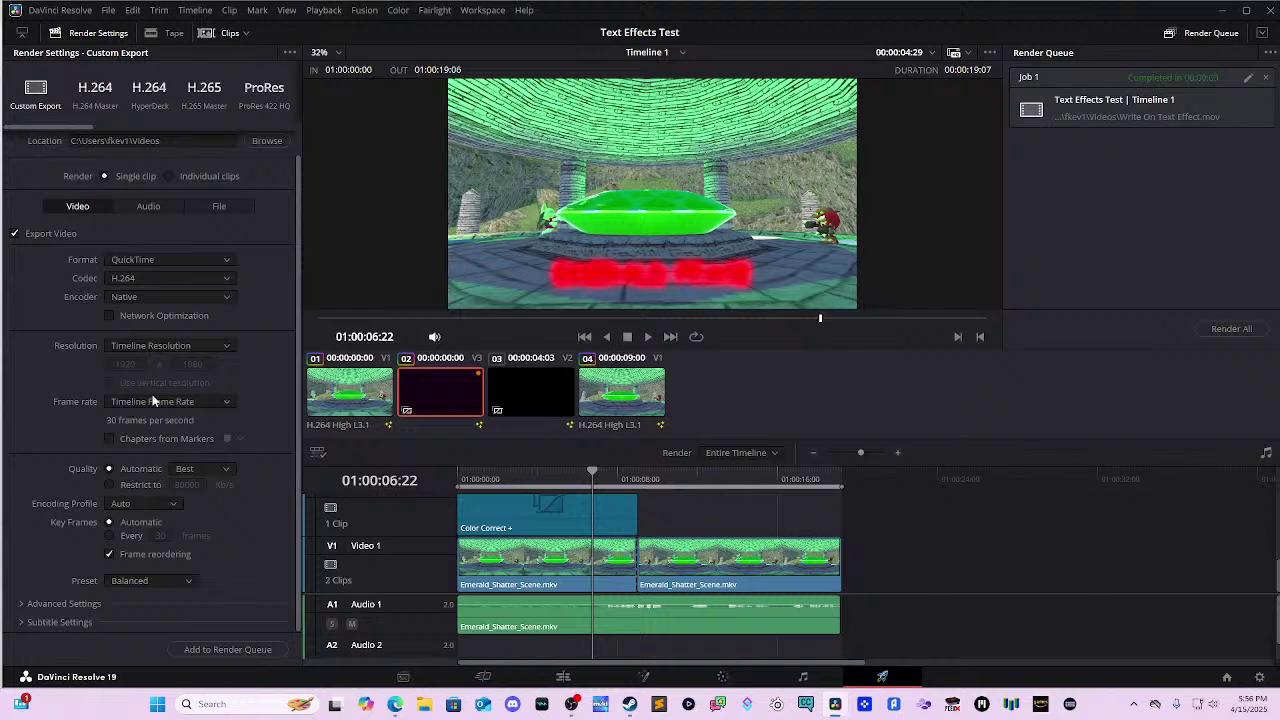
- Look through the export resolution presets in the Custom Export video settings
left_click(153, 348)
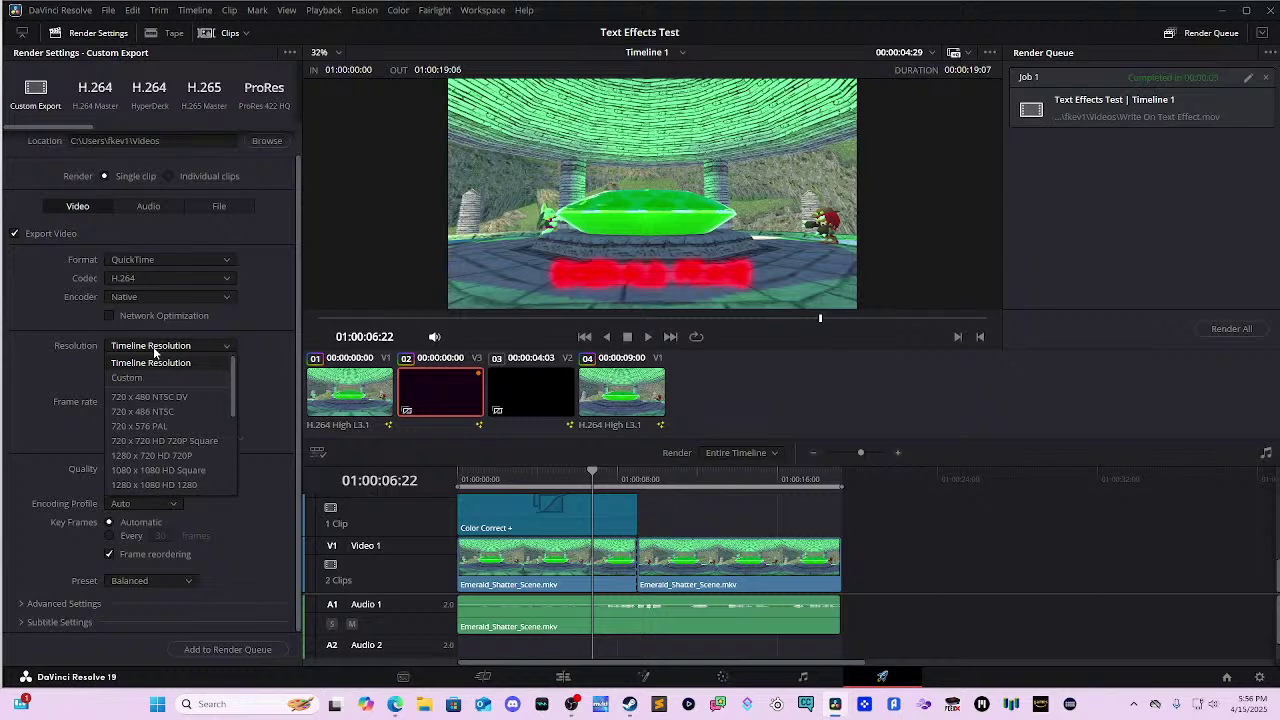
scroll(229, 421, "down", 8)
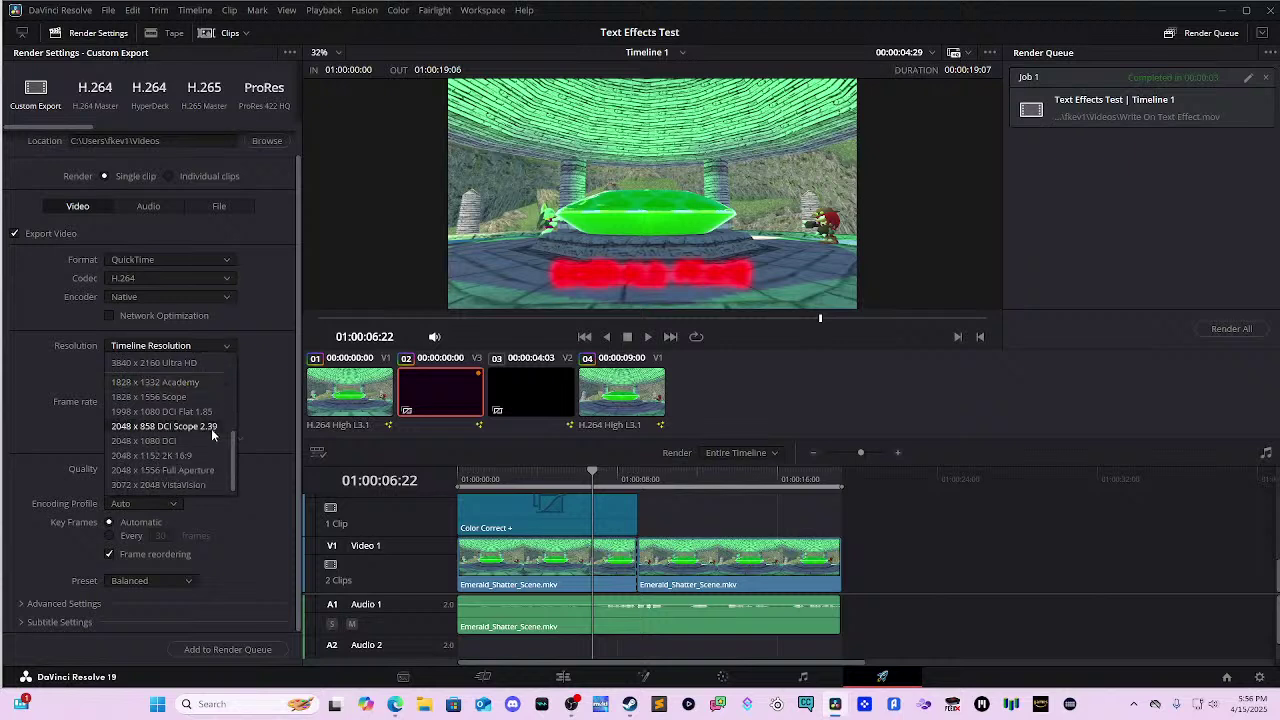
scroll(210, 443, "up", 1)
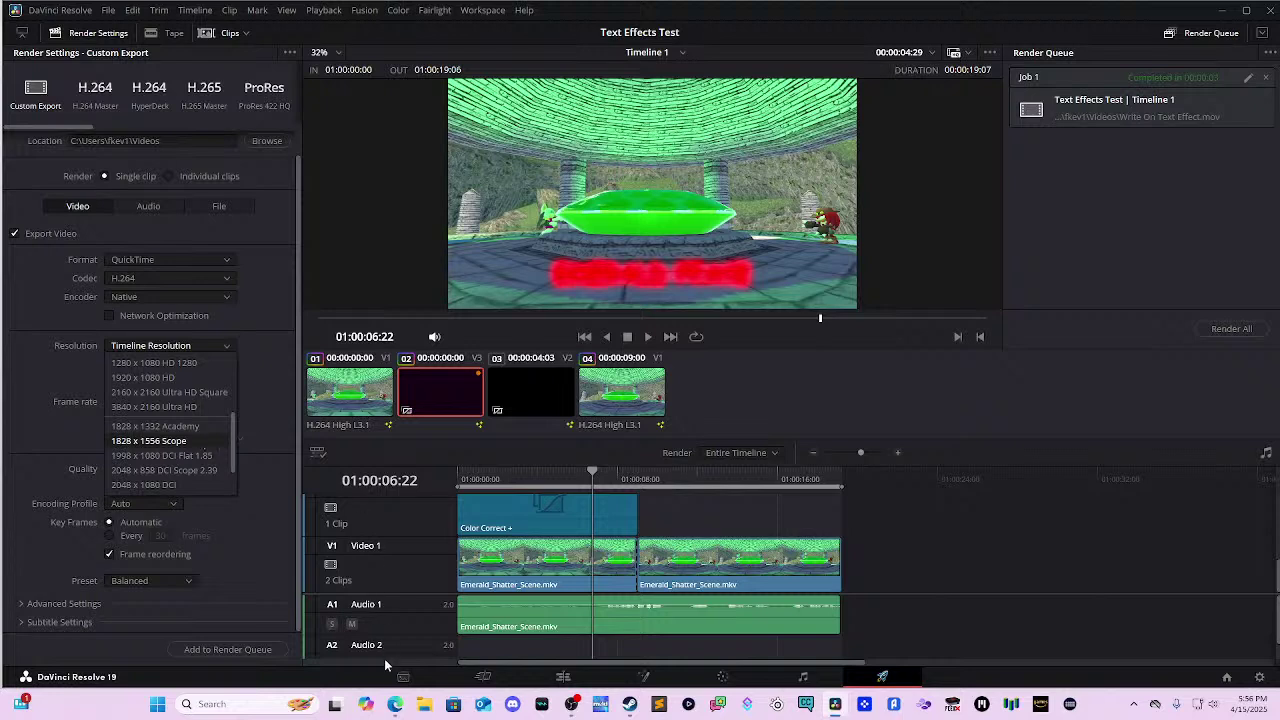
- Switch to Microsoft Edge and examine the frame rate, resolution and HDR claims on Blackmagic Design's DaVinci Resolve Studio page
left_click(395, 704)
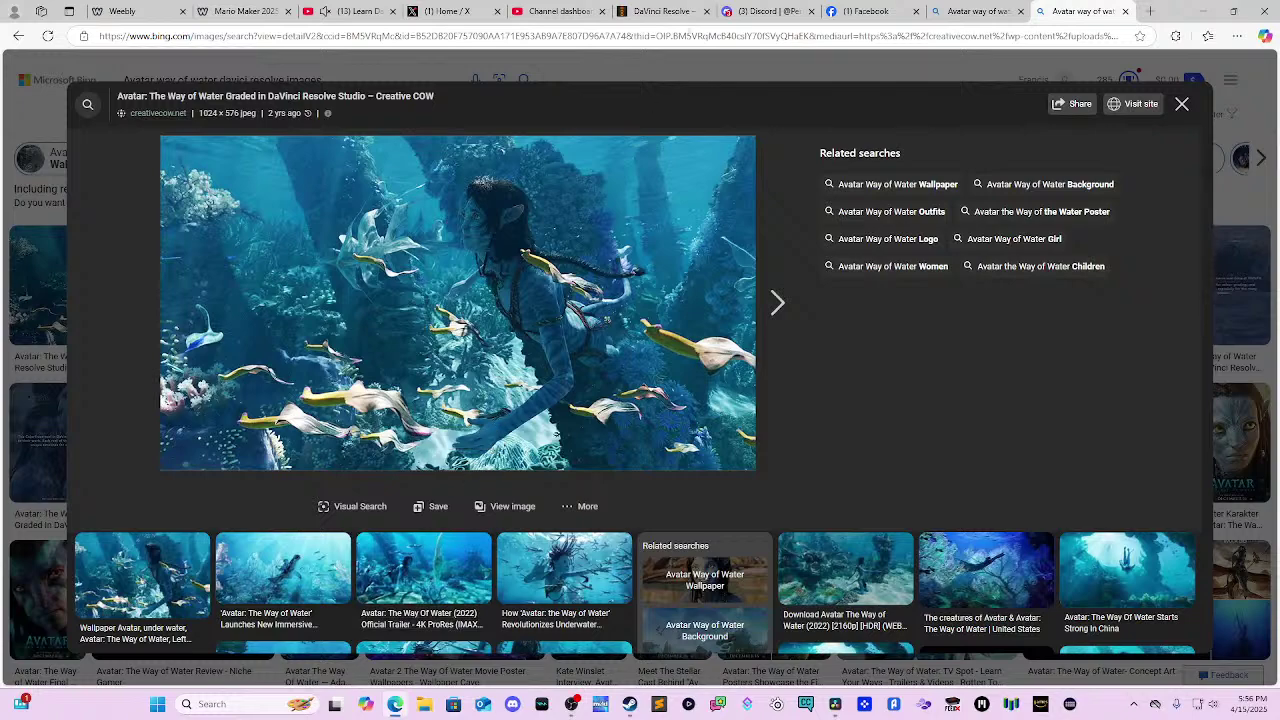
left_click(985, 11)
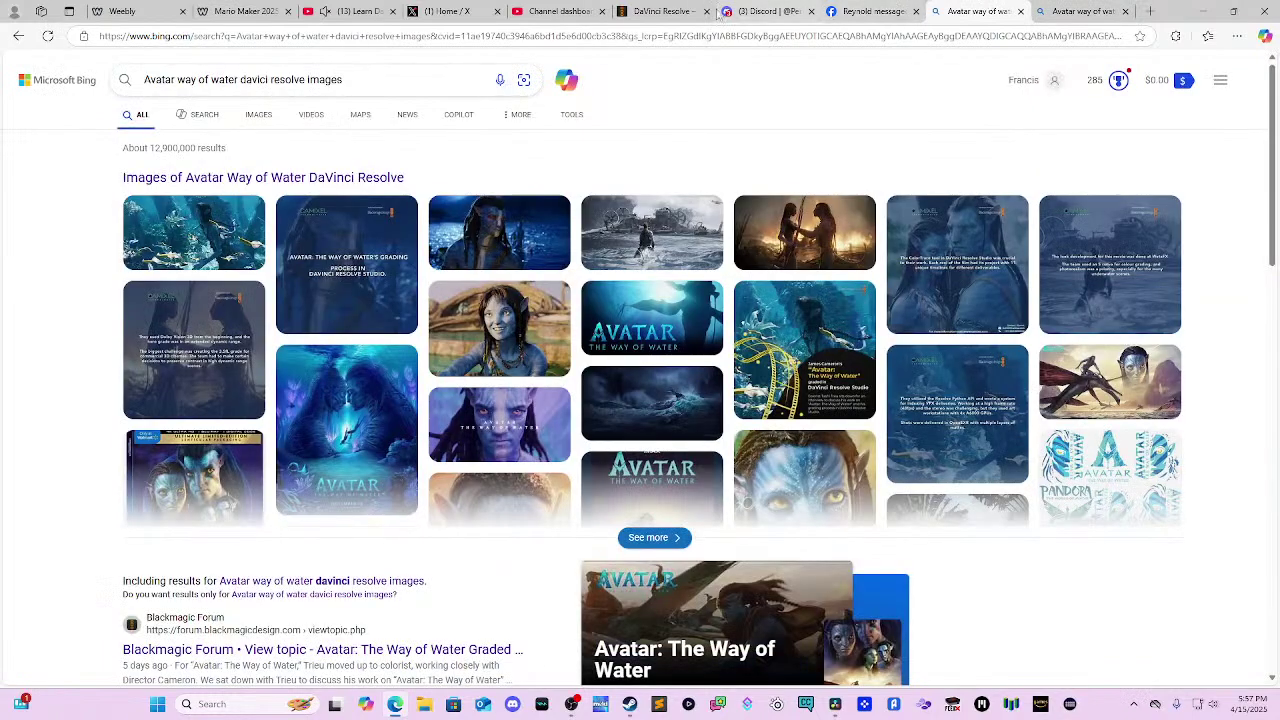
left_click(690, 11)
scroll(743, 290, "down", 2)
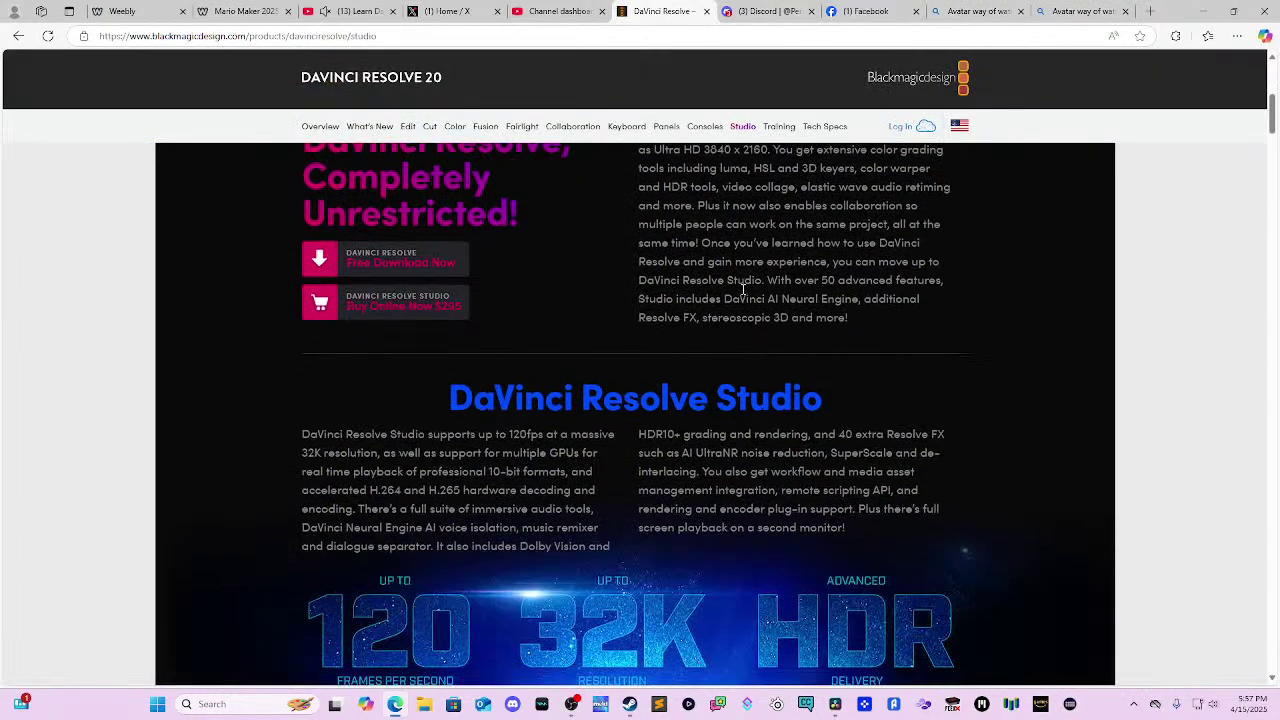
scroll(743, 290, "down", 2)
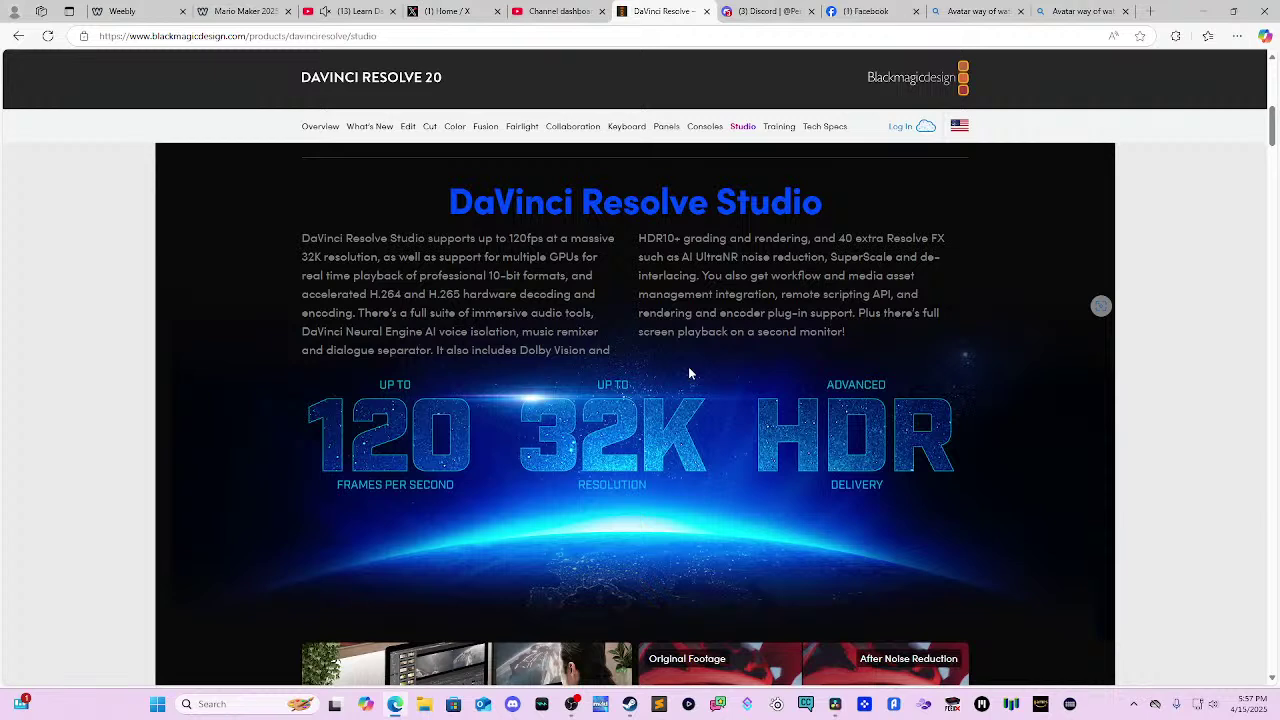
scroll(798, 325, "down", 2)
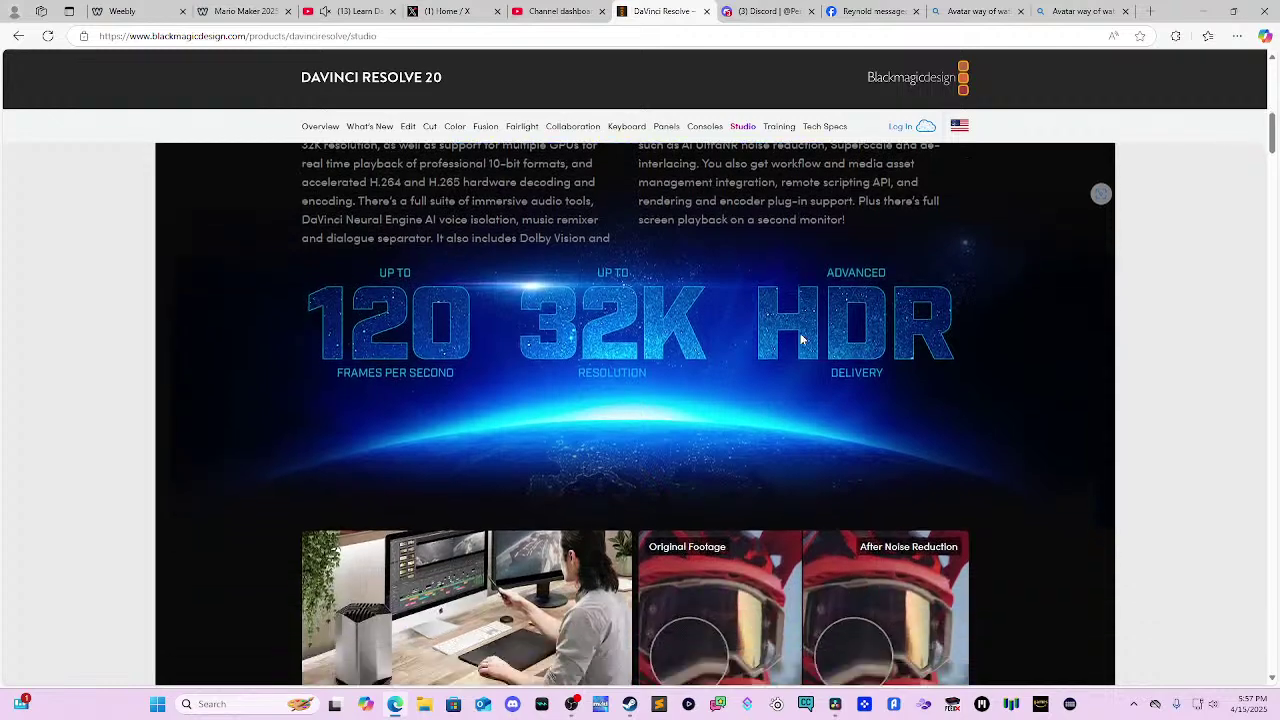
- Read the Studio feature sections from GPU acceleration and noise reduction through HDR scopes and remote grading to scripting and automation
scroll(800, 338, "up", 1)
scroll(837, 329, "down", 4)
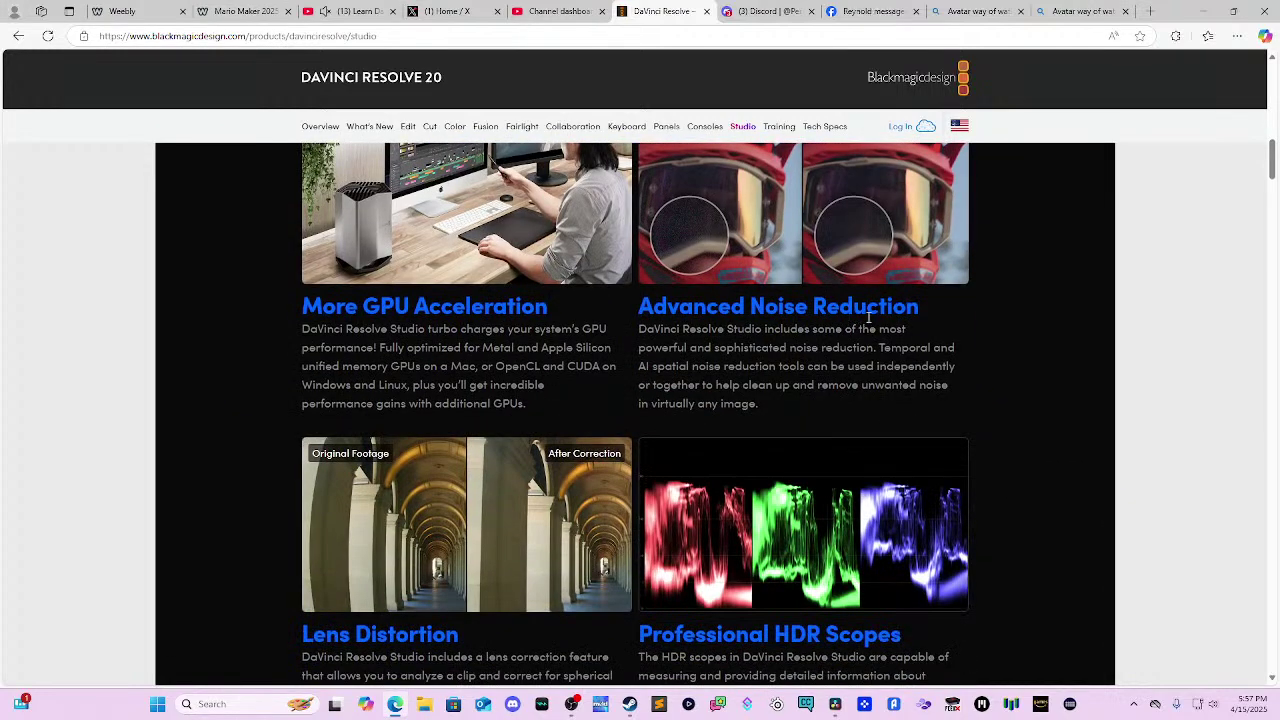
scroll(868, 318, "down", 1)
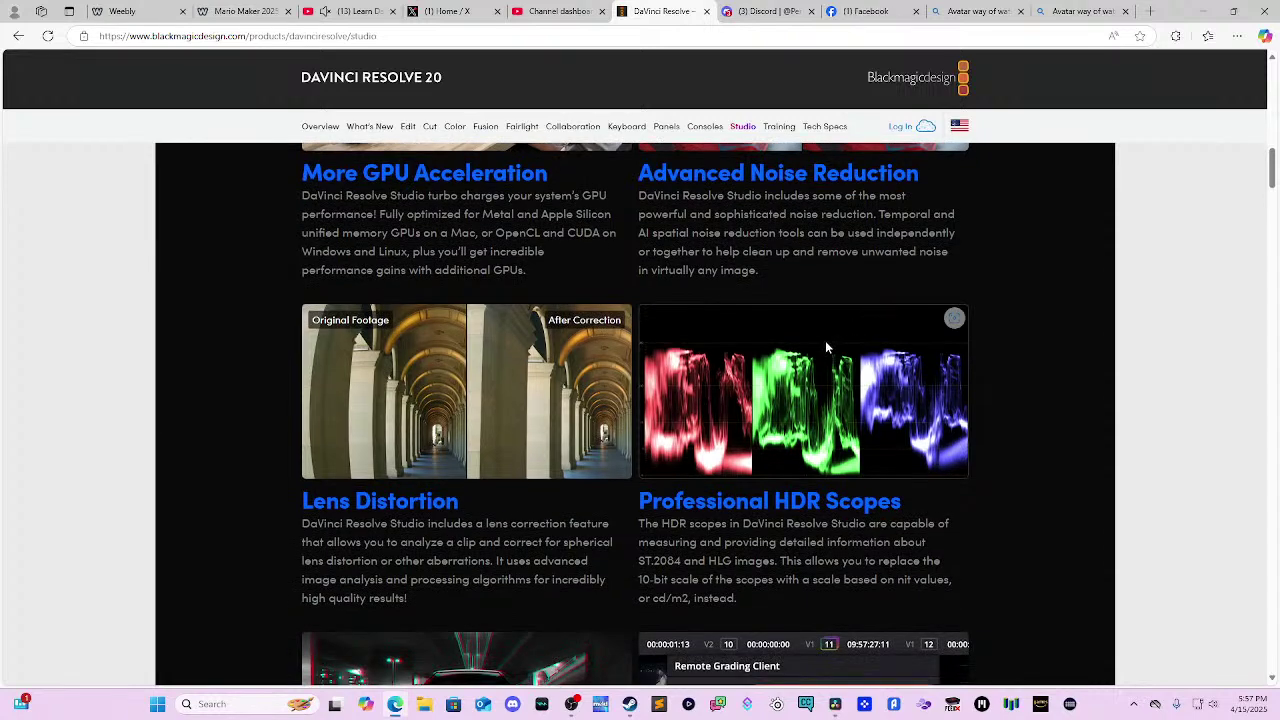
scroll(826, 347, "down", 1)
scroll(830, 345, "down", 1)
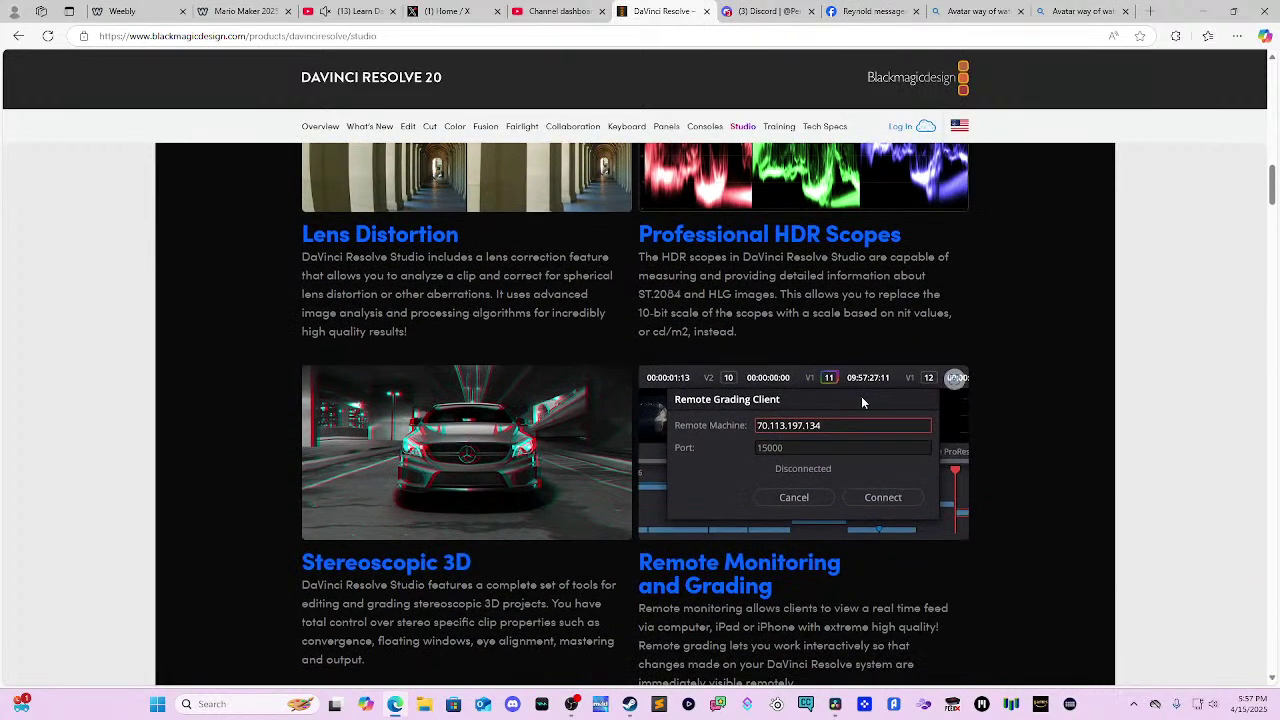
scroll(855, 400, "down", 2)
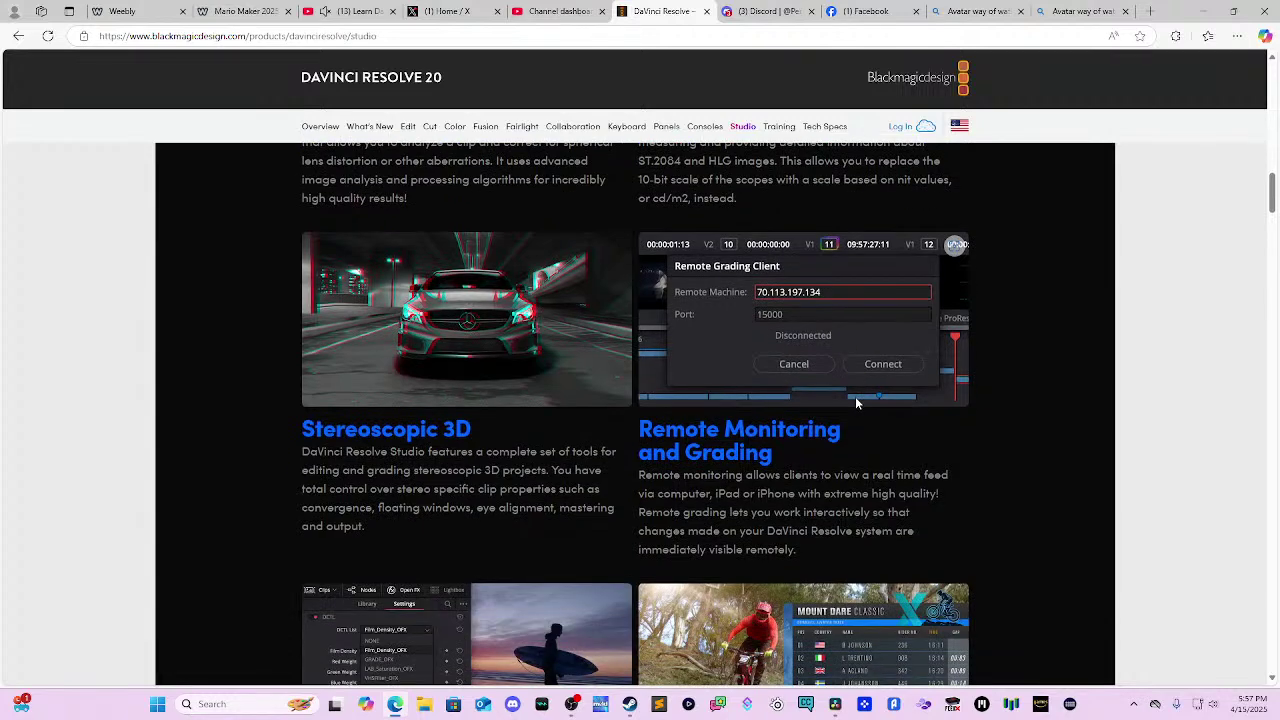
scroll(820, 428, "down", 1)
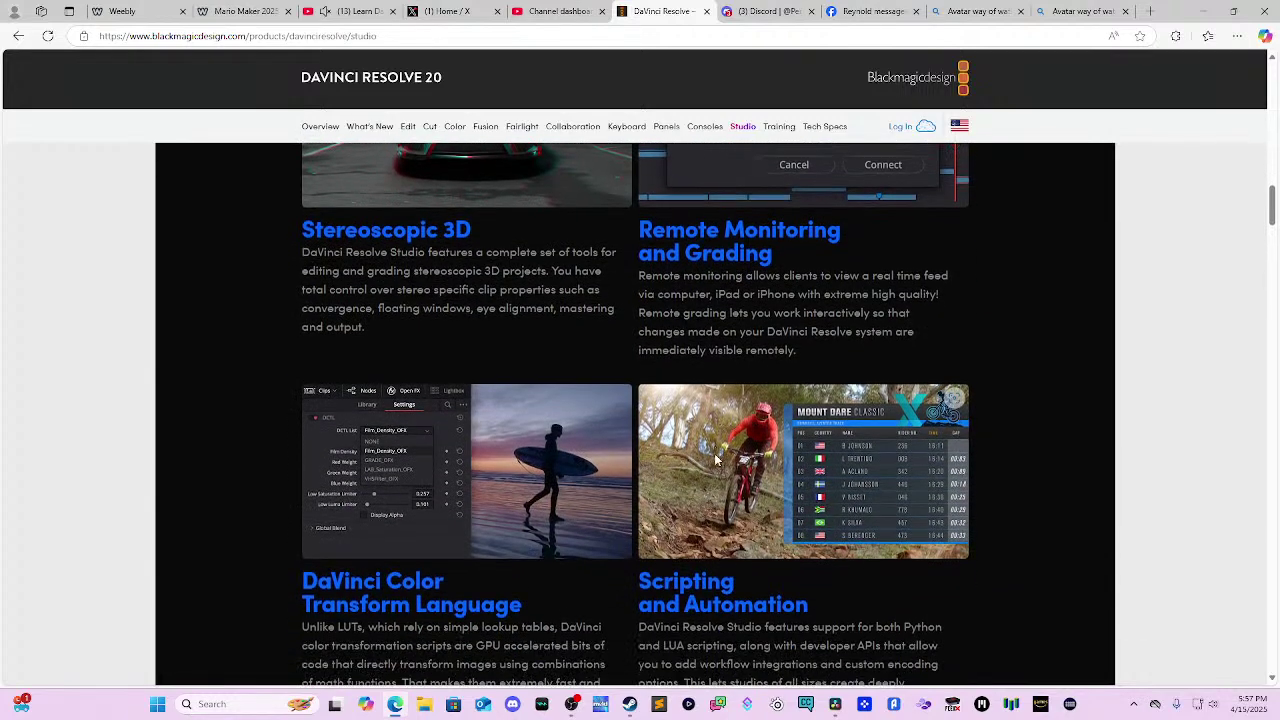
scroll(740, 442, "down", 1)
scroll(727, 444, "down", 1)
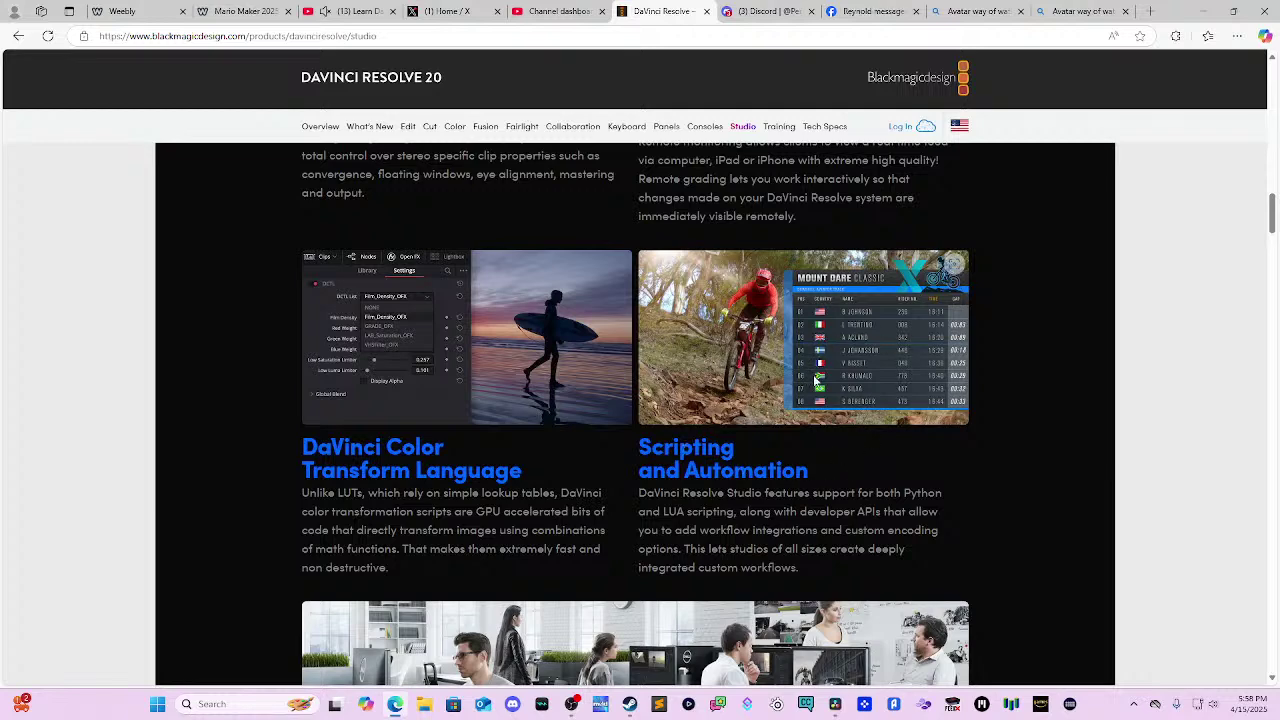
- Examine the Studio sections on workflow integration plug-ins, additional Resolve FX and the DaVinci AI Neural Engine
scroll(627, 392, "down", 3)
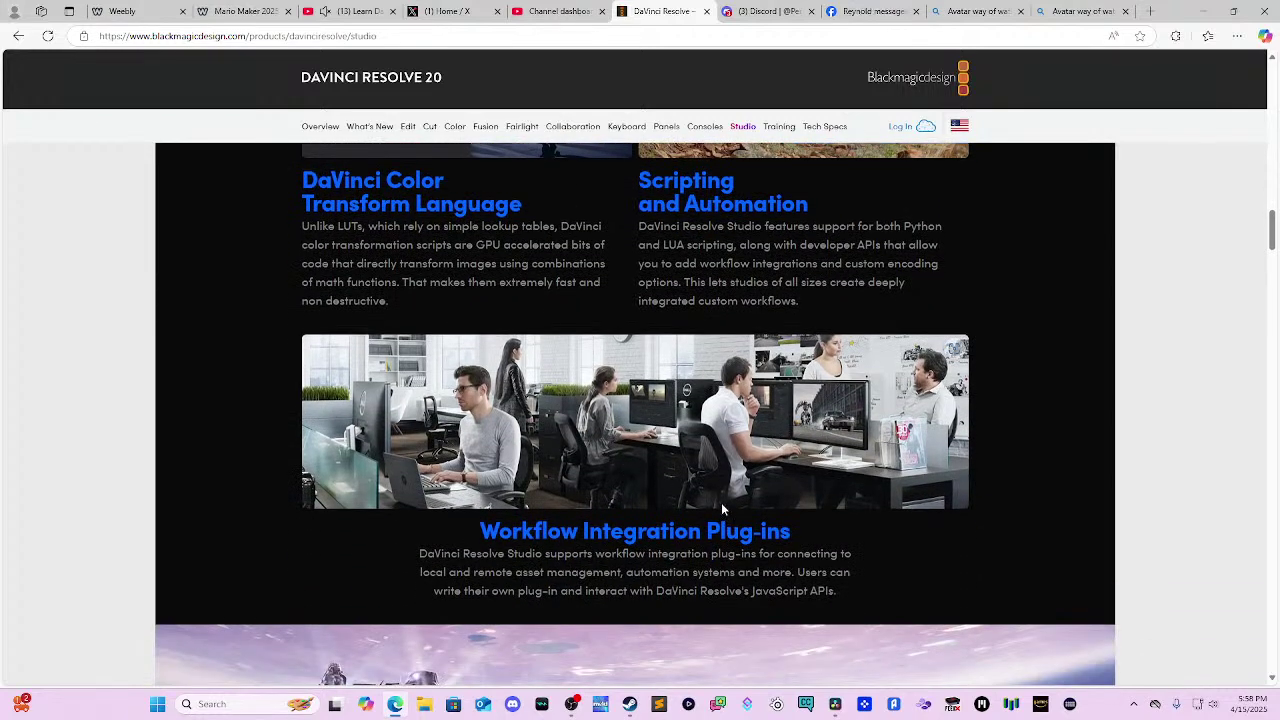
scroll(630, 452, "down", 3)
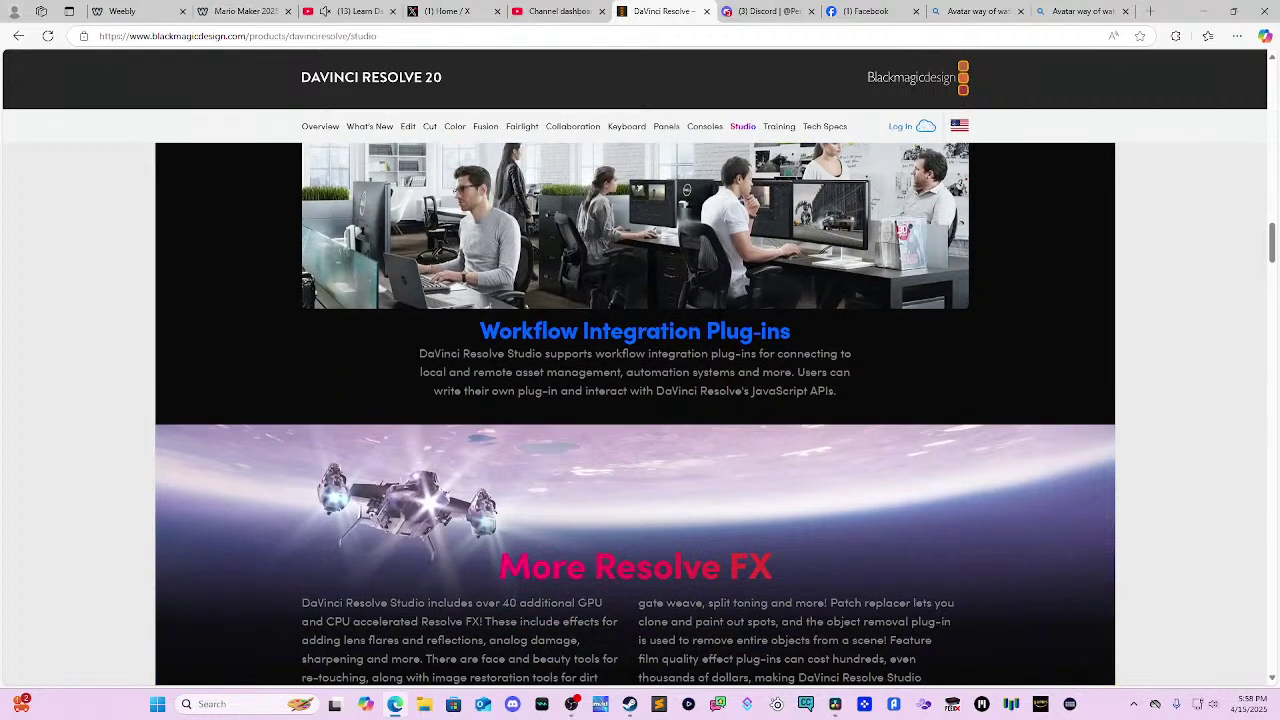
scroll(635, 457, "down", 3)
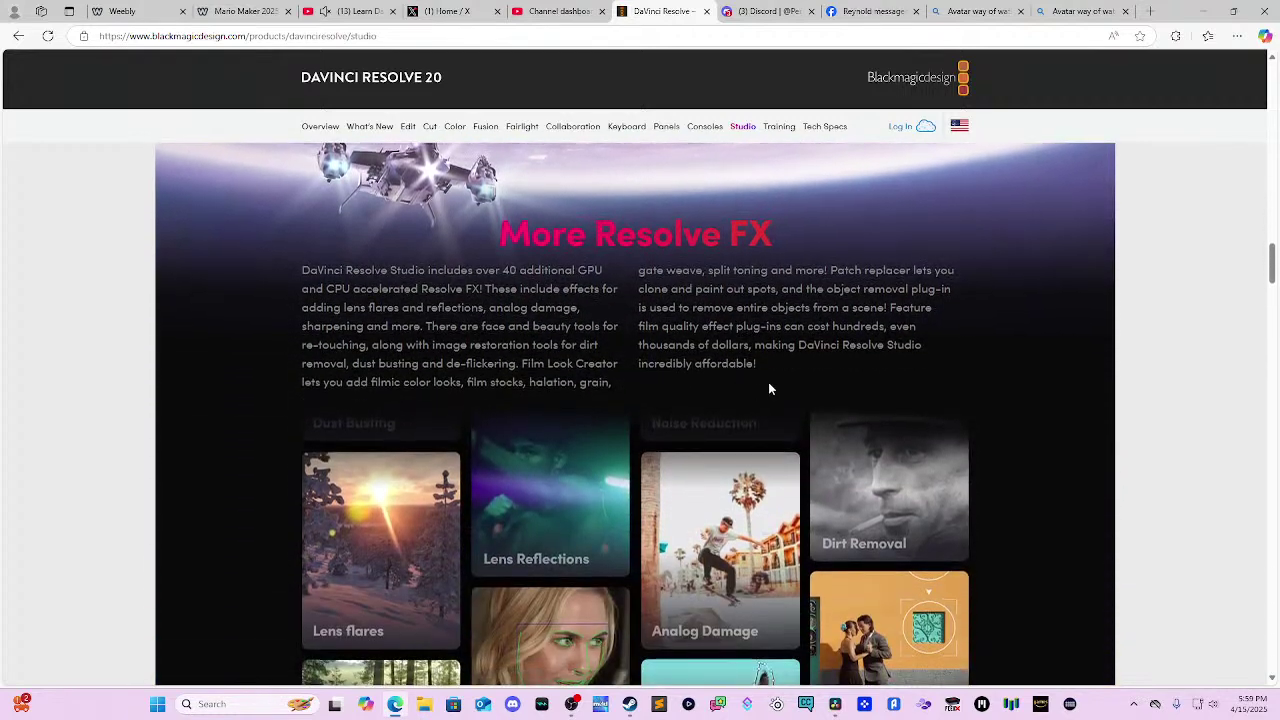
scroll(766, 384, "up", 2)
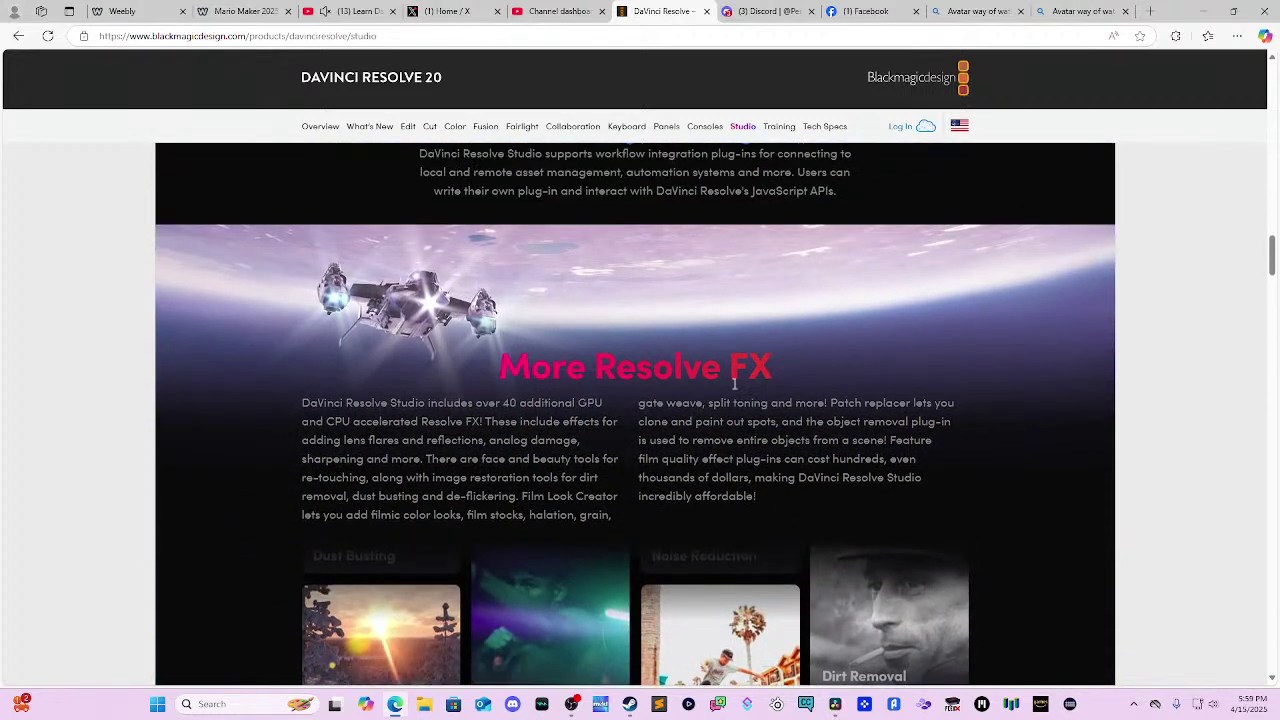
scroll(735, 386, "down", 2)
scroll(737, 390, "down", 1)
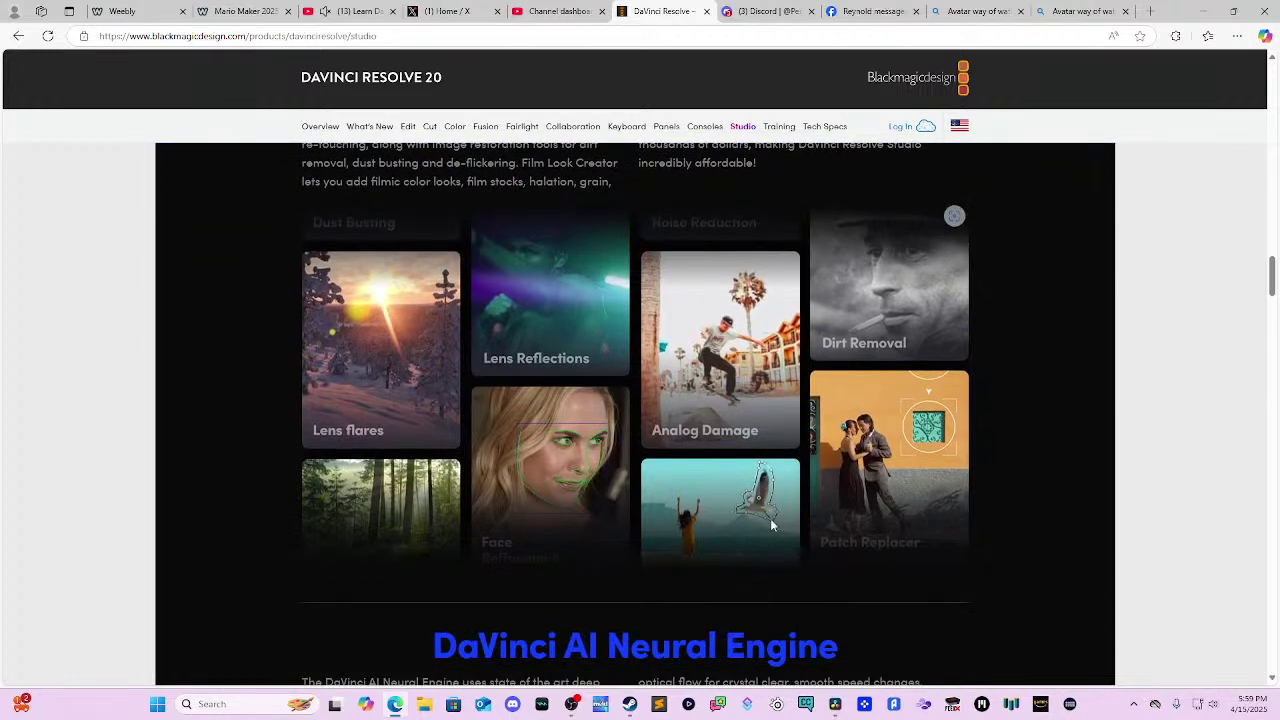
scroll(684, 428, "down", 3)
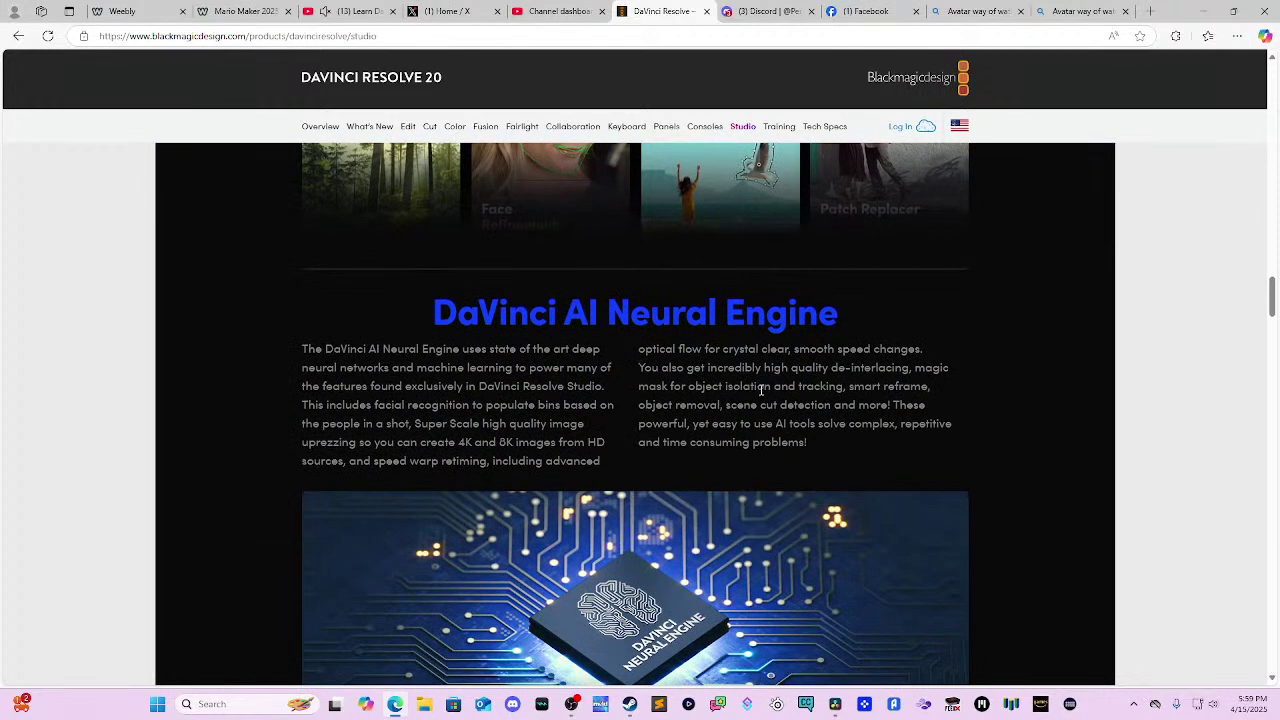
scroll(760, 390, "down", 1)
scroll(760, 390, "down", 1)
scroll(755, 400, "down", 3)
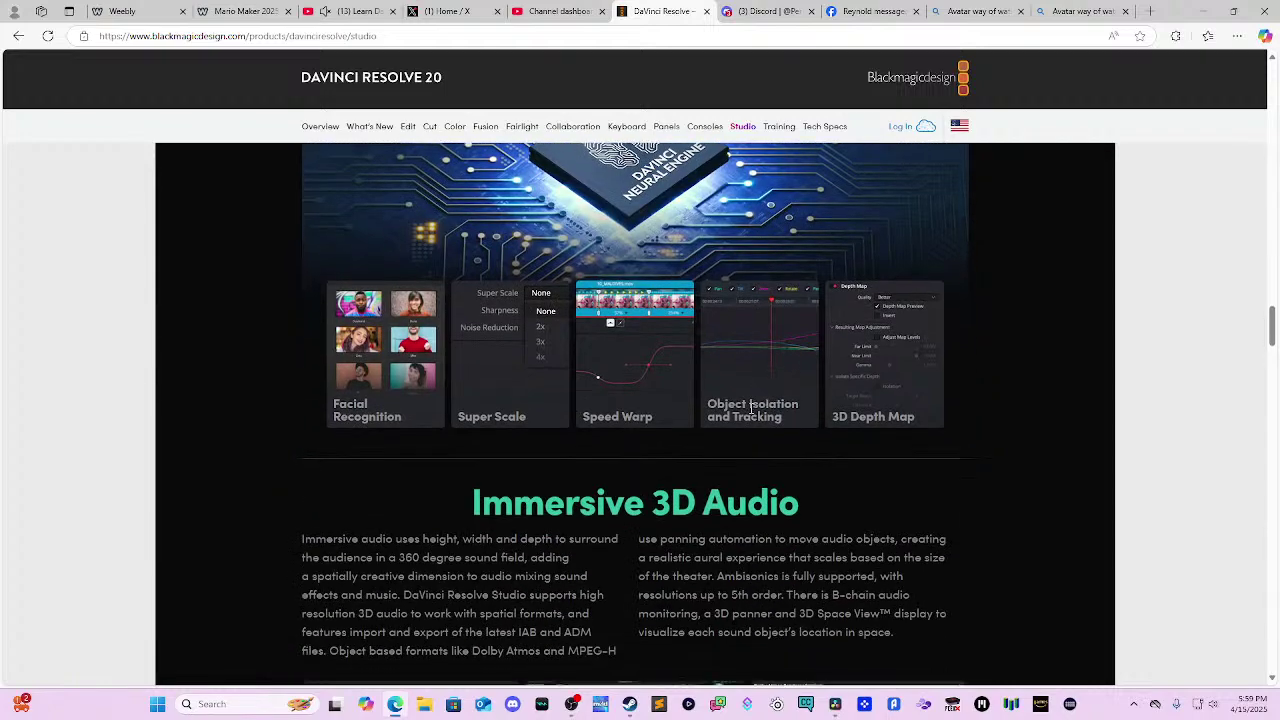
- Review the immersive 3D audio and expanded format support sections, down to the software and editor keyboard prices
scroll(755, 400, "down", 3)
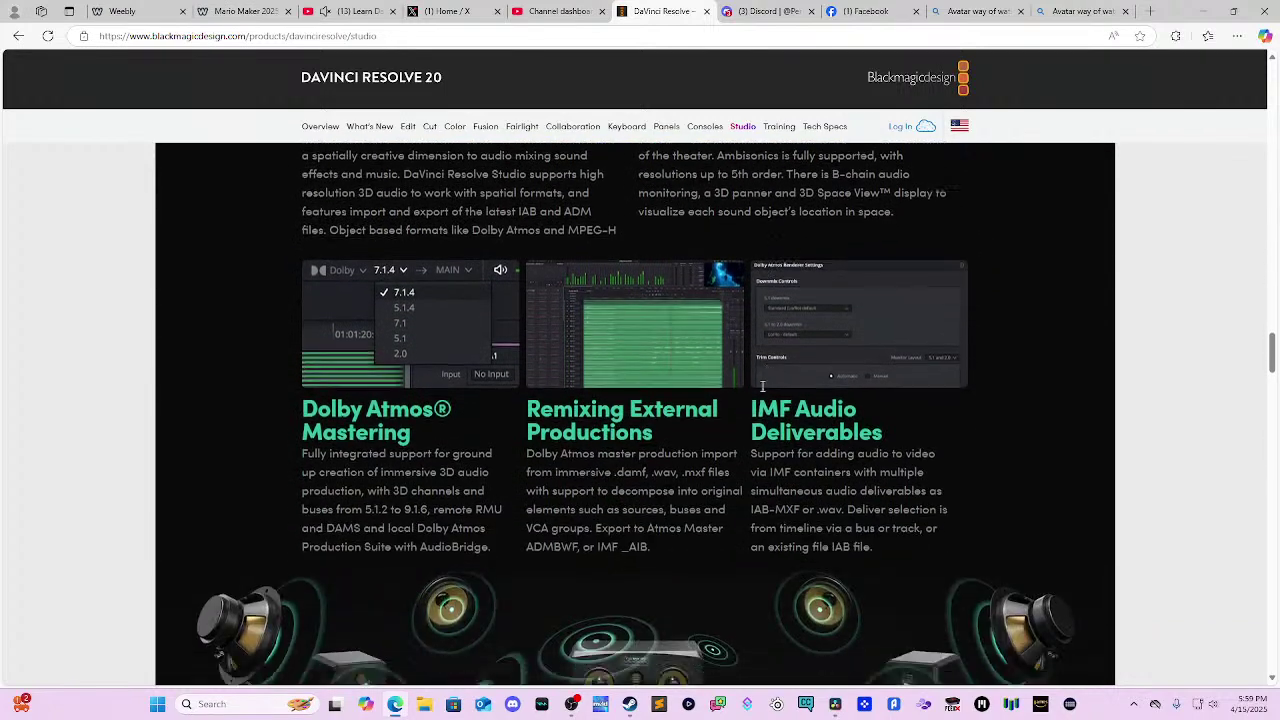
scroll(760, 393, "down", 3)
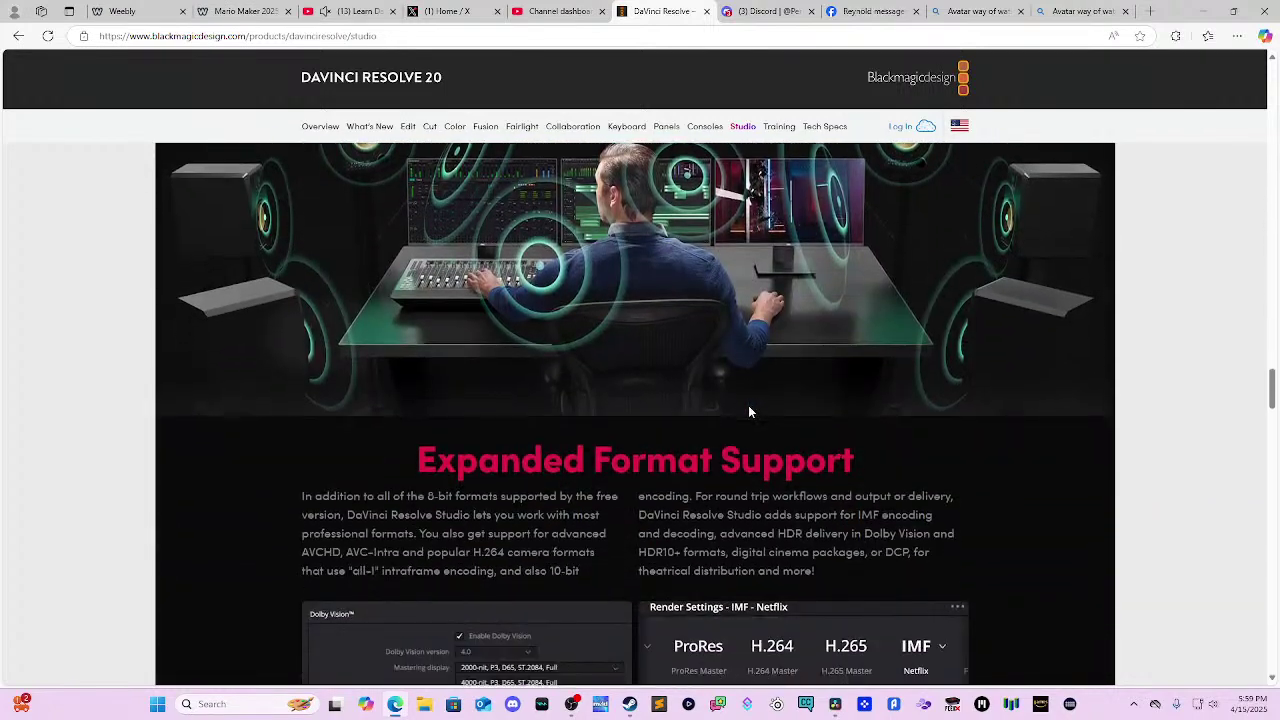
scroll(748, 410, "down", 1)
scroll(750, 400, "down", 6)
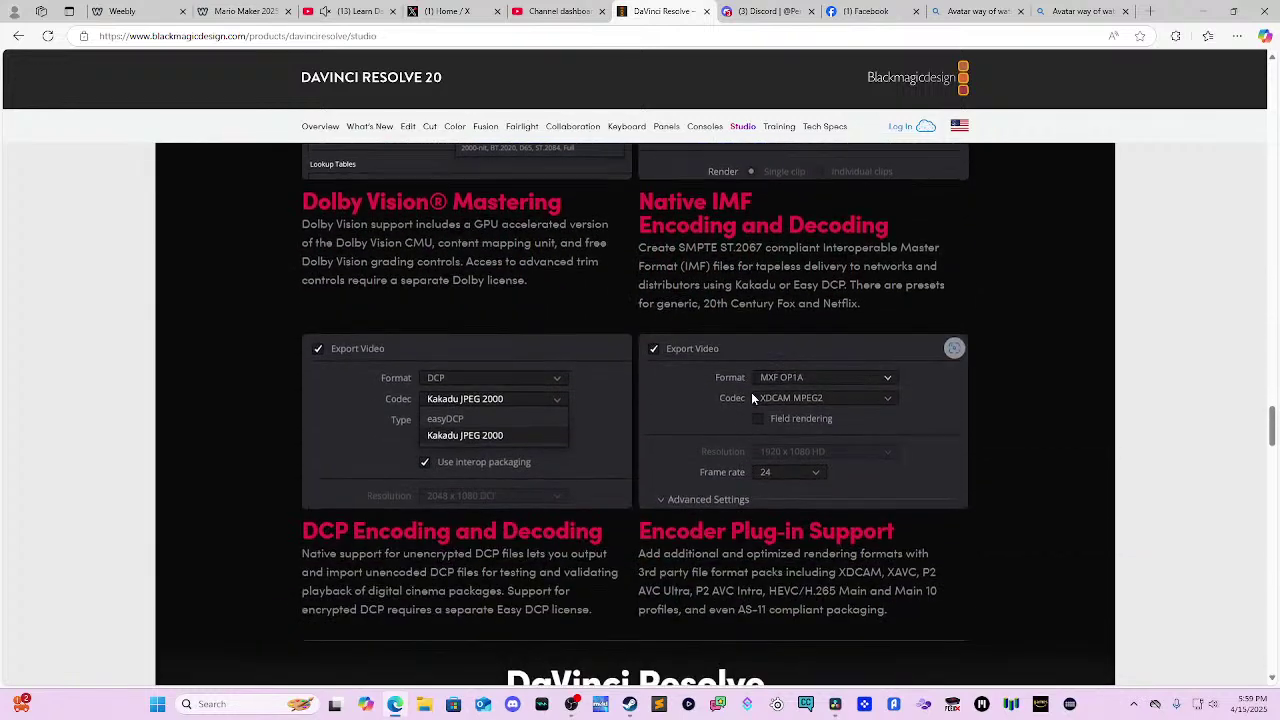
scroll(751, 396, "down", 1)
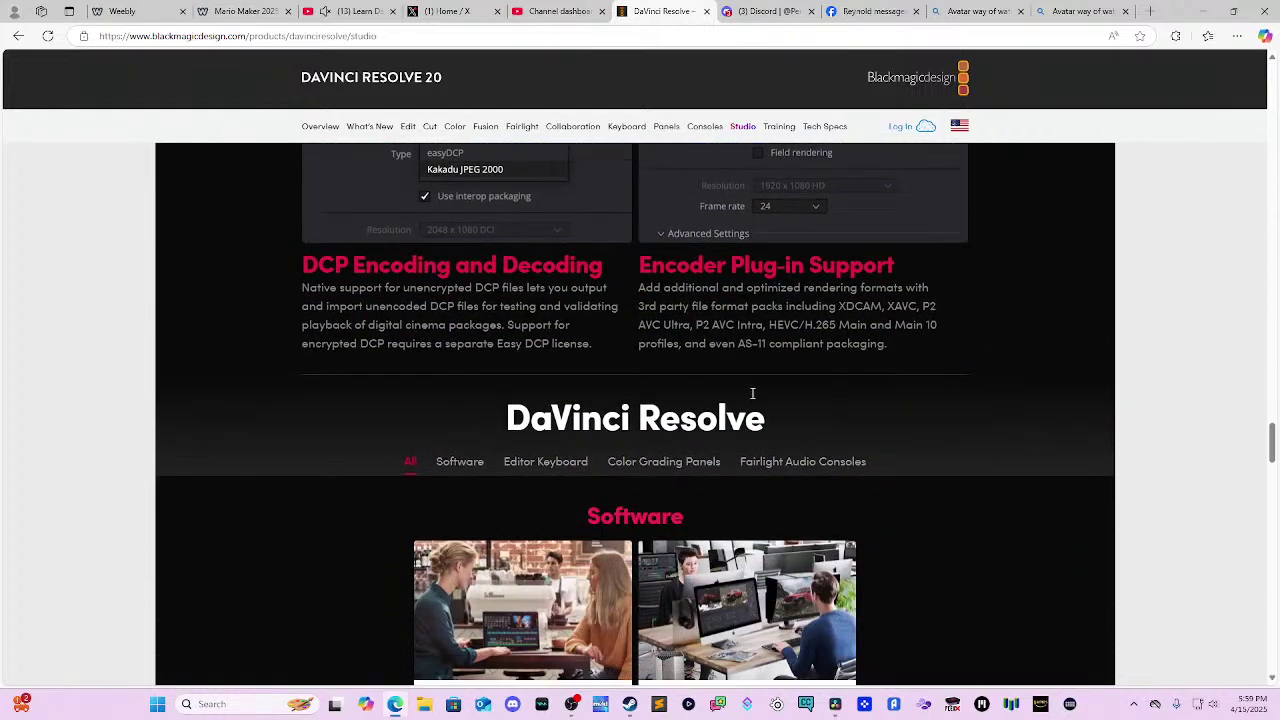
scroll(752, 393, "down", 2)
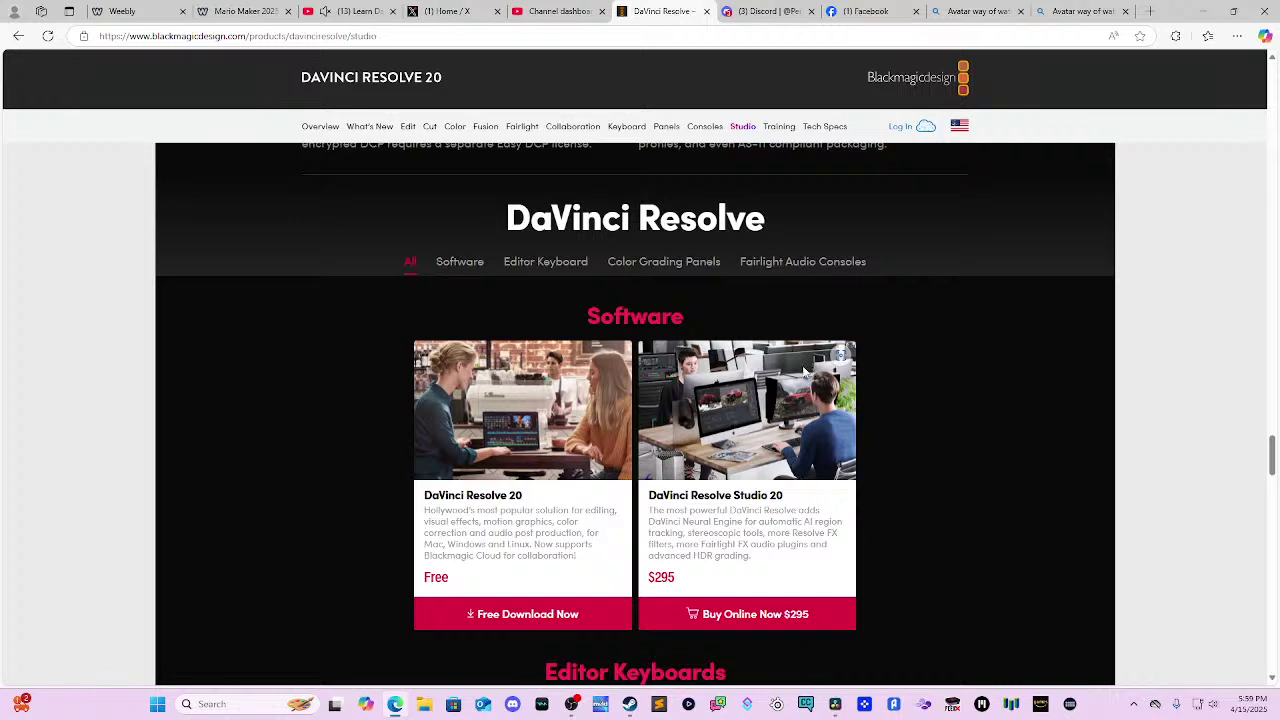
scroll(730, 284, "down", 3)
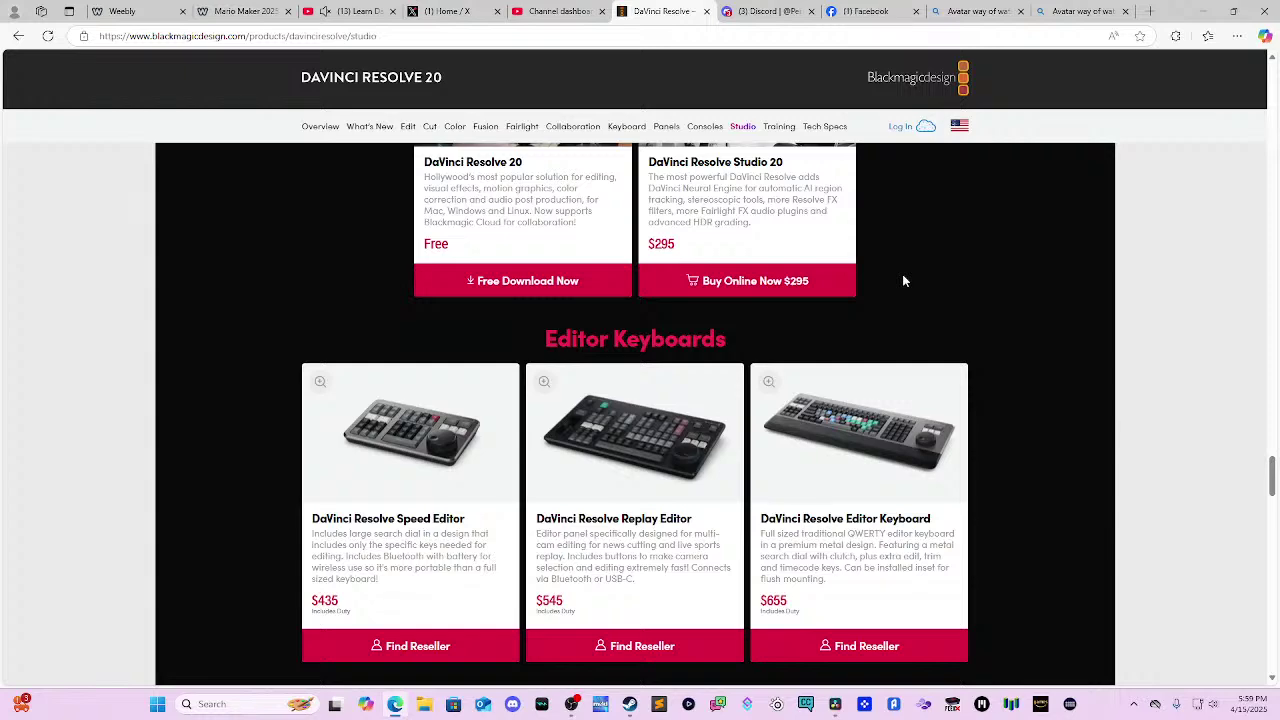
- Examine the prices of the editor keyboards, color panels and Fairlight consoles, returning to the two software editions
scroll(903, 281, "down", 3)
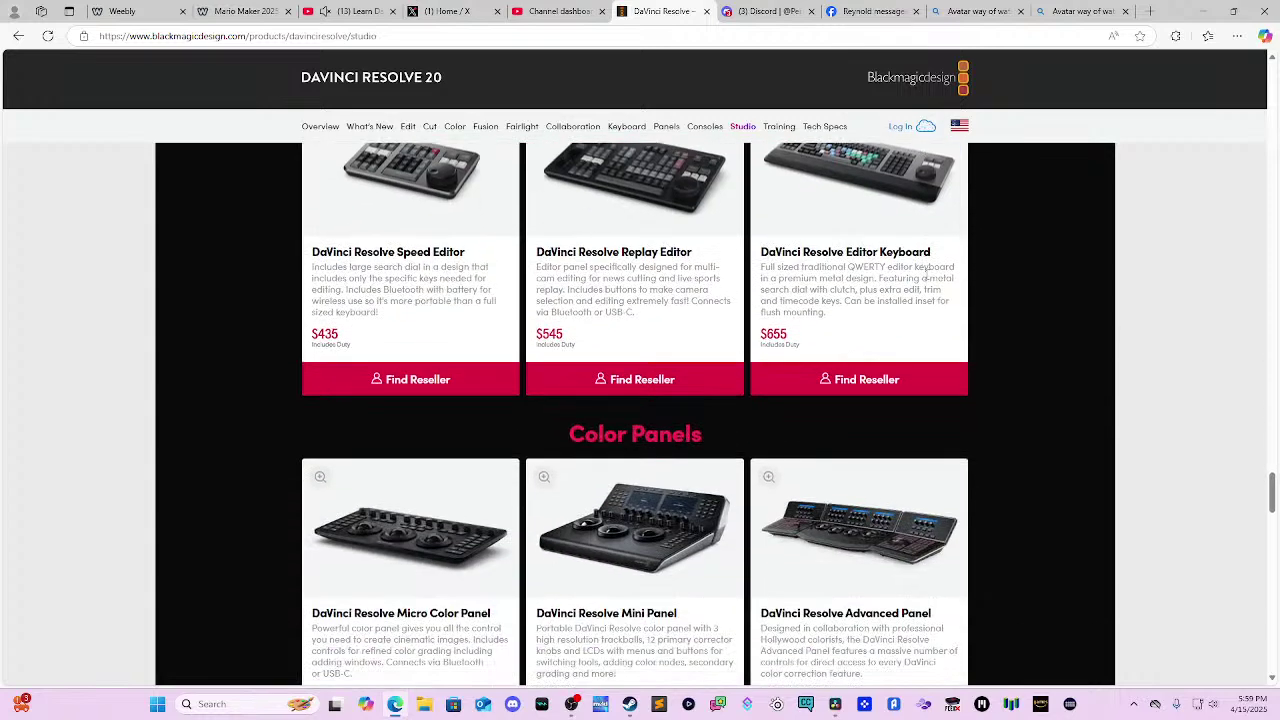
scroll(927, 278, "down", 1)
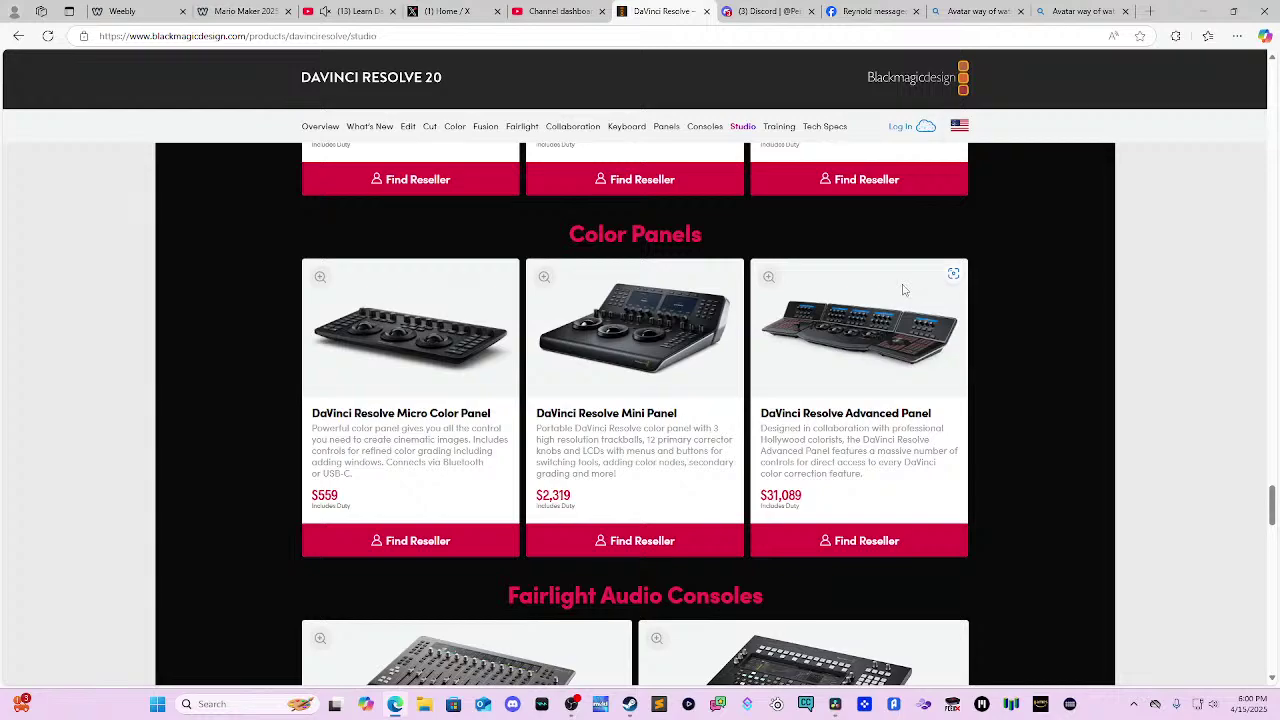
scroll(890, 295, "down", 3)
scroll(844, 326, "down", 5)
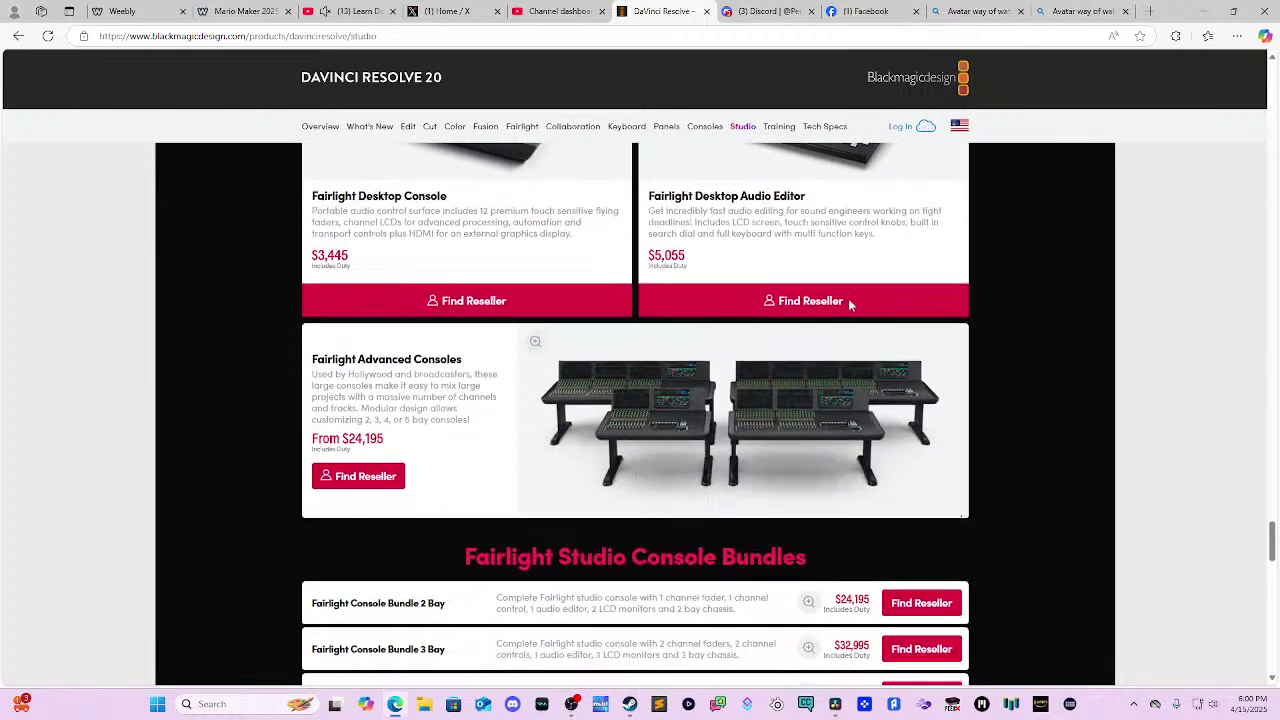
scroll(837, 306, "up", 6)
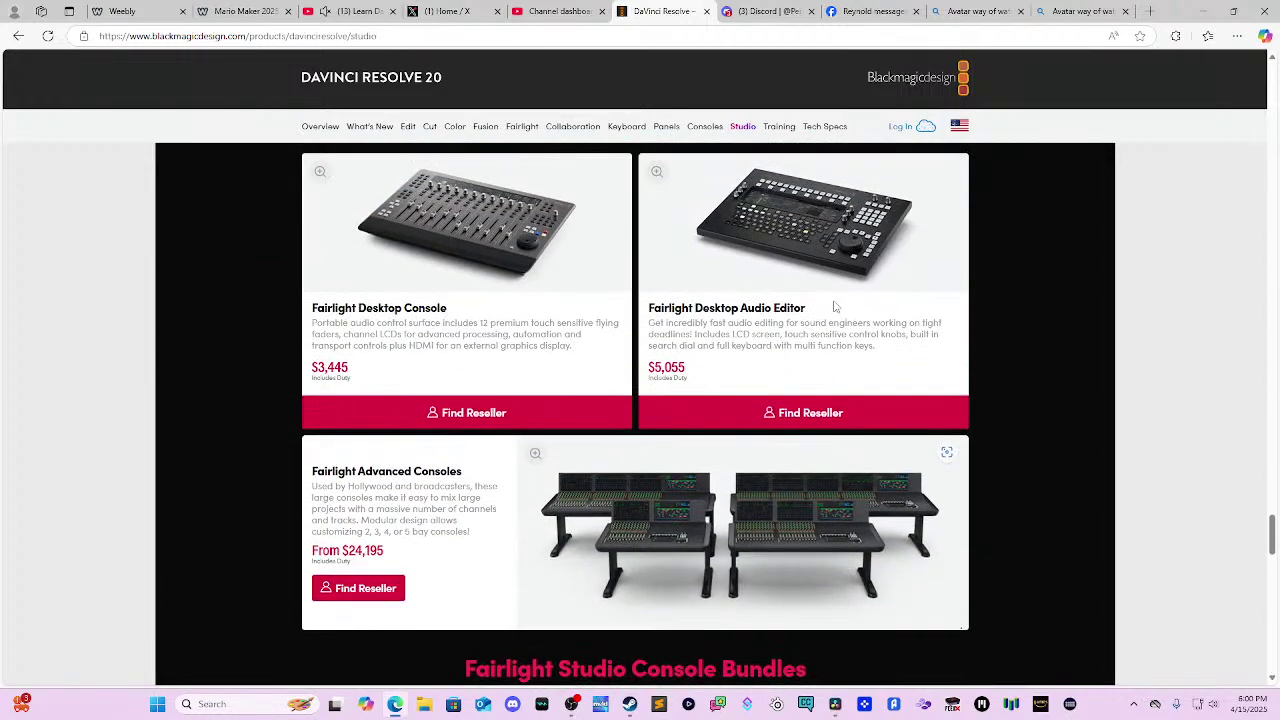
scroll(831, 301, "up", 6)
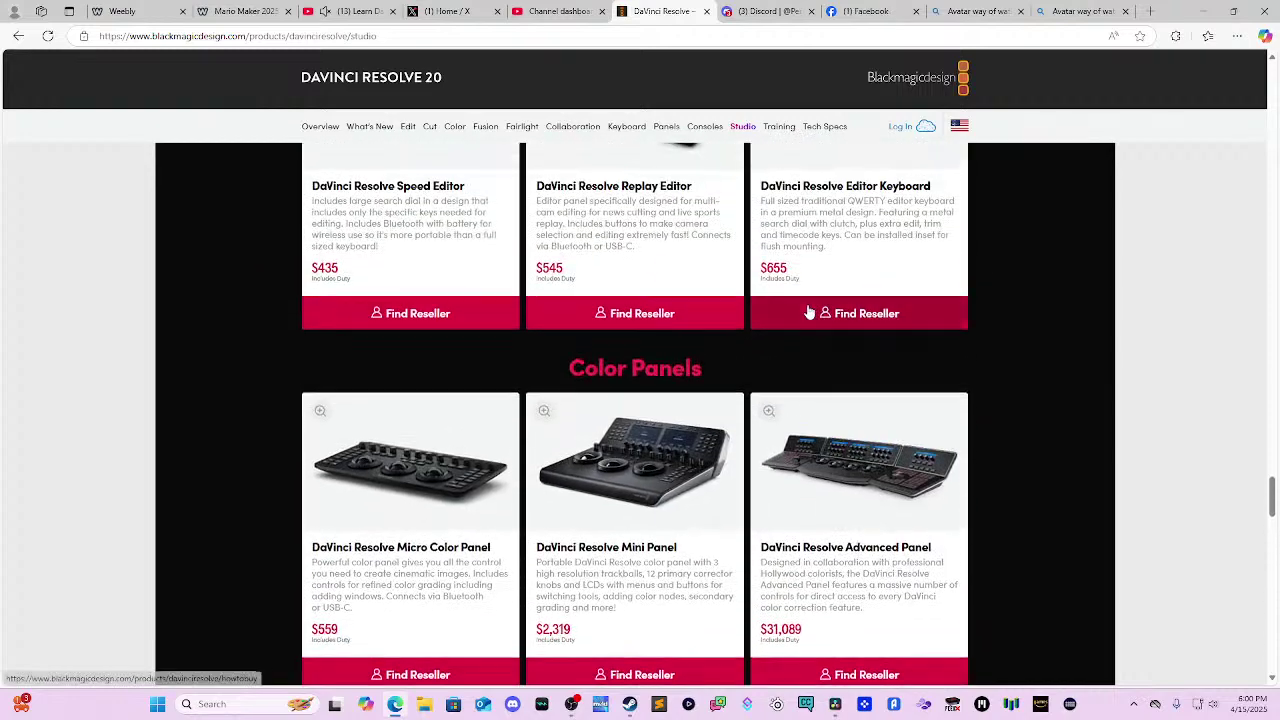
scroll(805, 288, "up", 5)
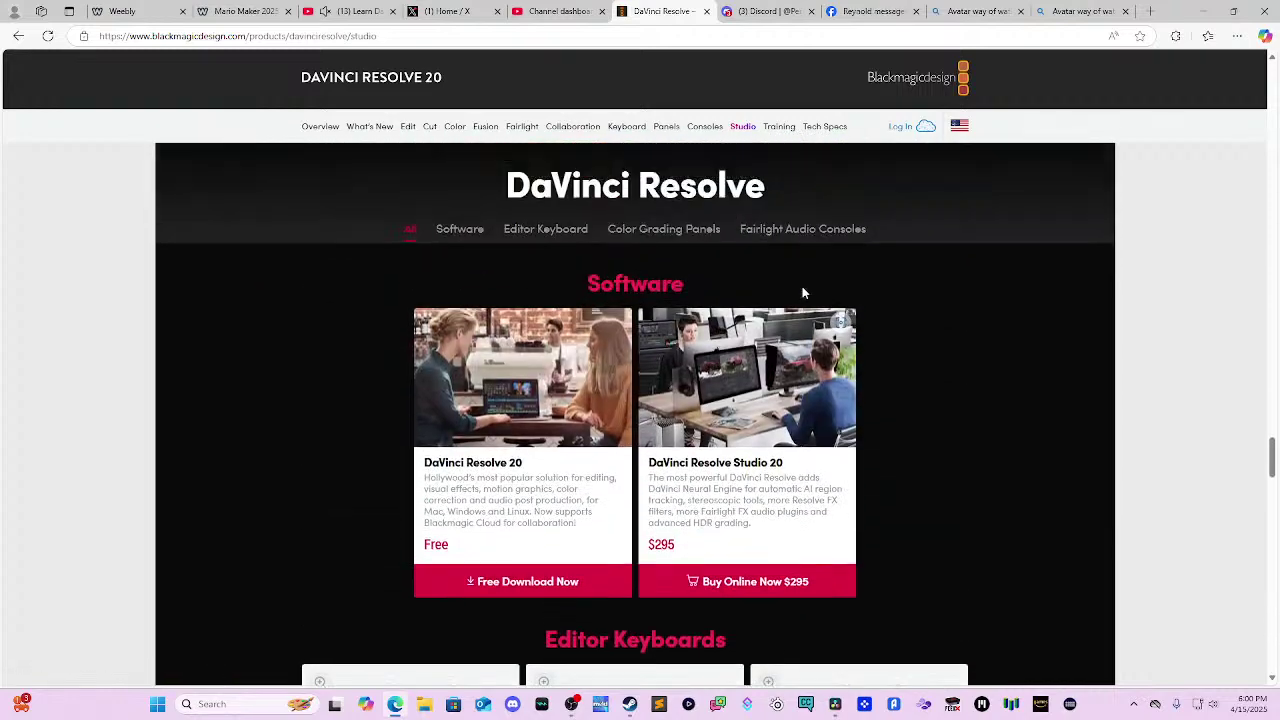
- Review the DCP Encoding and Decoding and Encoder Plug-in Support sections above the software listing
scroll(800, 271, "down", 3)
scroll(790, 300, "up", 4)
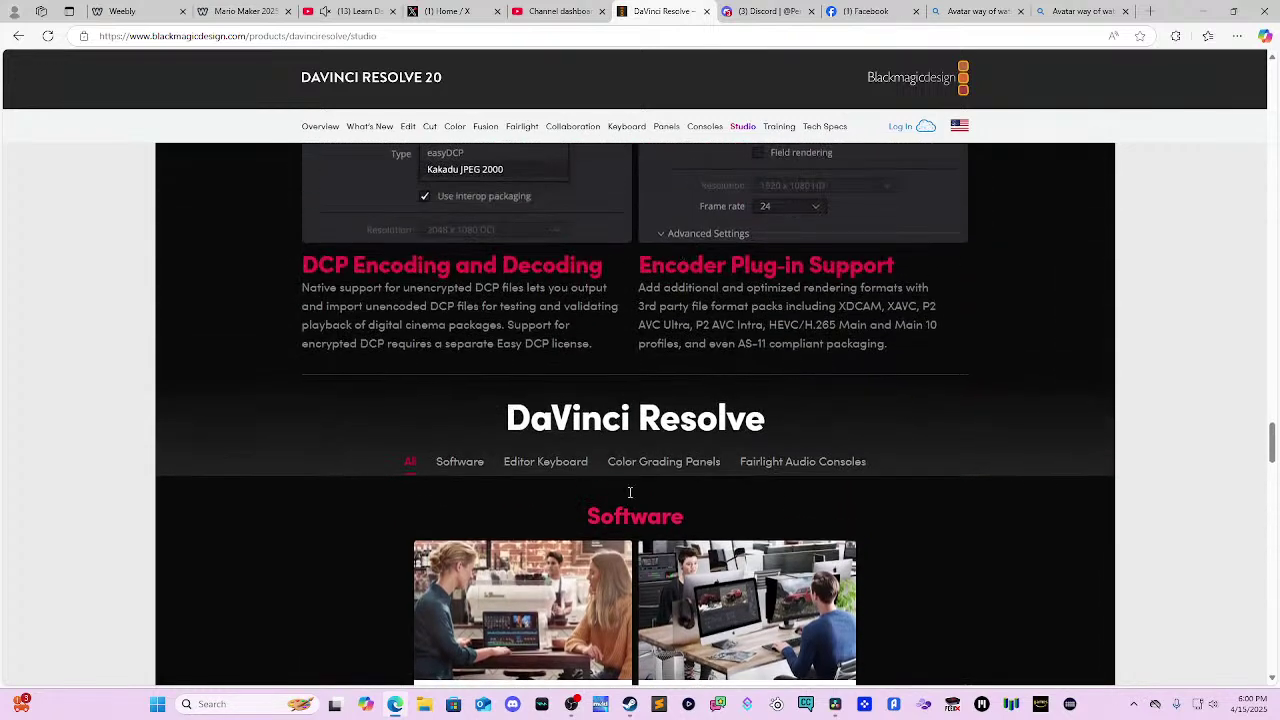
scroll(455, 475, "up", 1)
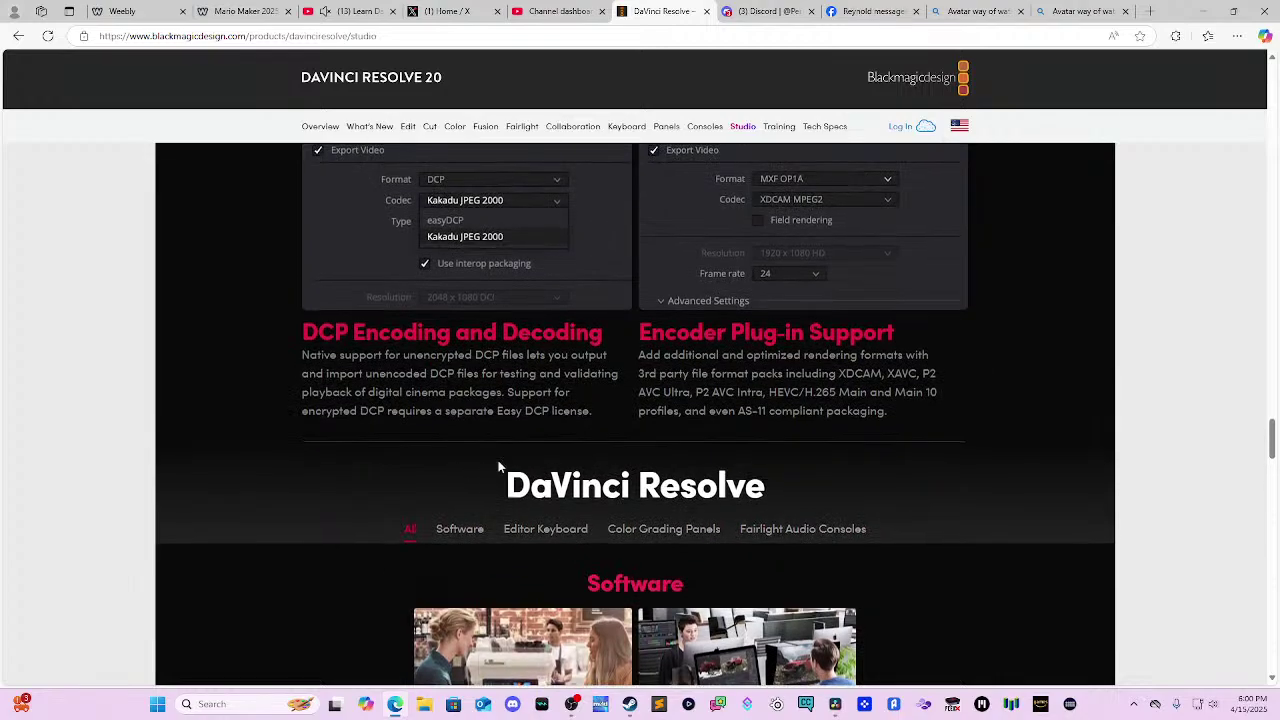
scroll(623, 406, "up", 2)
- Examine the hardware price list through the Fairlight audio interfaces, returning to the Fairlight advanced consoles
scroll(663, 400, "down", 12)
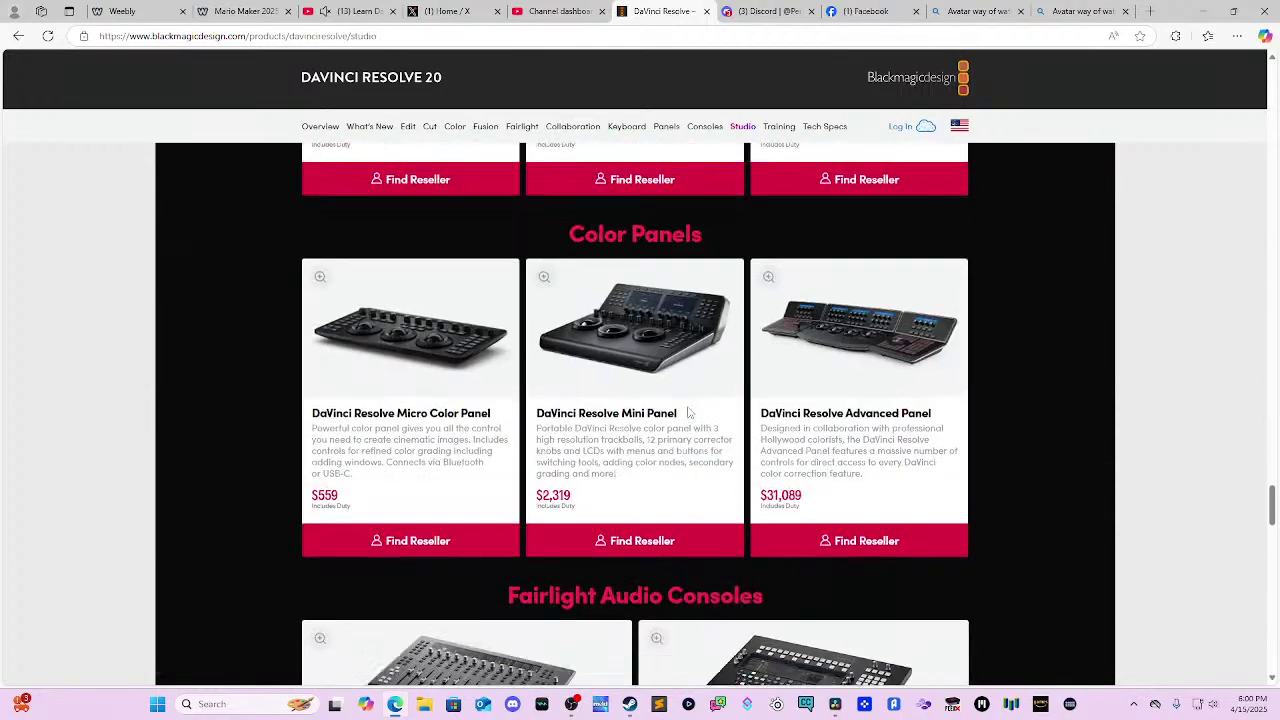
scroll(688, 412, "down", 15)
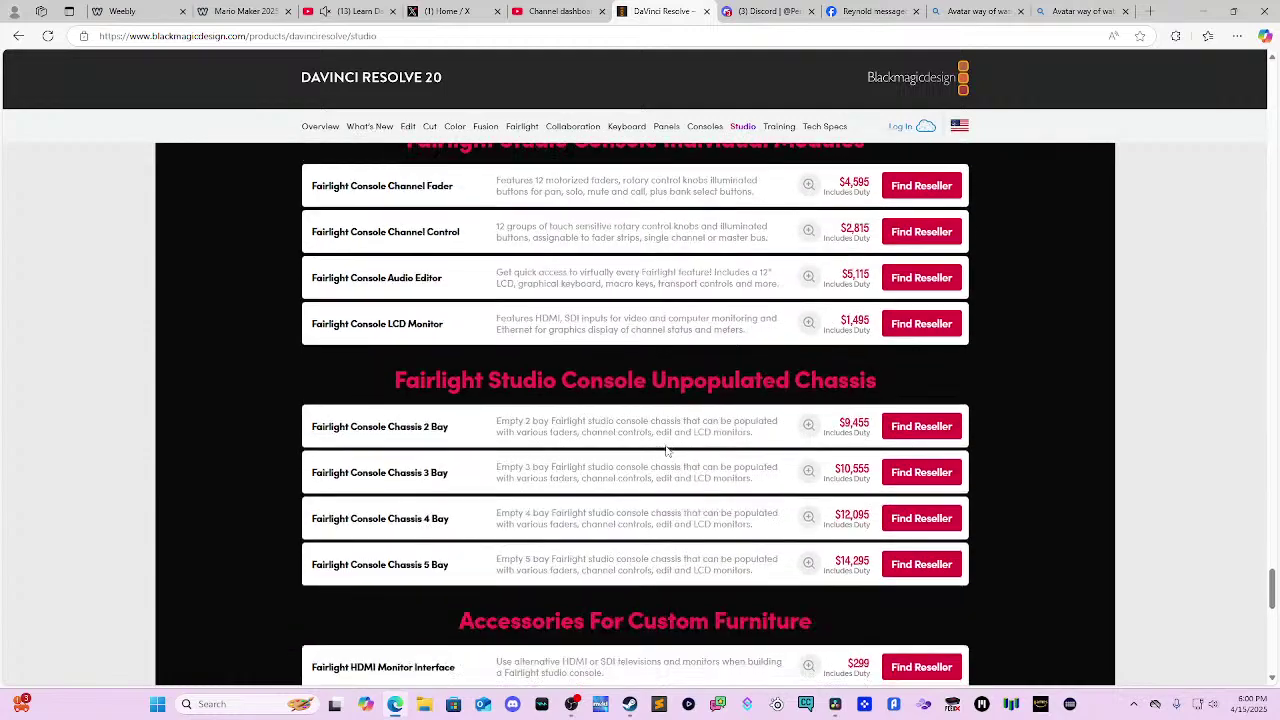
scroll(667, 451, "down", 10)
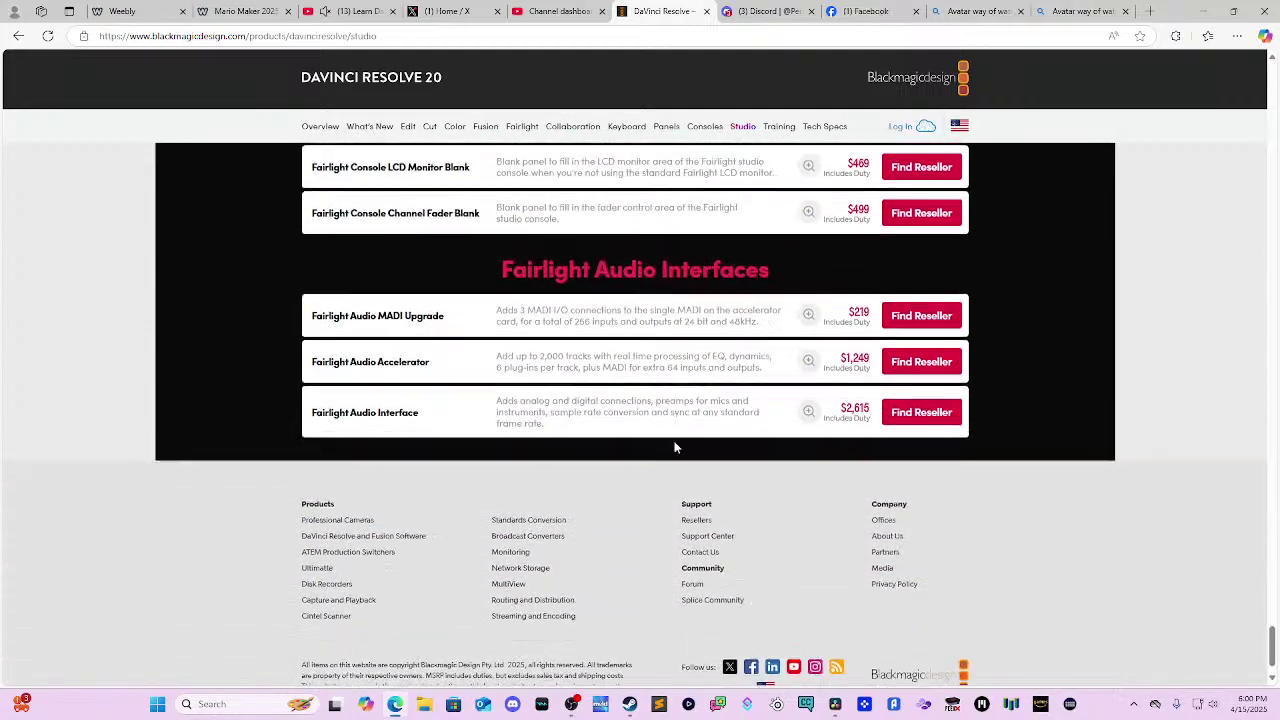
scroll(675, 447, "up", 12)
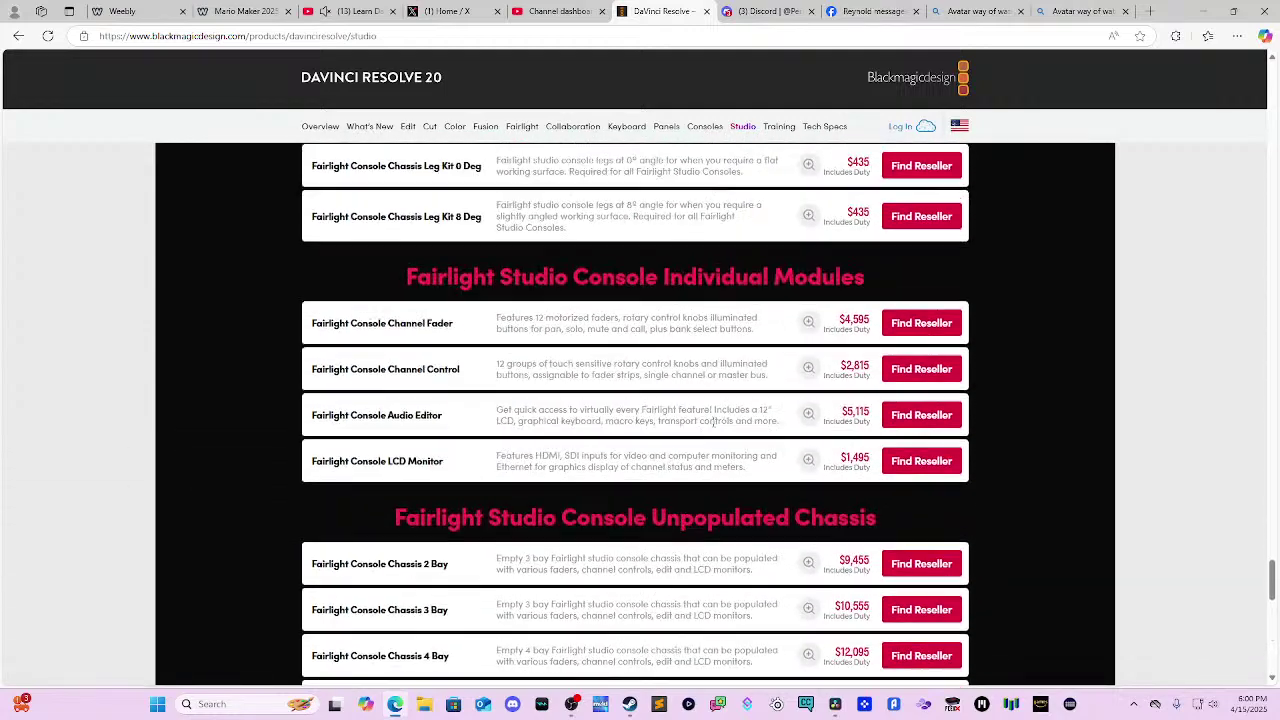
scroll(713, 422, "up", 9)
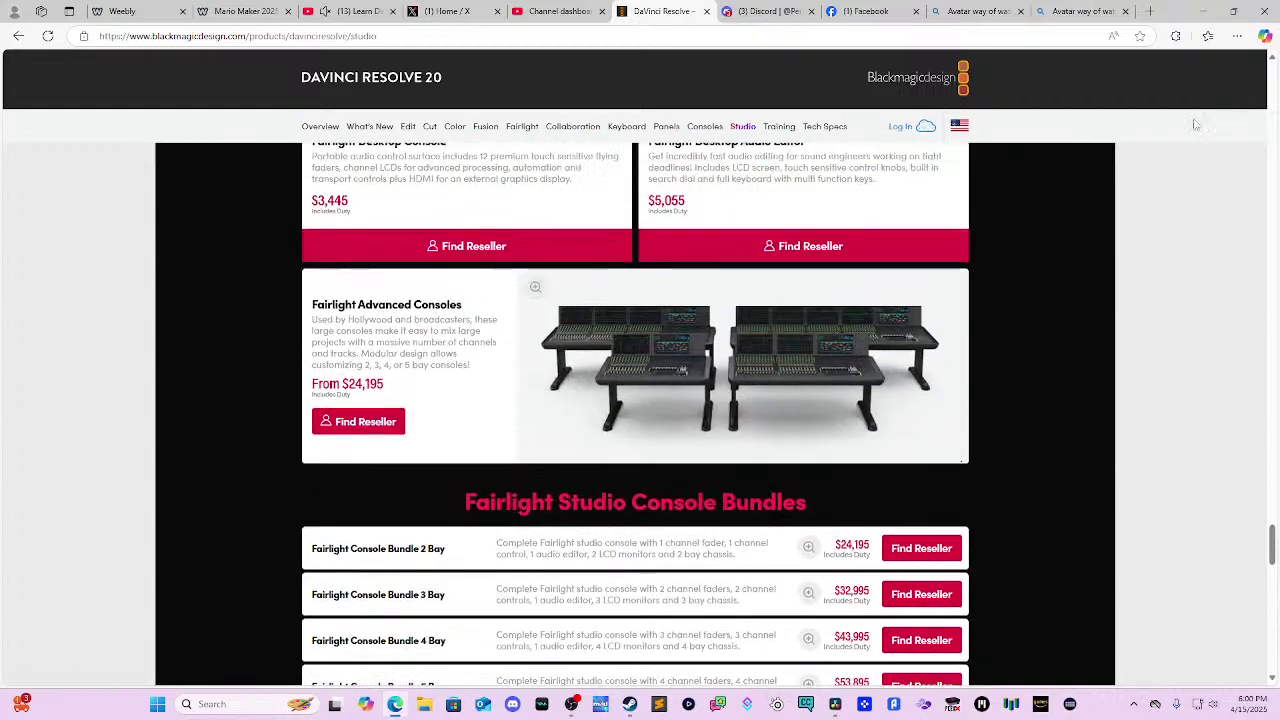
- Search Bing images for "Black Magic Camera IOS" and open the VideoZone XL thumbnail of the Blackmagic Camera app
left_click(657, 33)
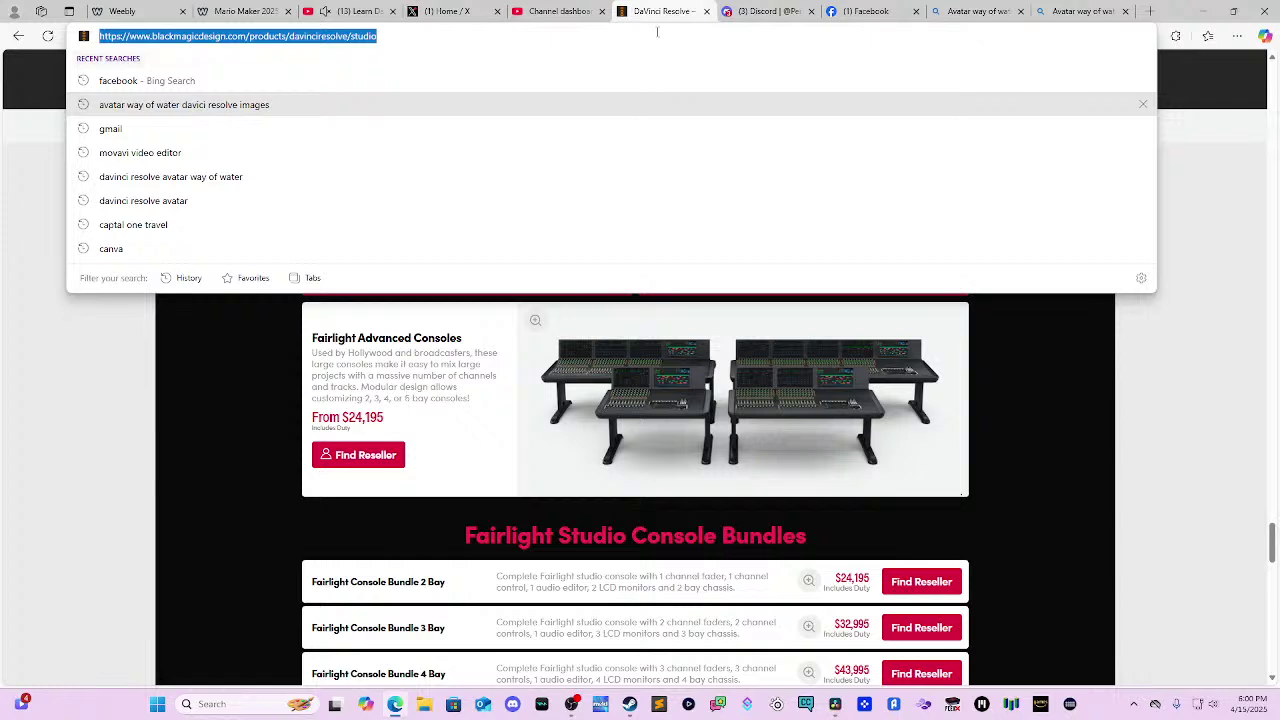
type("Black M")
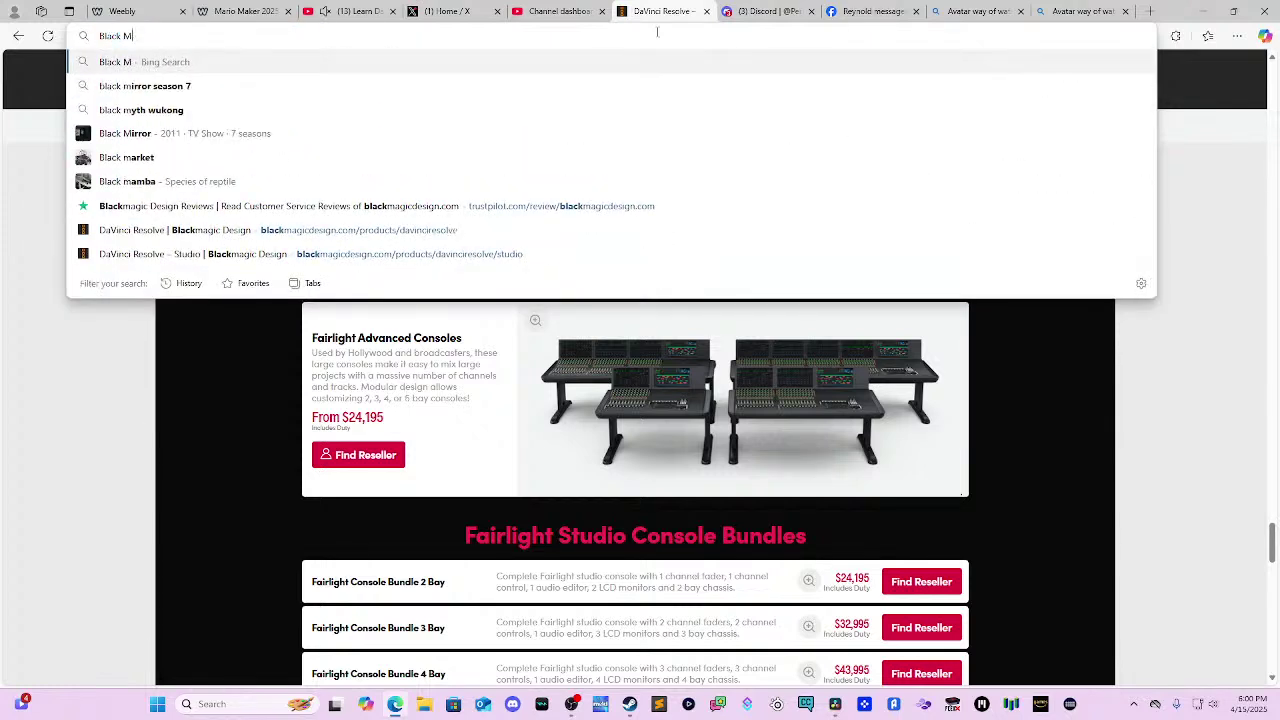
type("agic ")
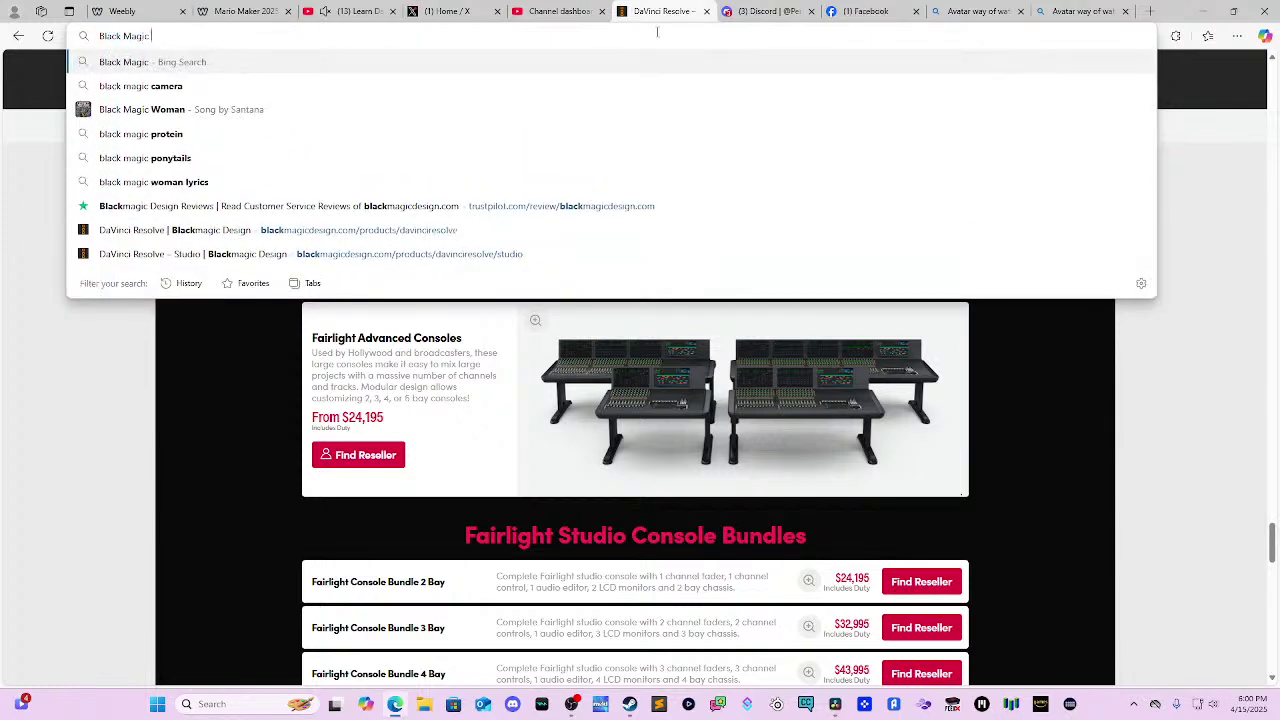
type("Camera IOS")
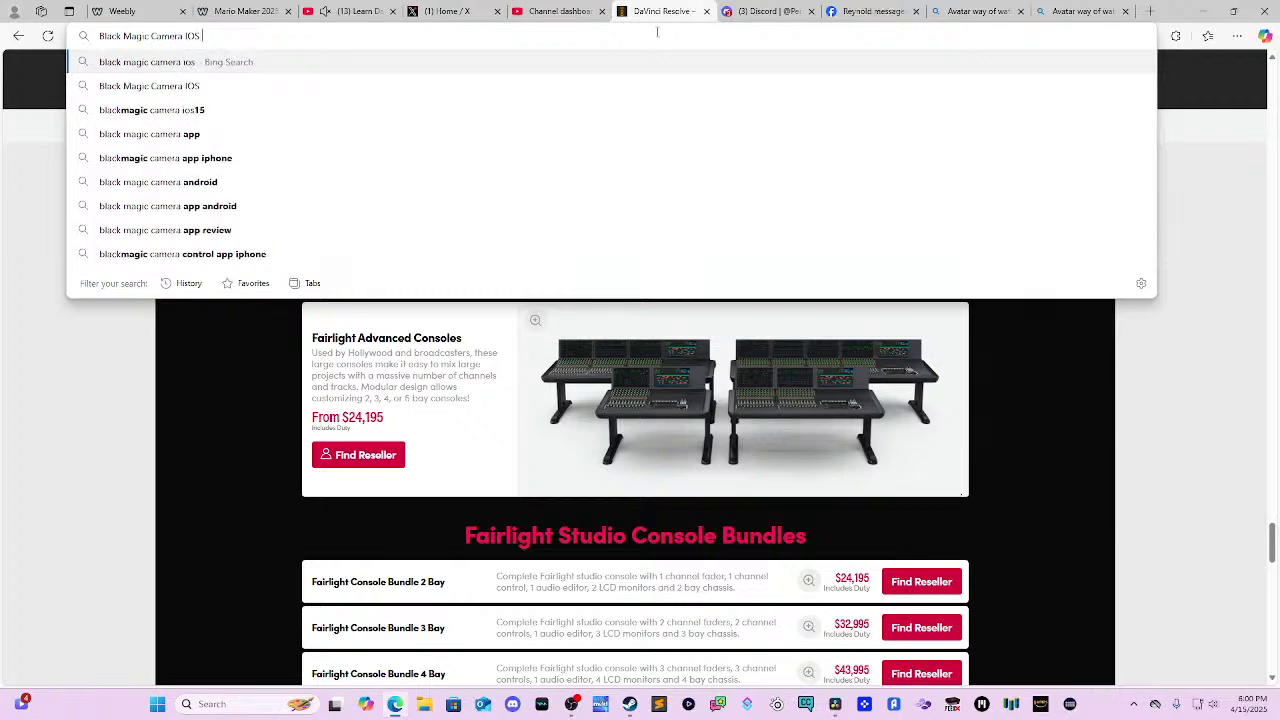
key("Return")
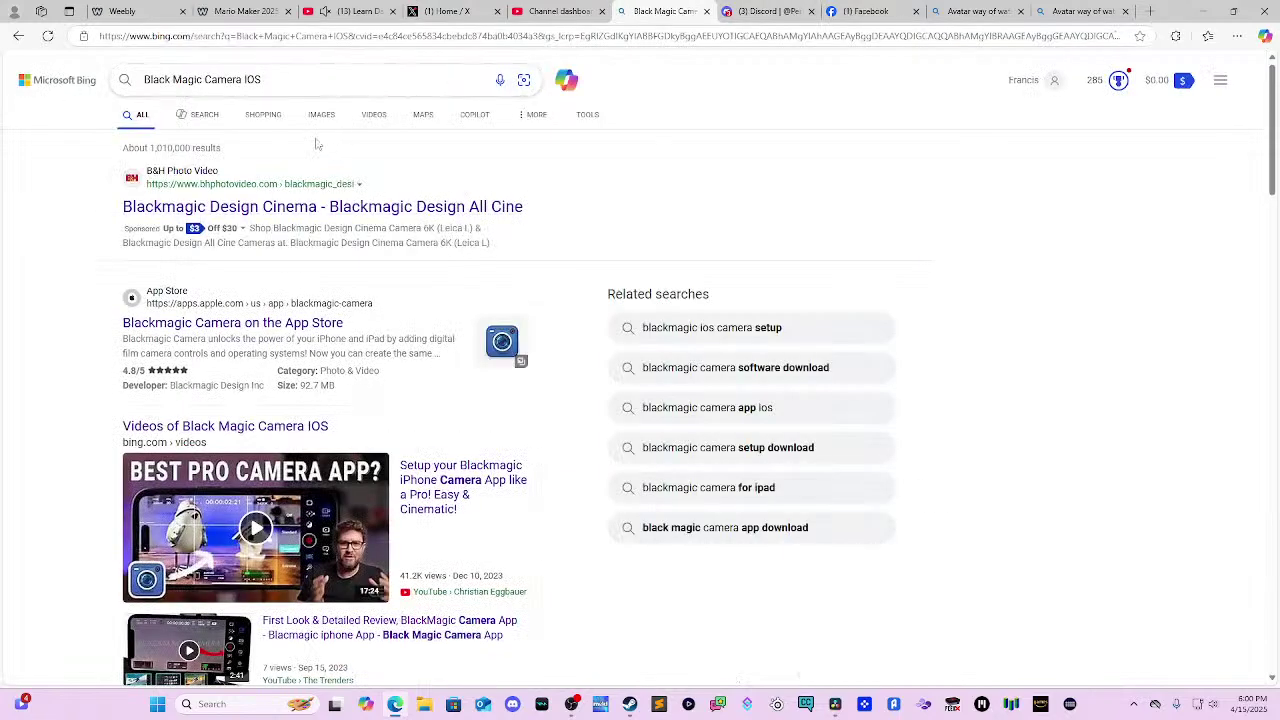
left_click(323, 124)
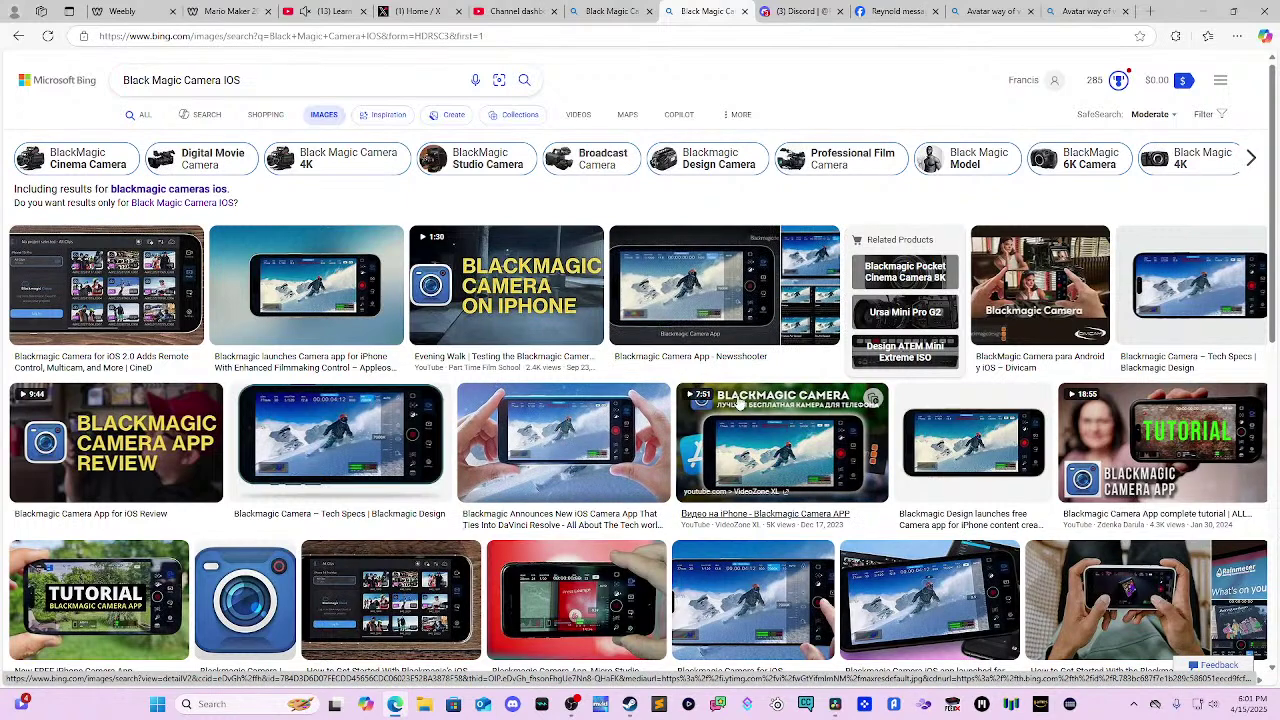
left_click(739, 401)
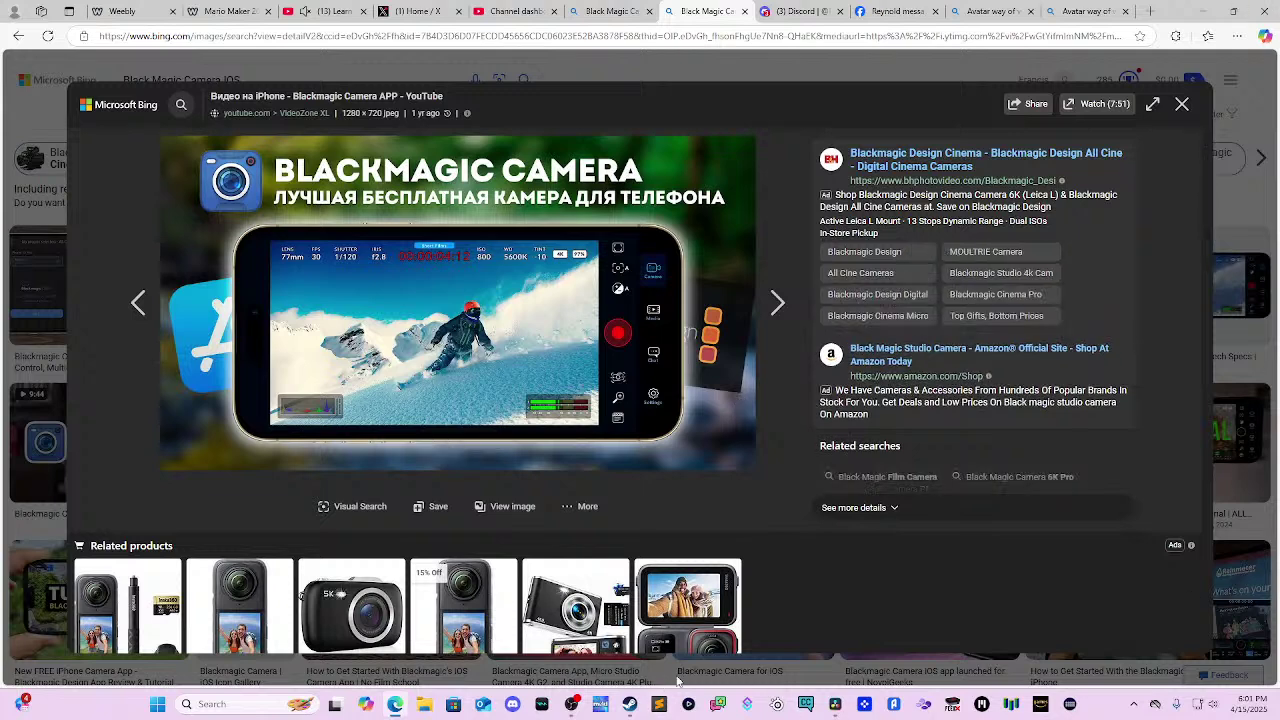
- Switch to DaVinci Resolve, move the Deliver timeline's playhead to 01:00:01:26 and open the Fusion page
left_click(835, 704)
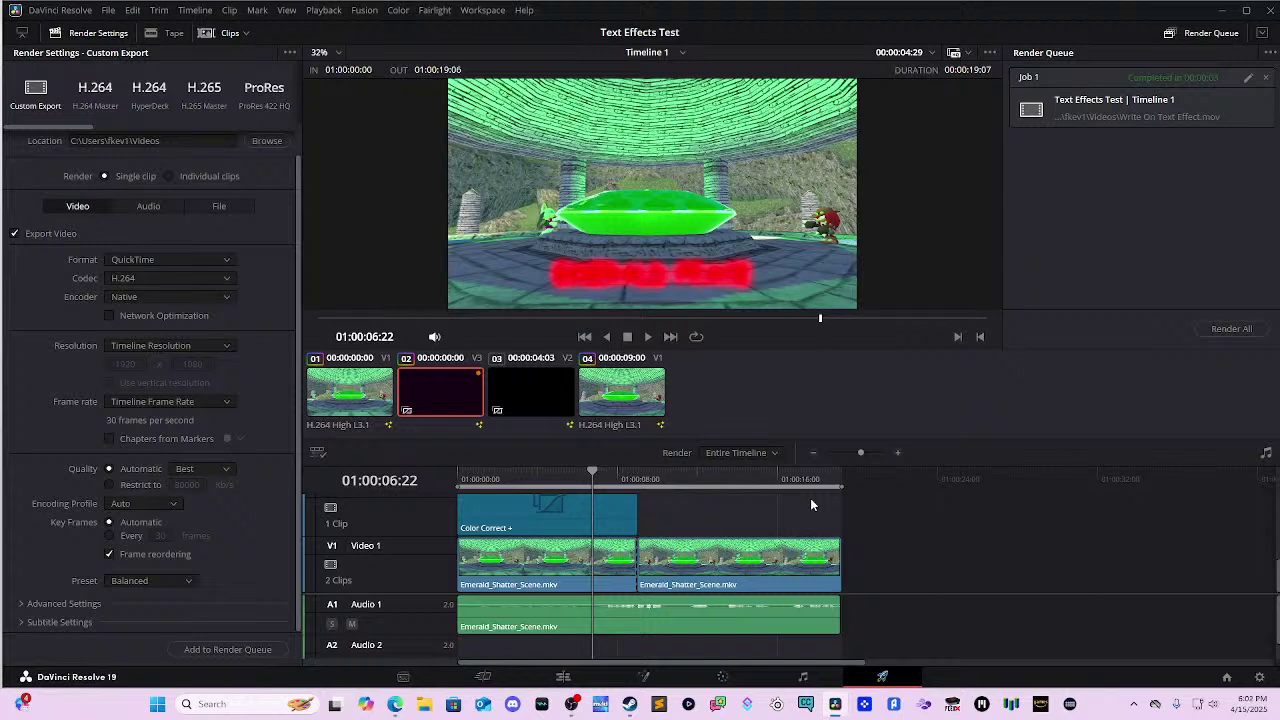
left_click_drag(625, 472, 494, 467)
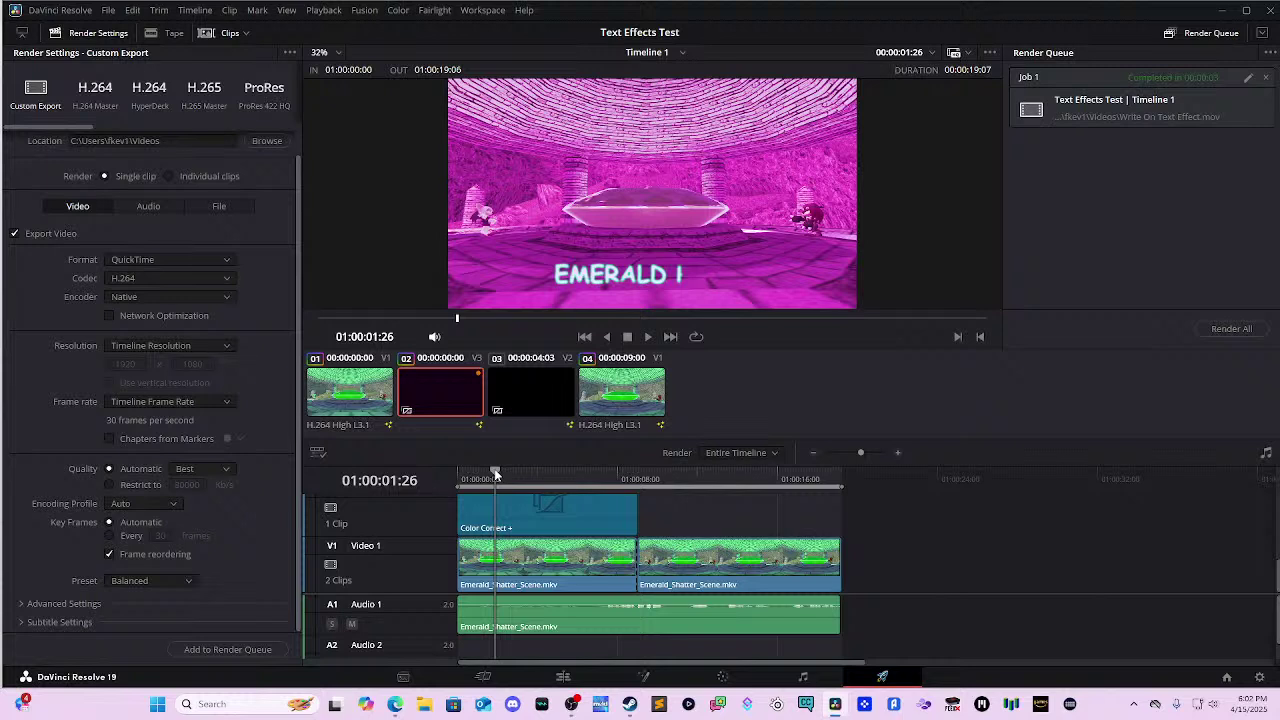
left_click(646, 673)
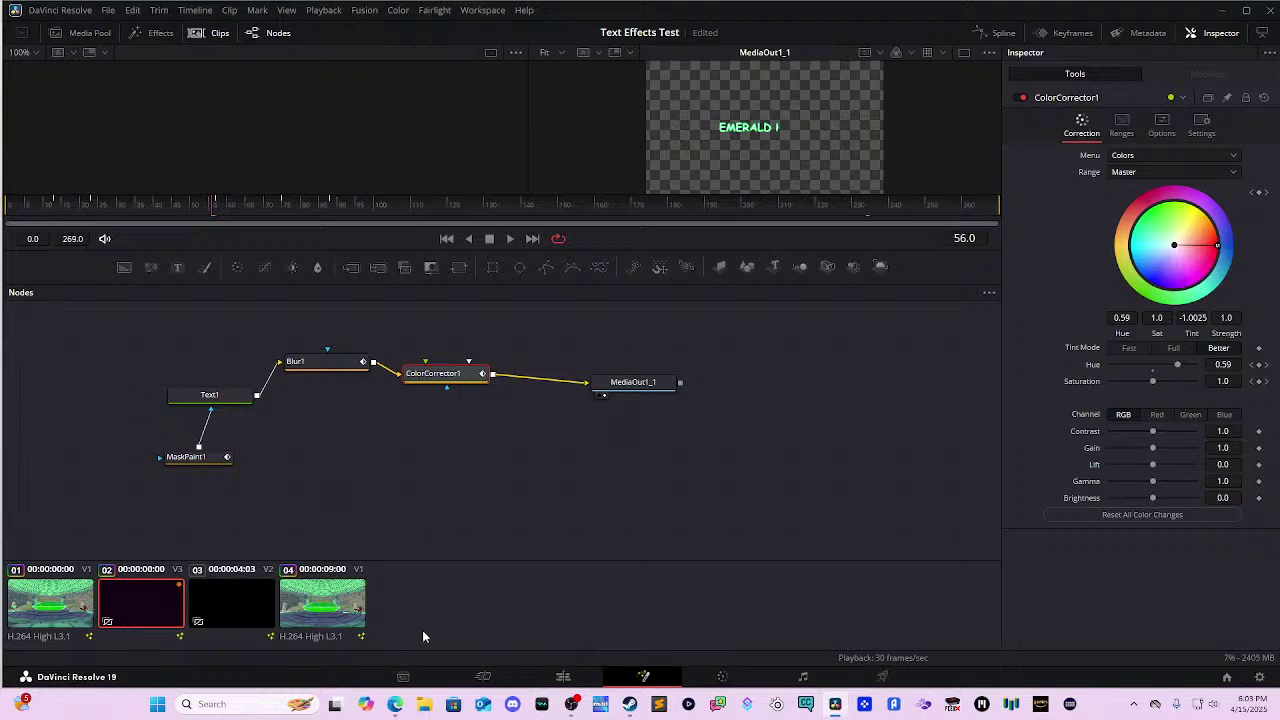
- Switch to Microsoft Edge and load images.google.com in place of the first Avatar search page
left_click(398, 706)
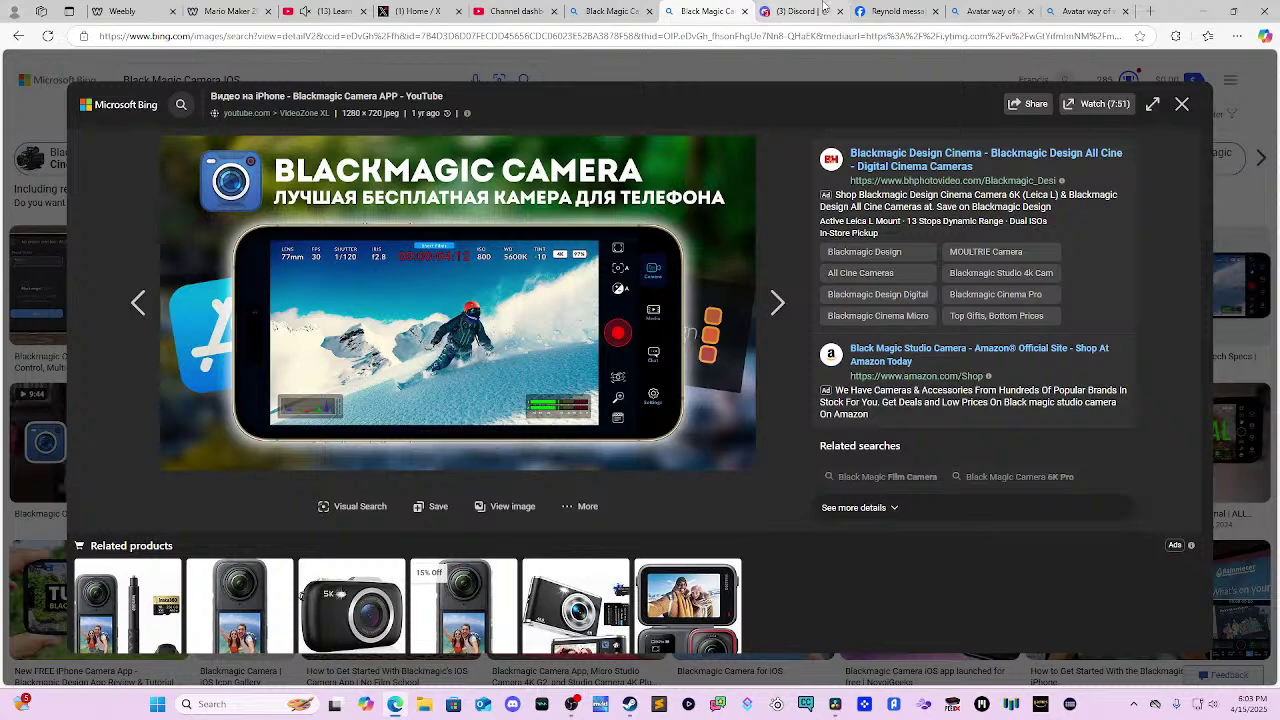
left_click(996, 10)
left_click(974, 36)
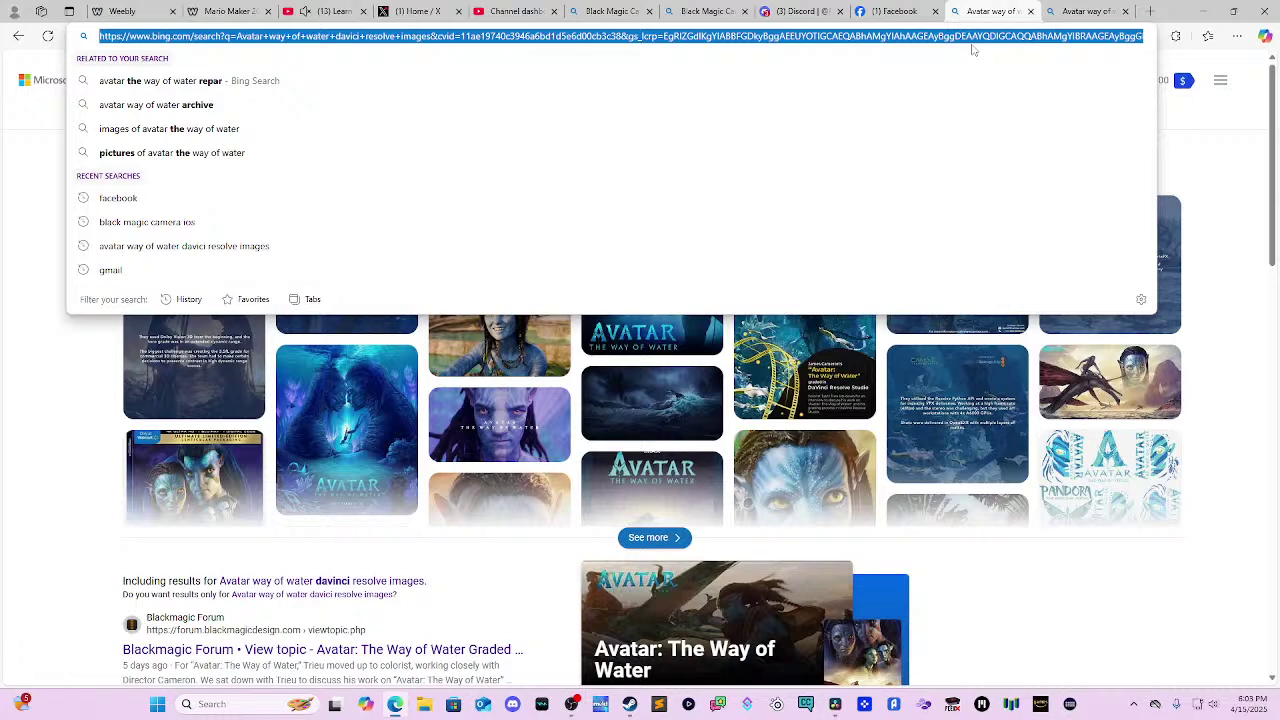
type("images.google.com")
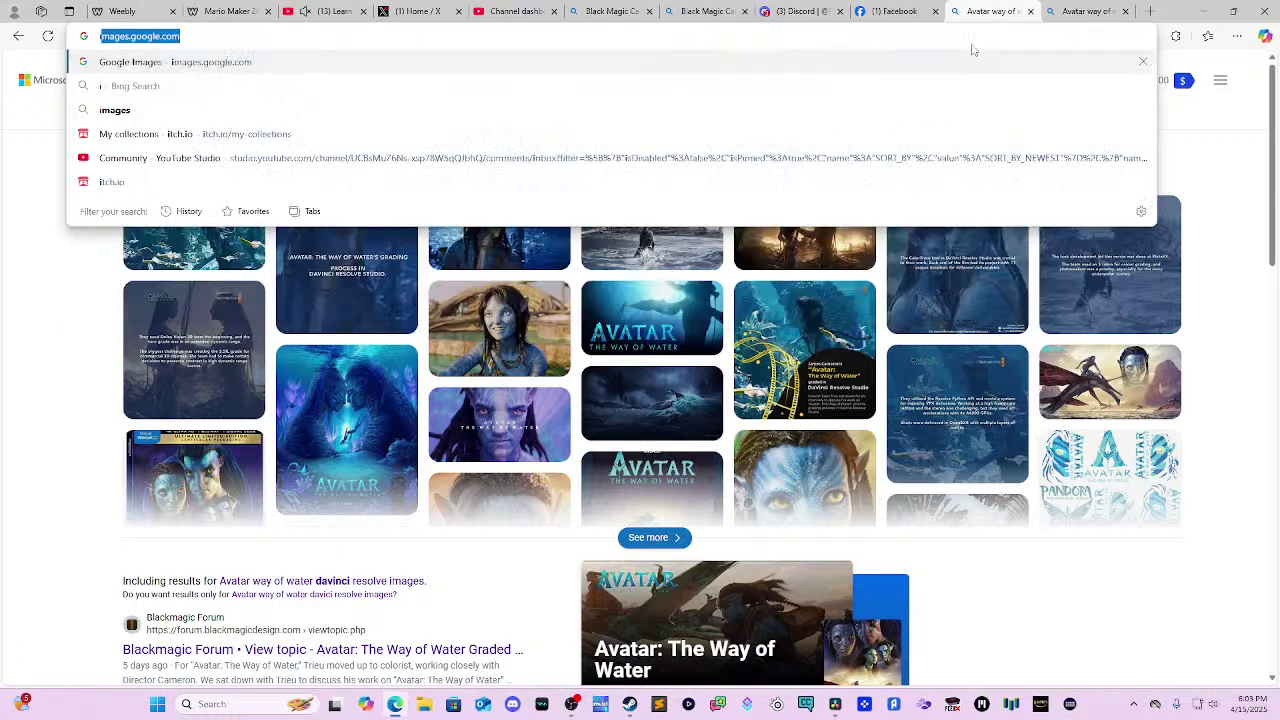
key("Return")
- Search Google Images for "Schedule I benji" and open the Screen Rant picture of Benji in front of the door
type("Sch")
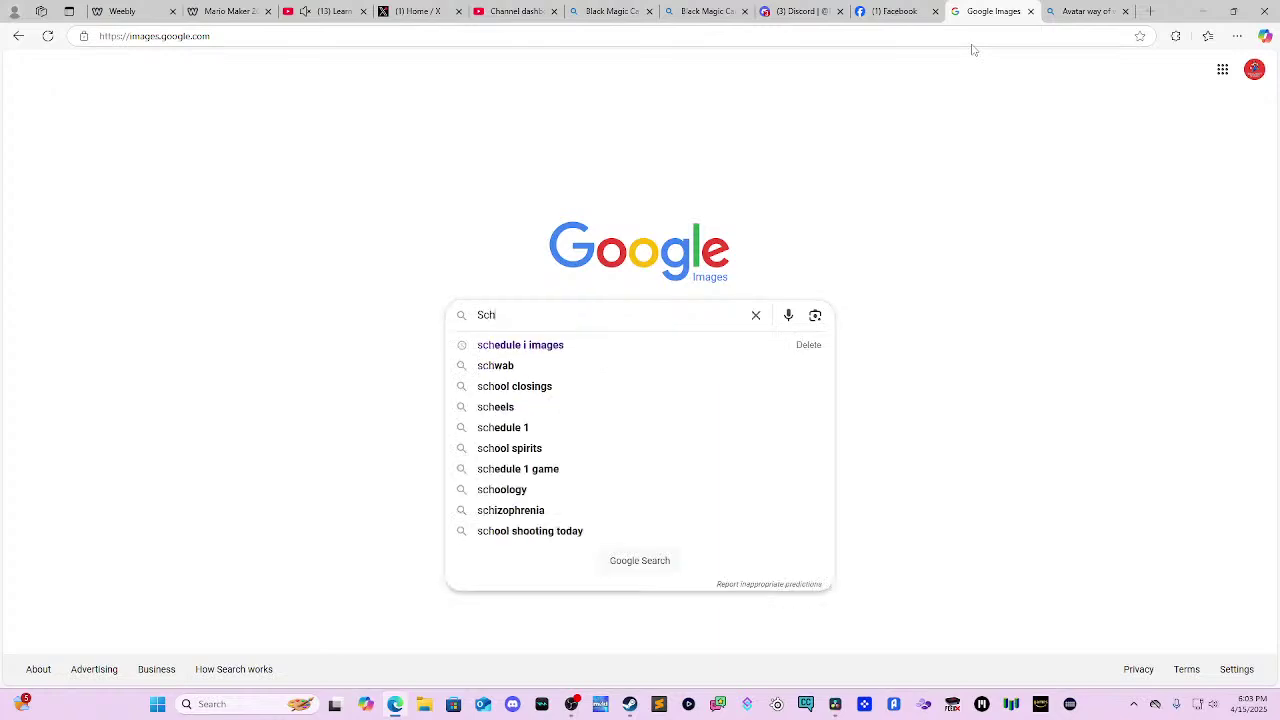
type("edule I ben")
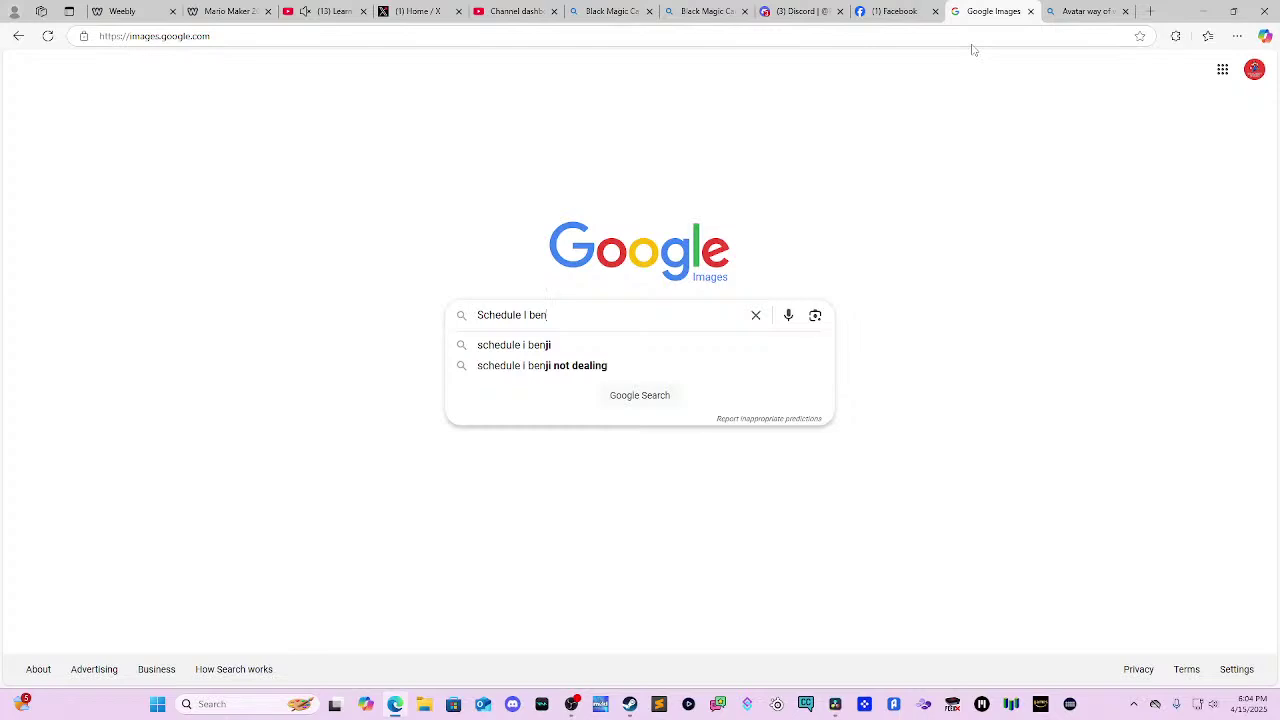
type("ji")
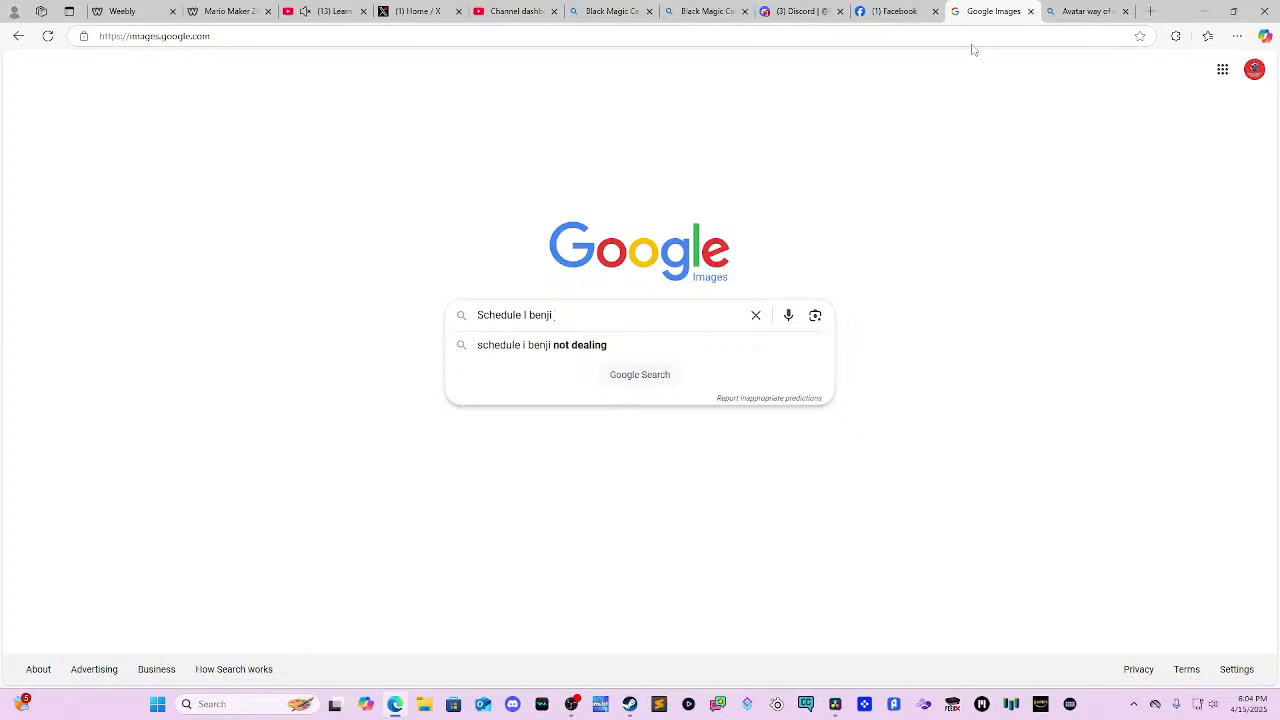
key("Return")
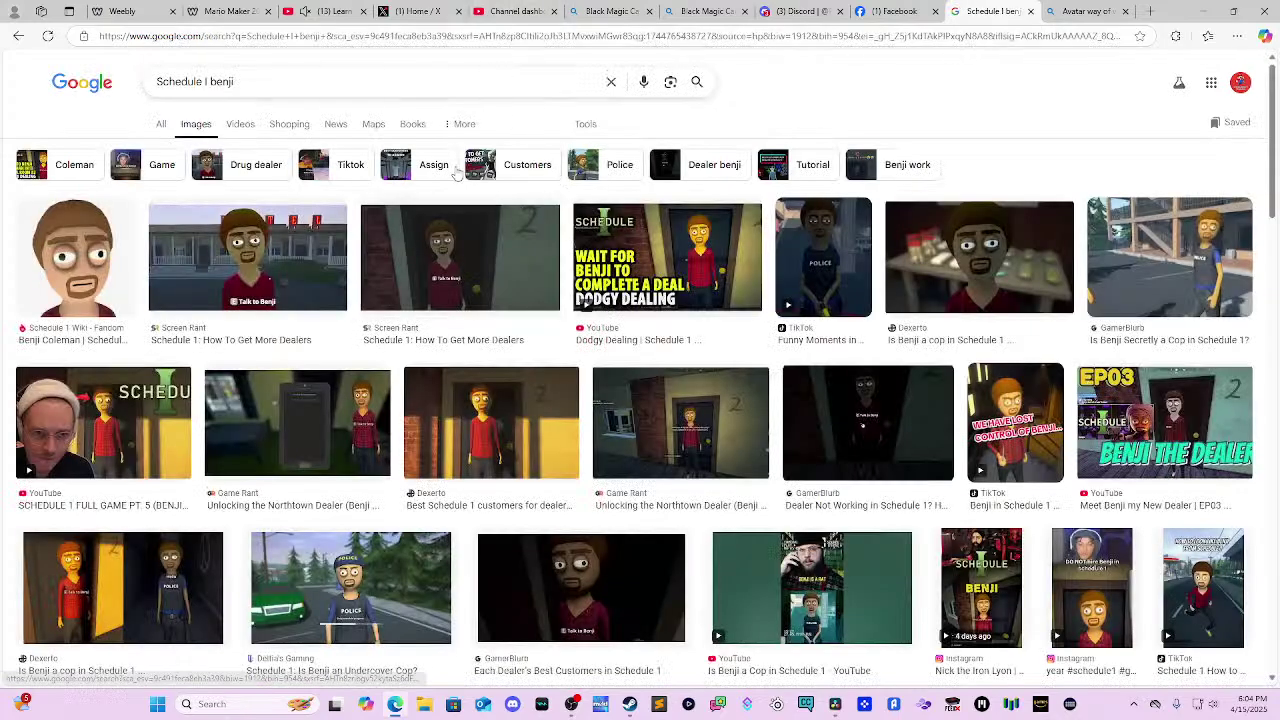
left_click(512, 290)
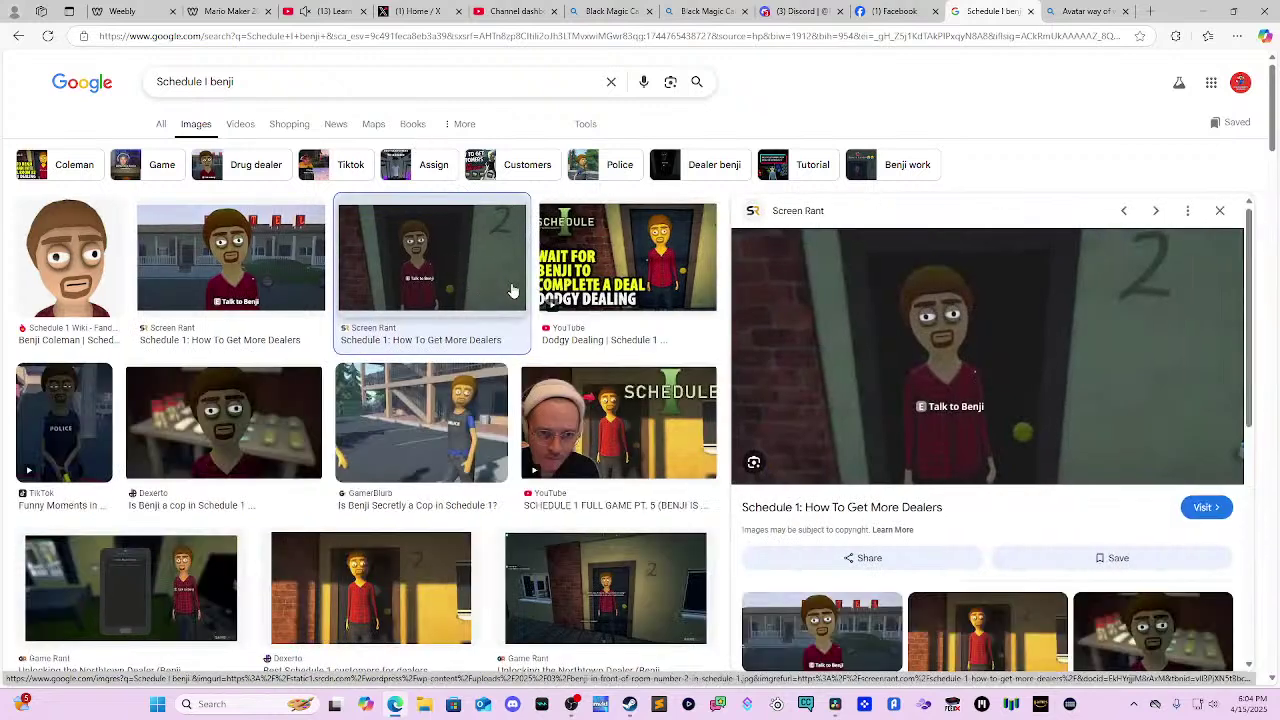